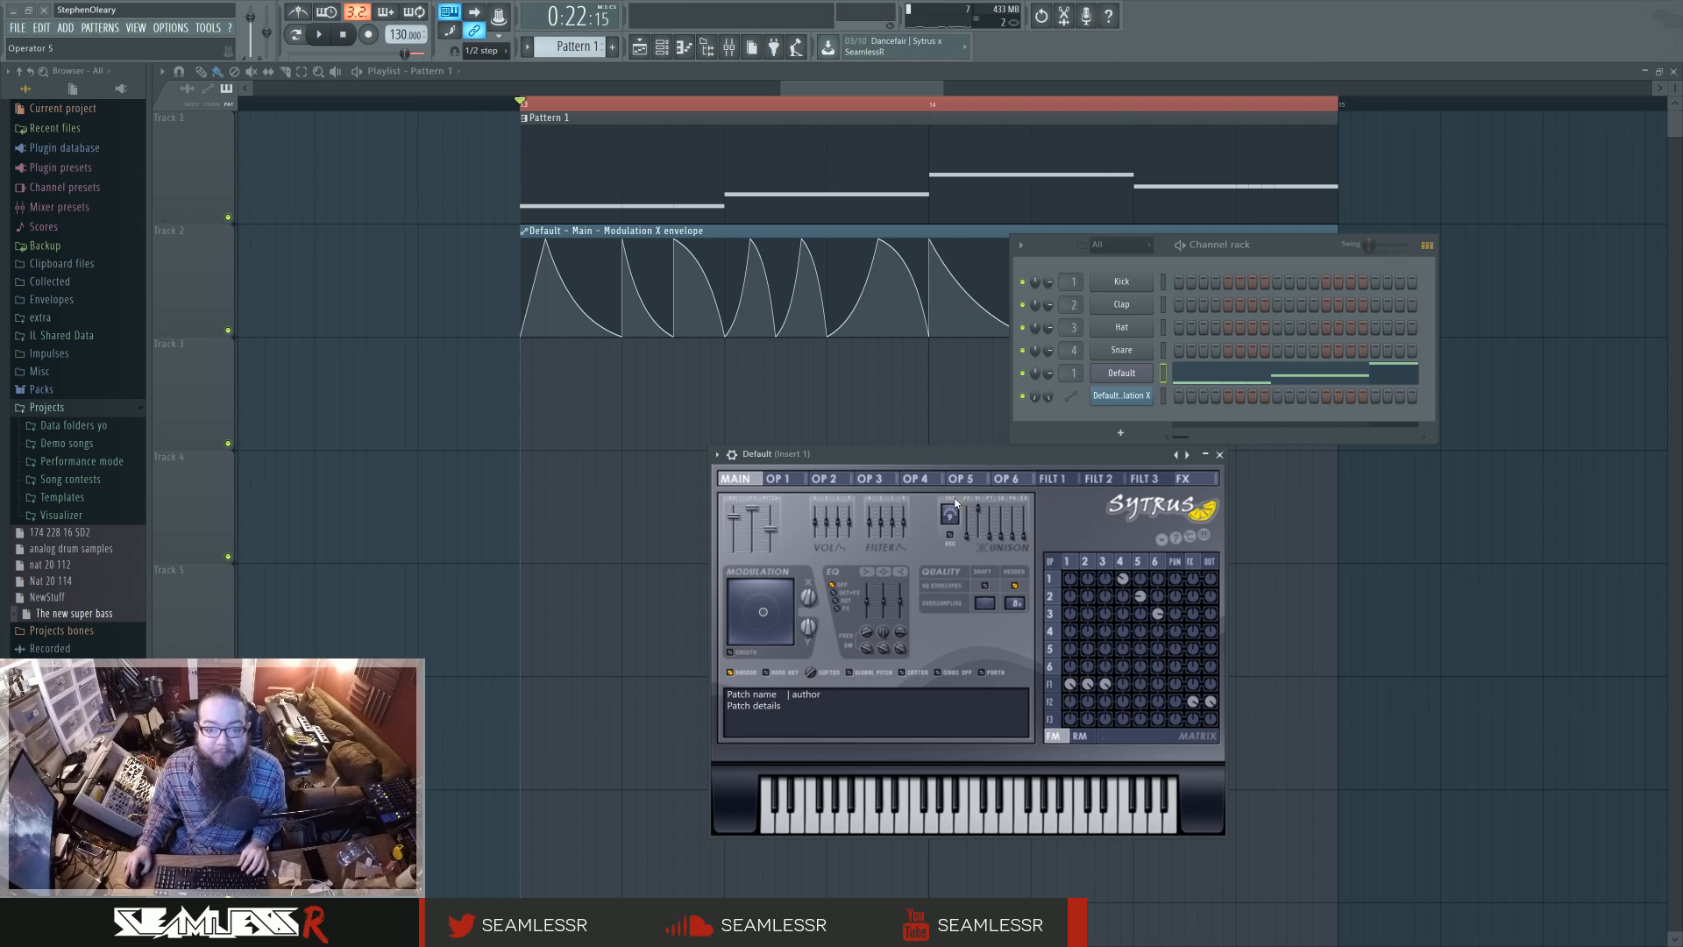
drag(956, 453, 882, 457)
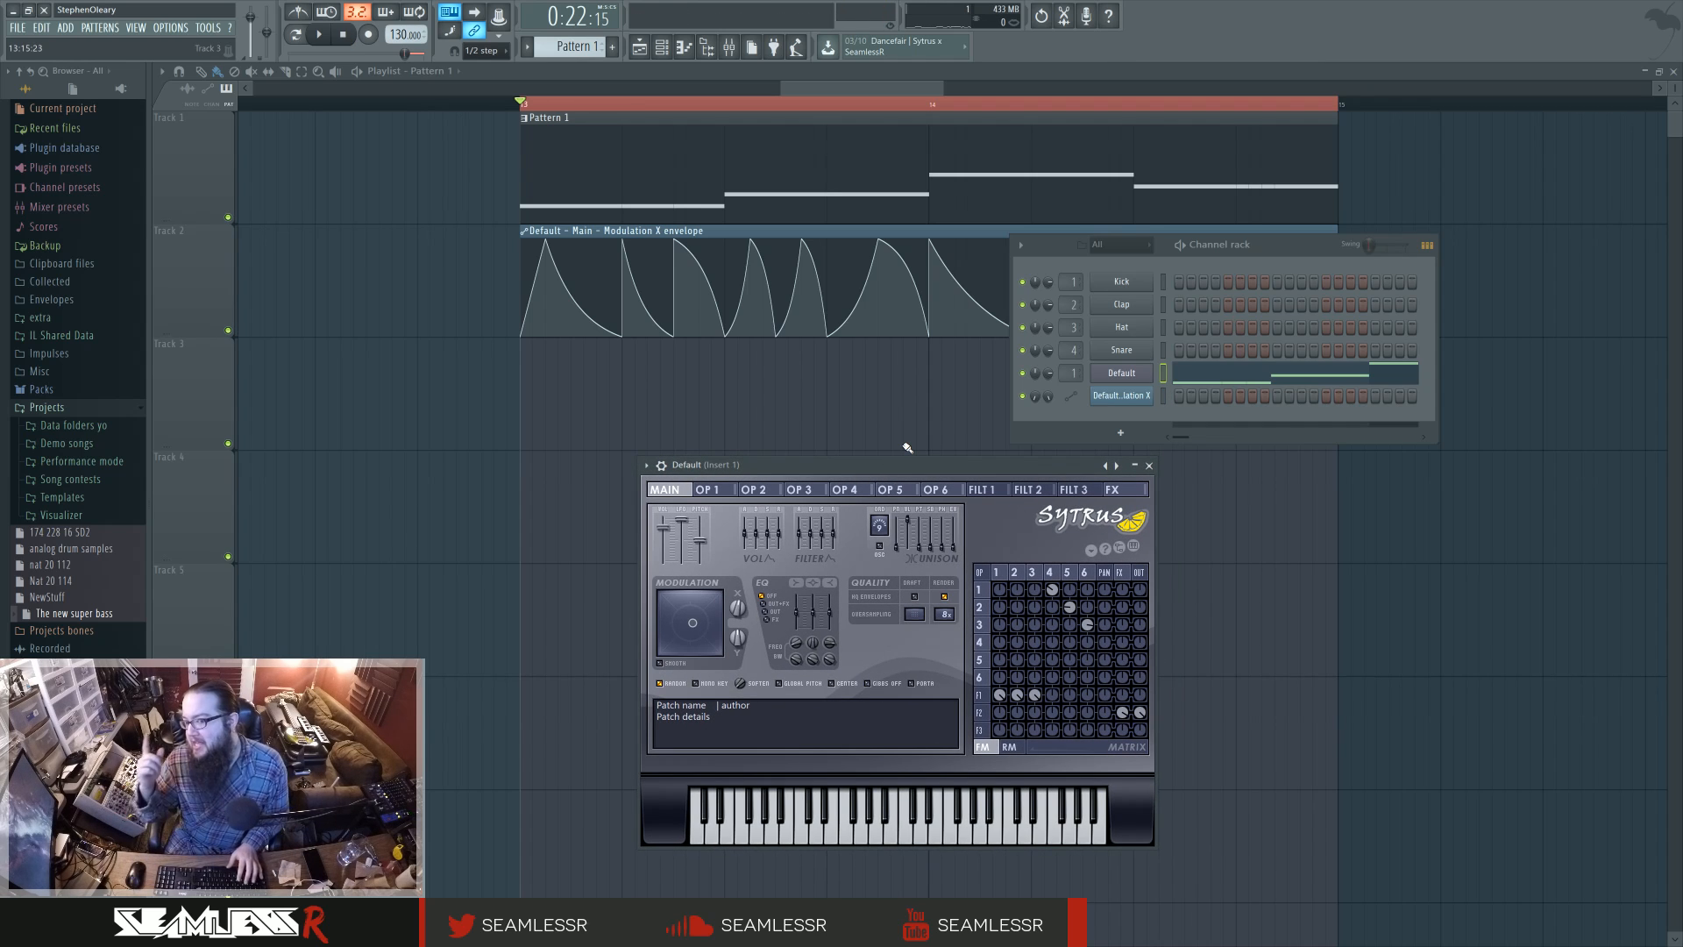
mouse_move(915, 475)
mouse_down()
mouse_move(889, 463)
mouse_move(900, 483)
mouse_up()
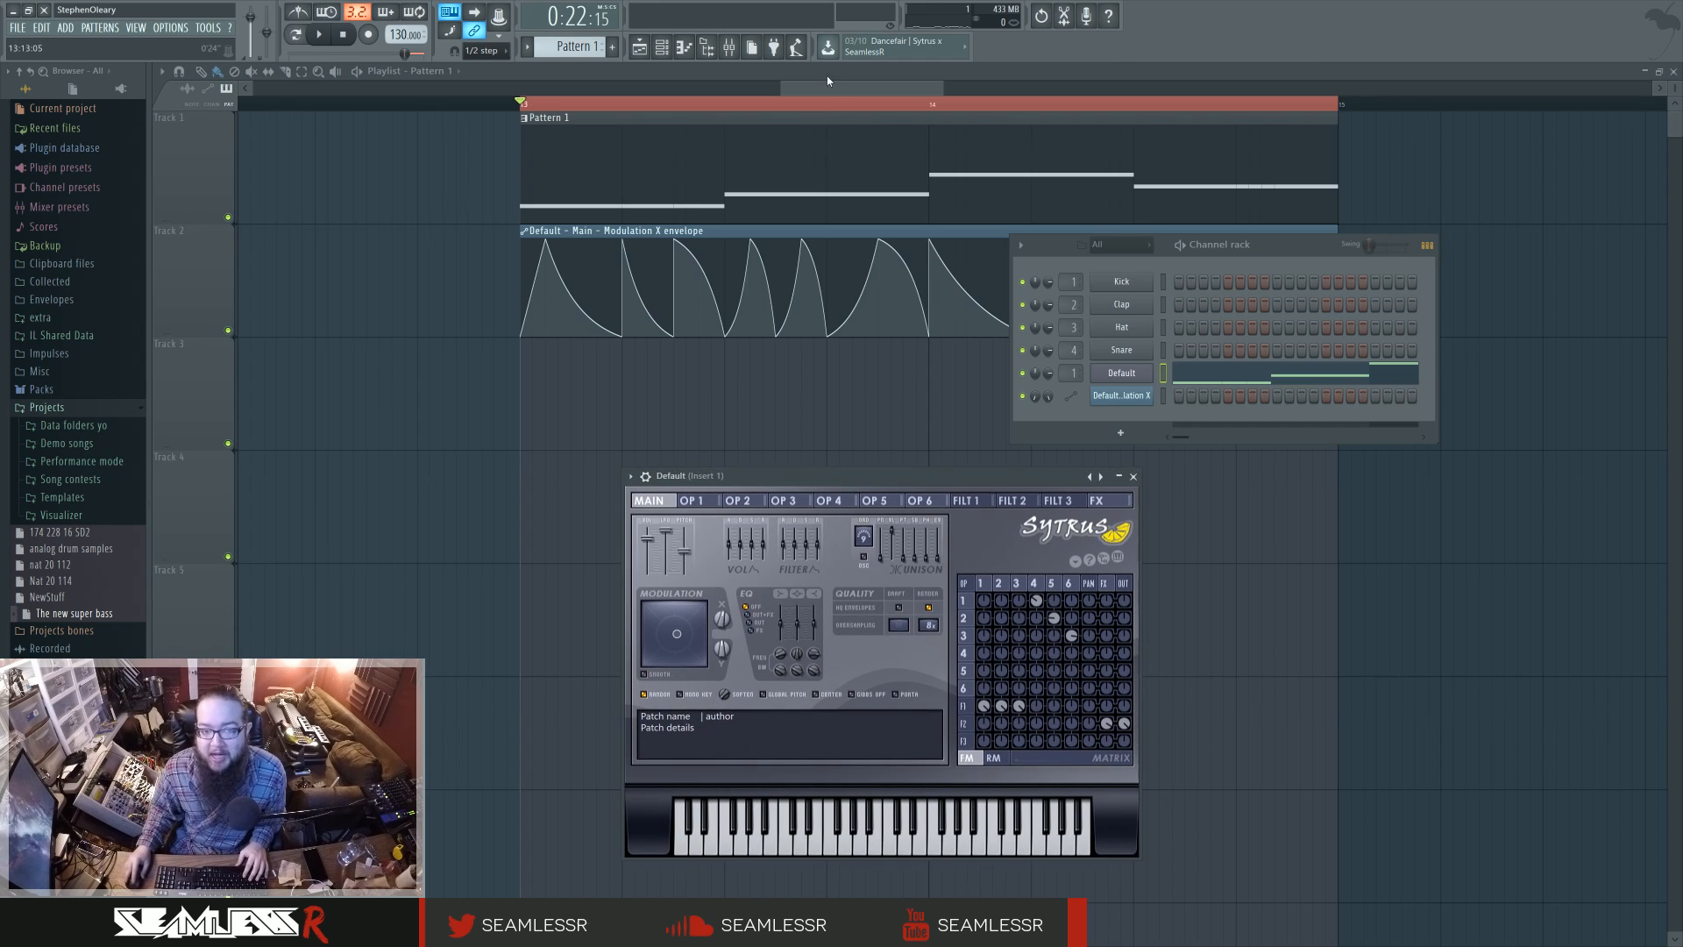
Play the loop while viewing the master track's Fruity Limiter, and close the limiter and mixer
key(F9)
click(620, 443)
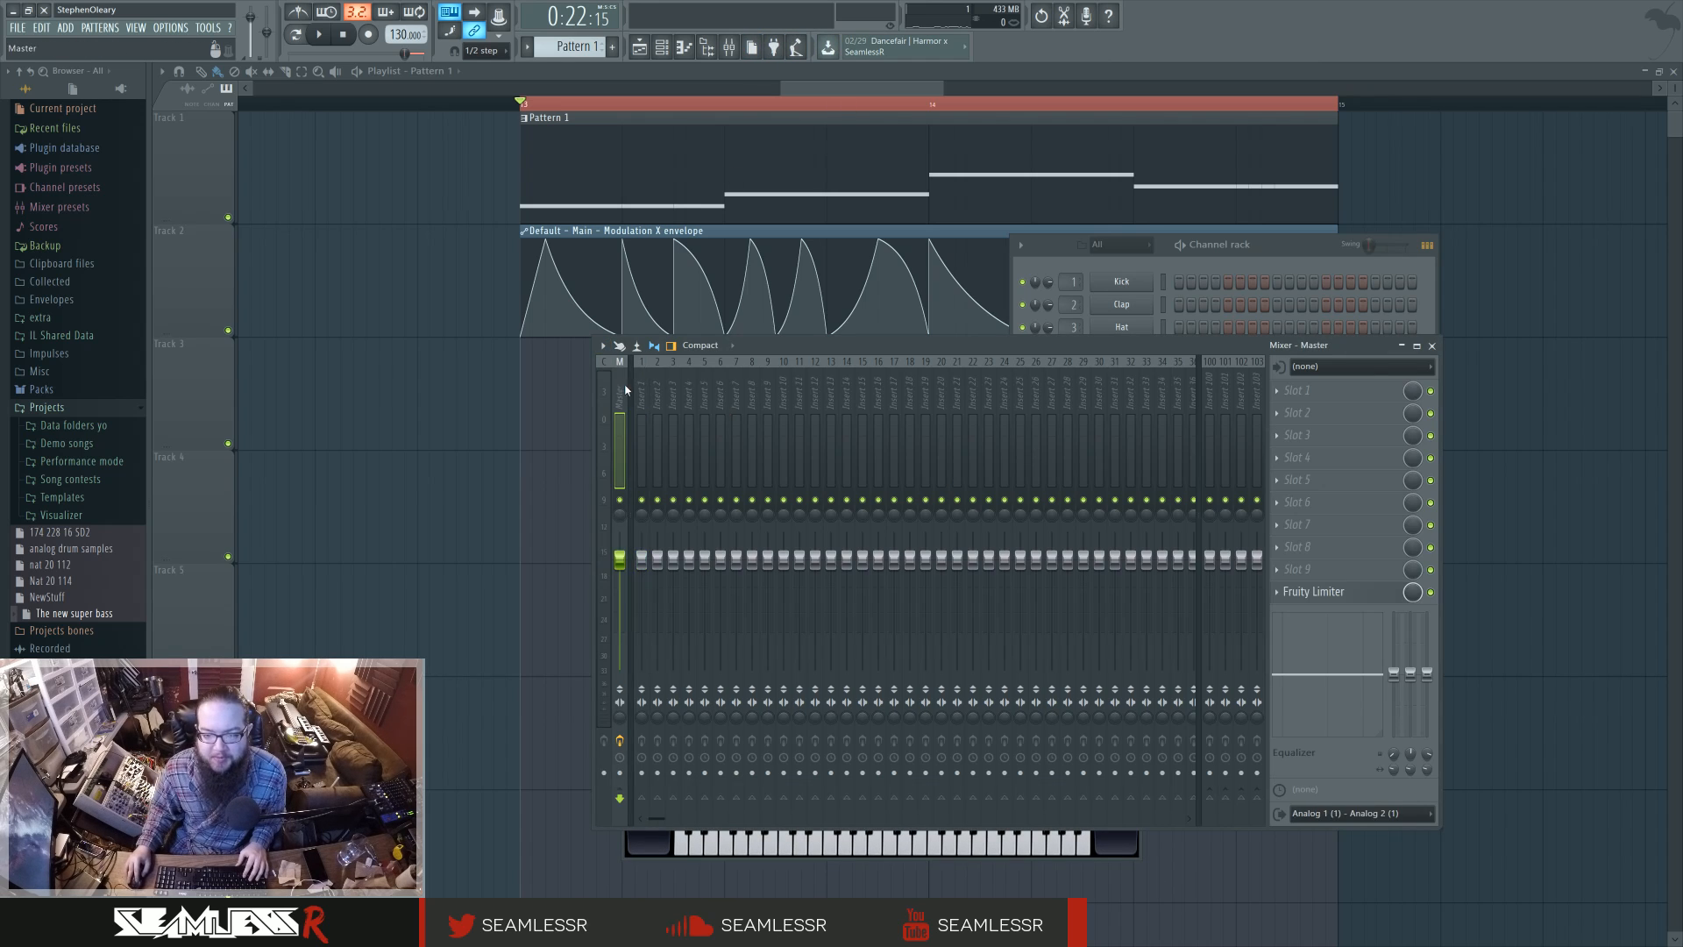
click(1313, 591)
click(320, 34)
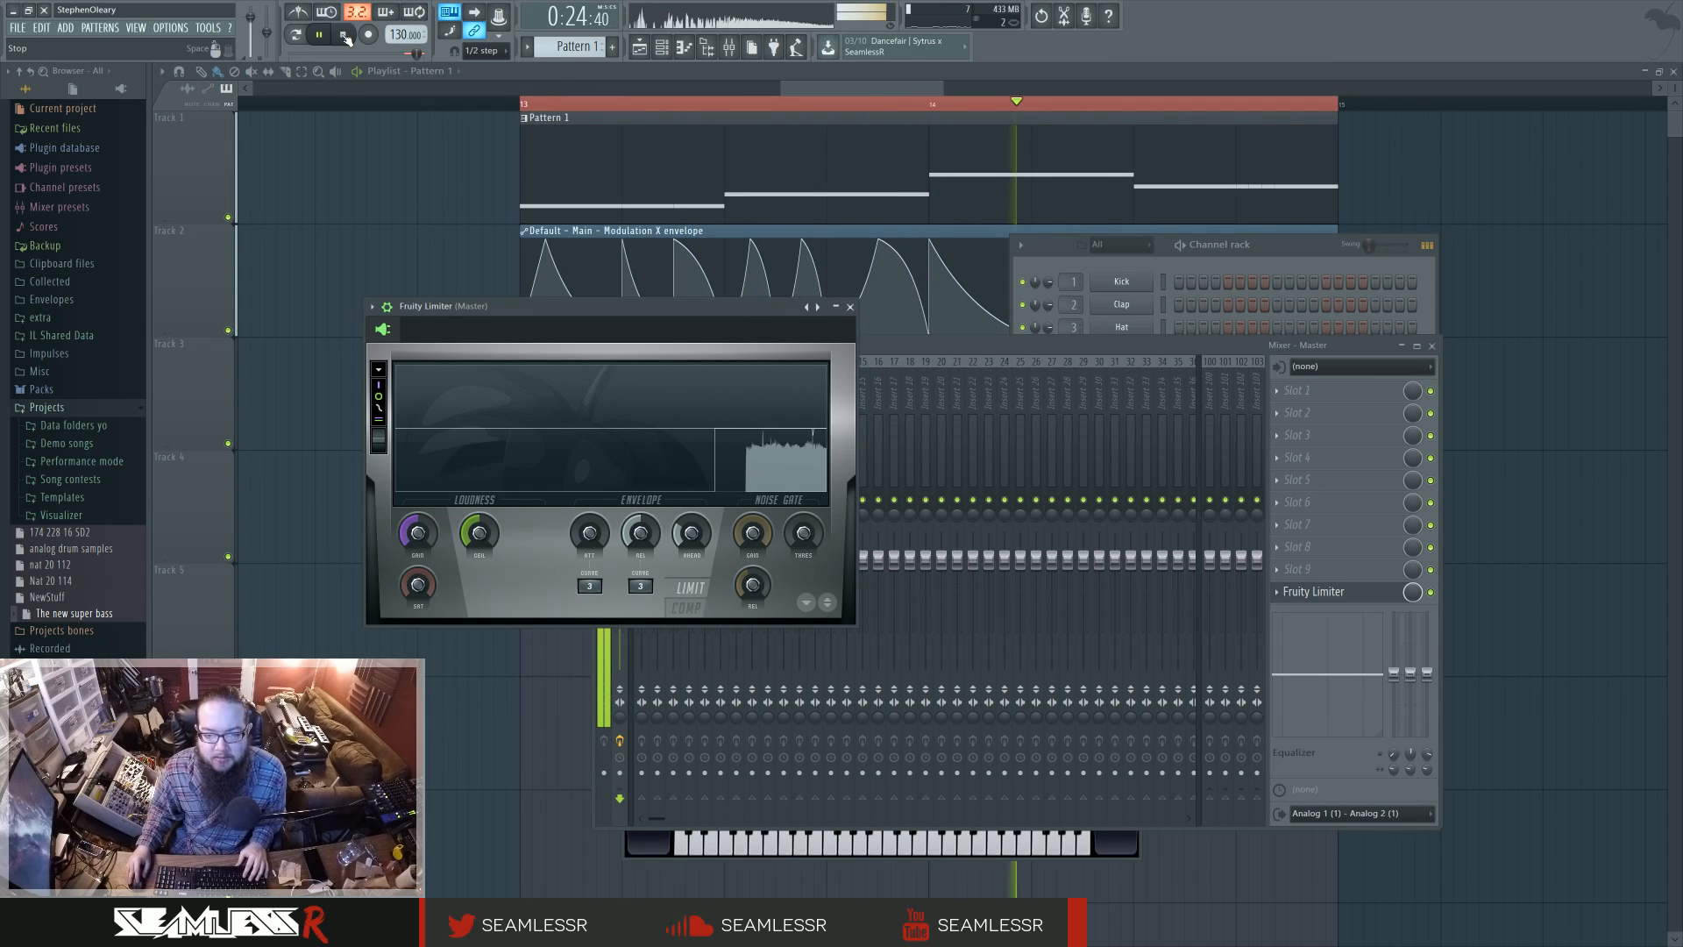
click(344, 35)
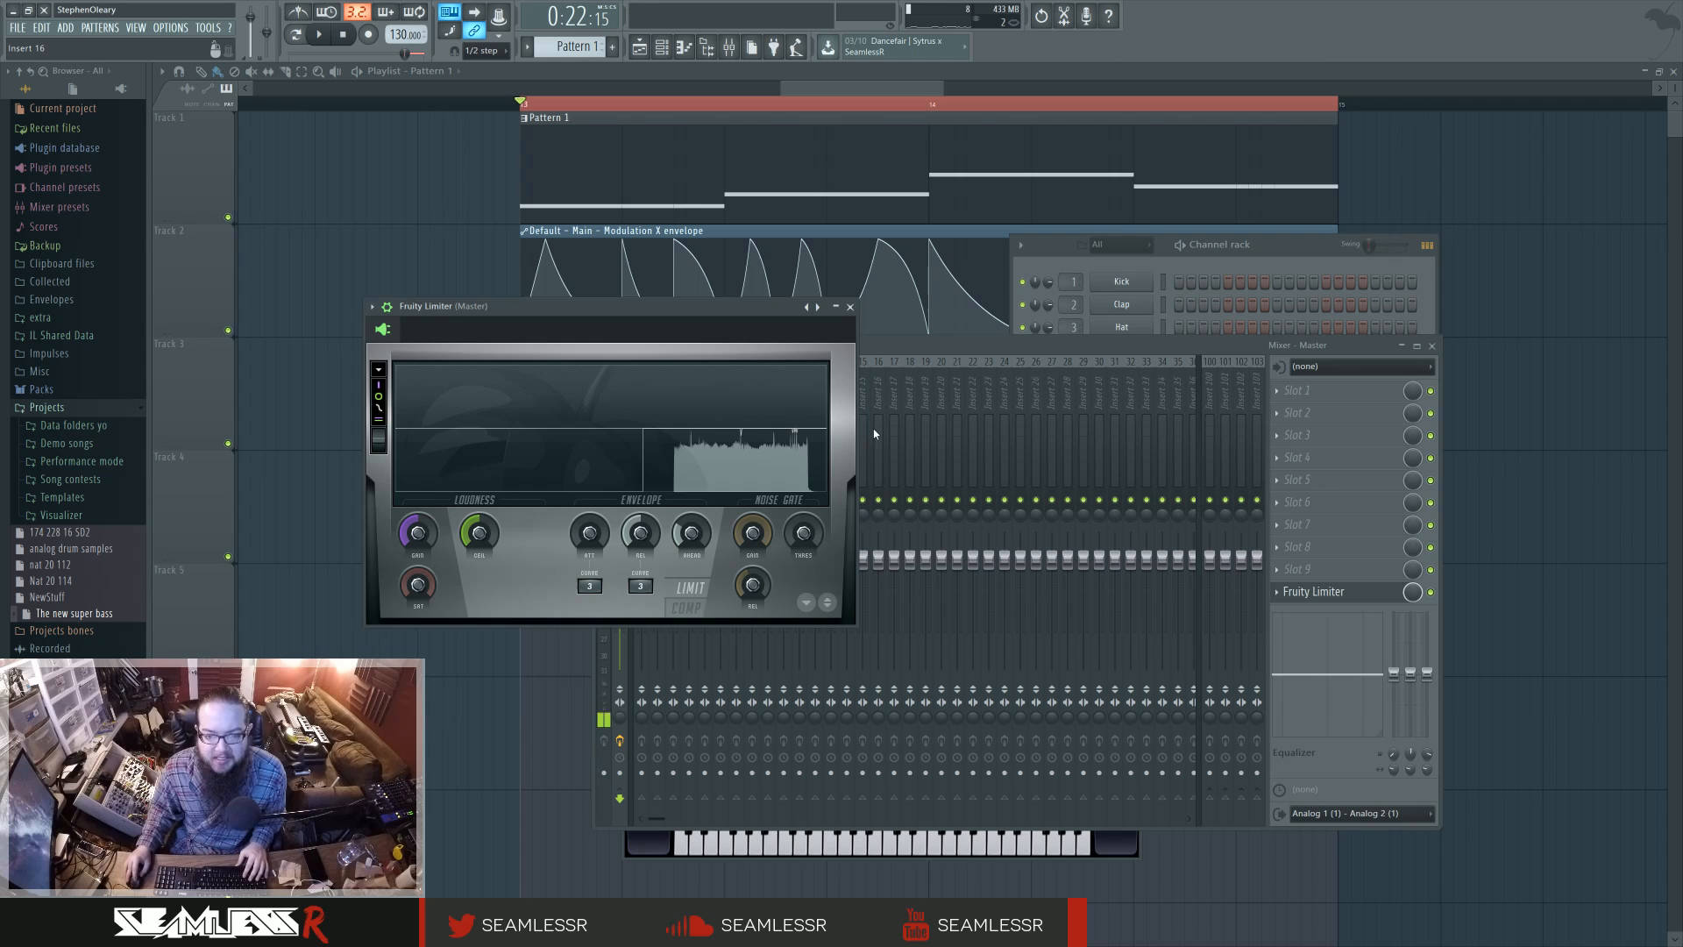
click(851, 307)
click(1432, 346)
mouse_move(954, 476)
mouse_down()
mouse_move(933, 468)
mouse_move(955, 467)
mouse_up()
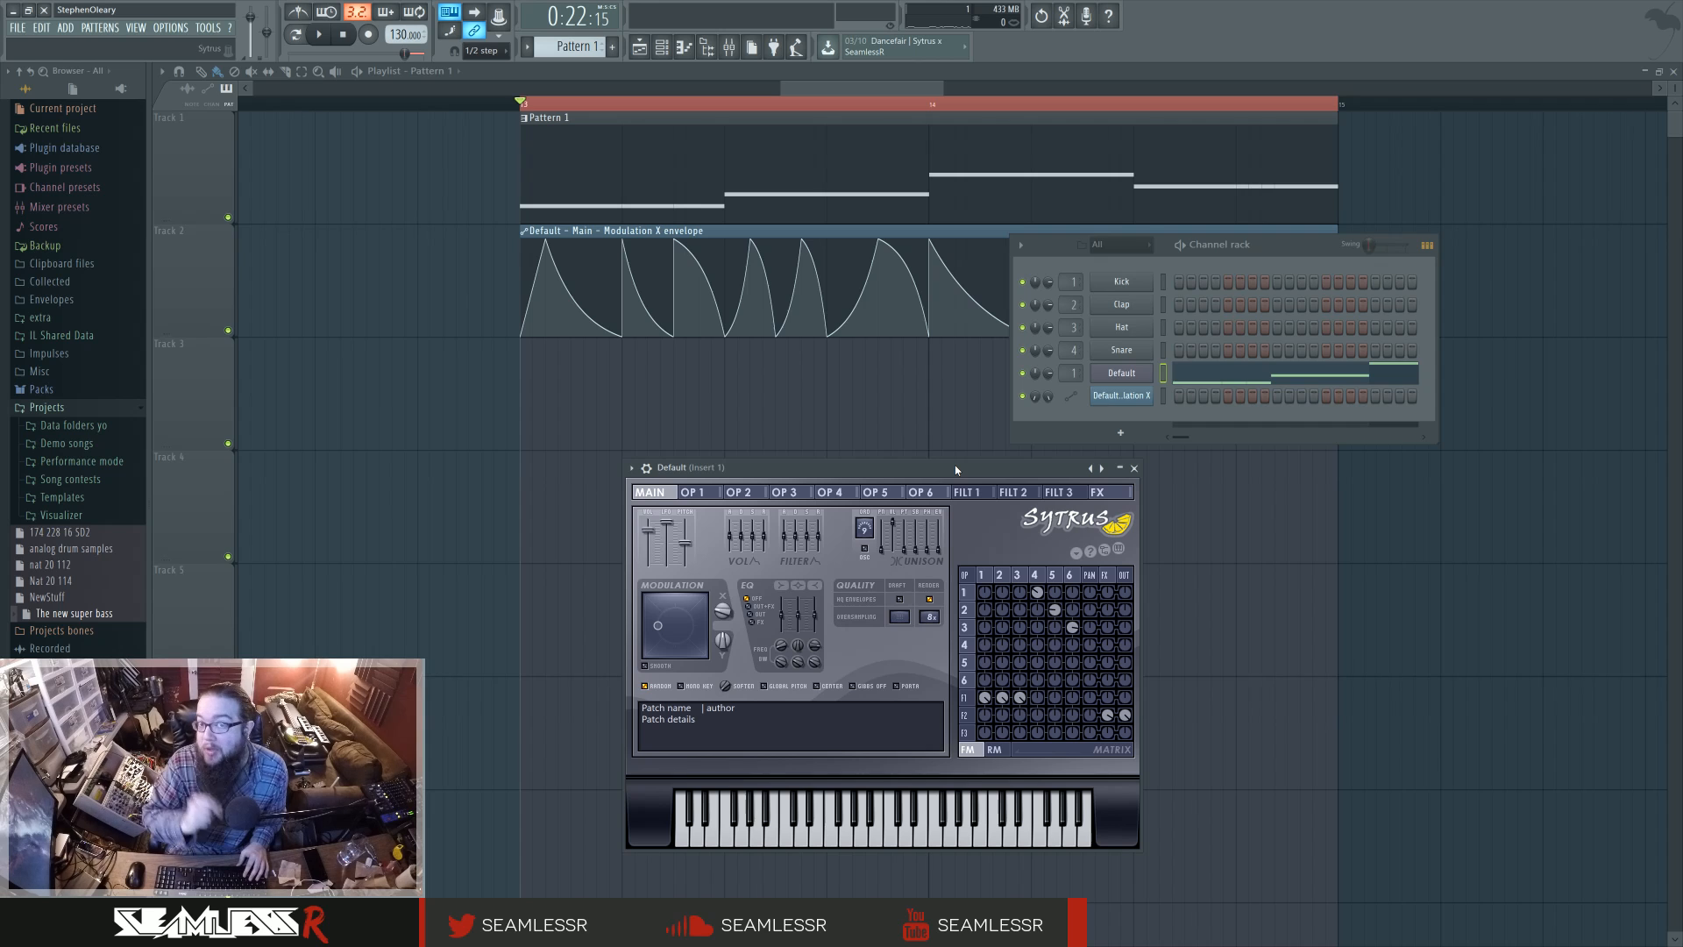
drag(936, 474, 931, 490)
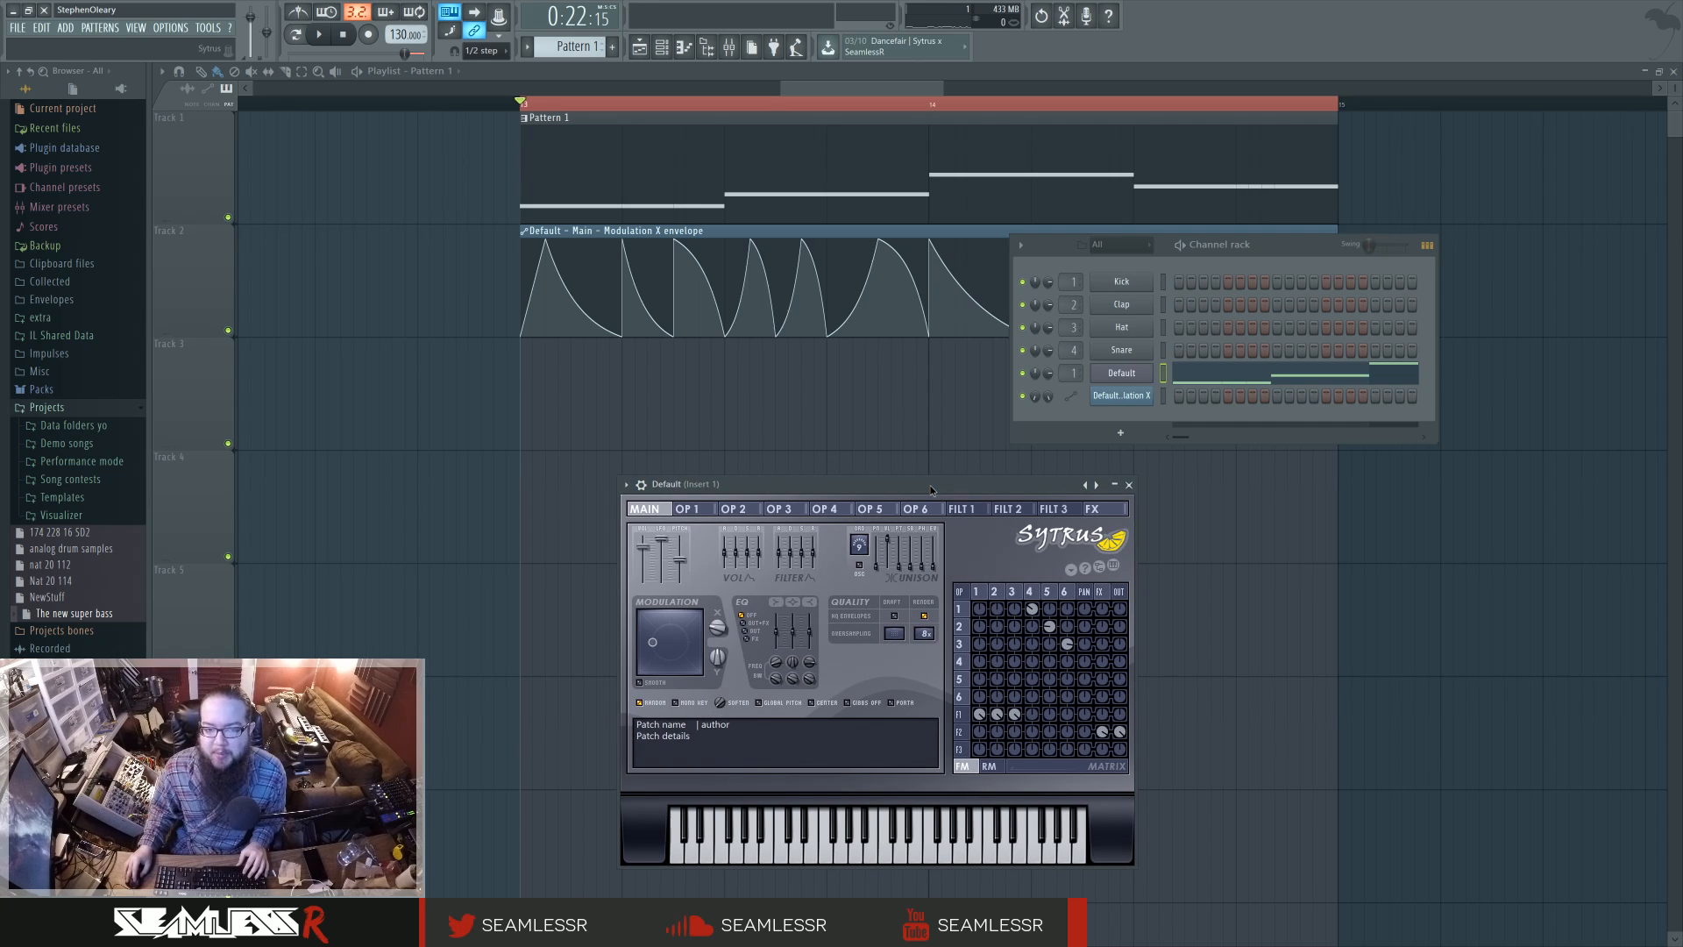
drag(931, 490, 938, 465)
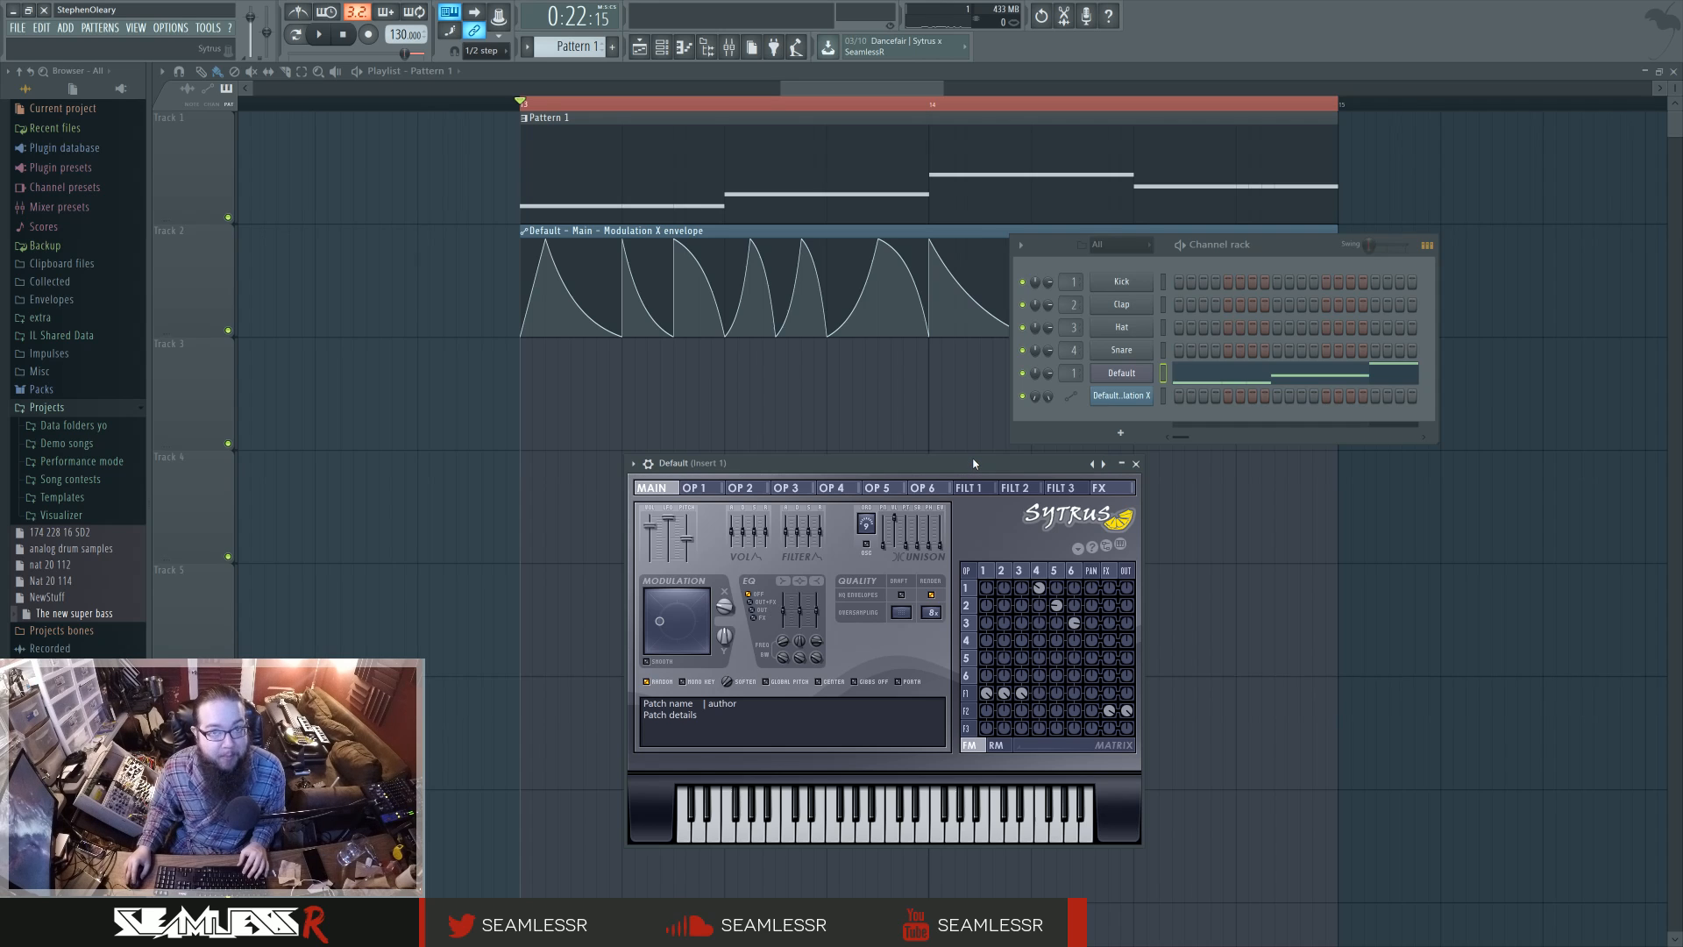
Load Fruity parametric EQ 2 into the first effect slot of Insert 1 and place the synth window clear of it
click(728, 47)
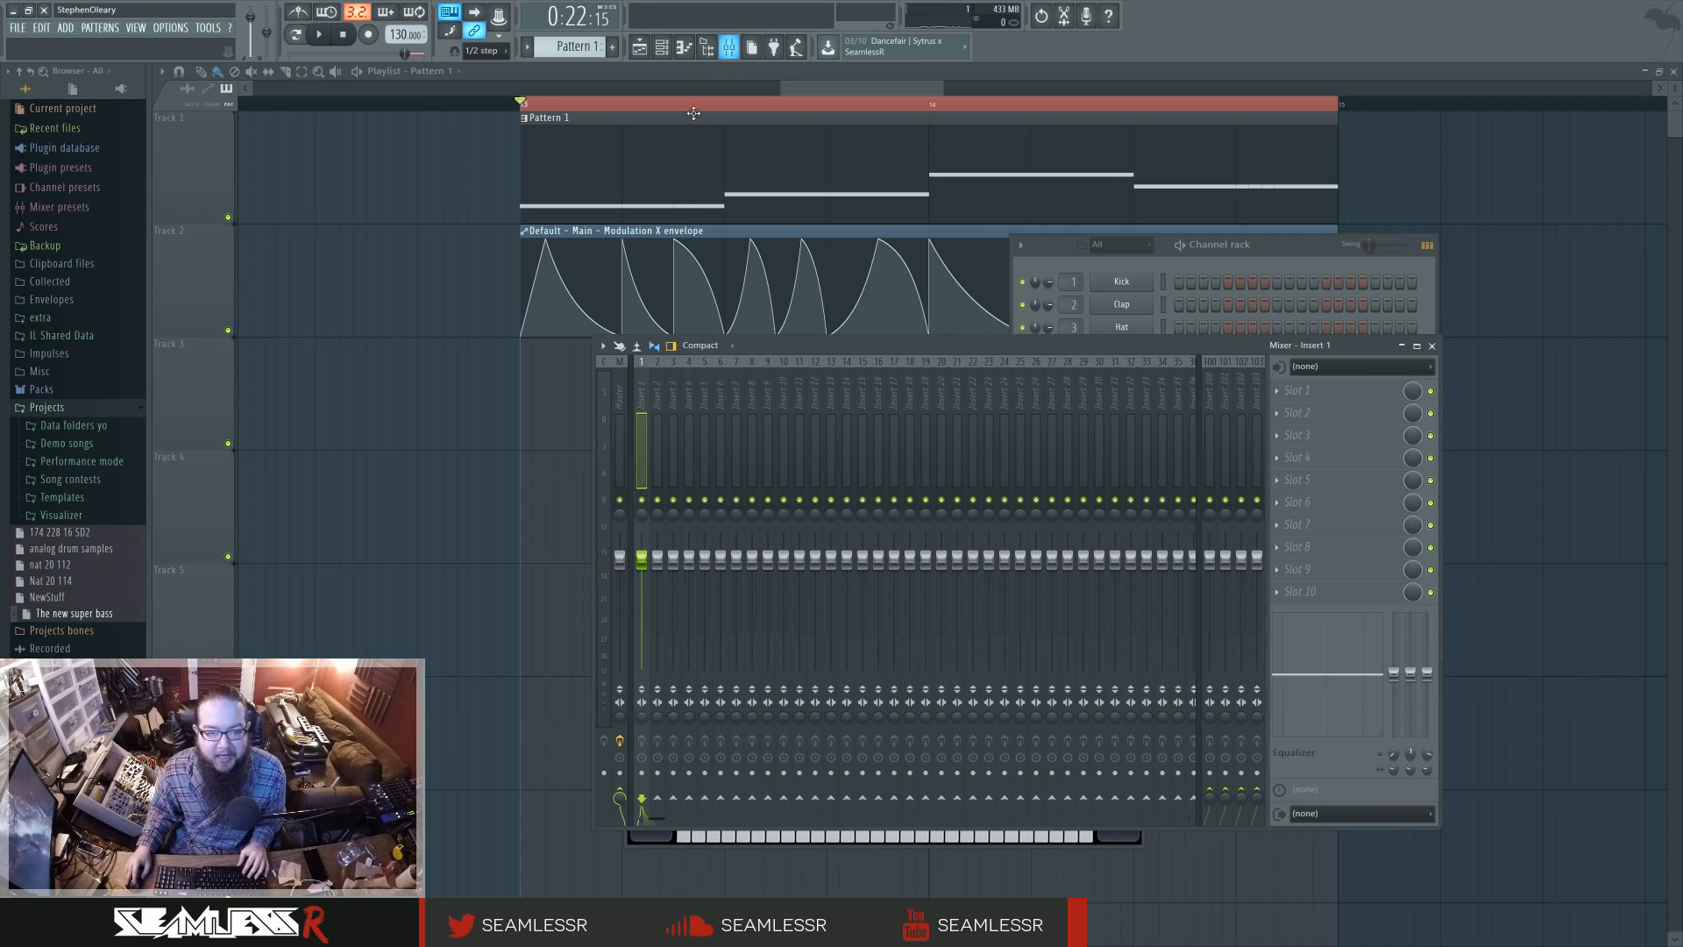
click(1280, 391)
click(1502, 556)
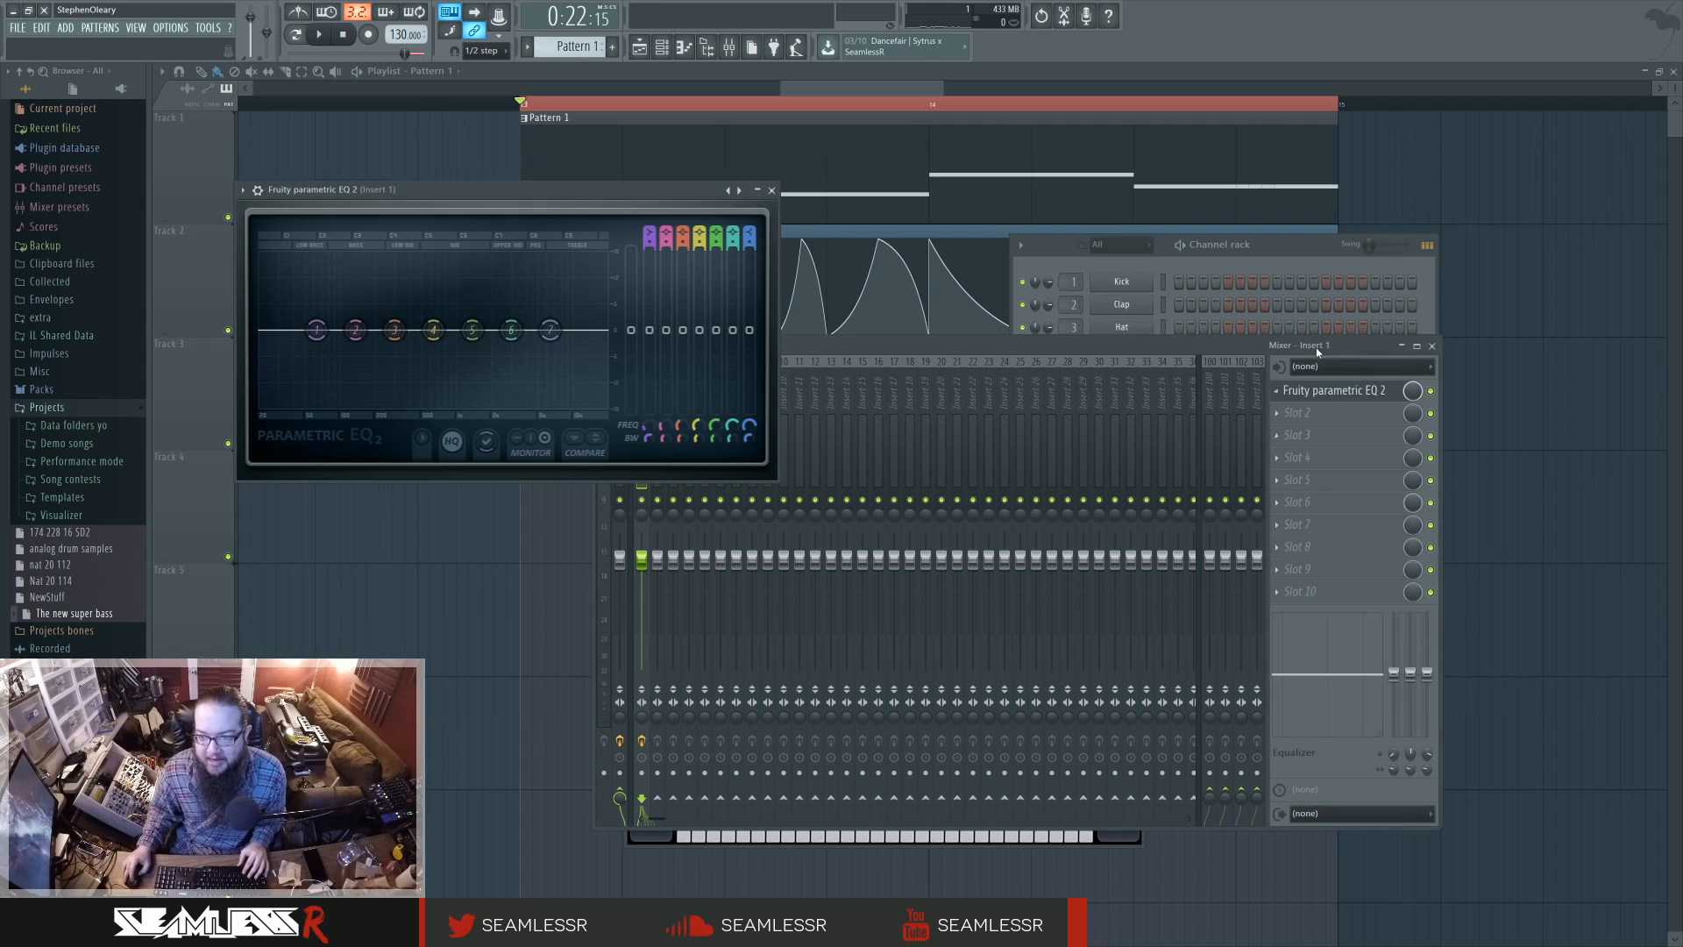
click(1432, 346)
drag(991, 465, 1148, 479)
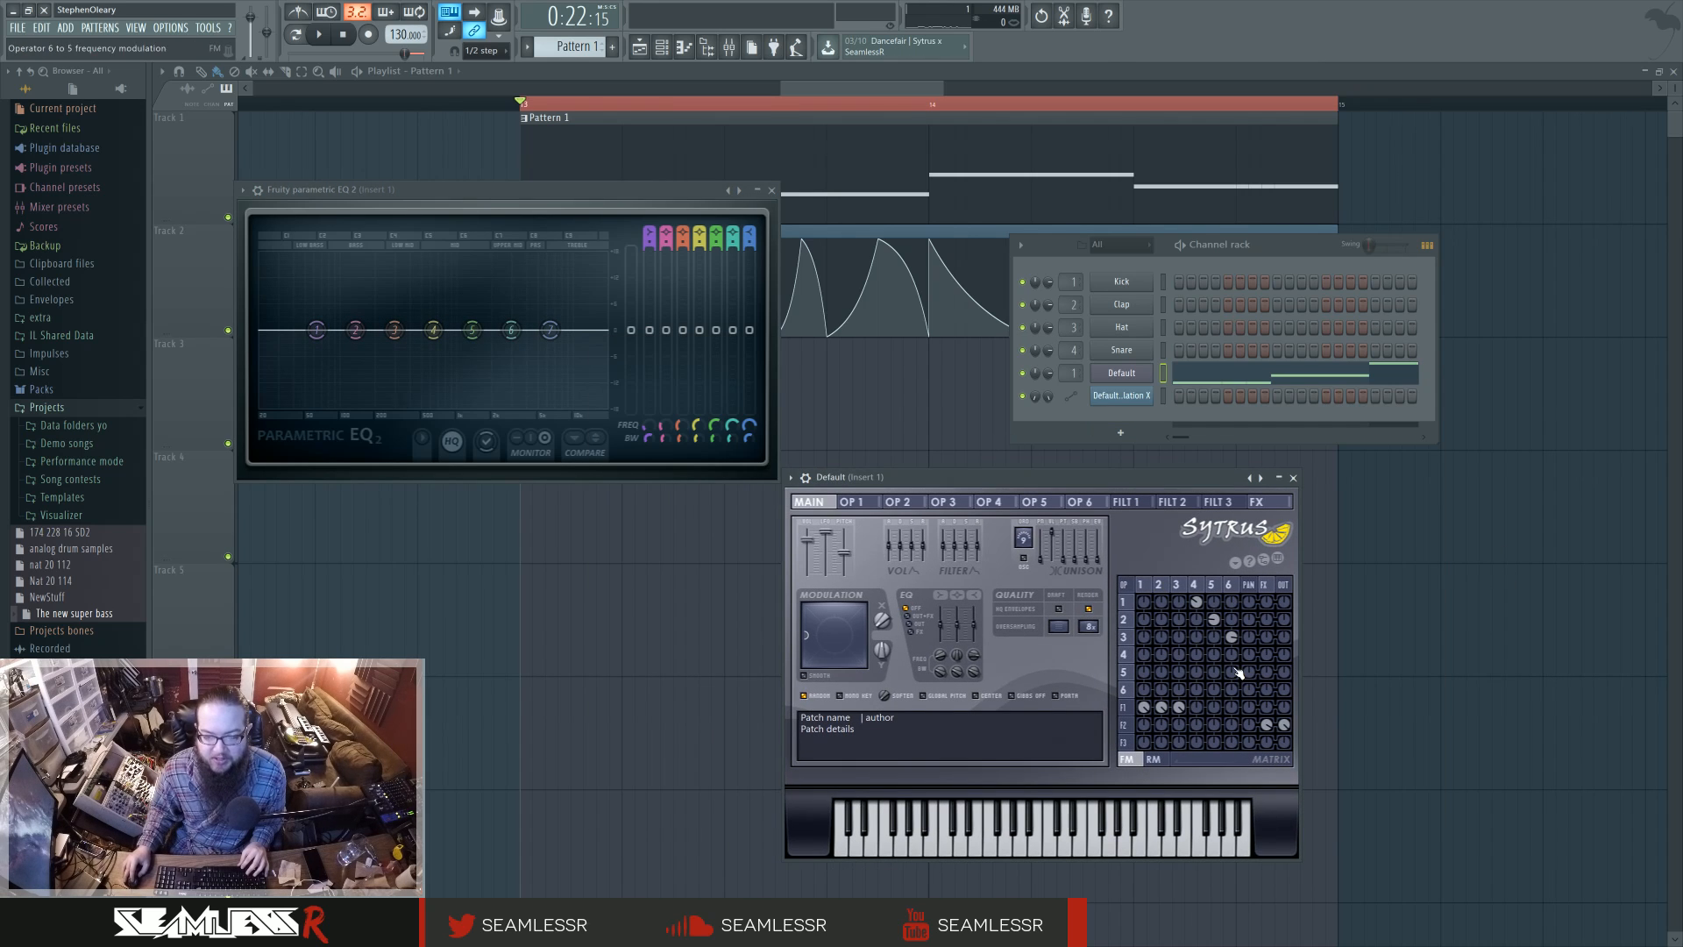
Turn off filter 2's FX send and the unison in the Sytrus patch, playing the loop to hear the changes
key(space)
key(space)
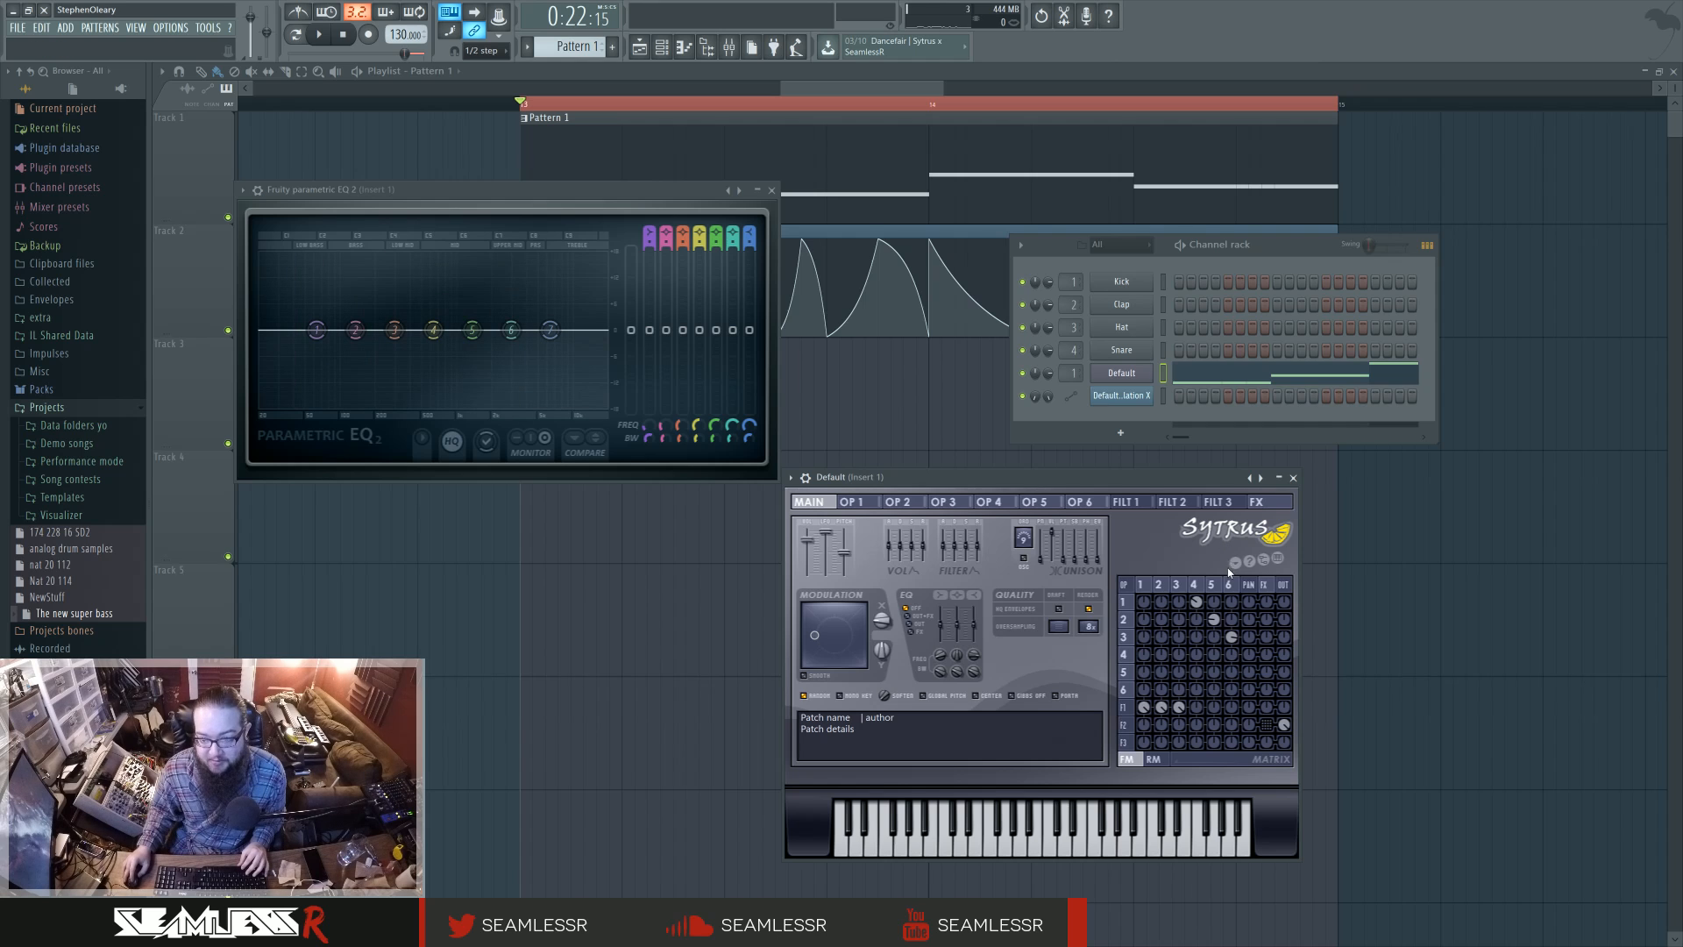
key(space)
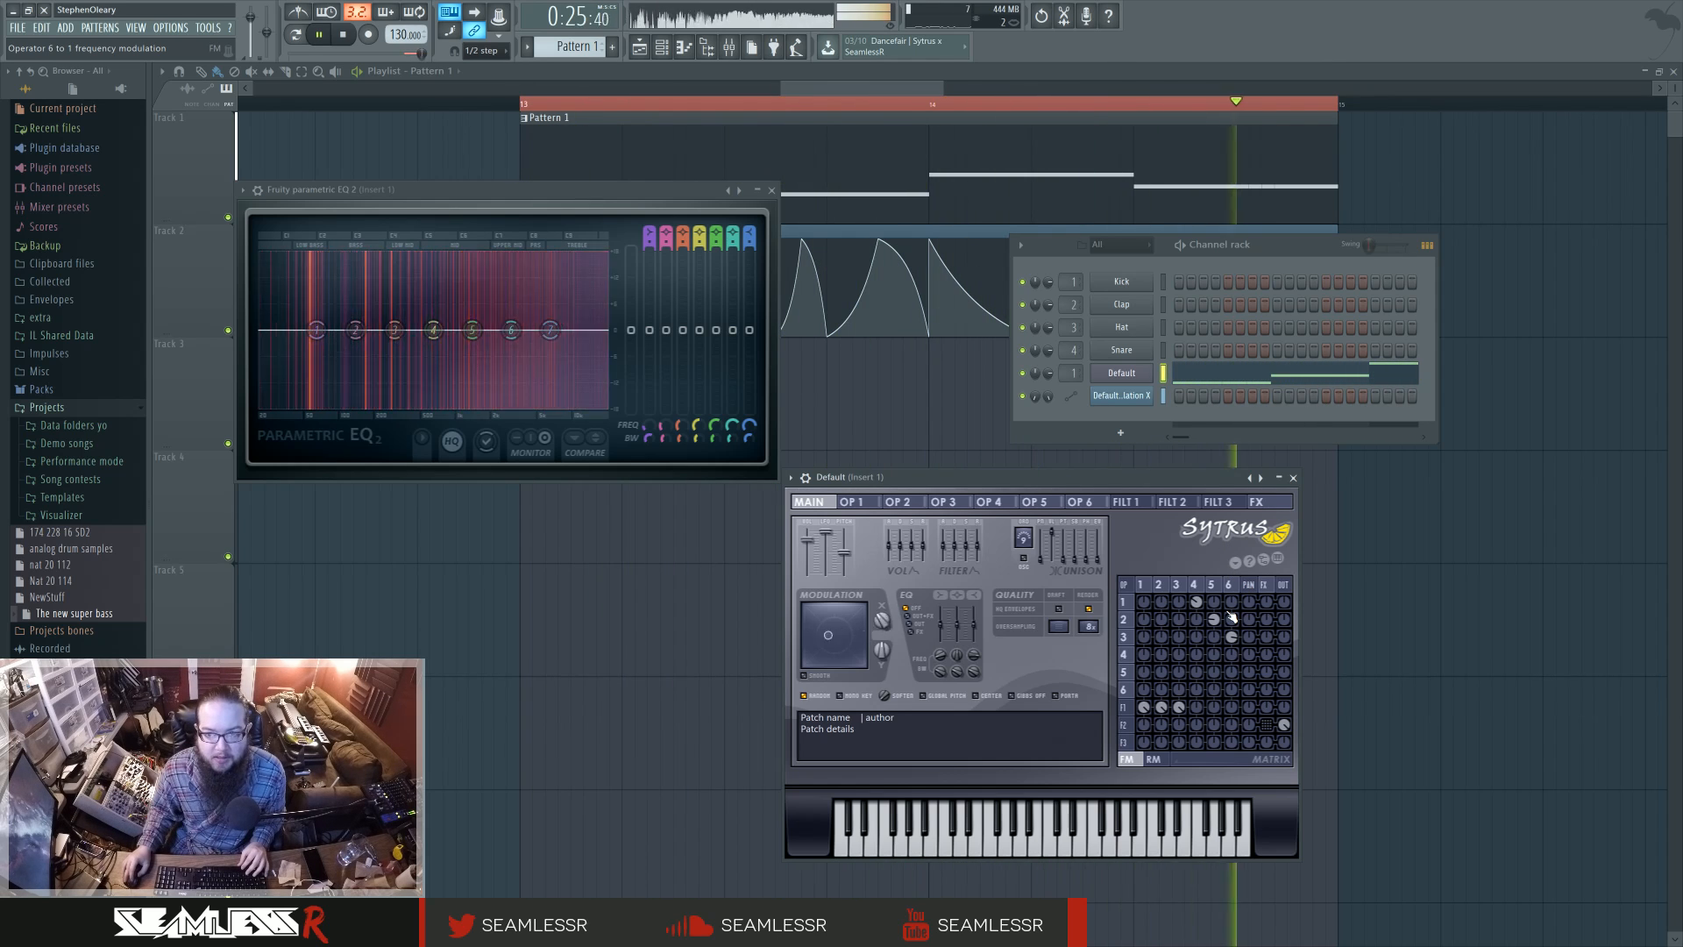
key(space)
key(space)
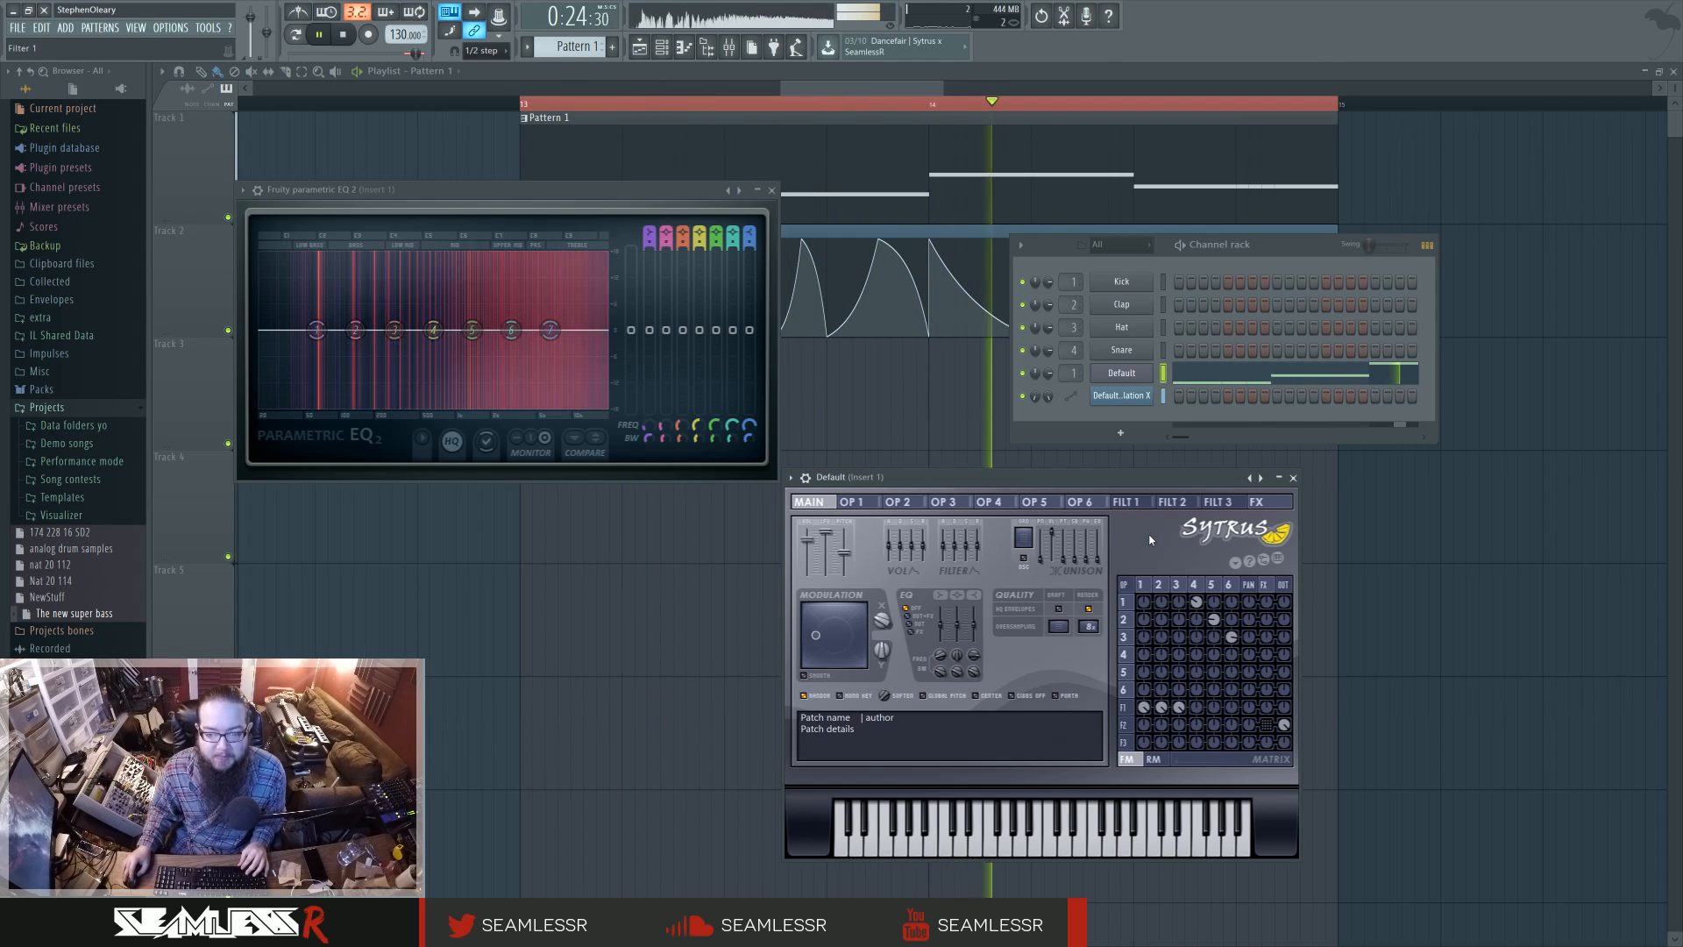
key(space)
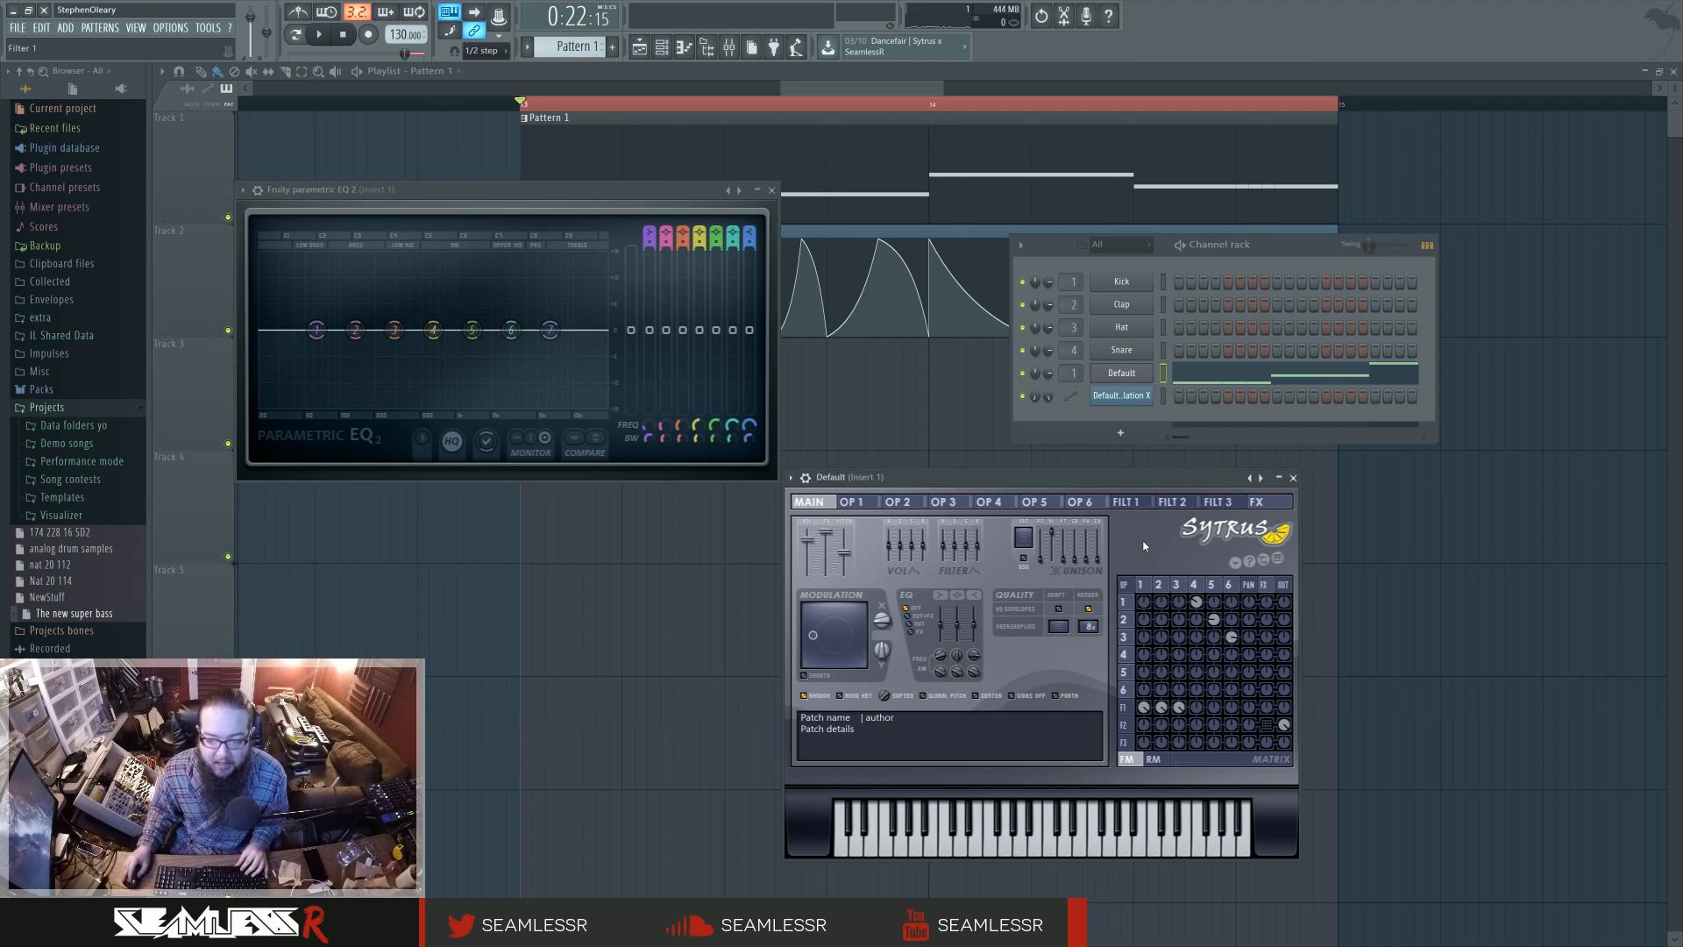
Compare the oscillator shapes and frequency ratios of operators 1, 2 and 3
click(1142, 585)
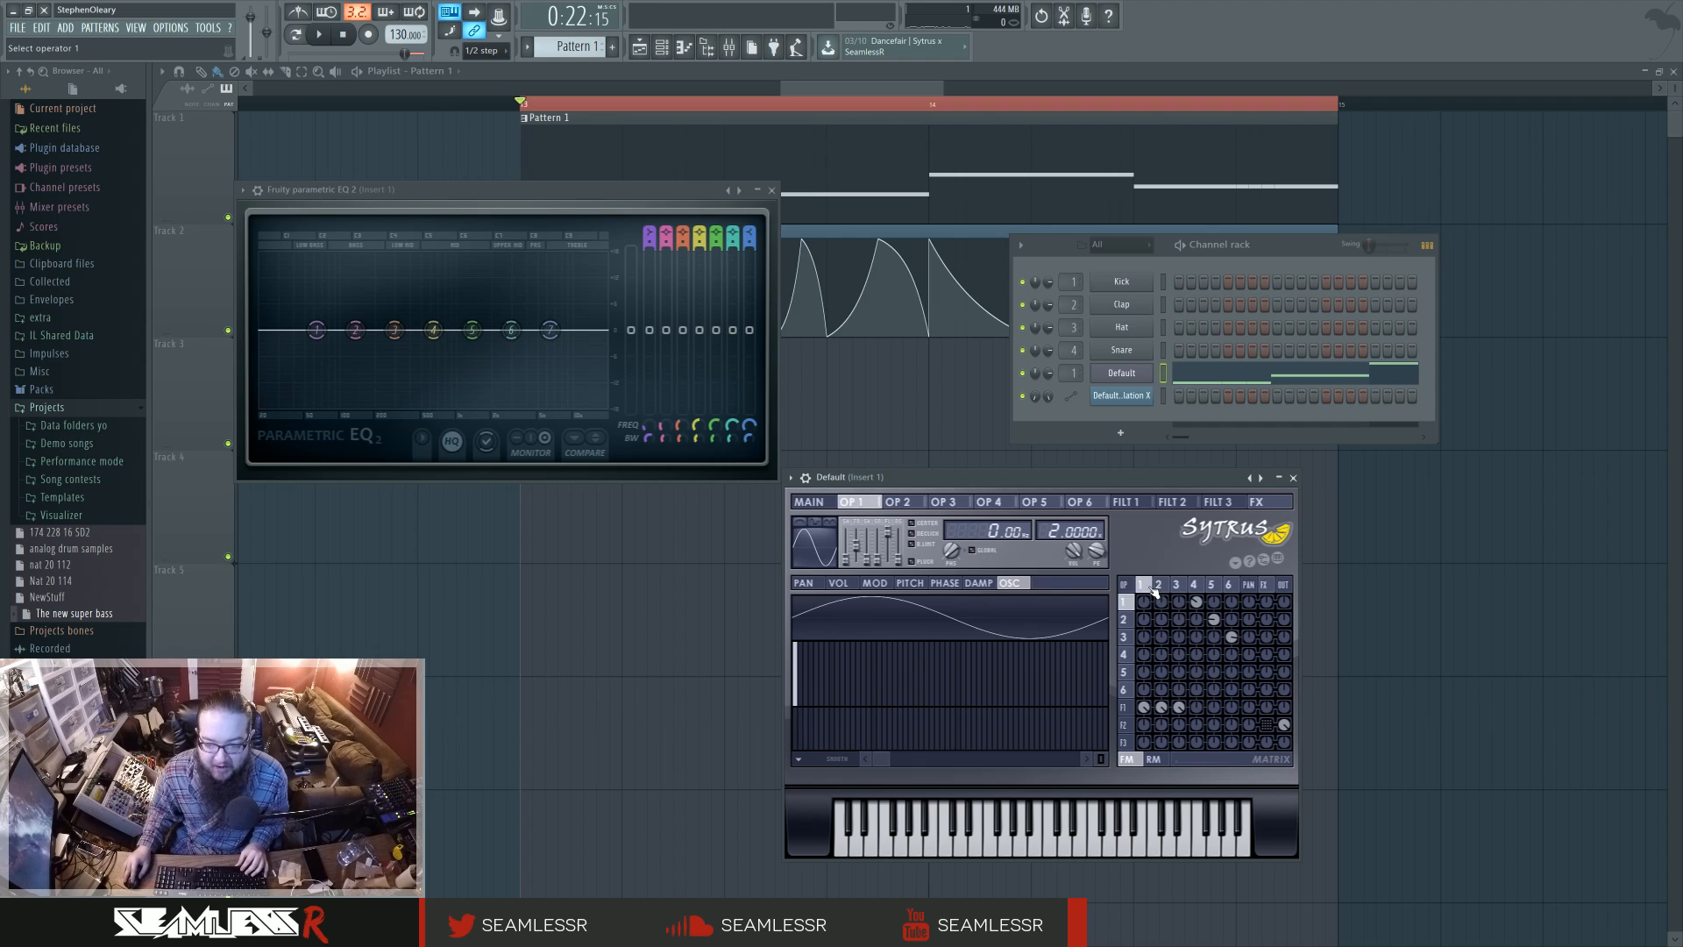
click(1159, 584)
click(1176, 585)
click(1159, 585)
click(1141, 585)
click(1159, 585)
click(1175, 585)
click(1159, 584)
click(1142, 584)
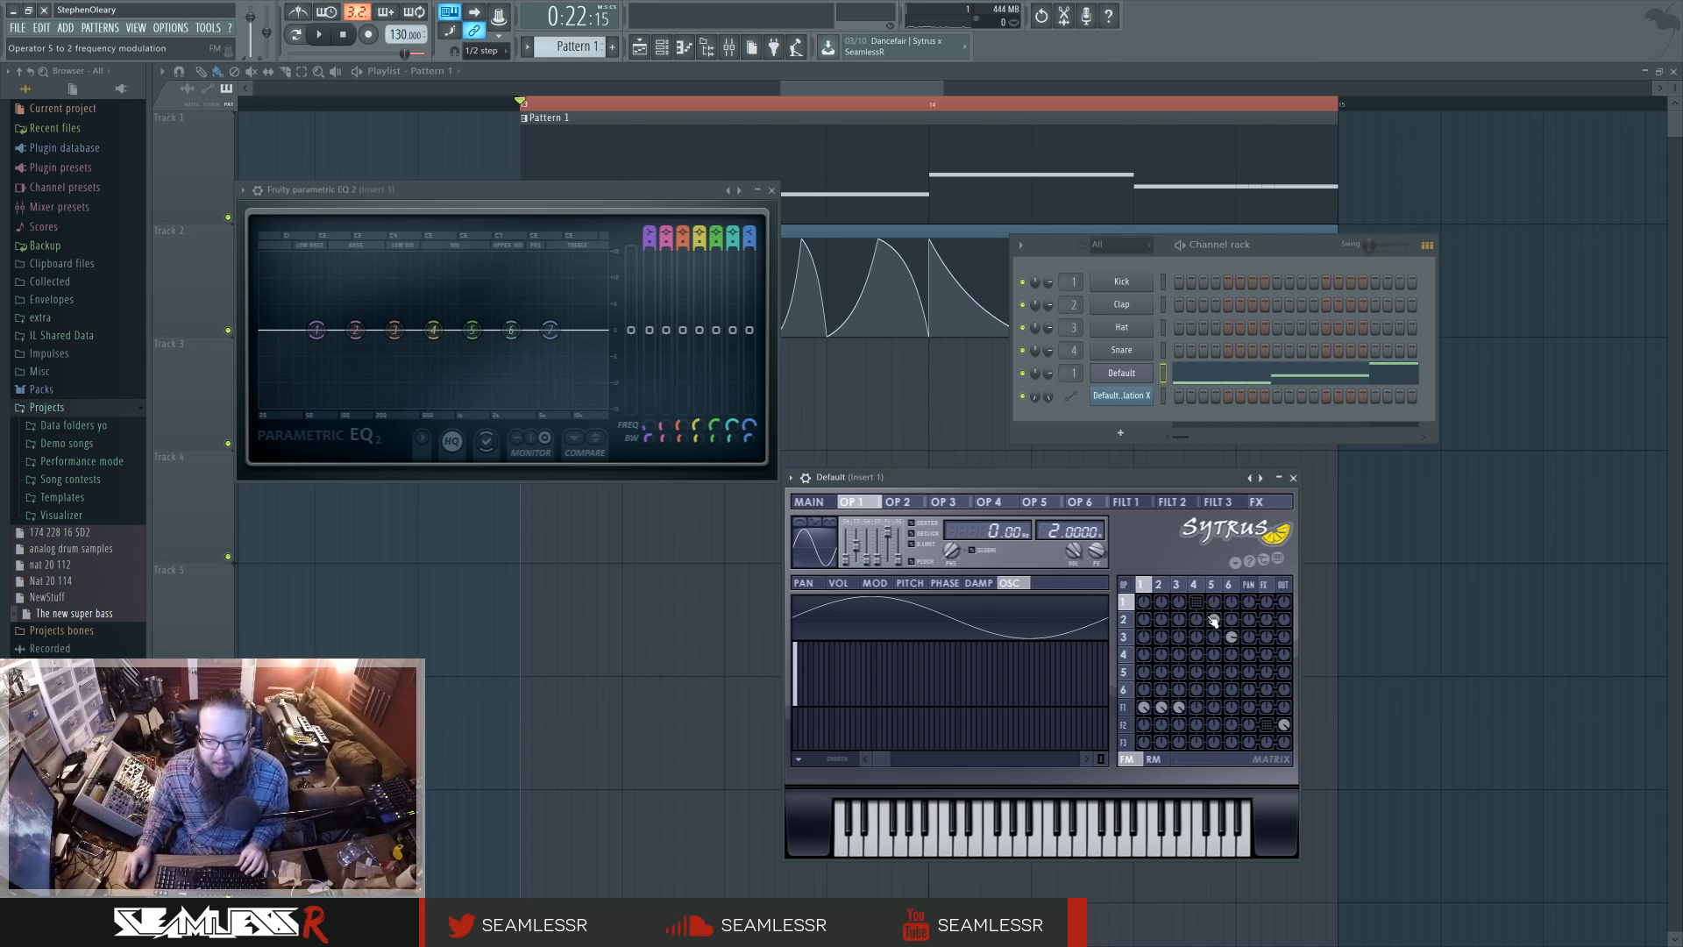
Mute the frequency modulation of operator 4 to 1, 5 to 2 and 6 to 3, and play the loop
key(space)
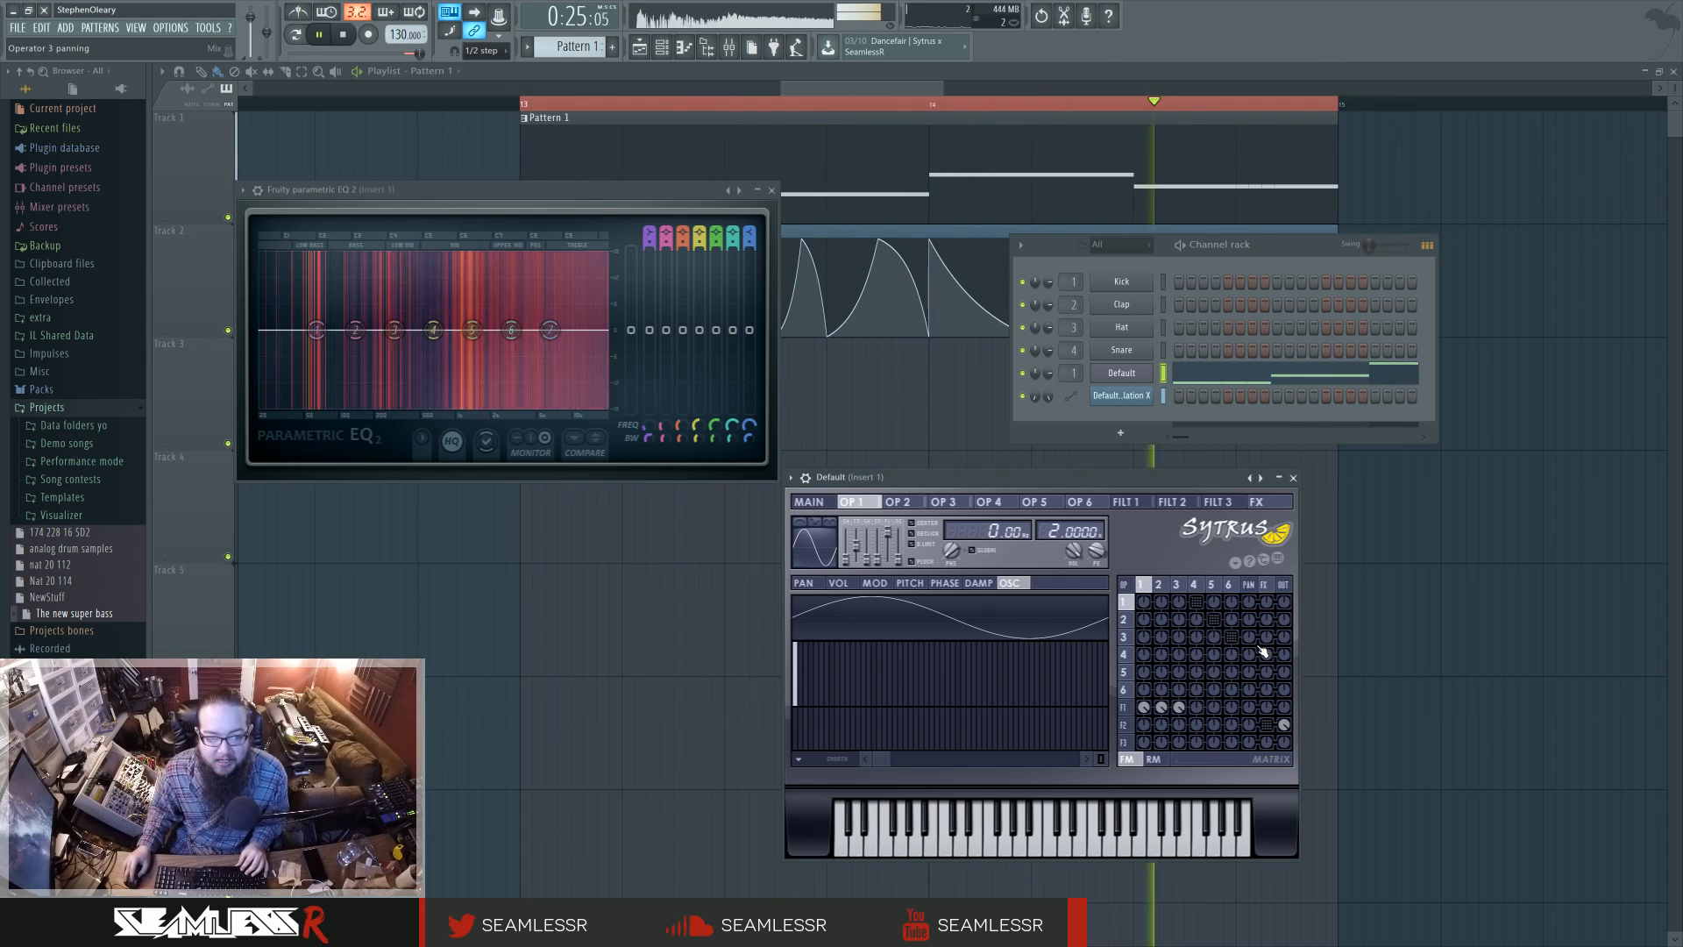
key(space)
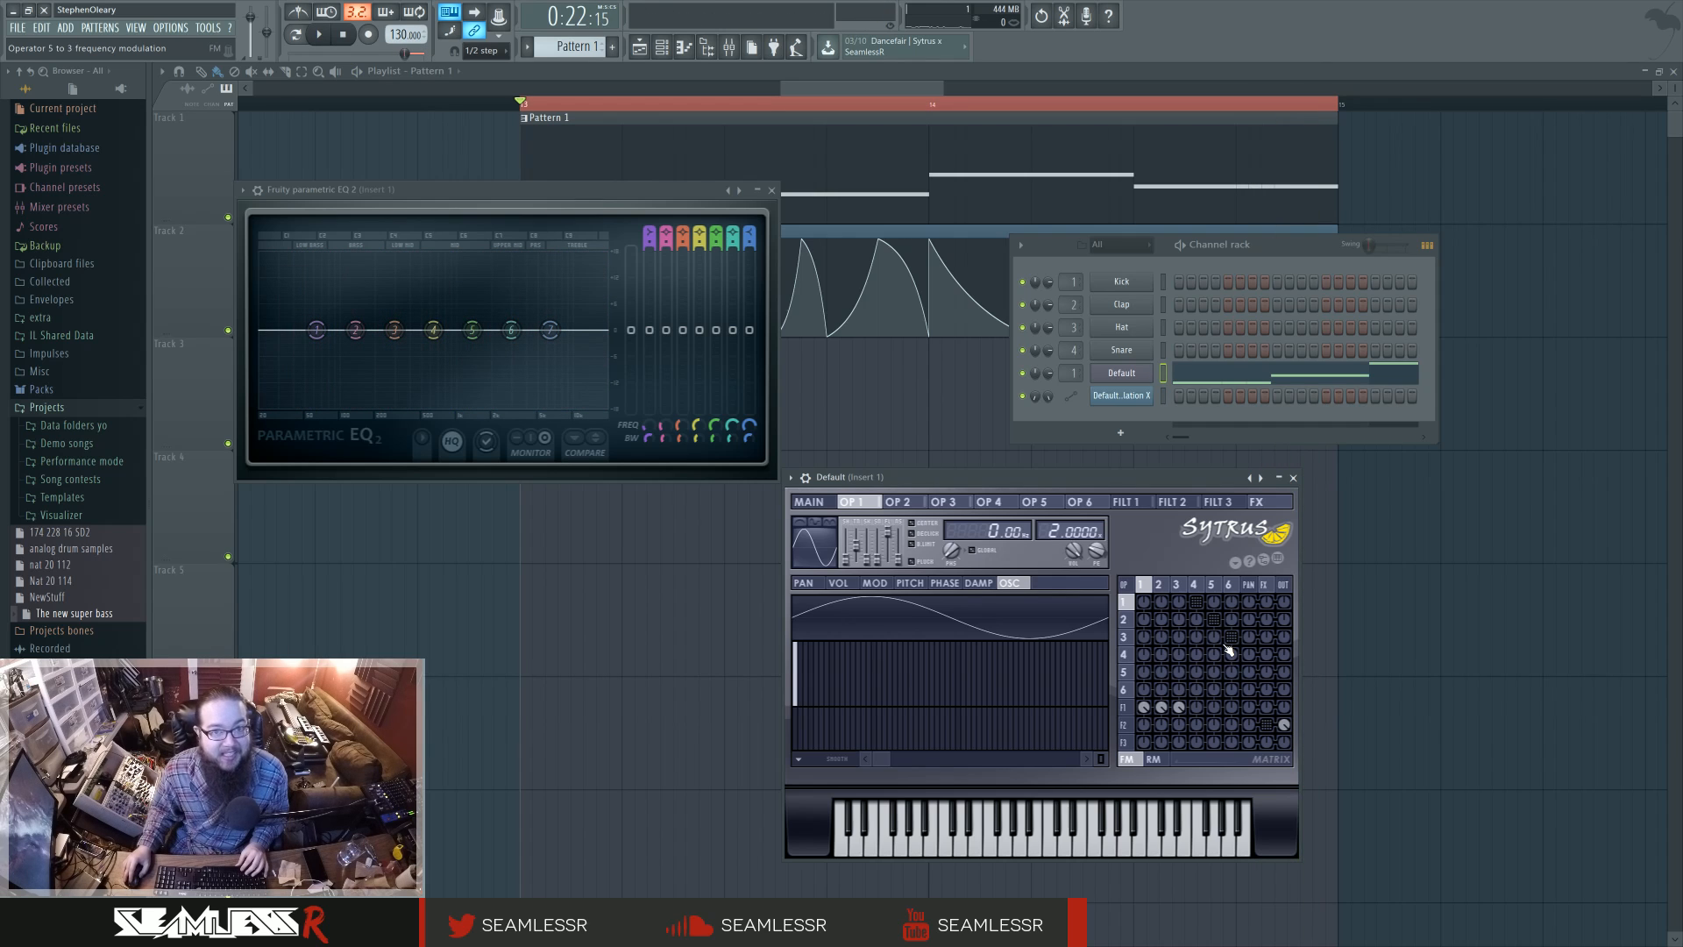
Turn off the waveshaping in filter 1 and filter 2, playing the loop after each change
click(1123, 708)
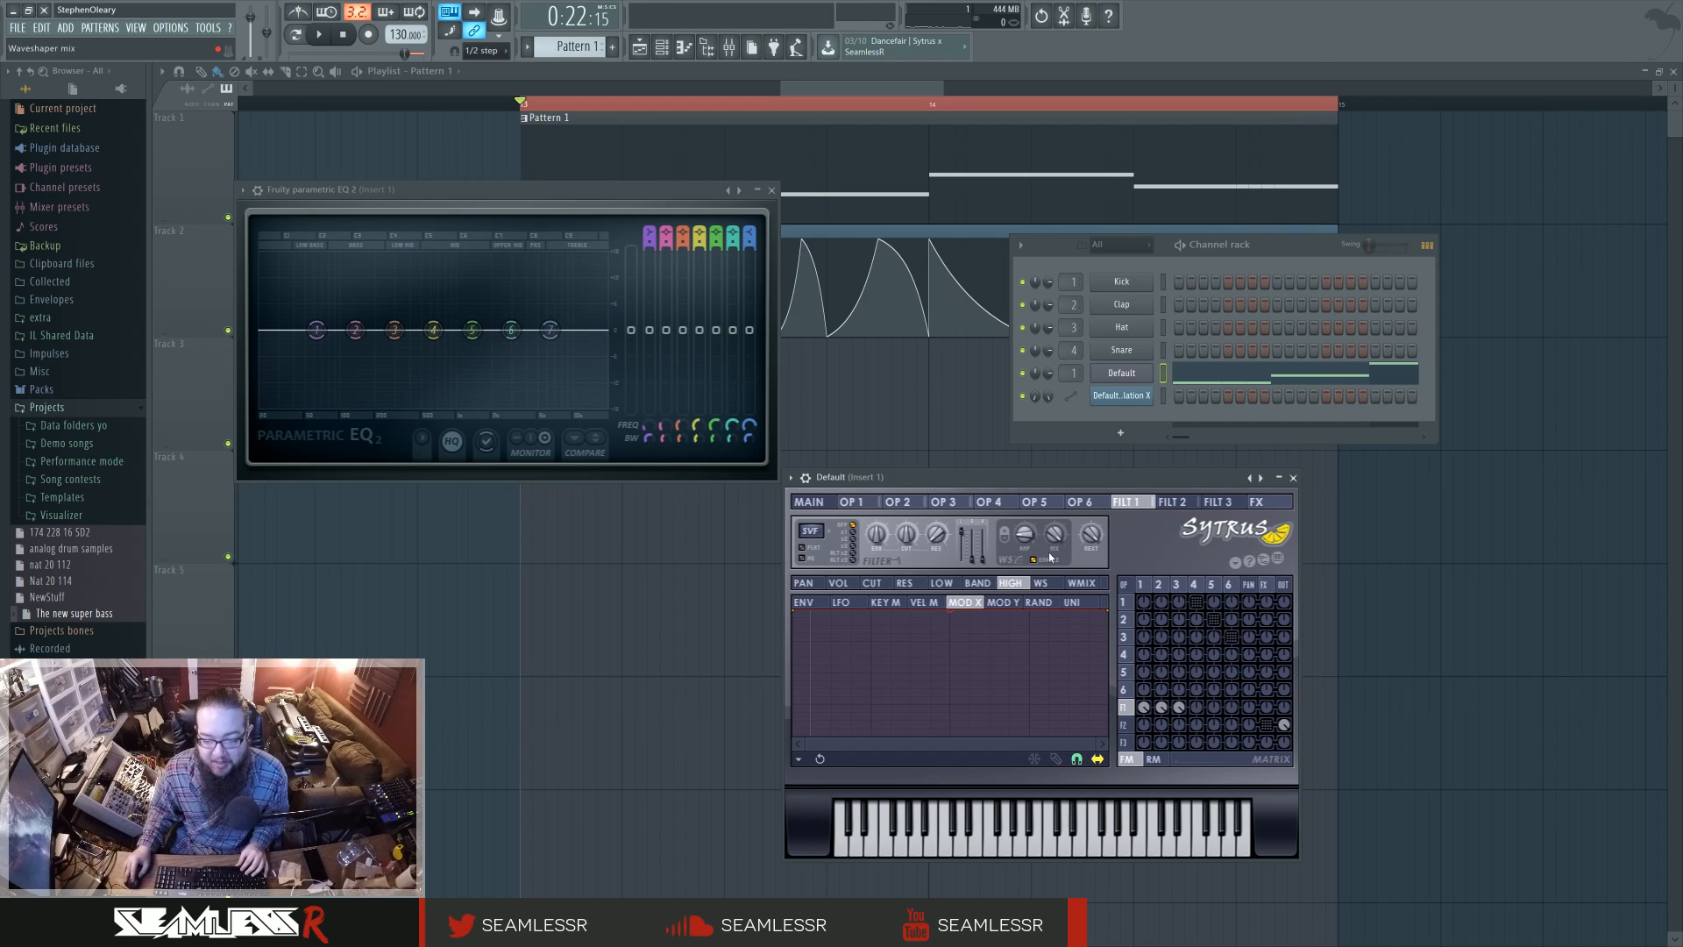
key(space)
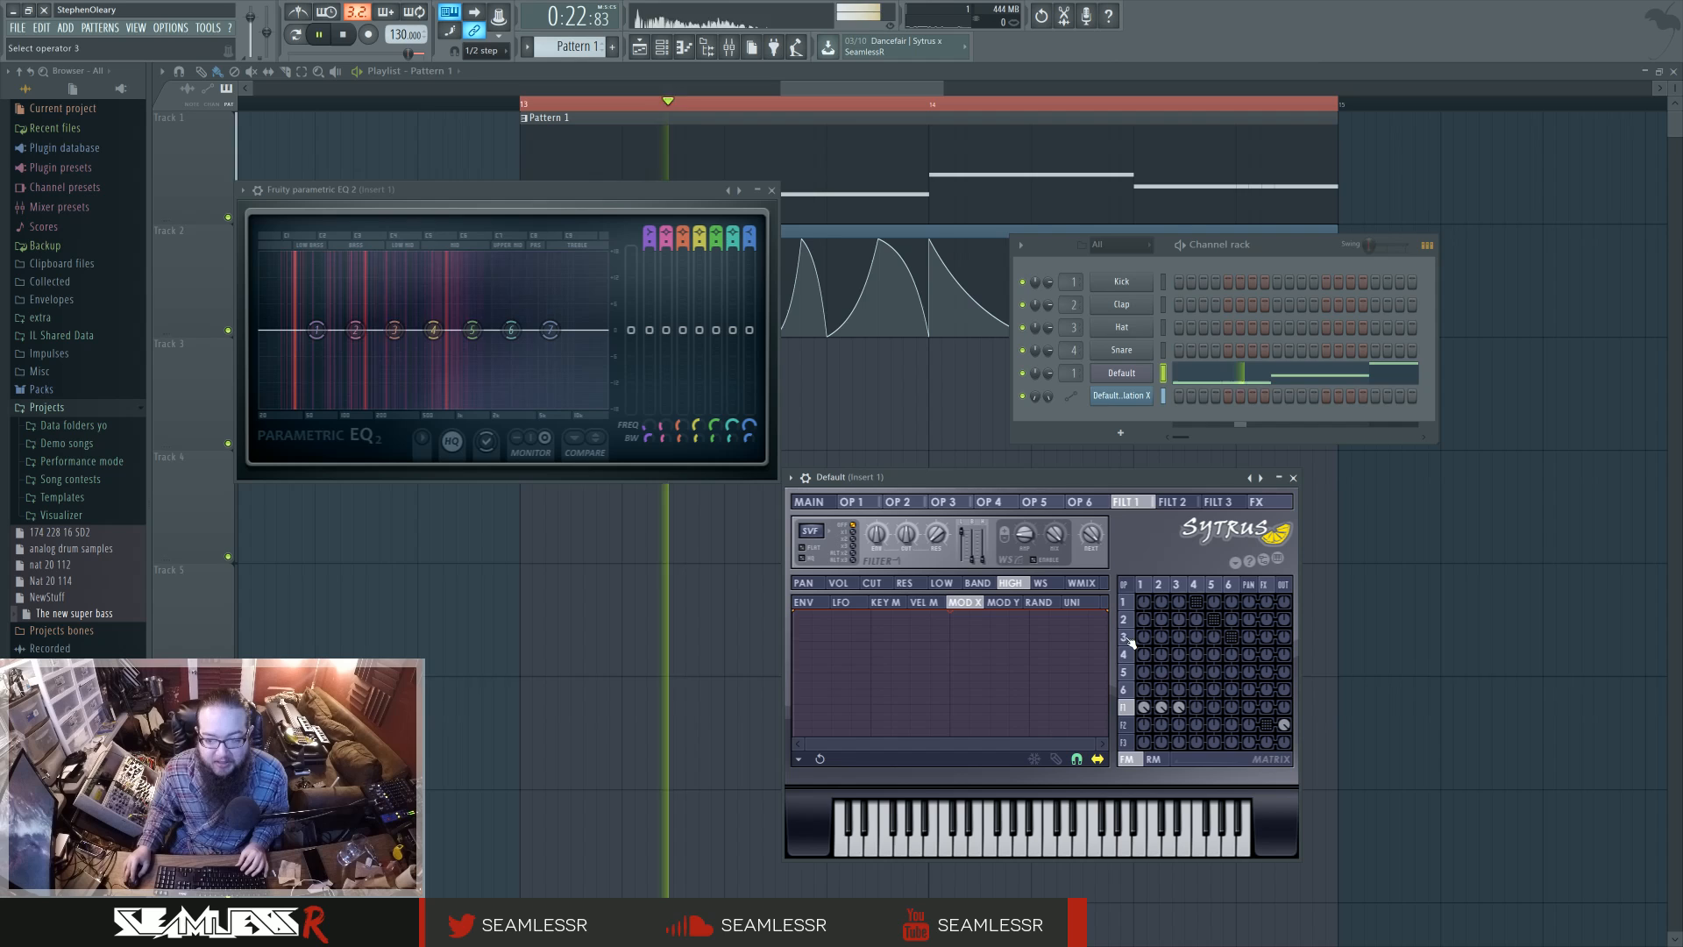
key(space)
click(1125, 725)
key(space)
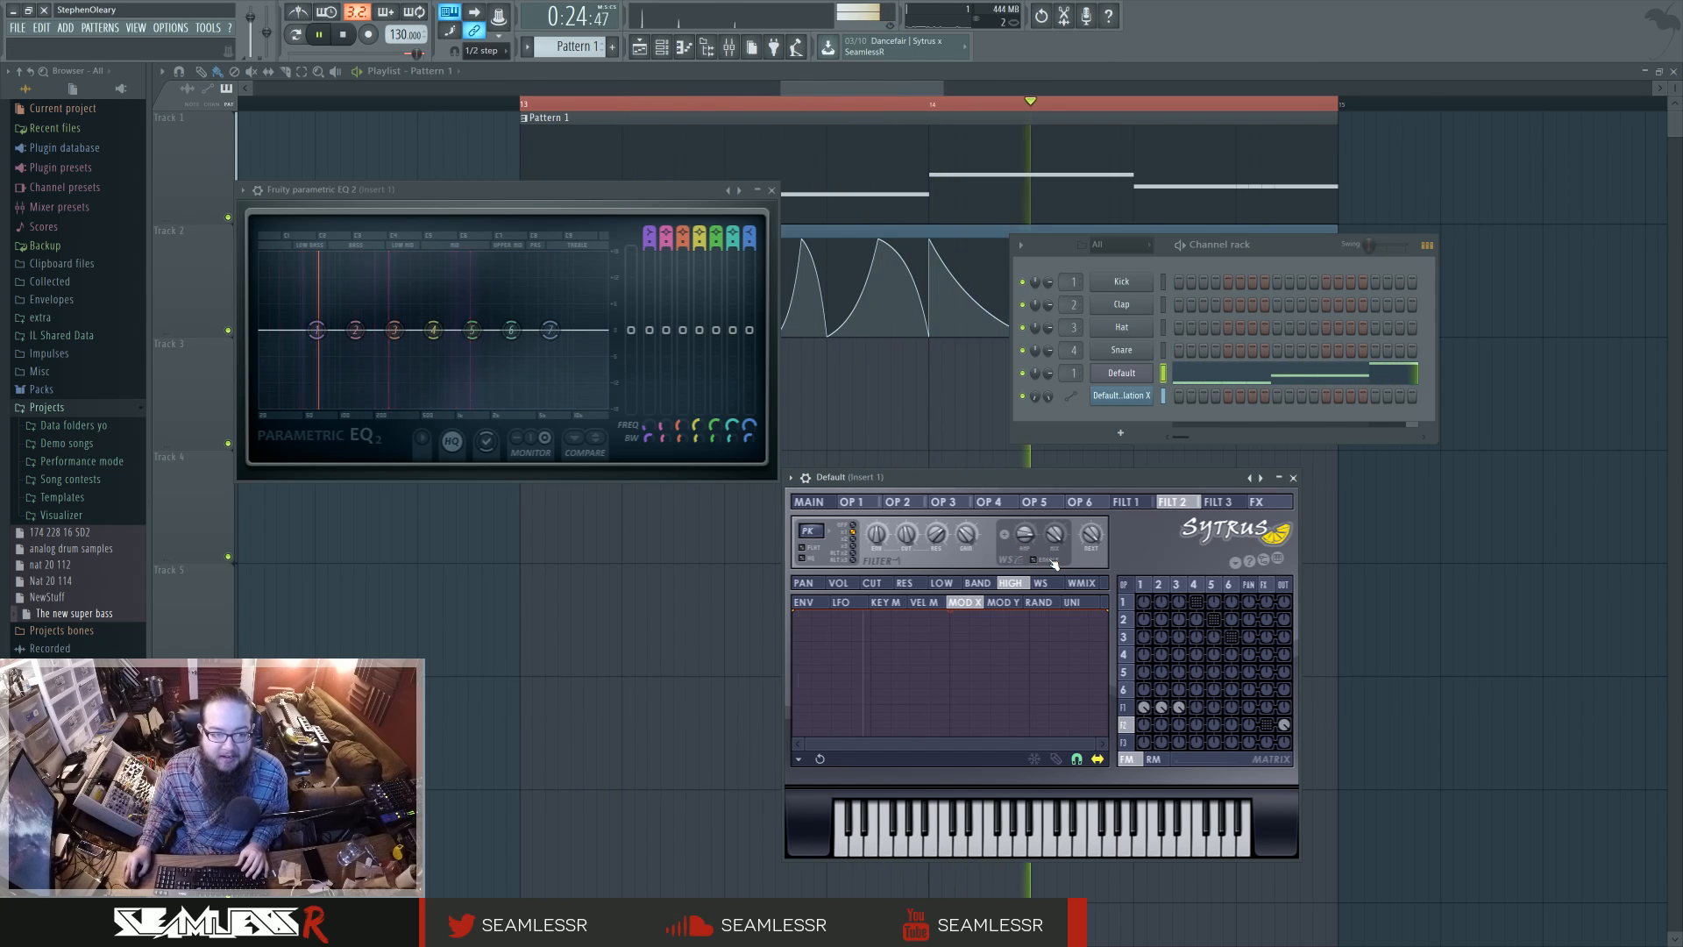
key(space)
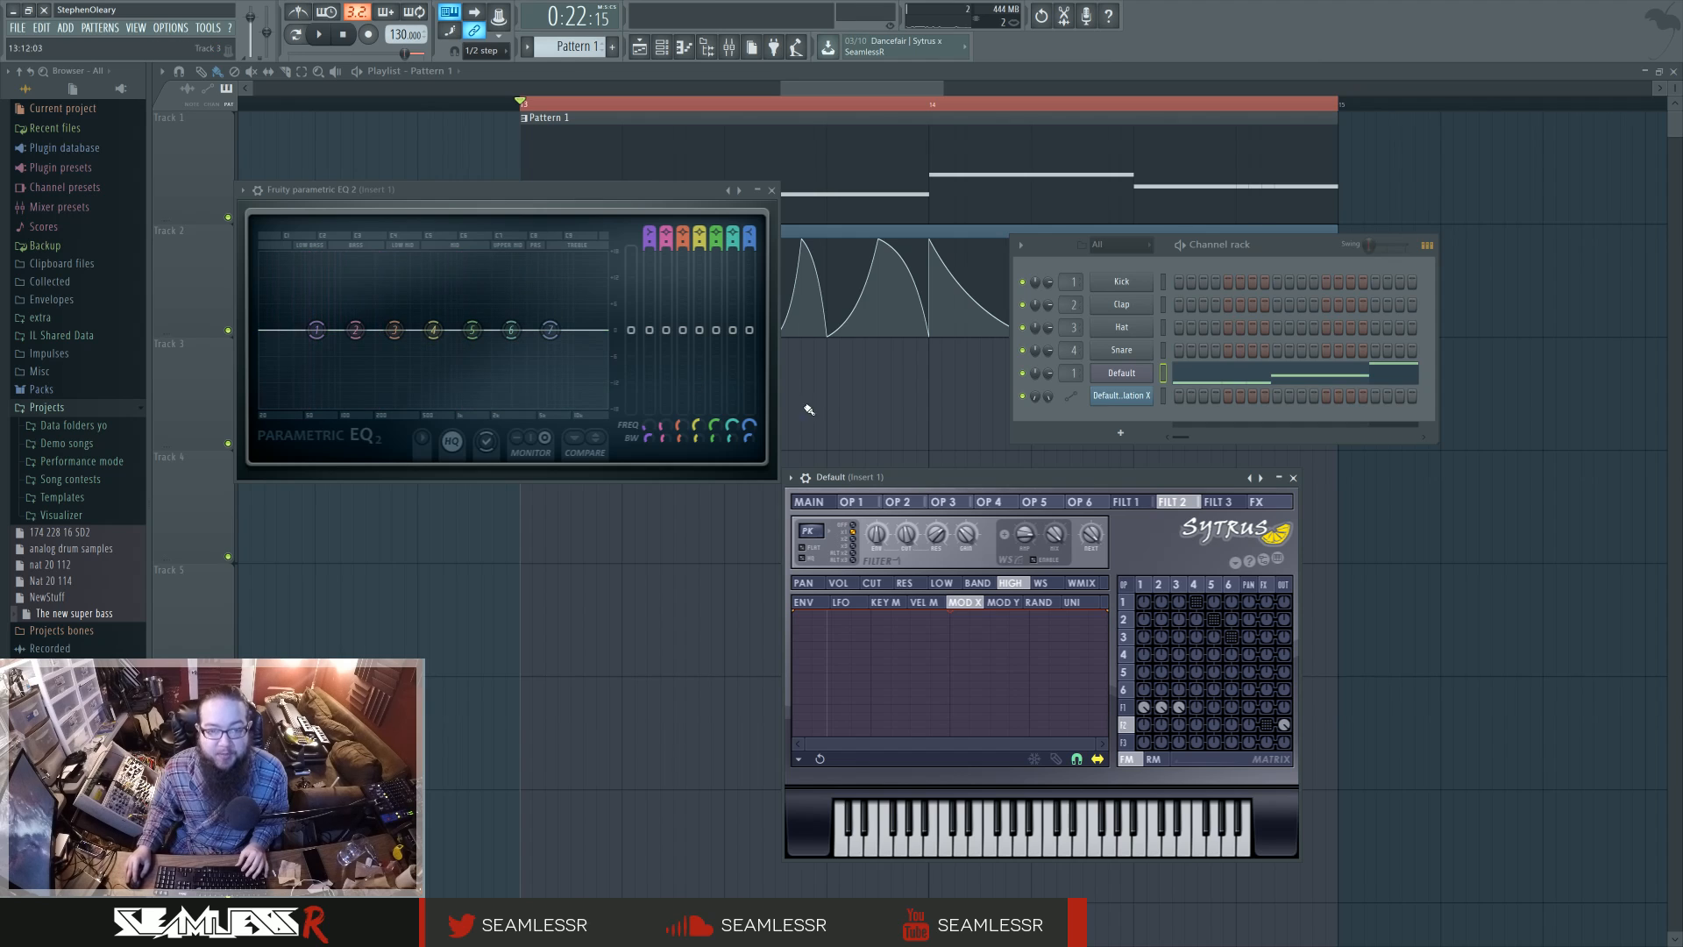
Audition operators 1, 2 and 3 one at a time through their filter 1 sends, and restore all three sends
click(1154, 596)
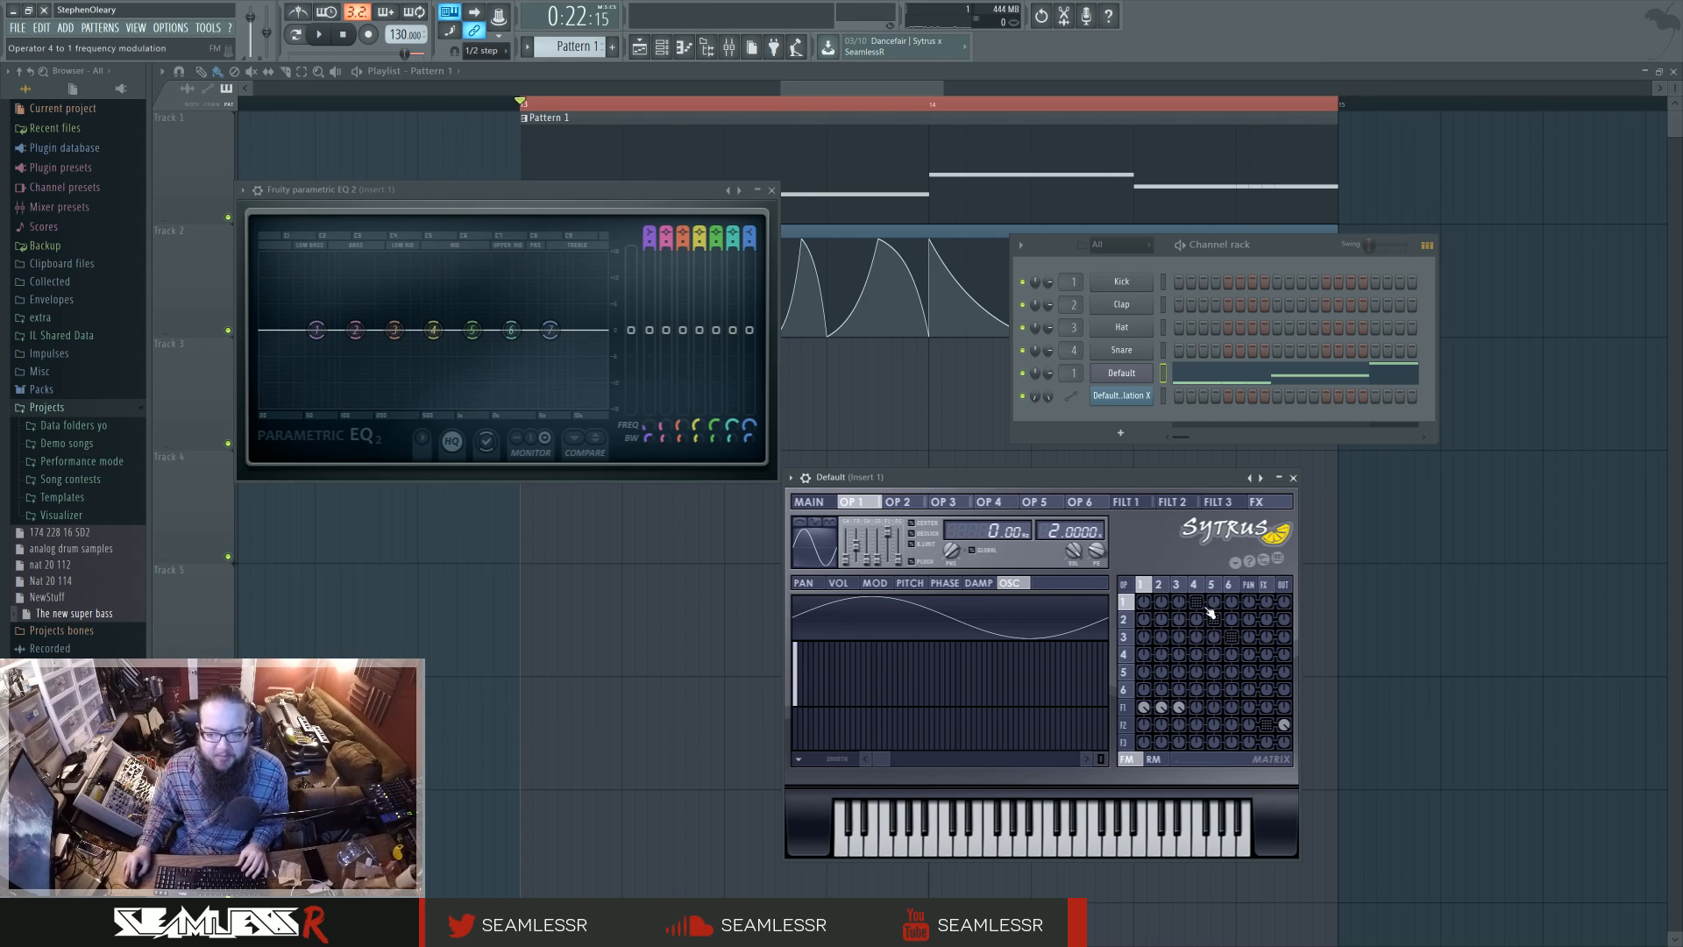
click(1161, 707)
click(1180, 706)
key(space)
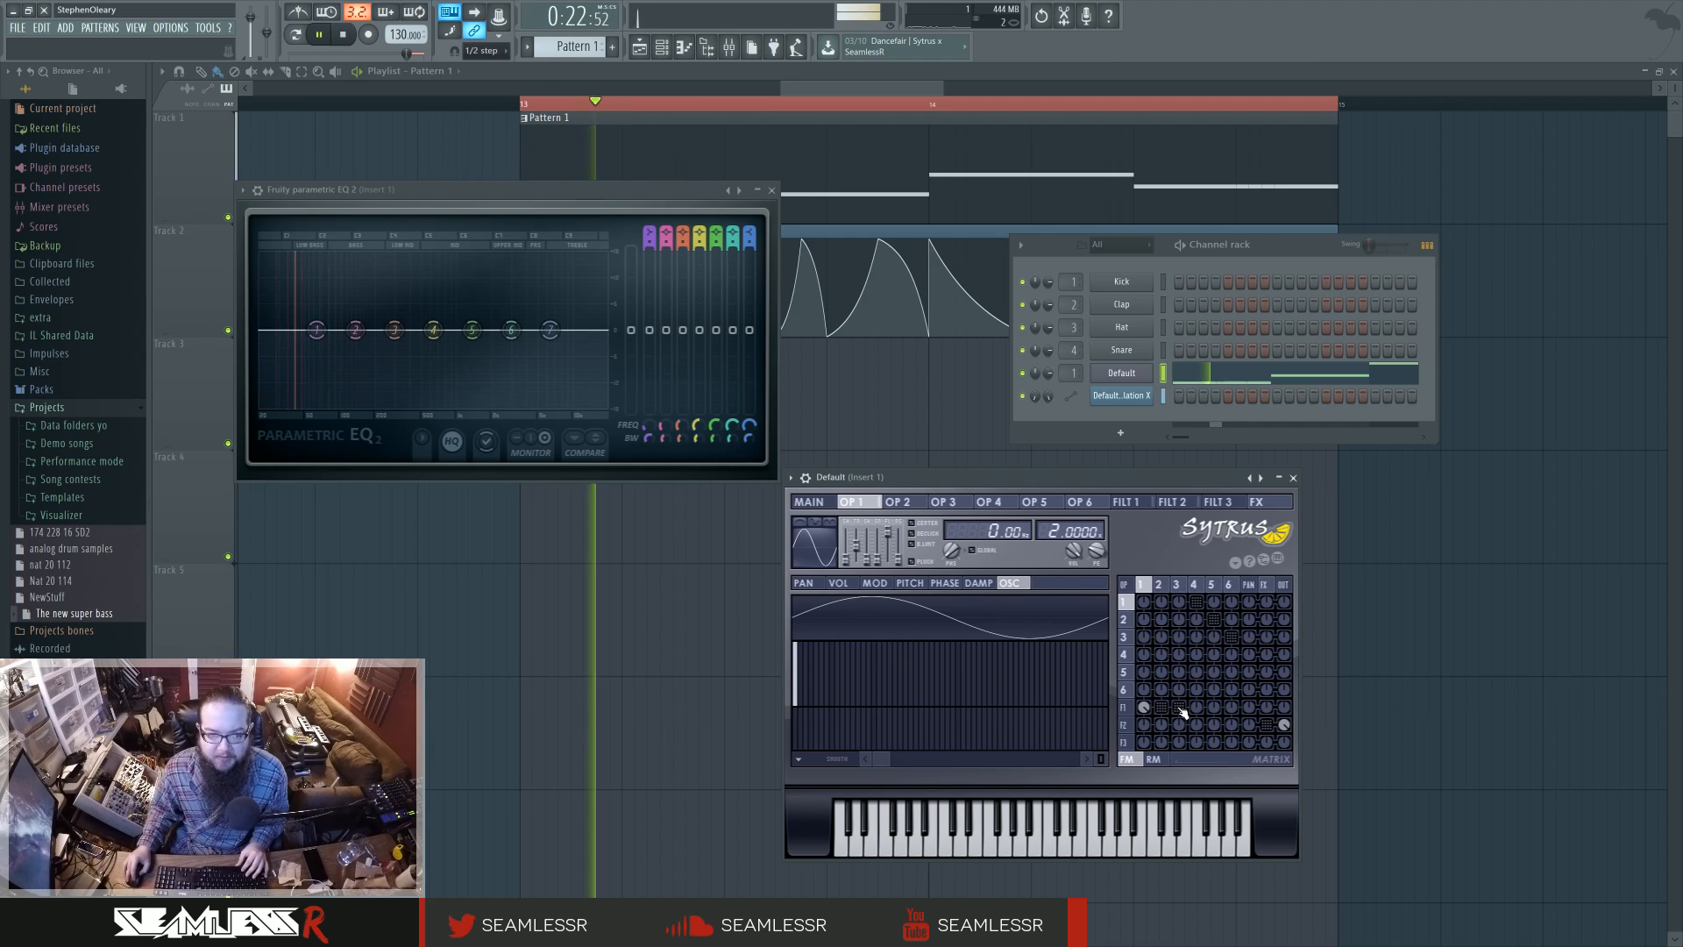
click(1161, 708)
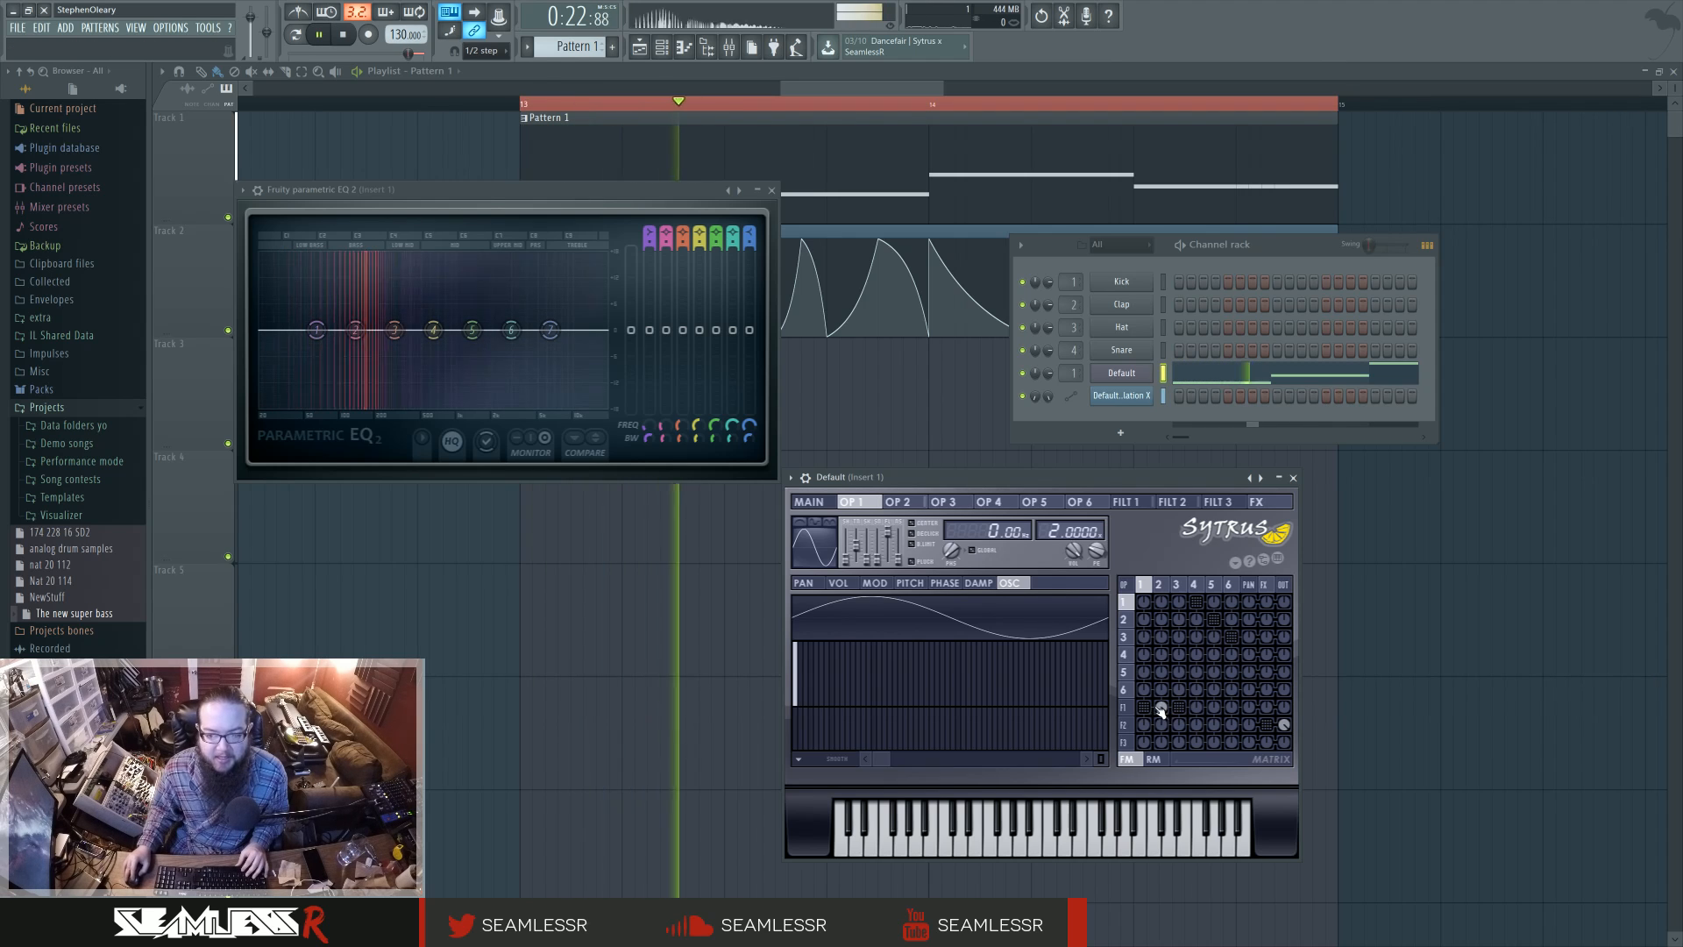
click(1179, 708)
key(space)
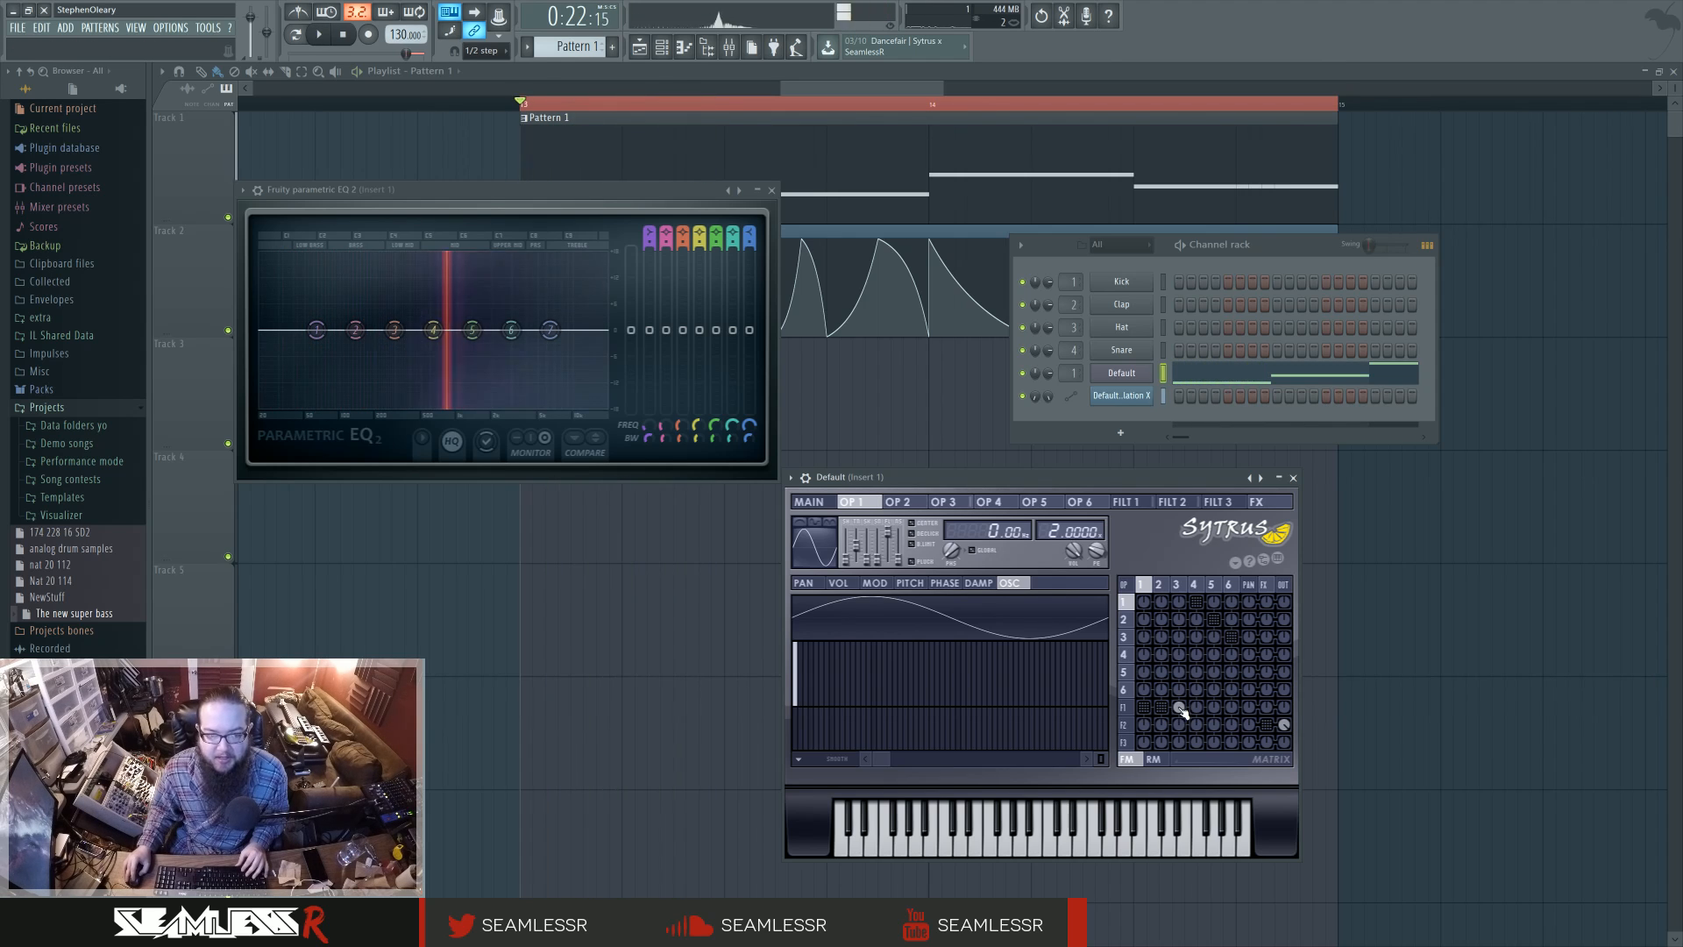
click(1161, 709)
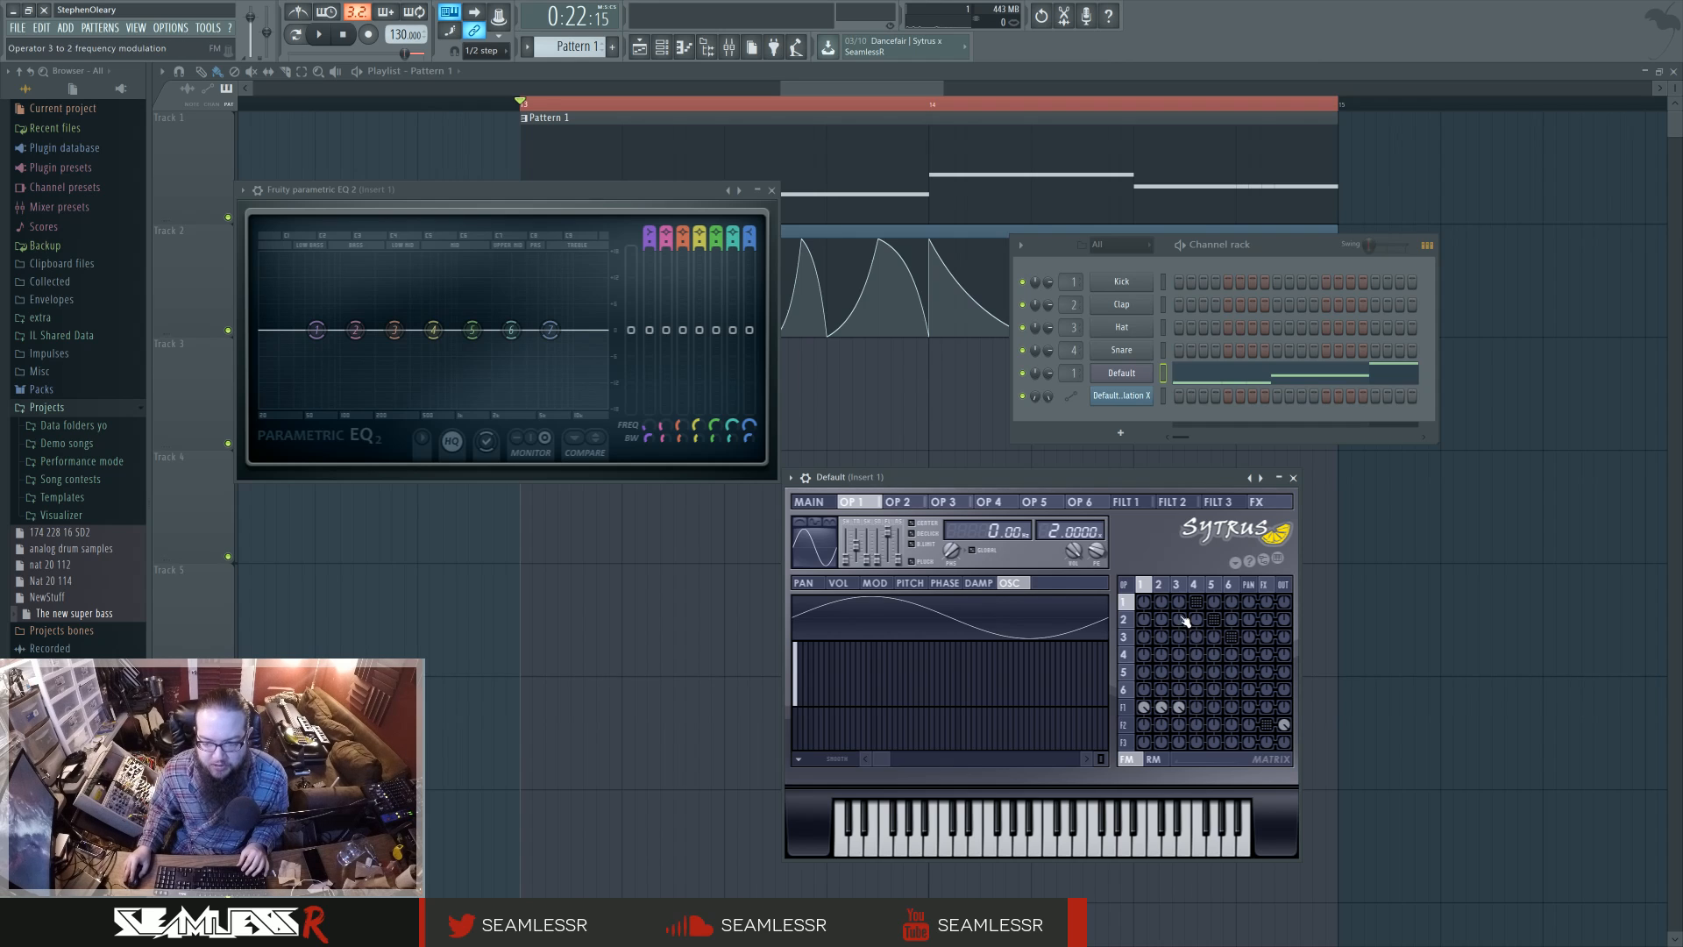
Mute the filter 1 sends of operators 2 and 3 during playback so only operator 1 is heard
key(space)
drag(1162, 706, 1180, 716)
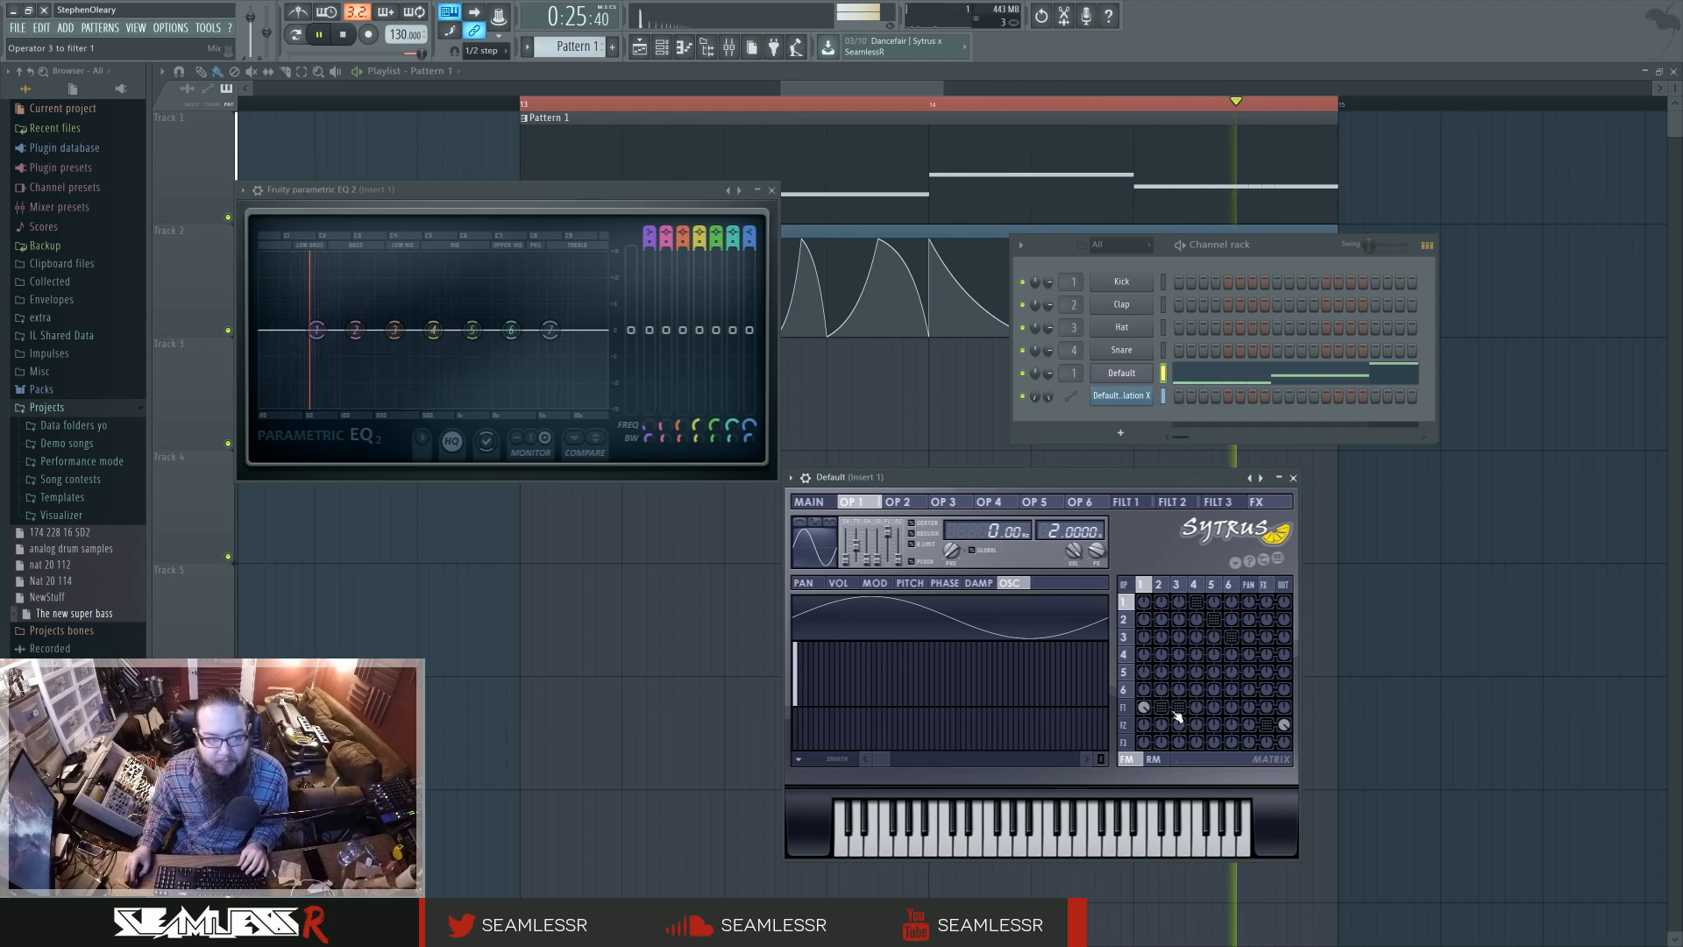
key(space)
Inspect the Modulation X volume curves of operators 2 and 1
click(1159, 584)
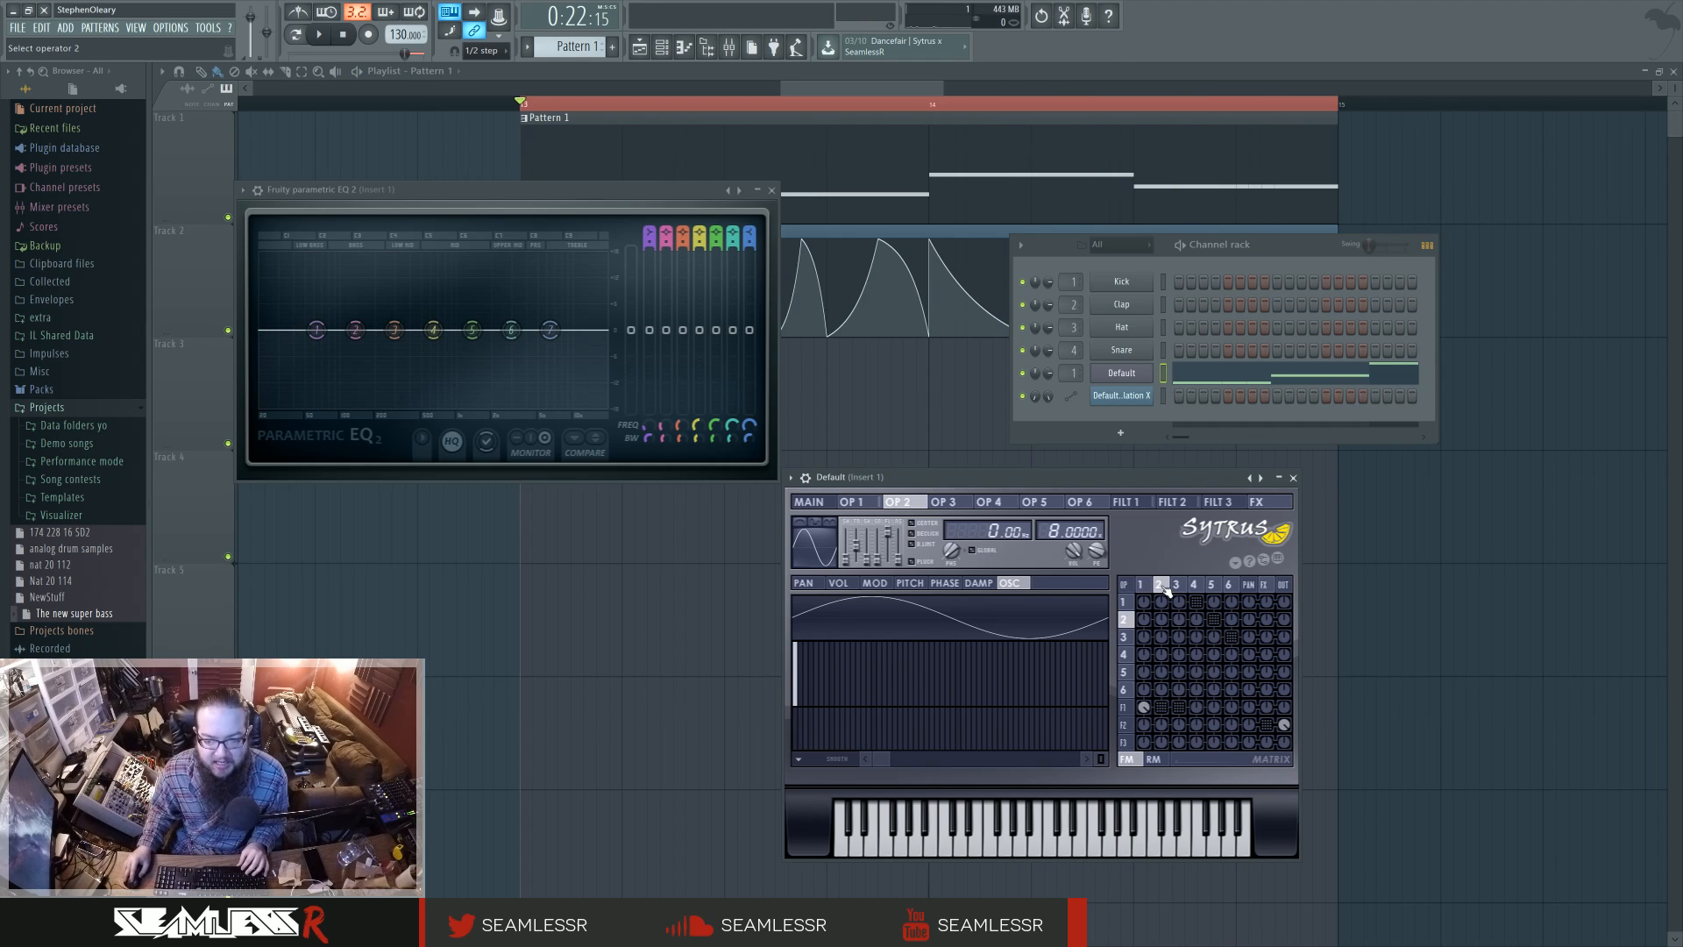
click(838, 583)
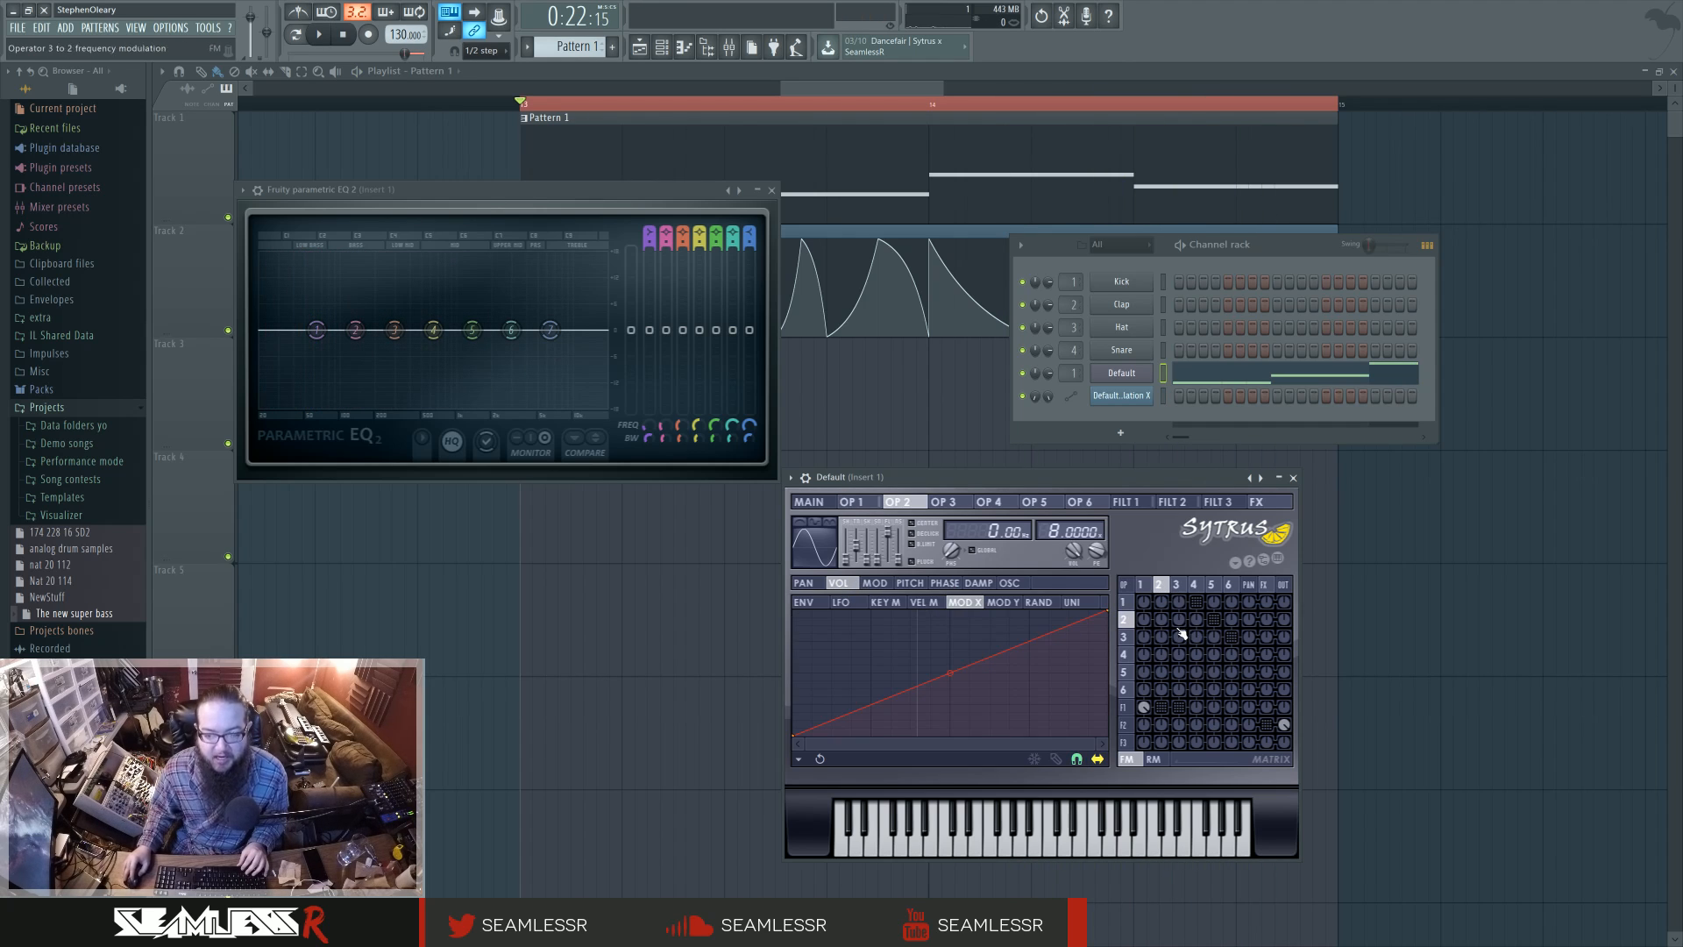
click(1144, 596)
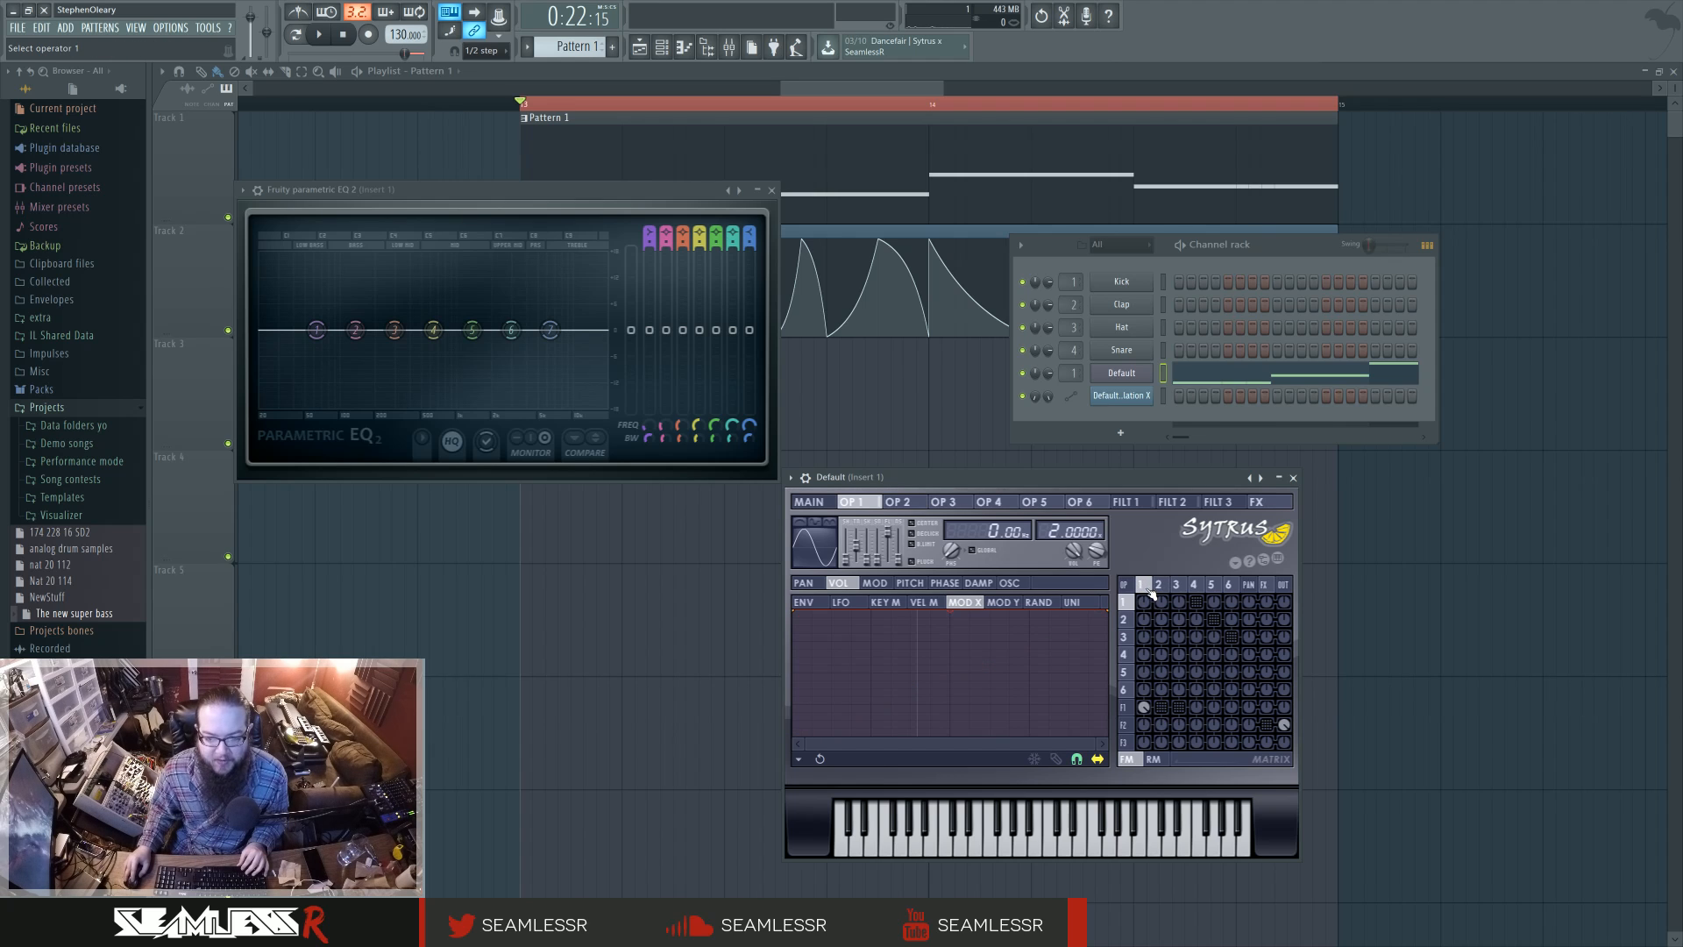
Re-enable operator 4's frequency modulation of operator 1 and compare the oscillator harmonics of both operators
click(1197, 587)
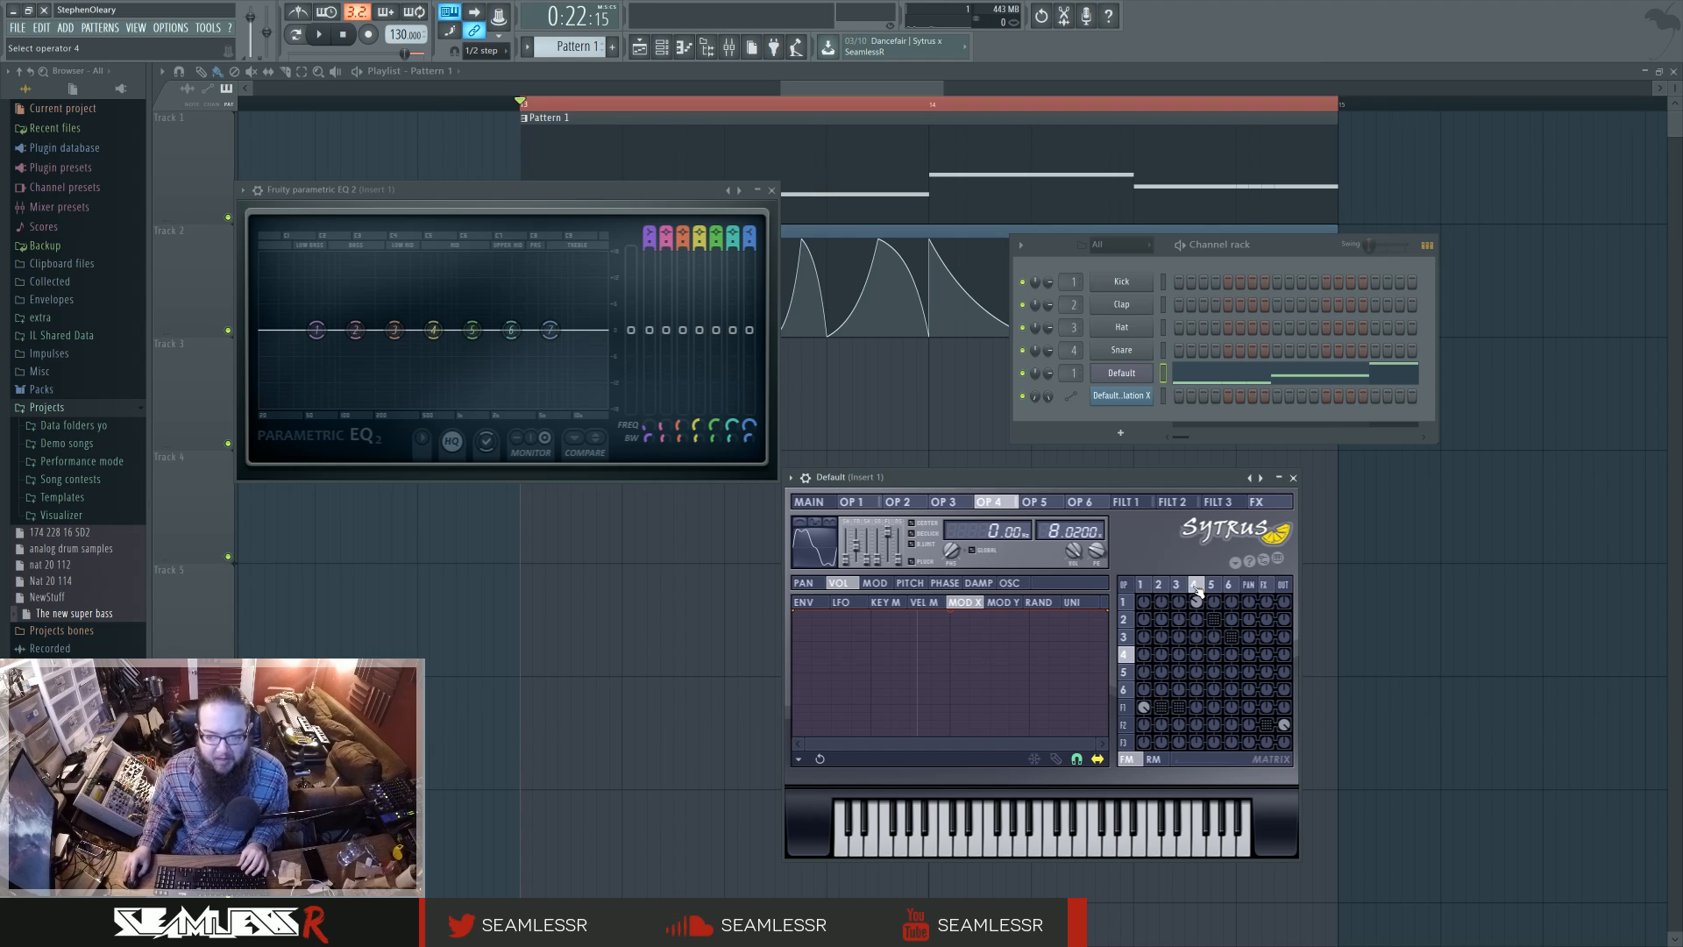
click(1009, 583)
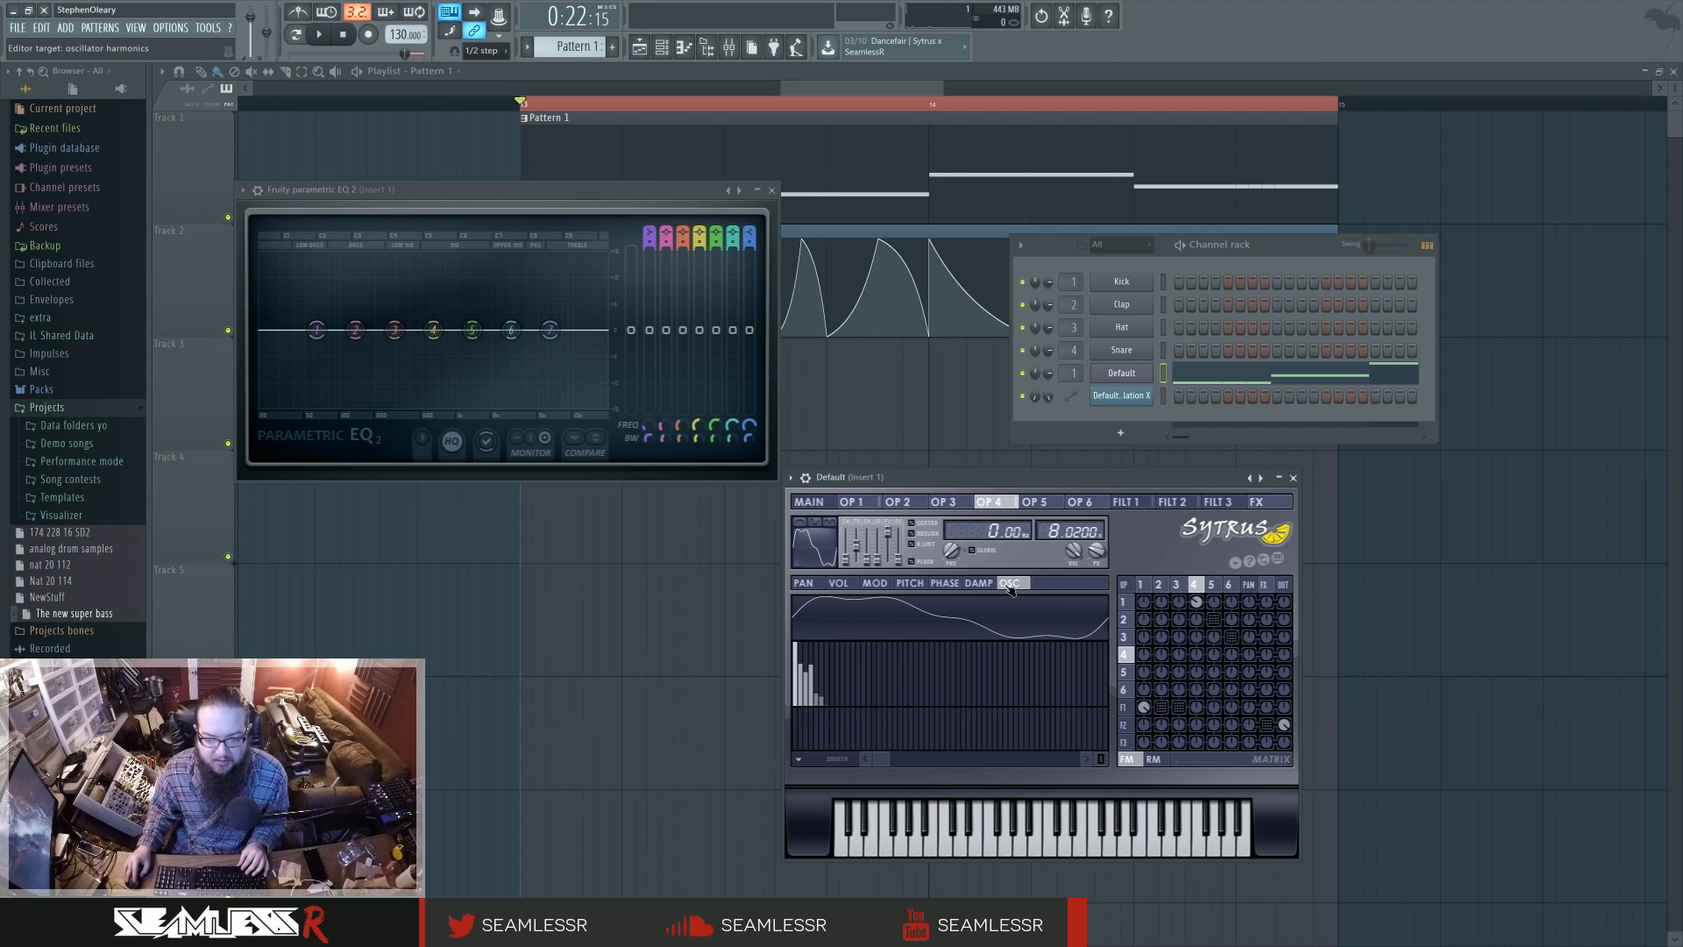
click(1141, 584)
click(1193, 584)
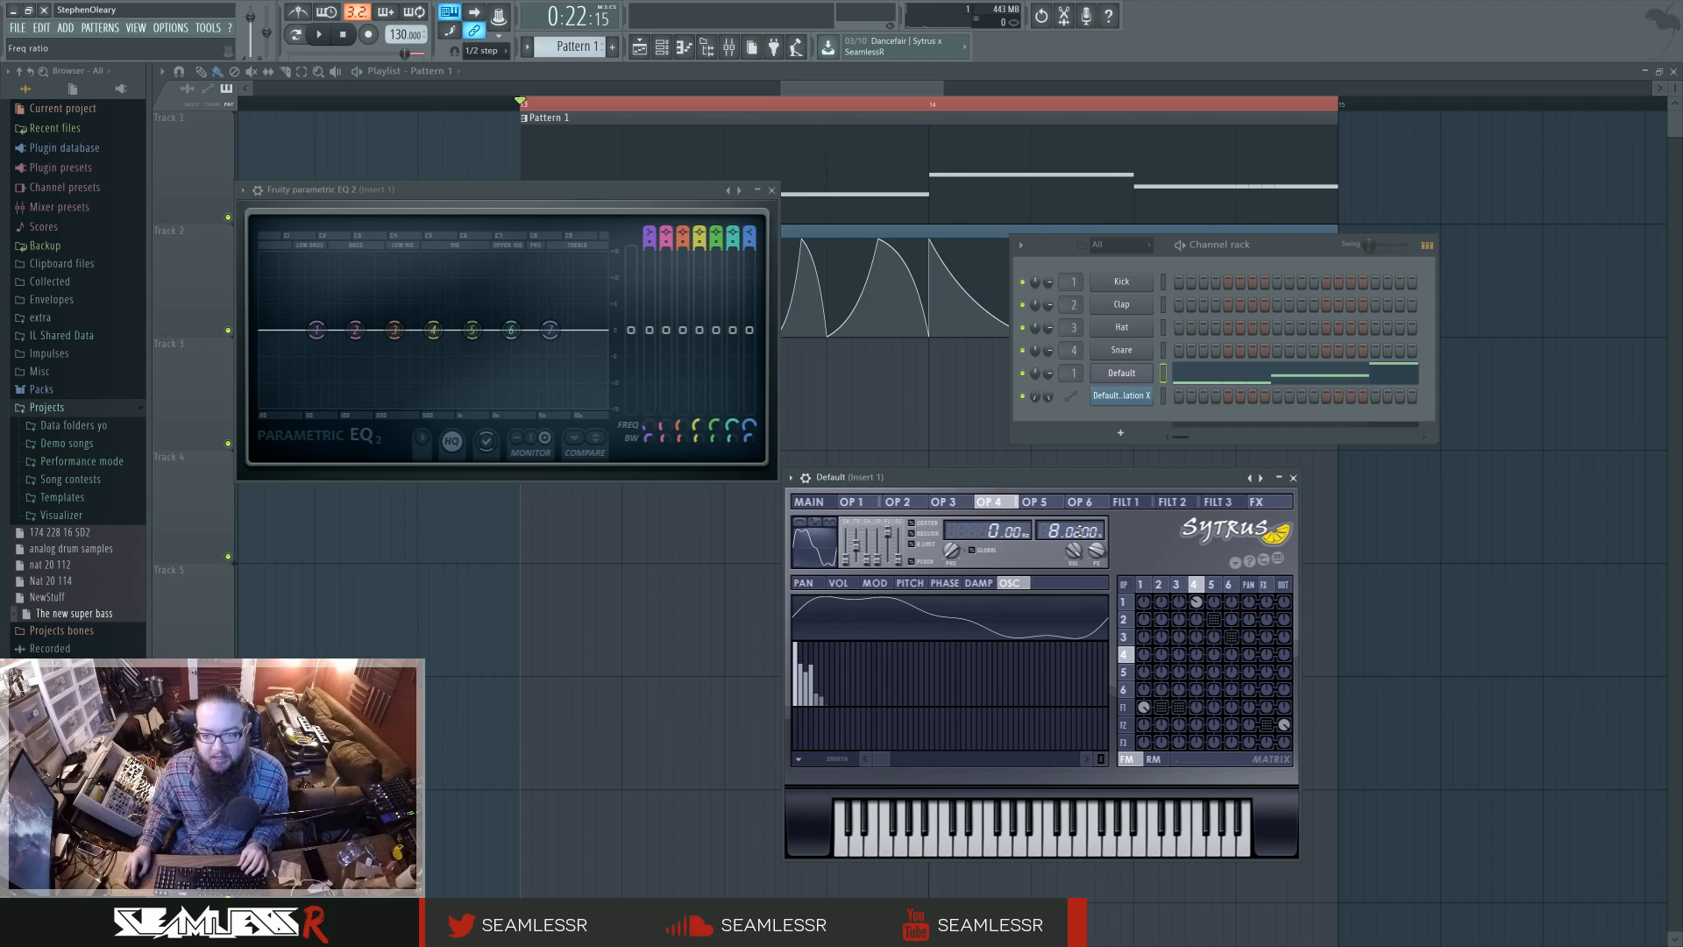
Compare operator 4's frequency ratio at 8.0200 and 8.0900 with test notes, settle on 8.0200, and play the pattern
drag(1079, 529, 1079, 533)
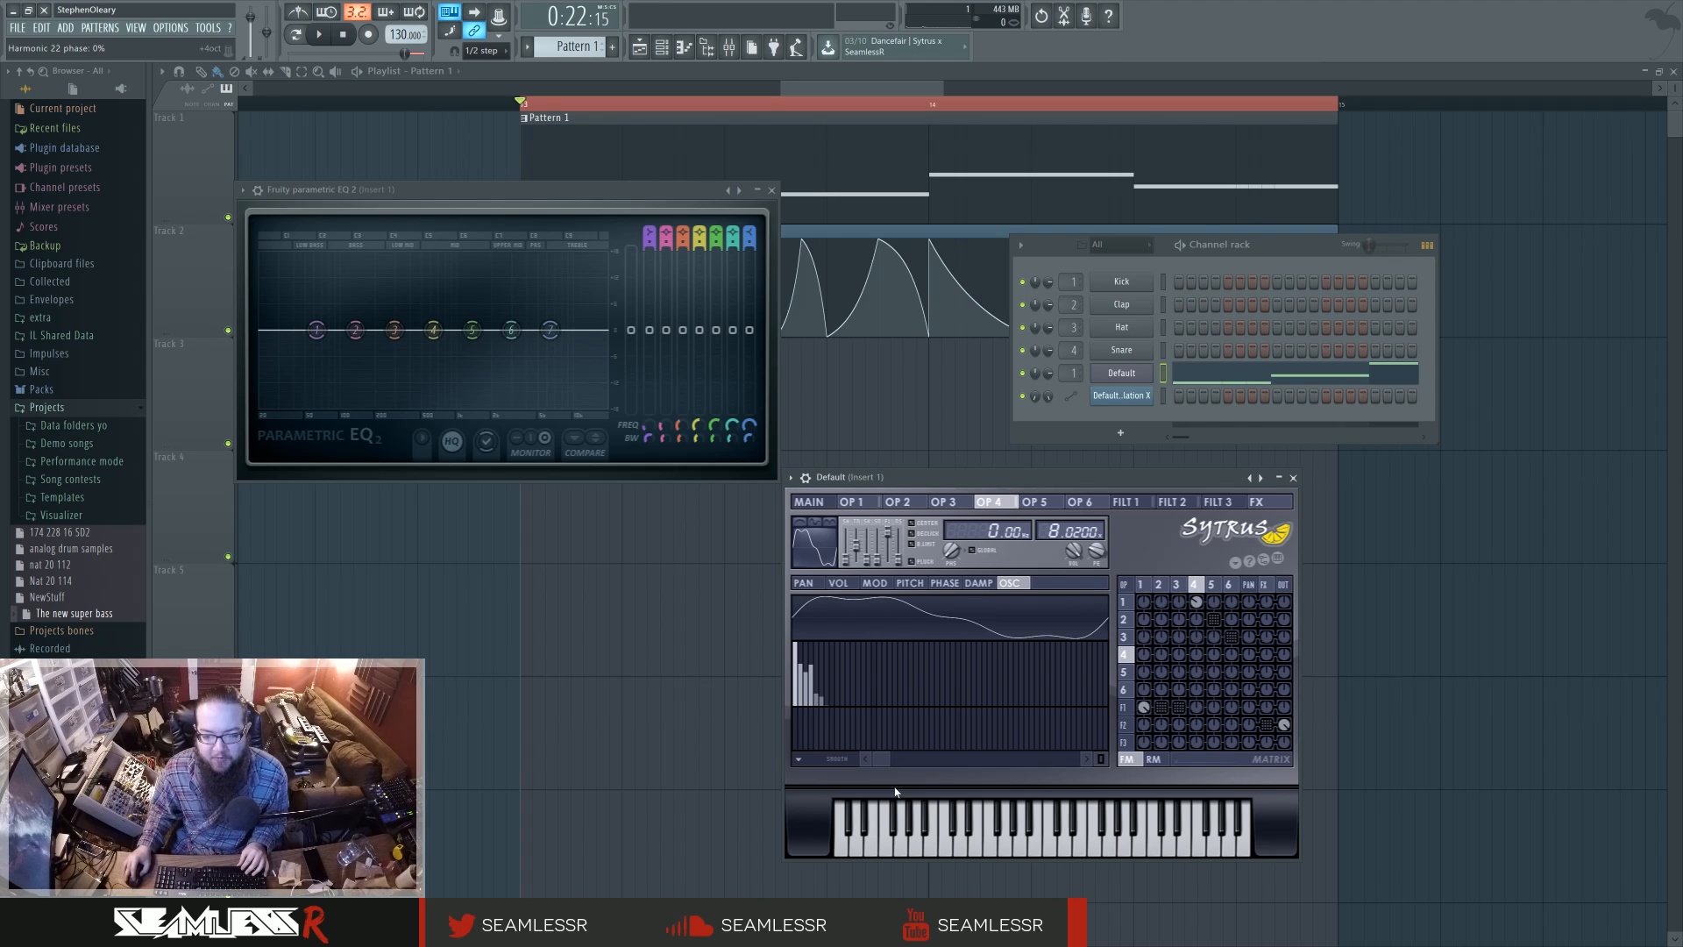
click(863, 843)
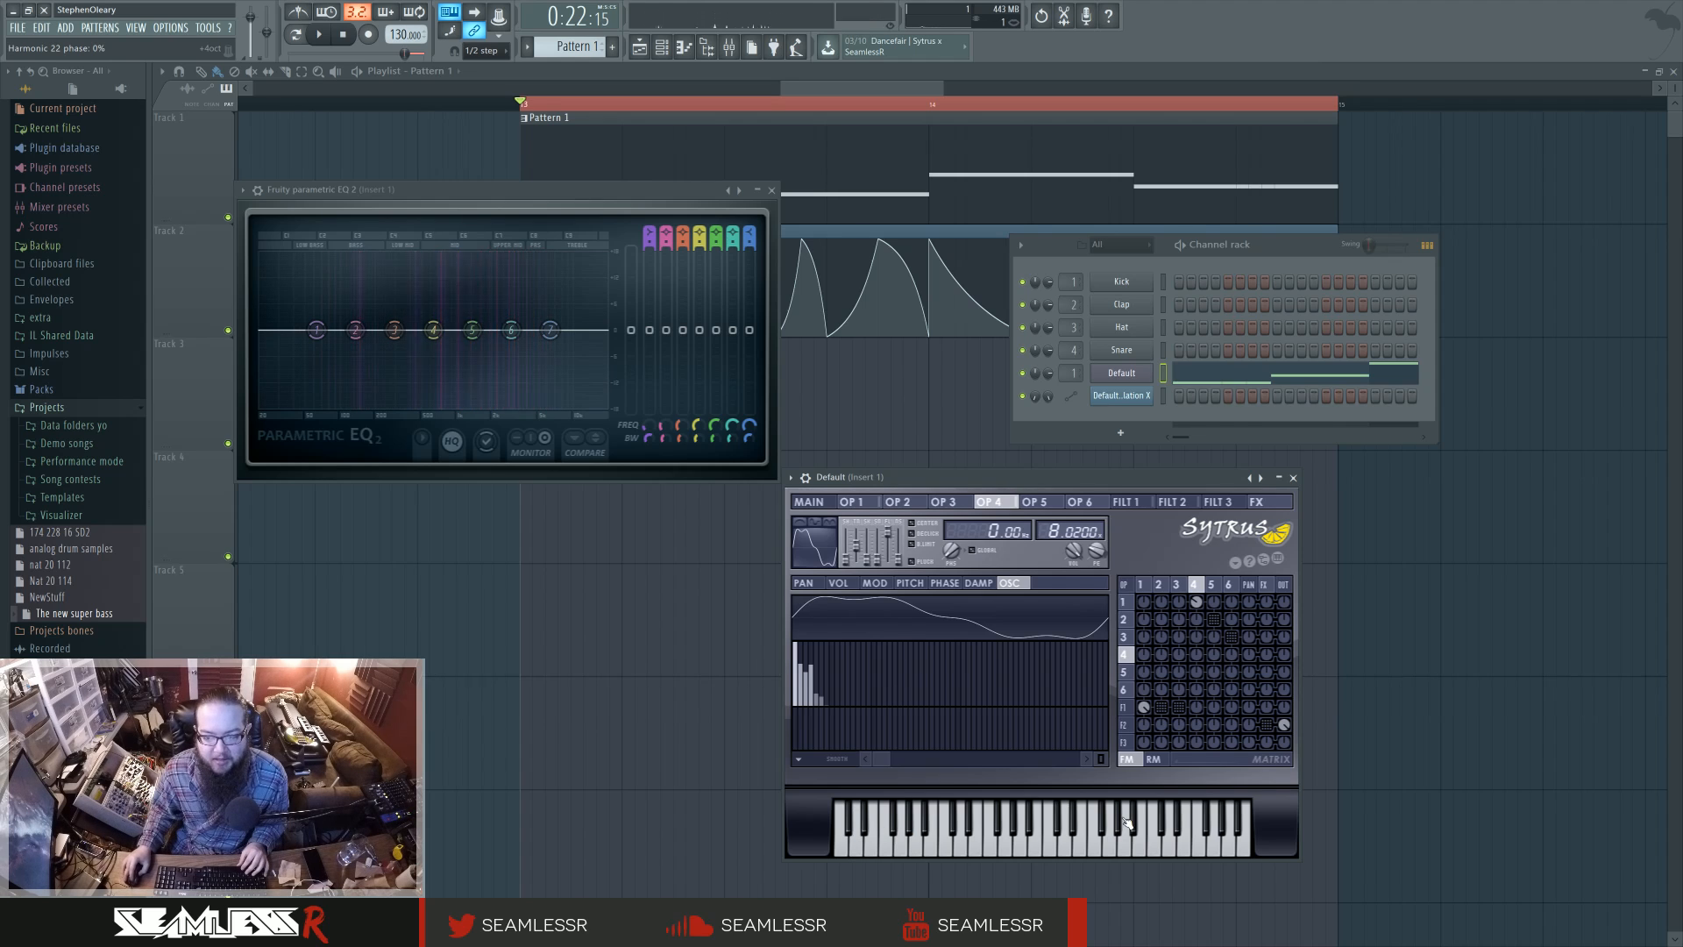
scroll(1070, 529, up, 7)
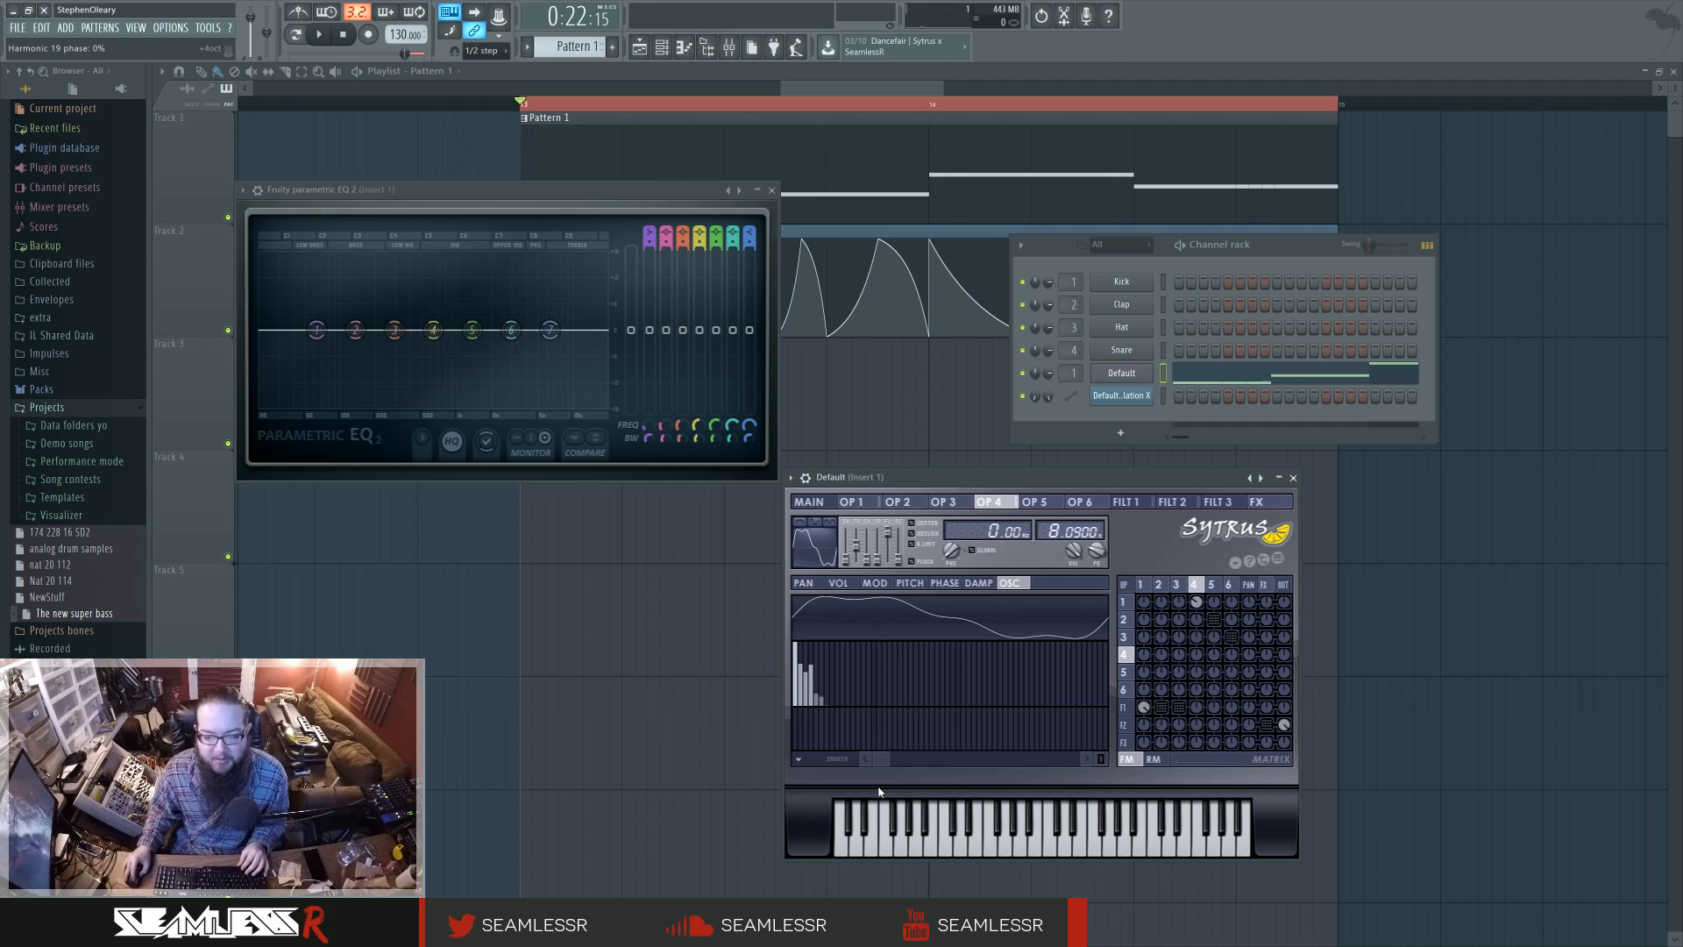
click(866, 844)
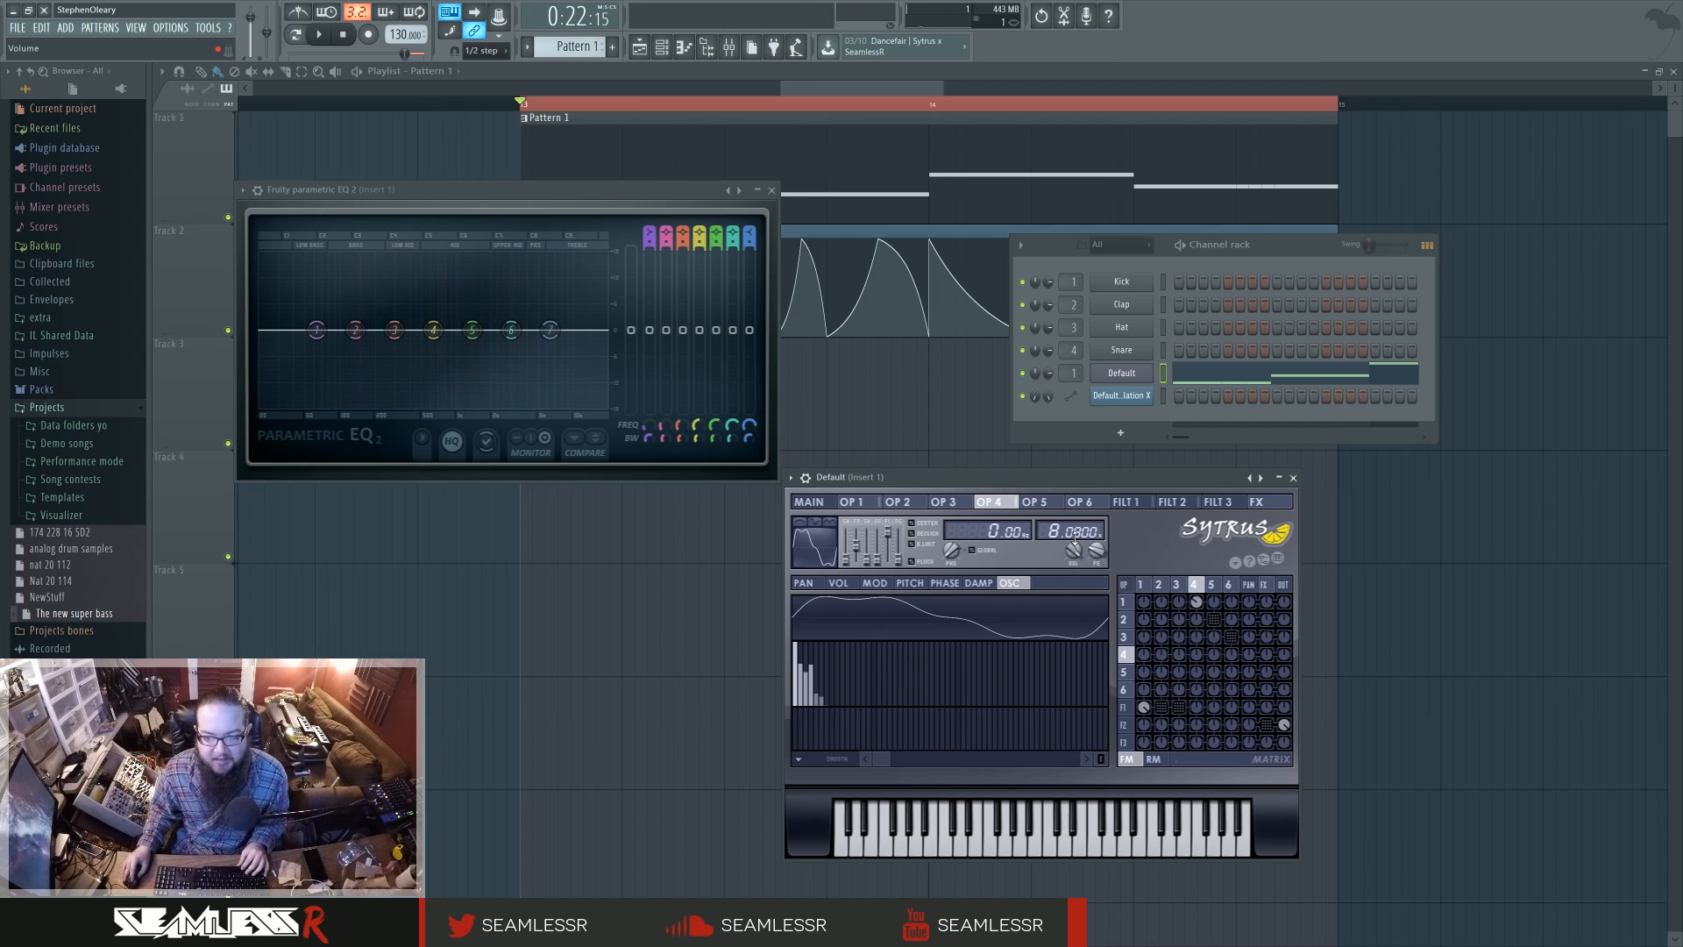
scroll(1072, 533, down, 3)
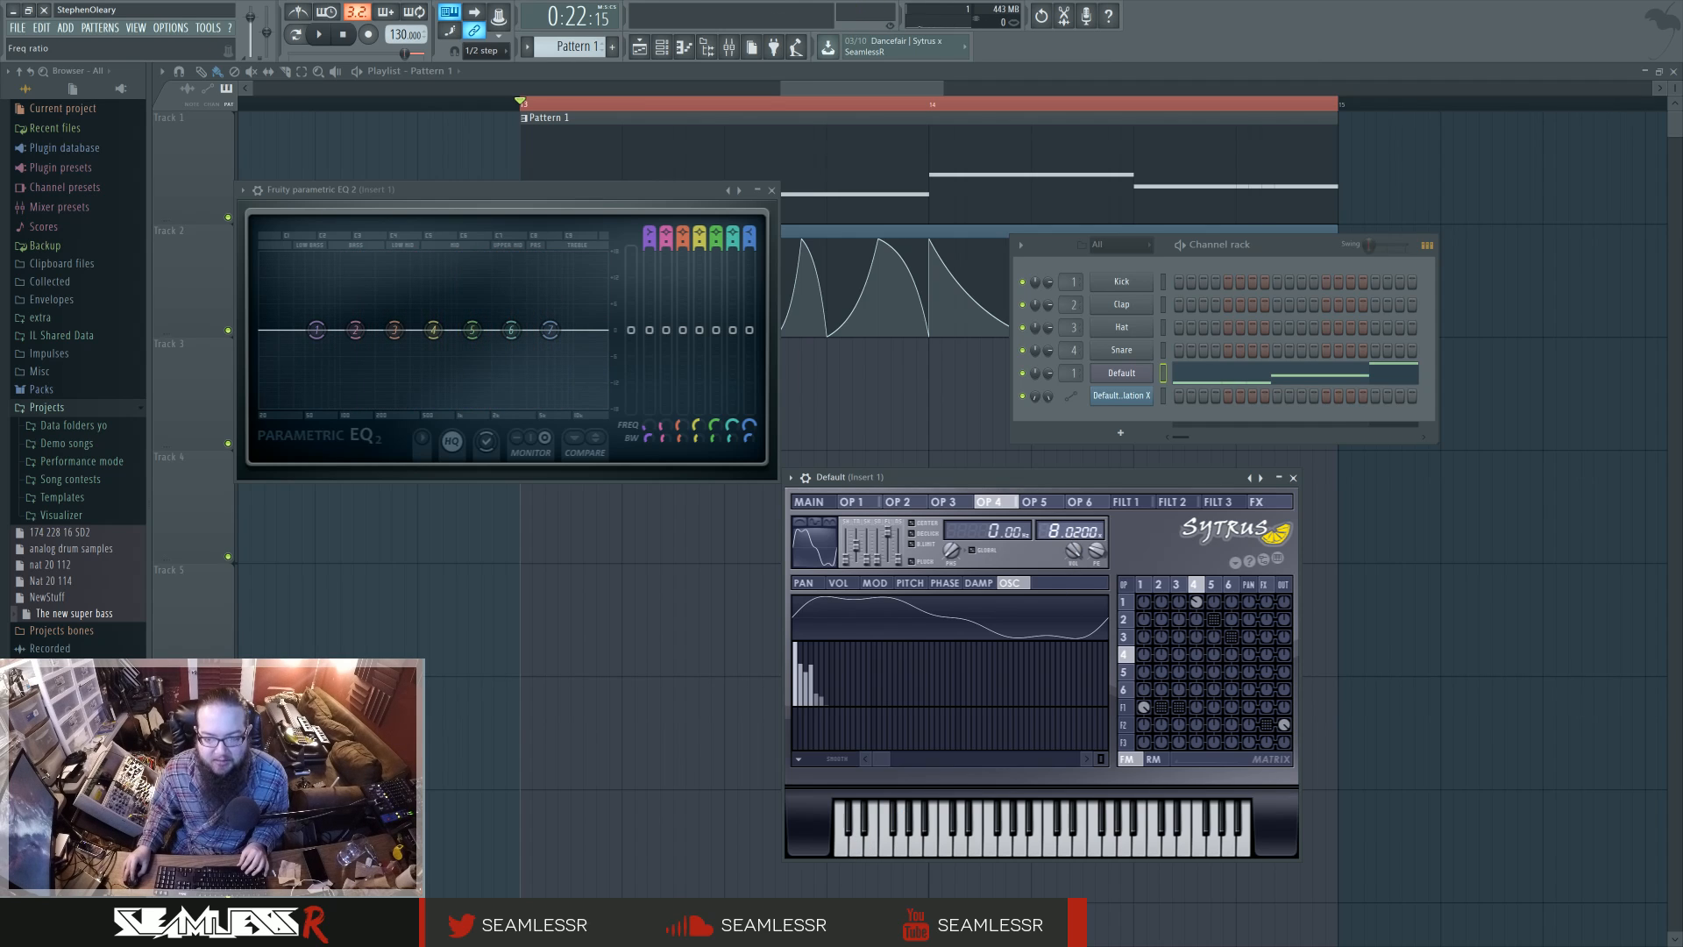
key(space)
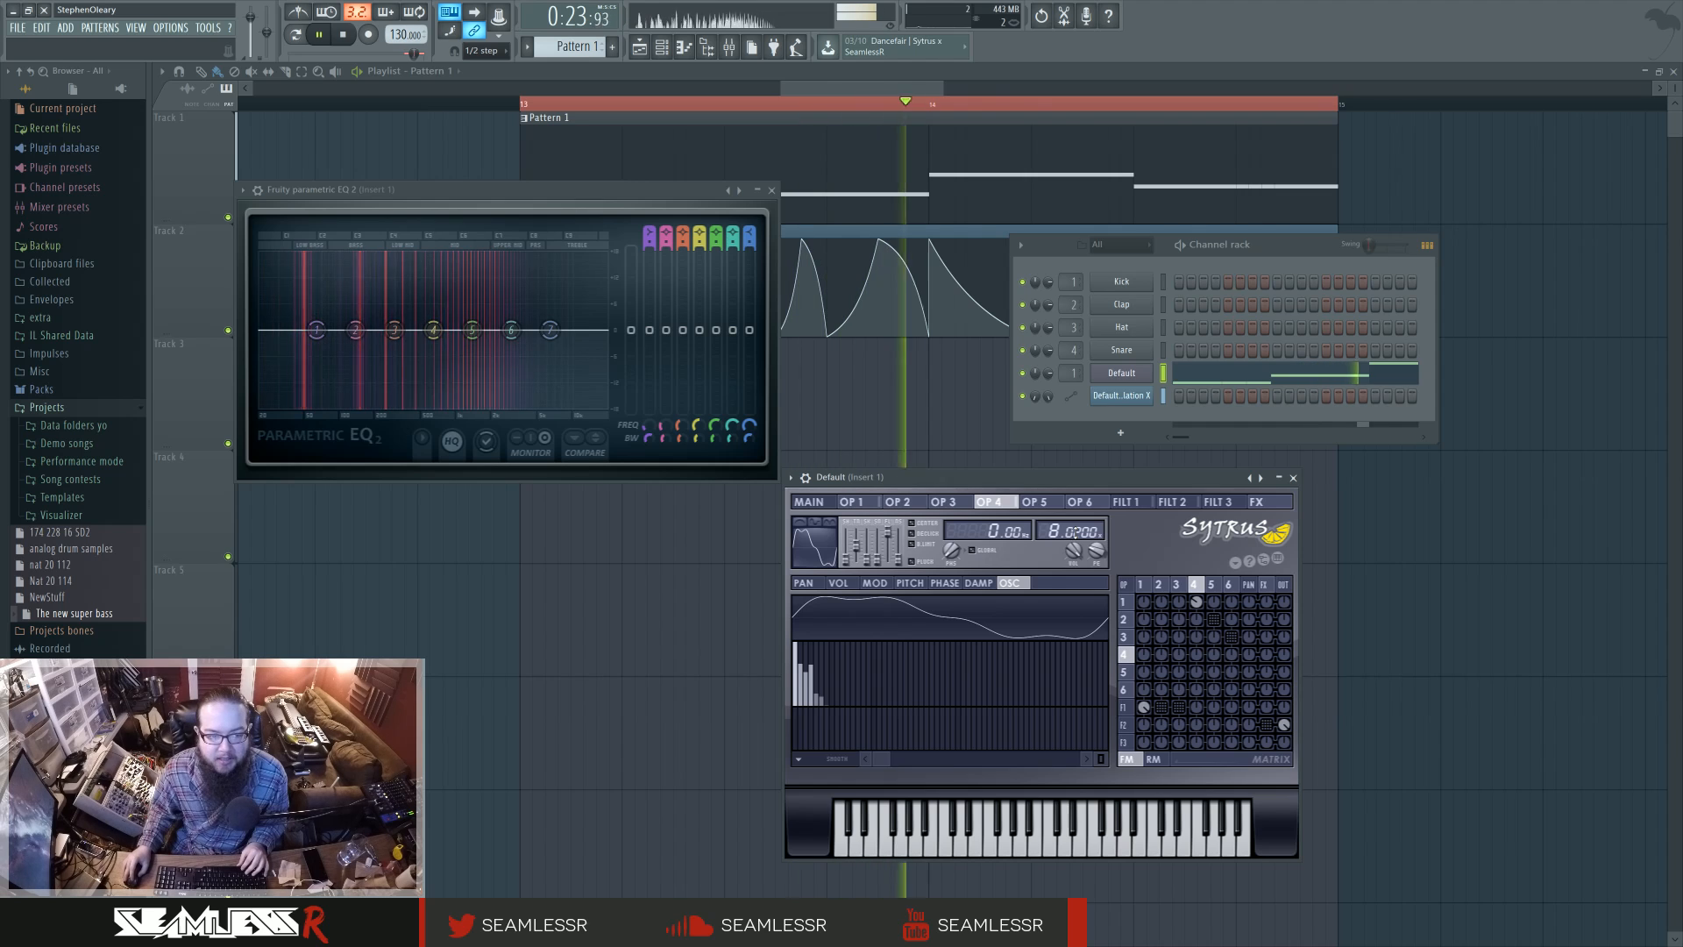
key(space)
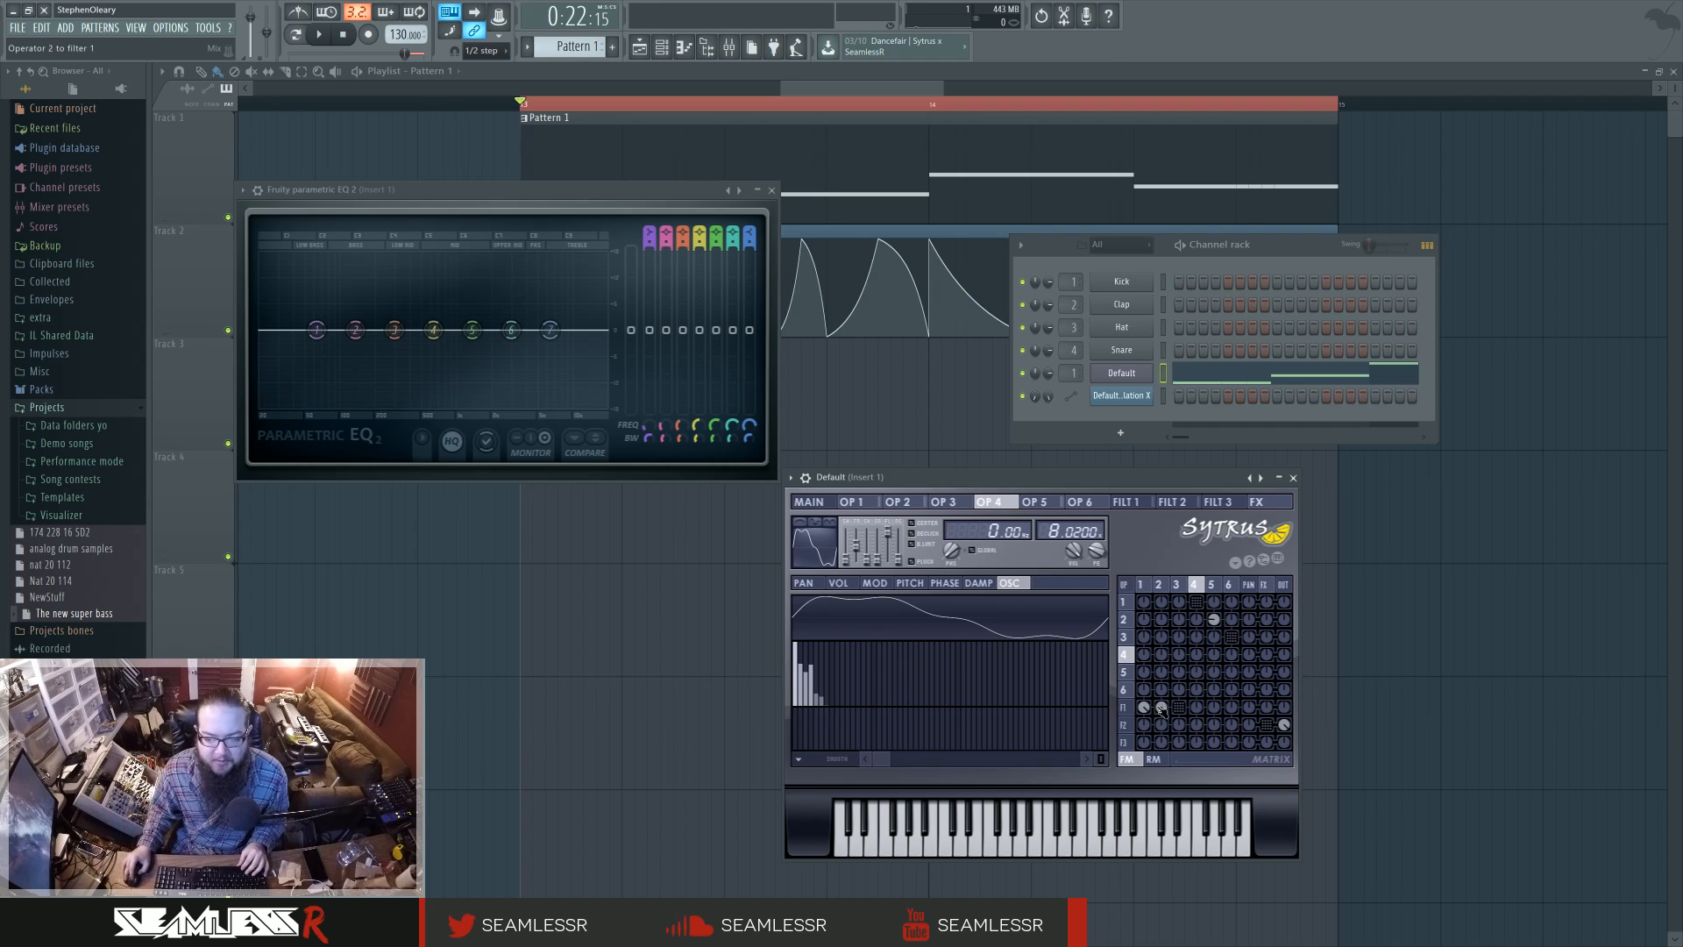
Play operator 2 alone through filter 1, without operator 1 or any frequency modulation, and display its oscillator
key(space)
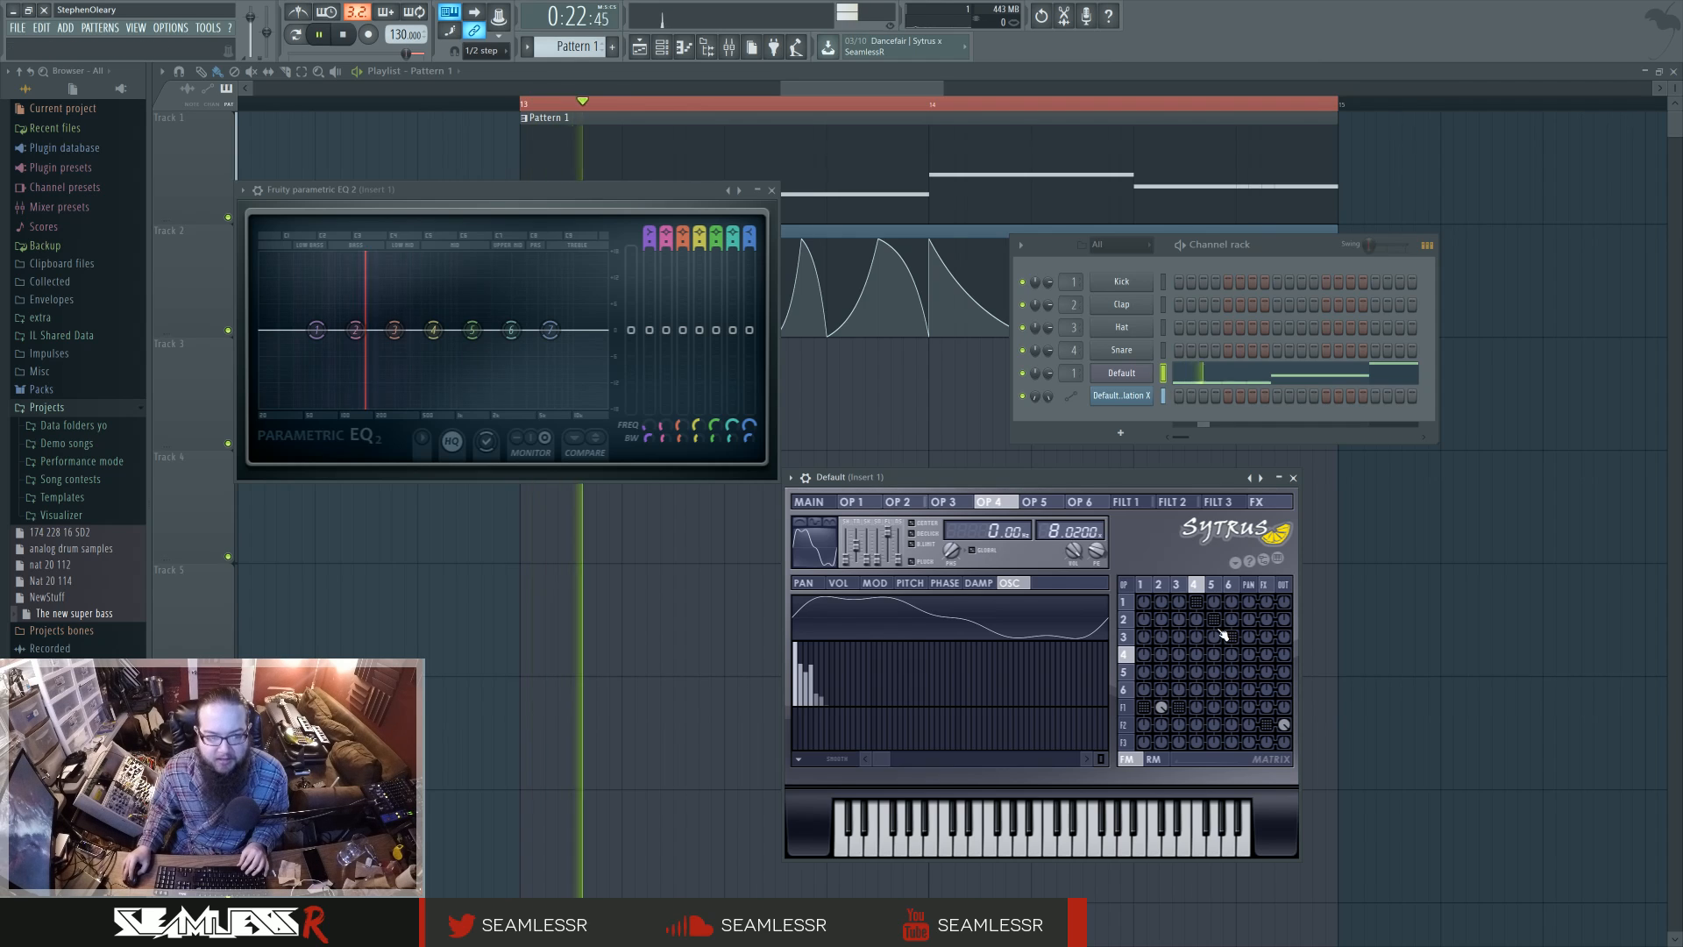
key(space)
click(1158, 584)
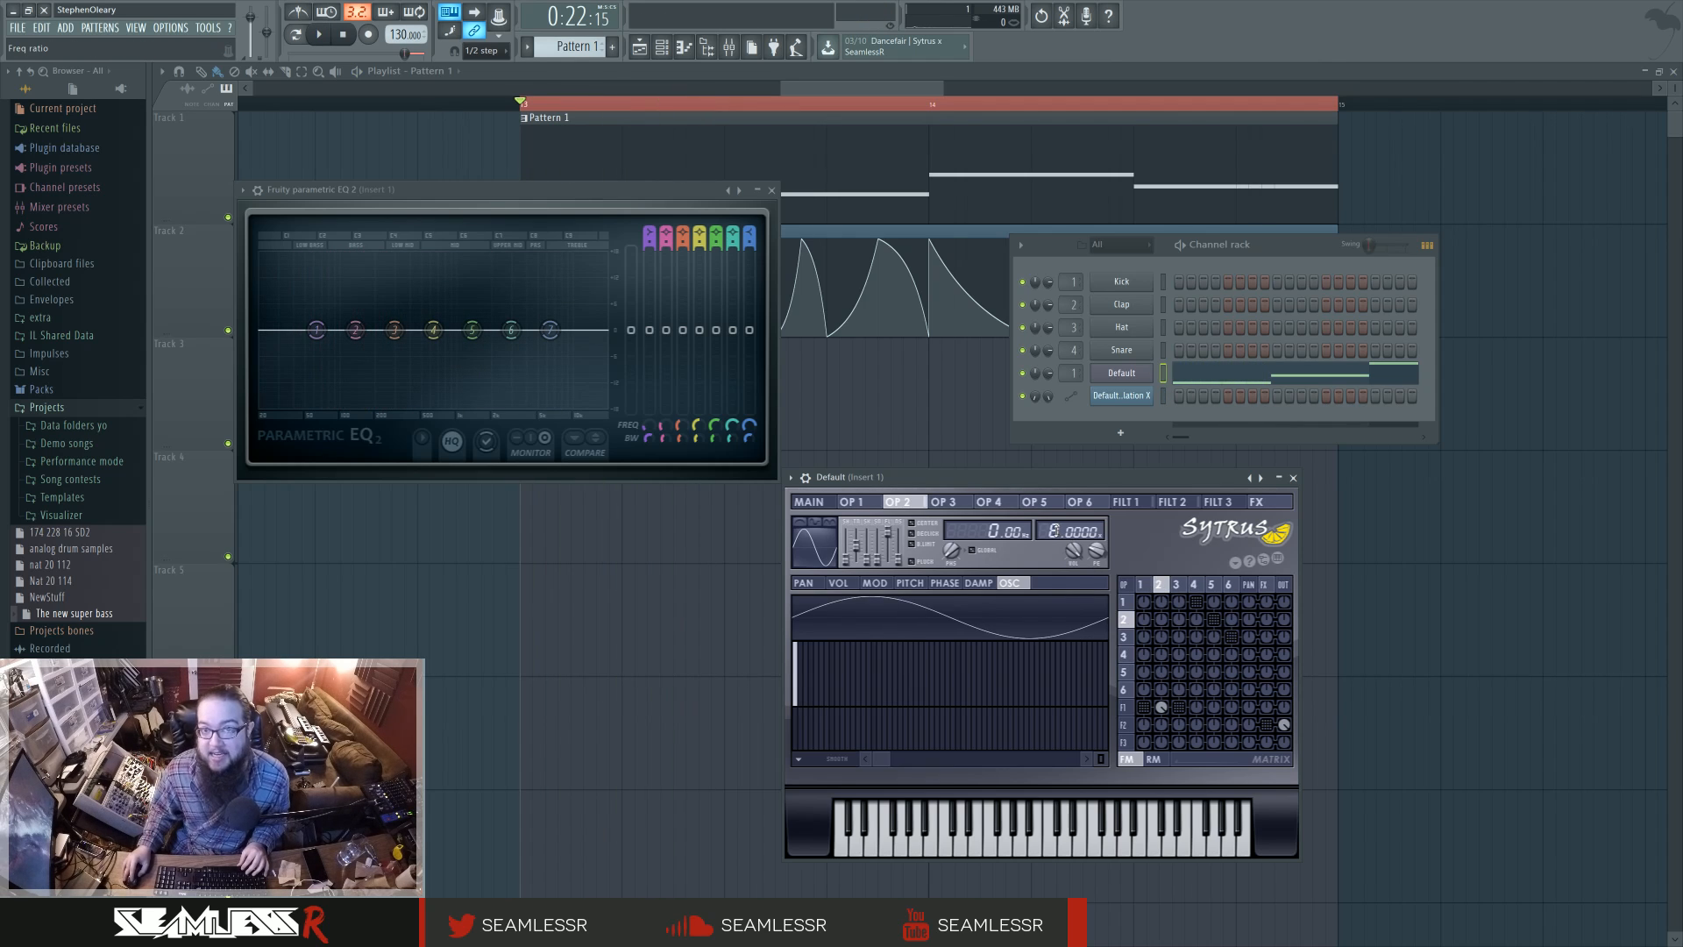
Compare the oscillator shapes and frequency ratios of operators 2, 3, 4 and 5
click(1176, 584)
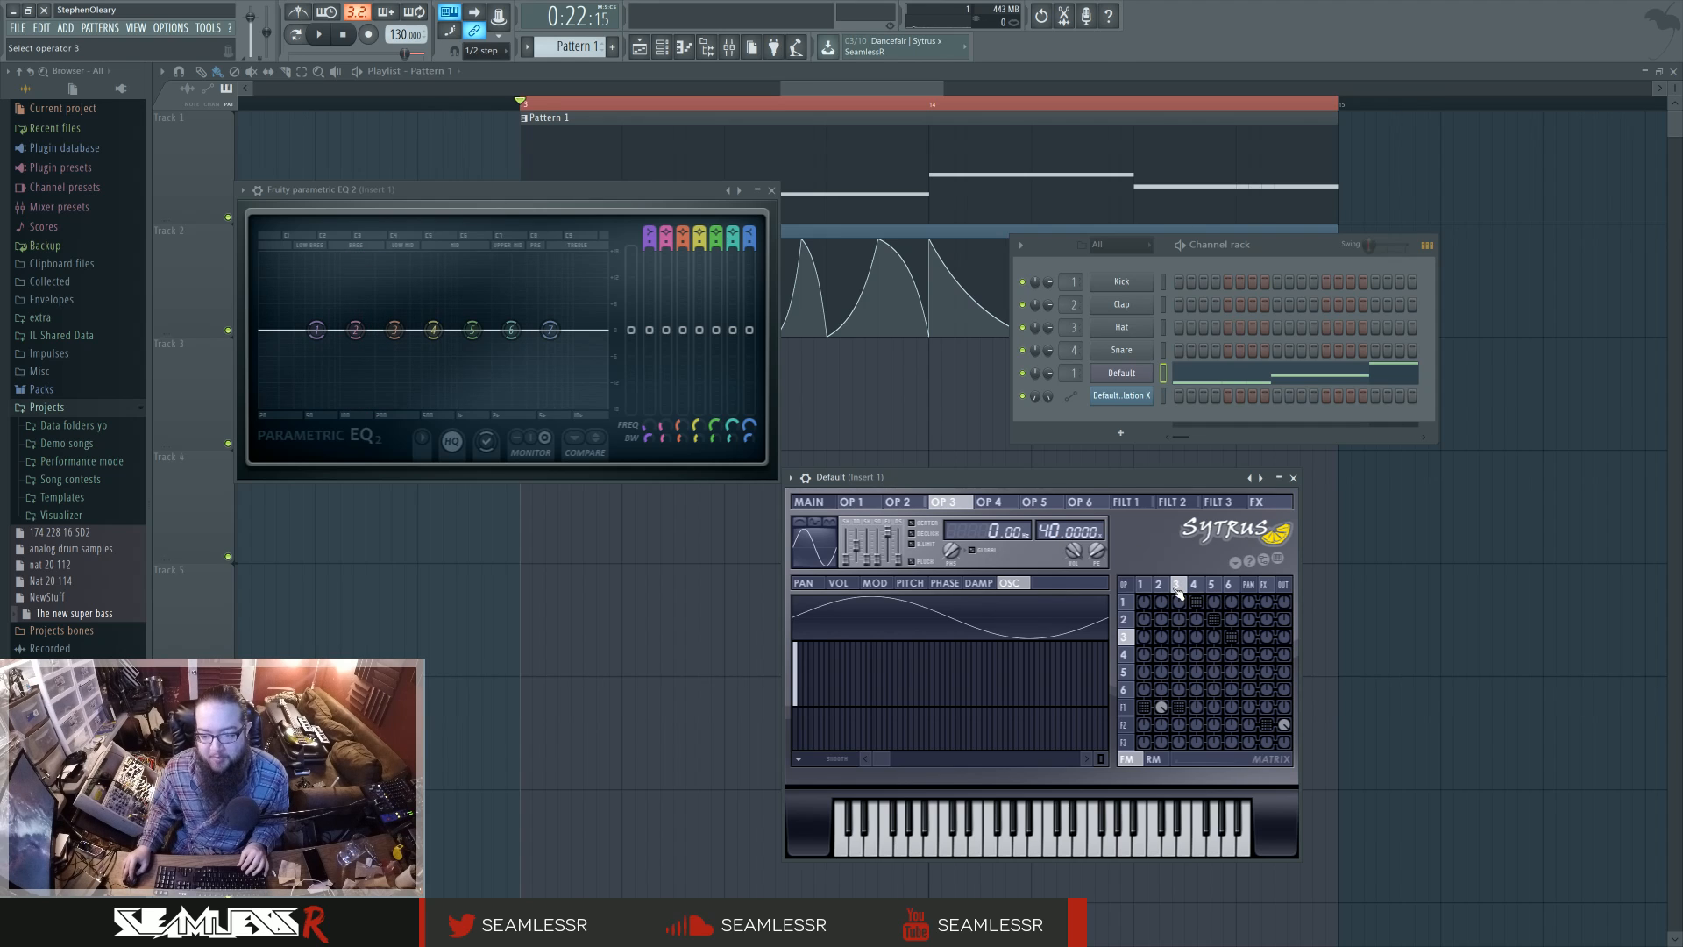
click(1160, 585)
click(1209, 585)
click(1195, 585)
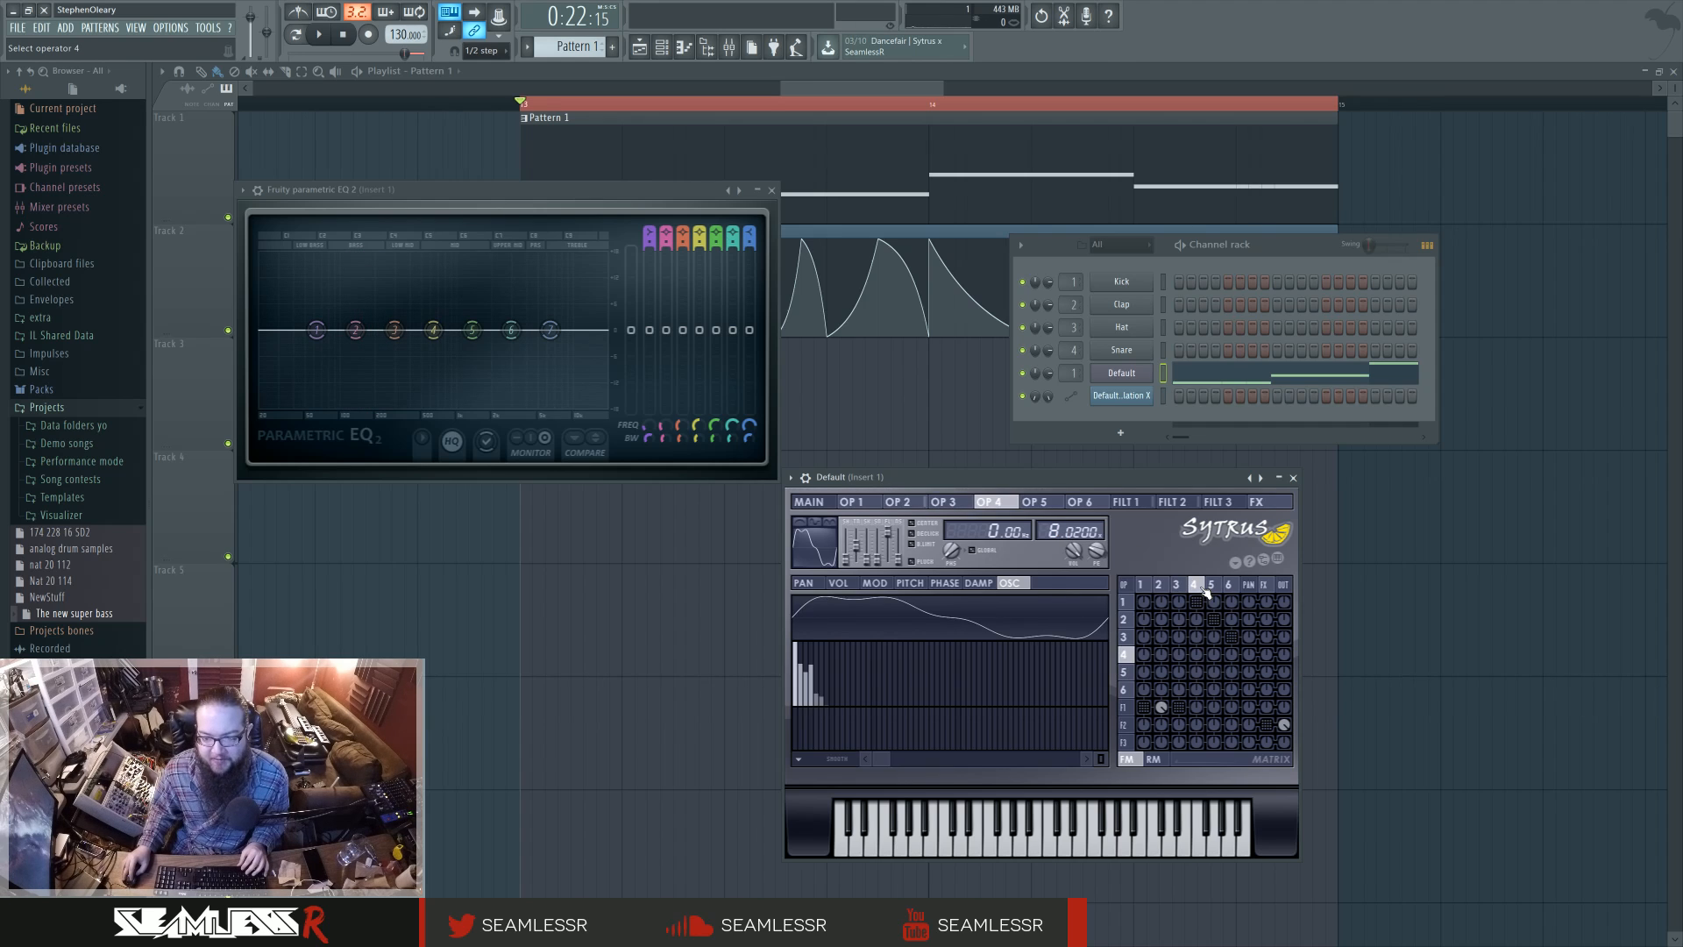
click(1161, 585)
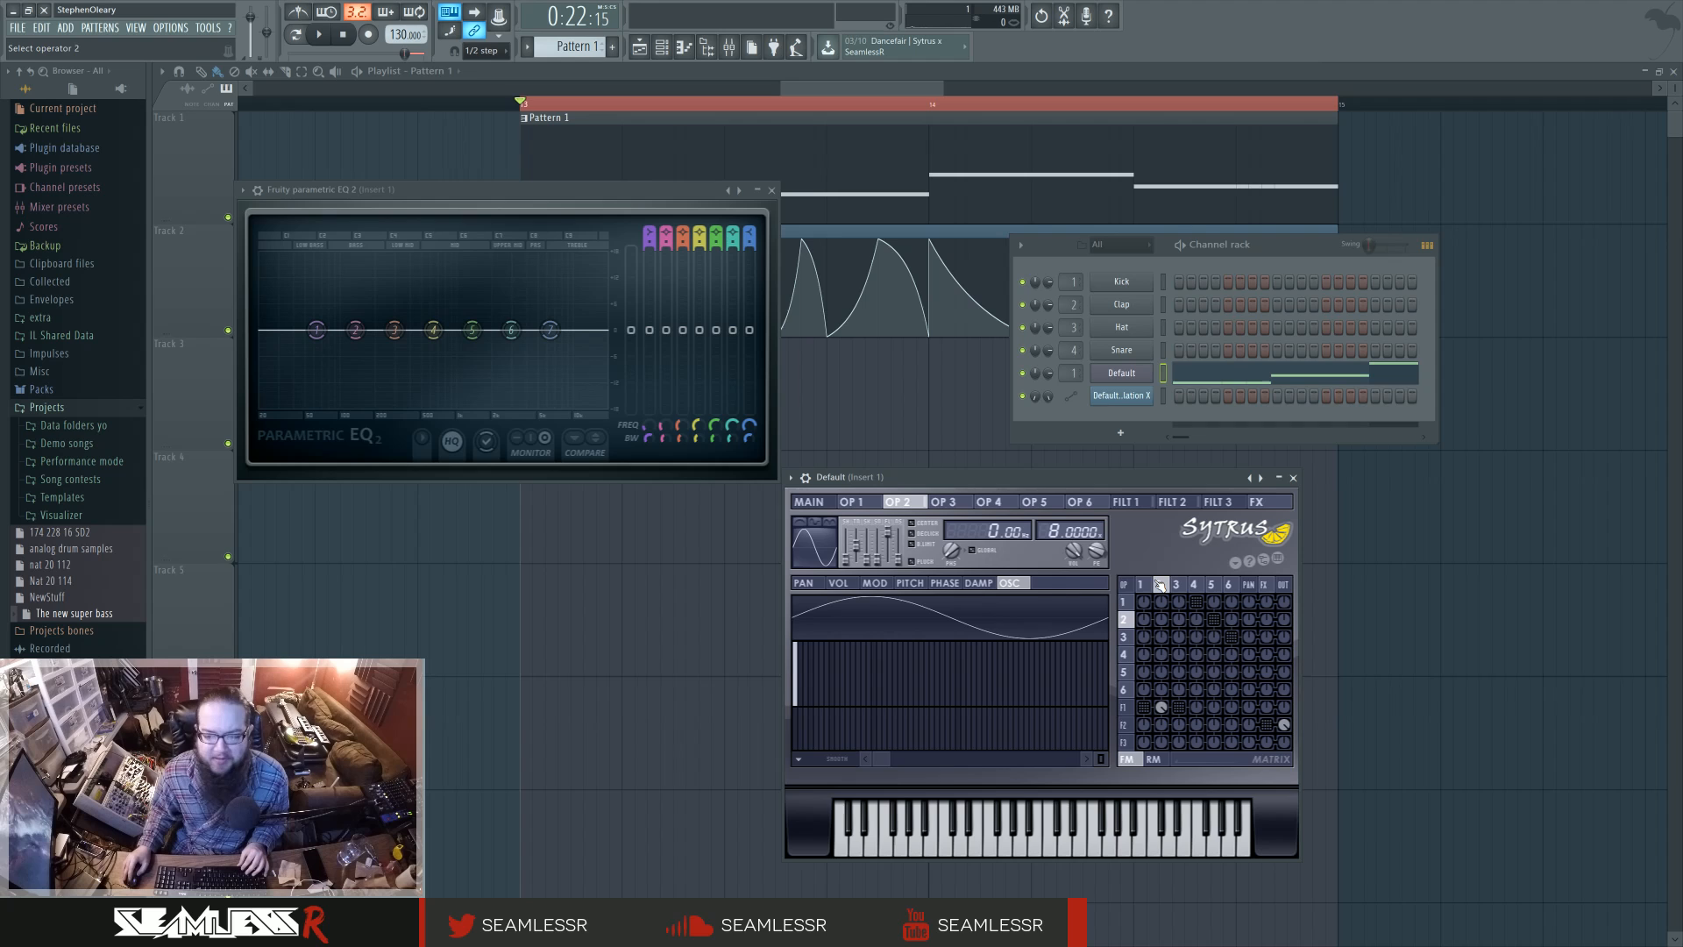
Re-enable operator 5's frequency modulation of operator 2 and compare the two operators' oscillators
drag(1214, 620, 1214, 612)
click(1212, 585)
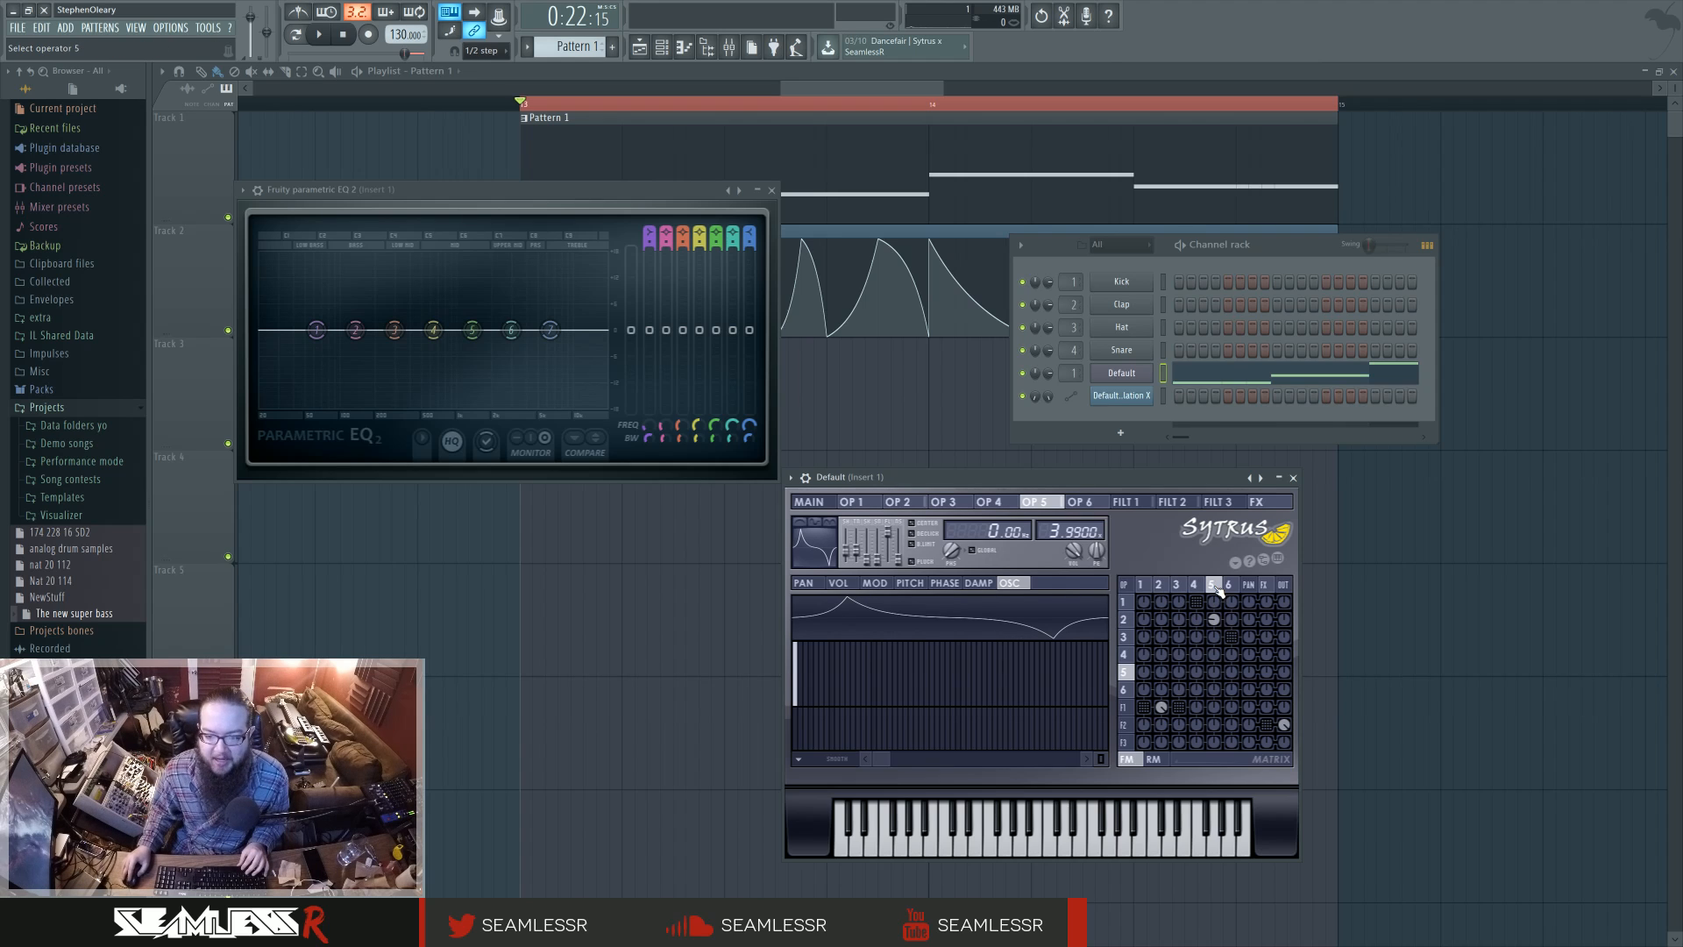
click(1160, 585)
click(1211, 585)
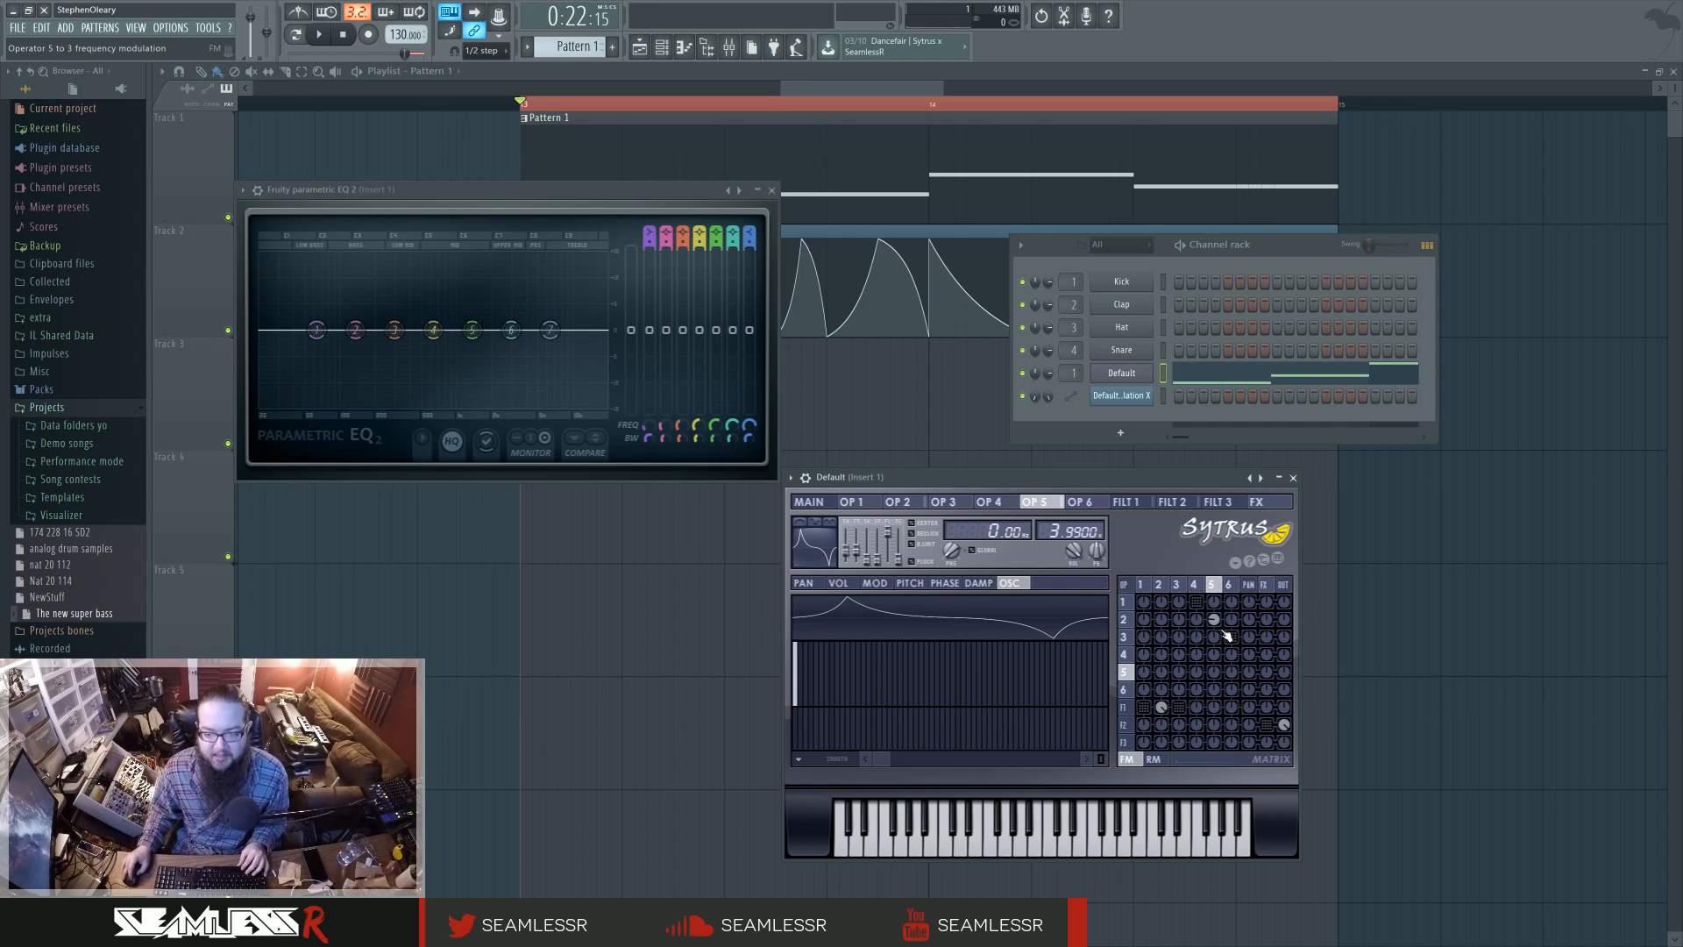
Play the operator 2 and 5 pair while checking filters 2, 3 and 1, and return to operator 5
key(space)
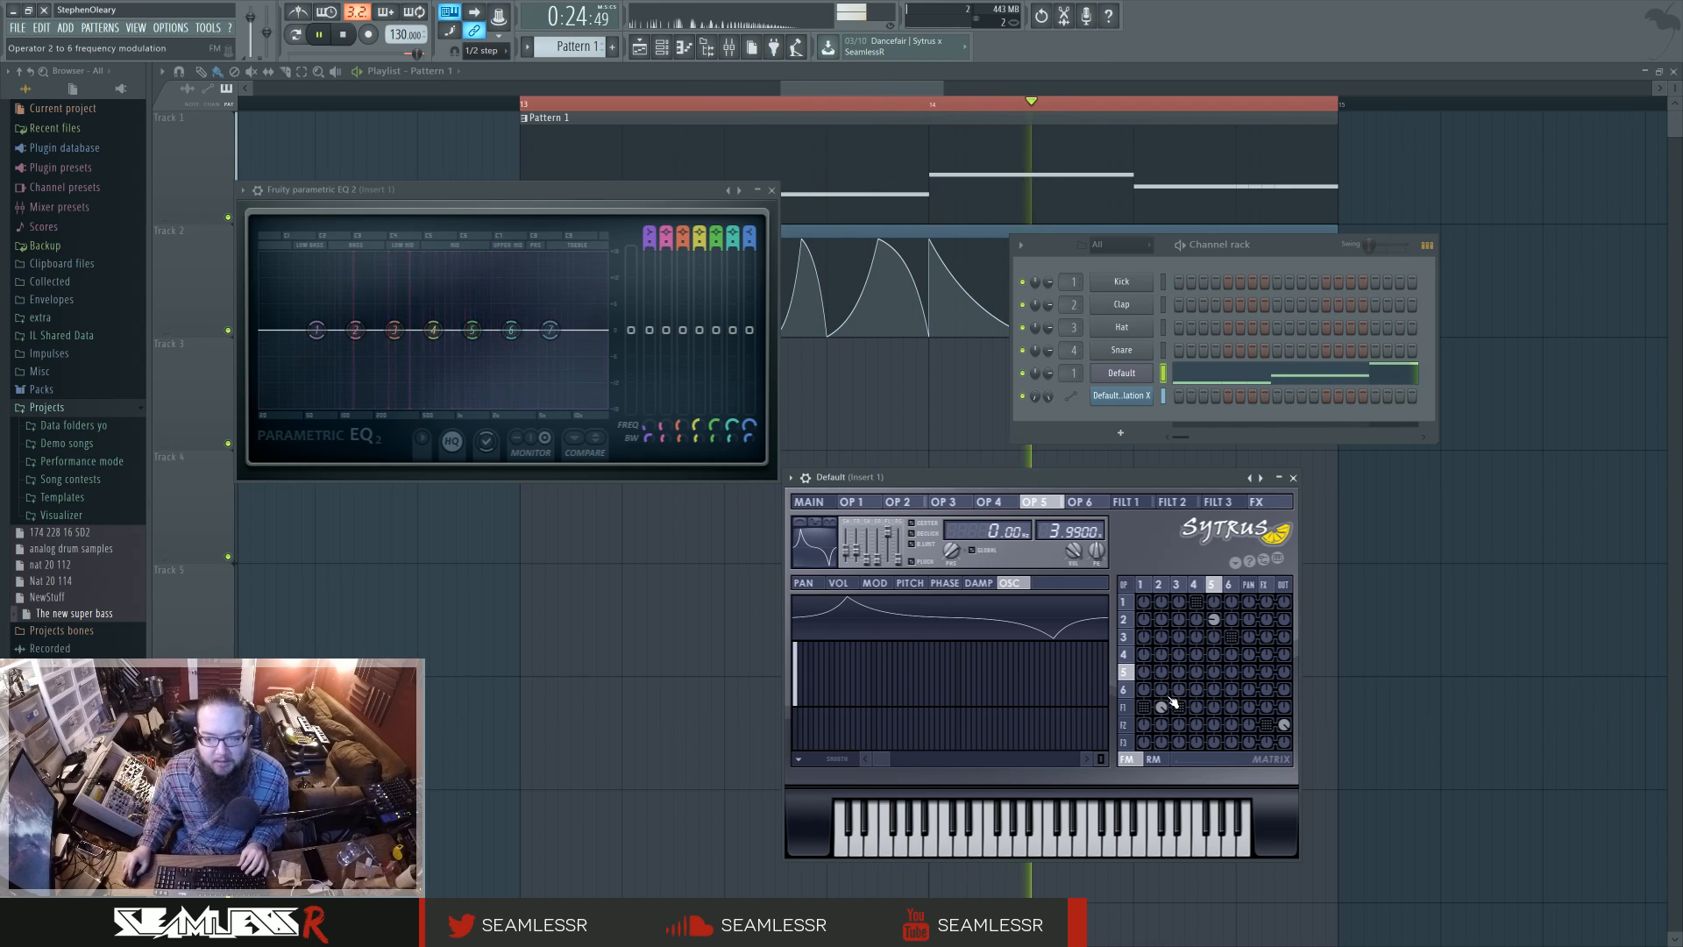
click(1126, 727)
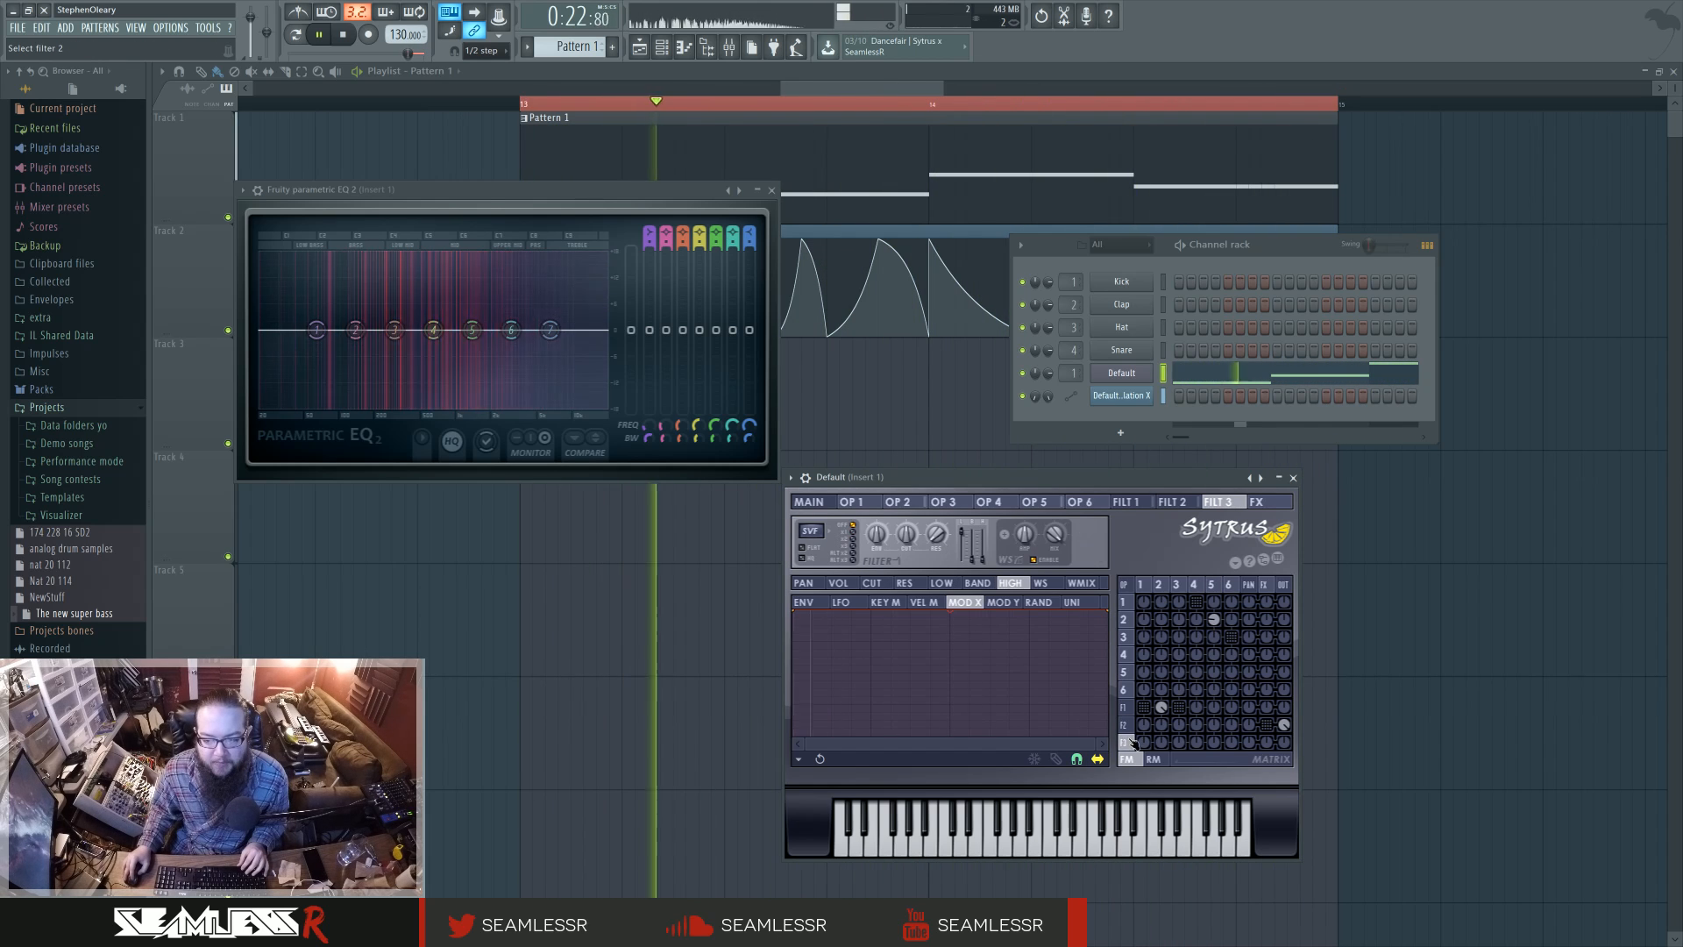
click(1125, 741)
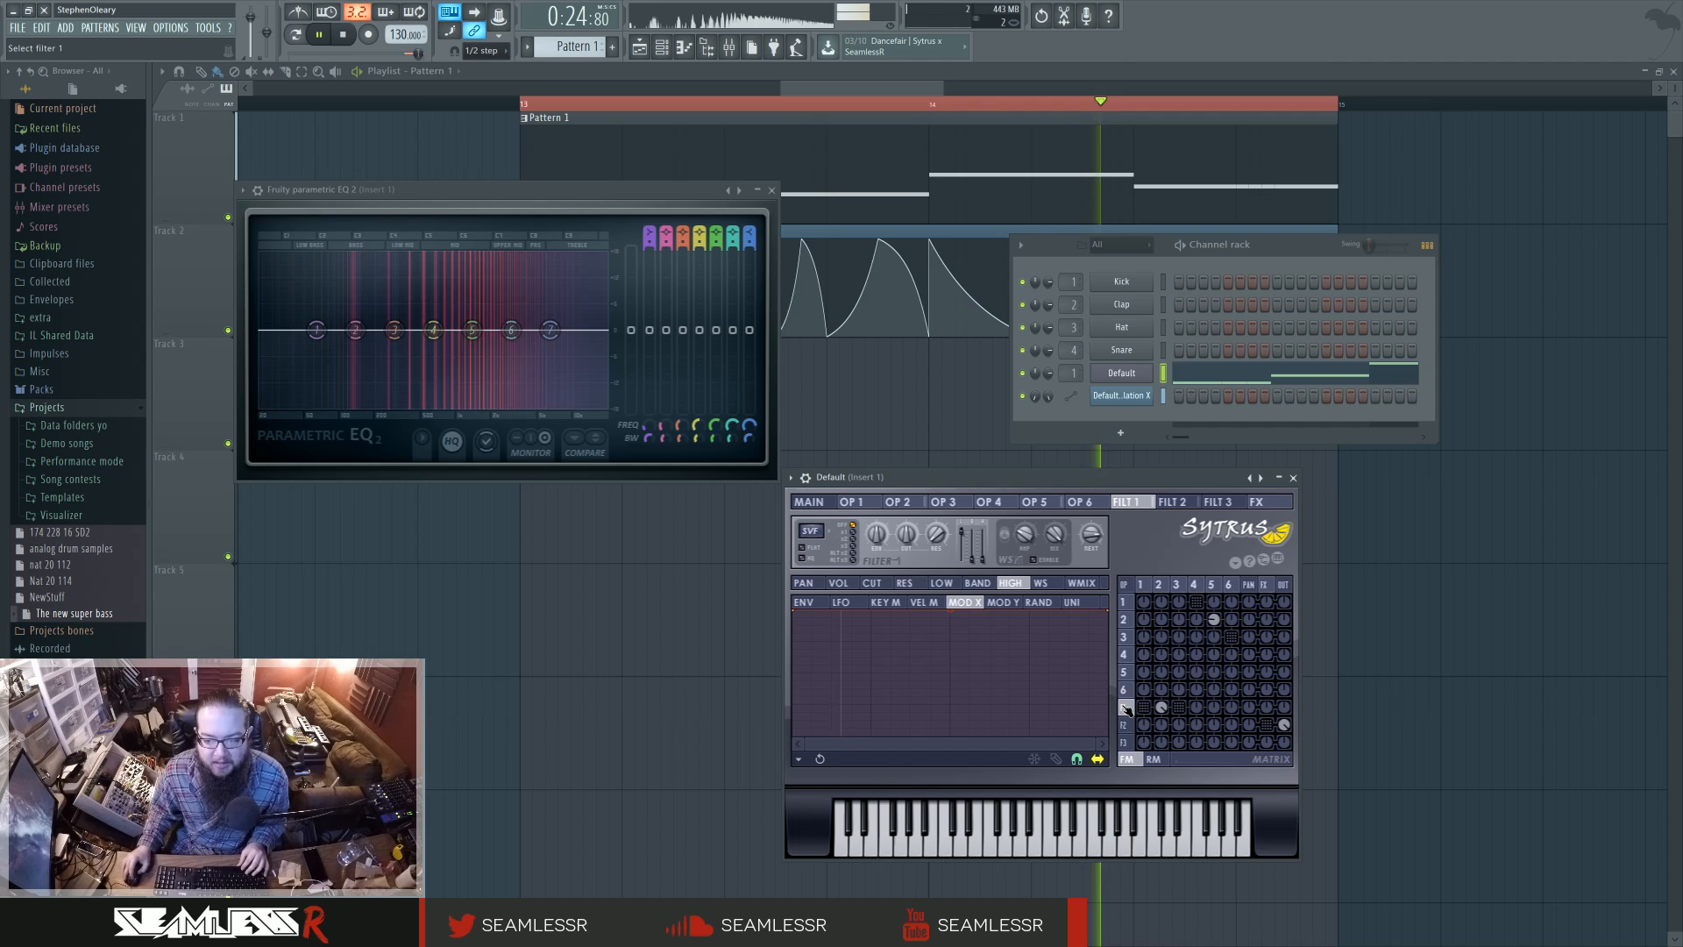
click(1213, 588)
key(space)
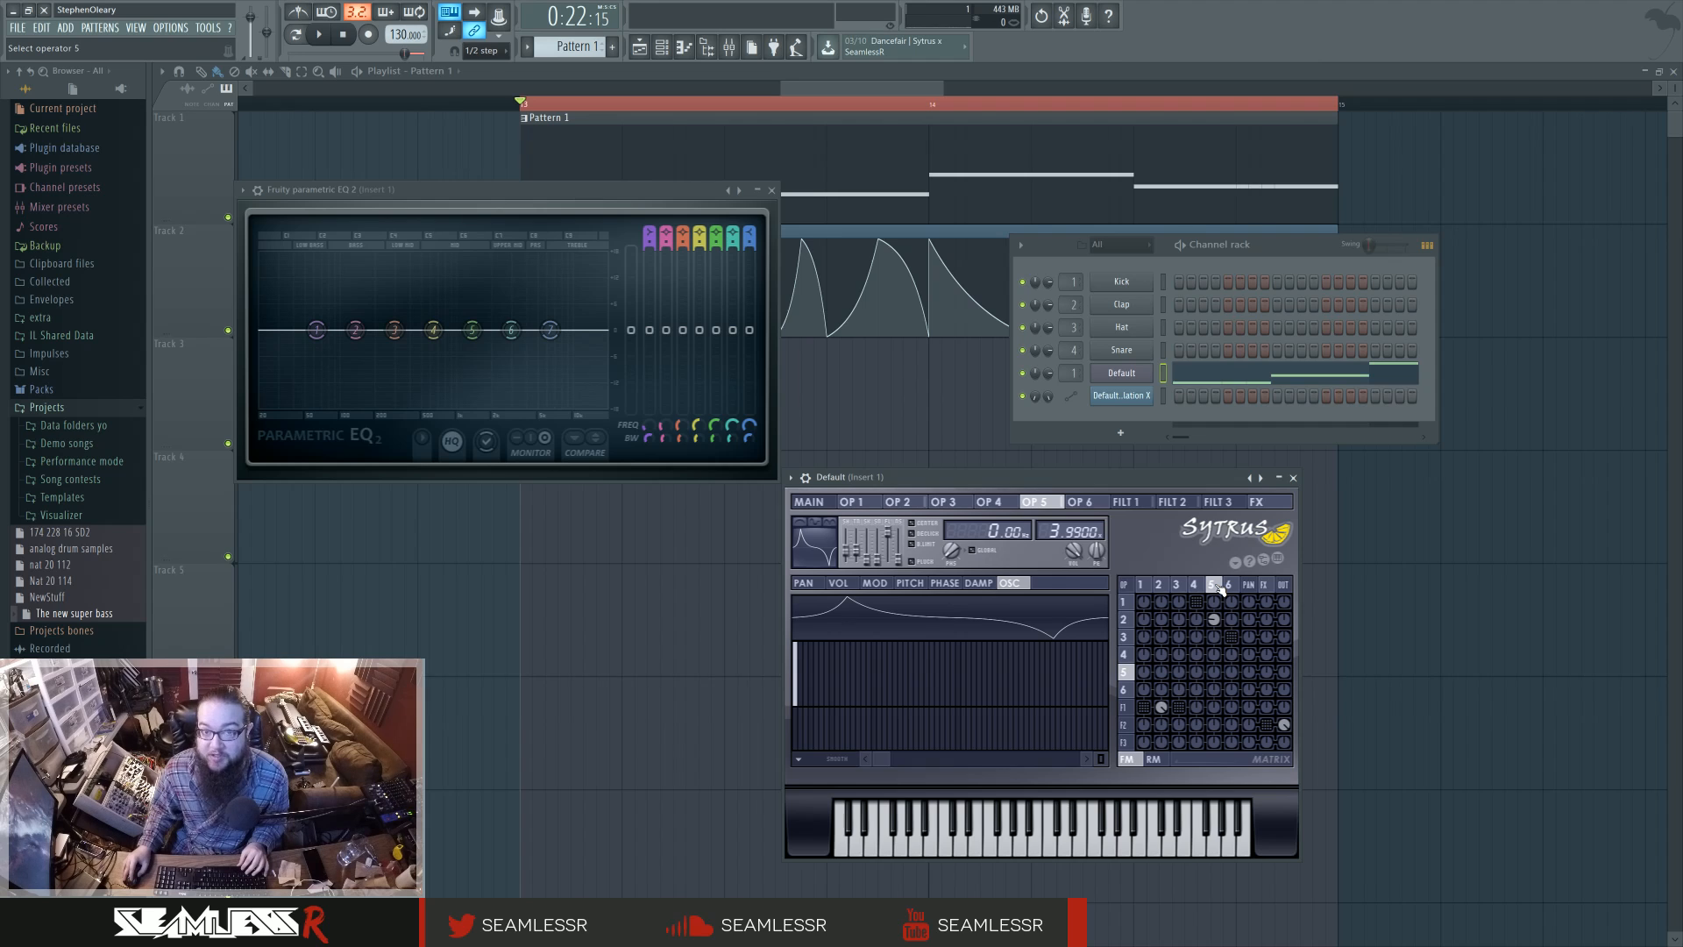
Check the main unison settings and inspect the unison mapping of operator 5's pitch
click(804, 504)
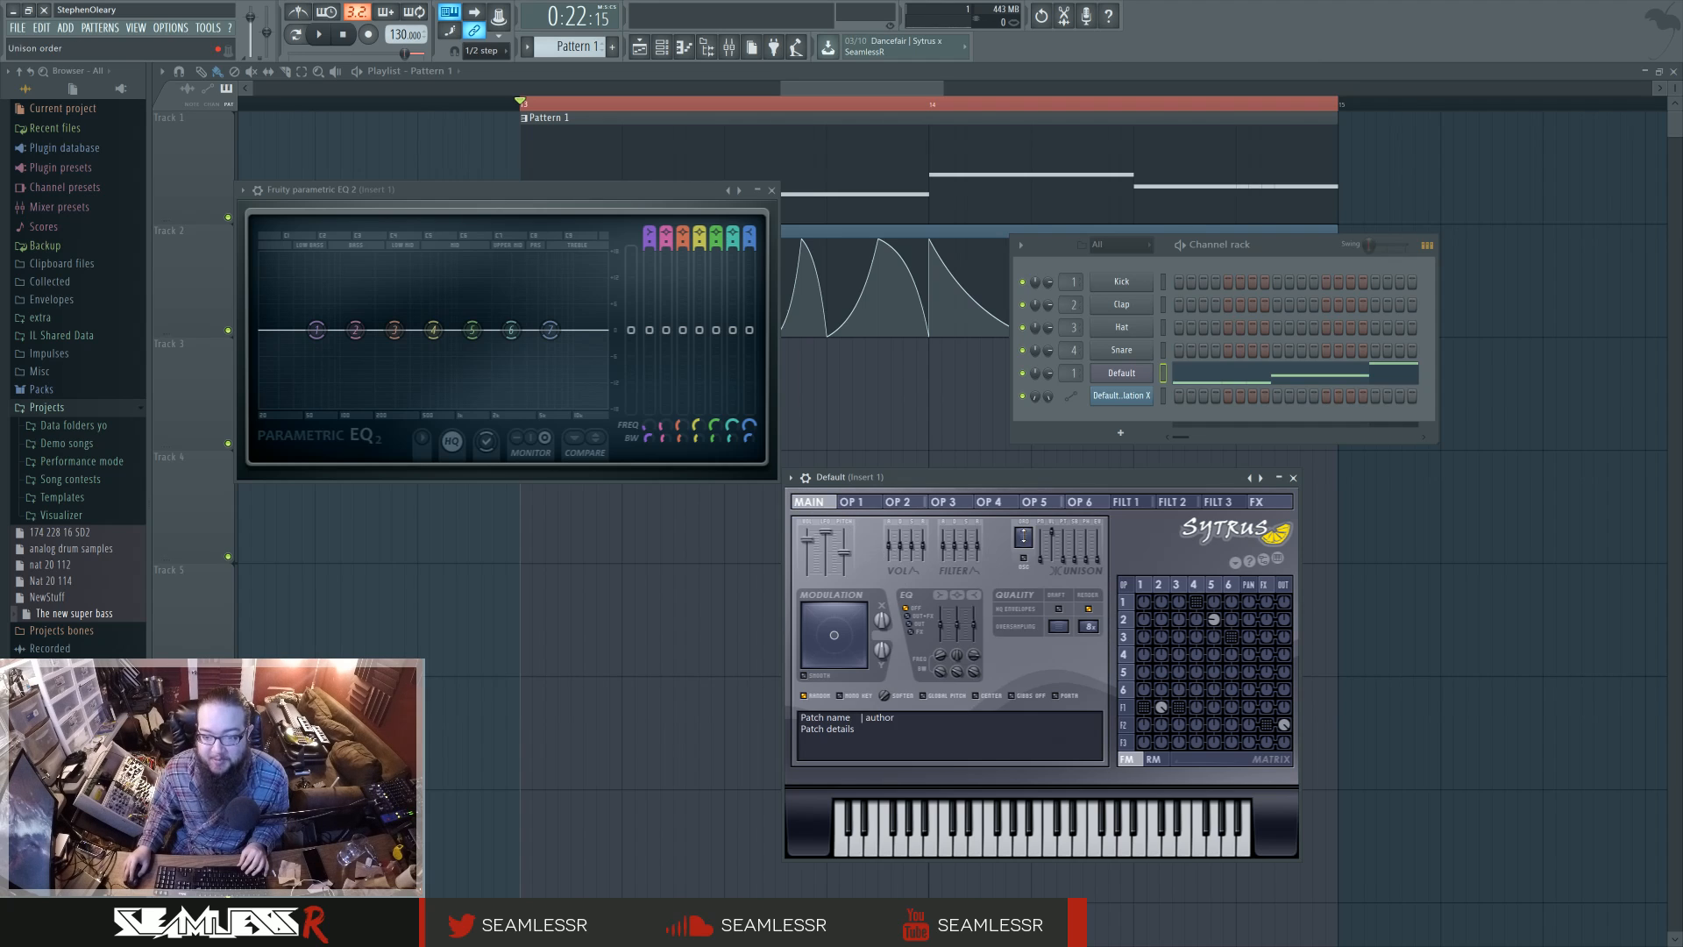
click(1226, 588)
click(1219, 589)
click(910, 583)
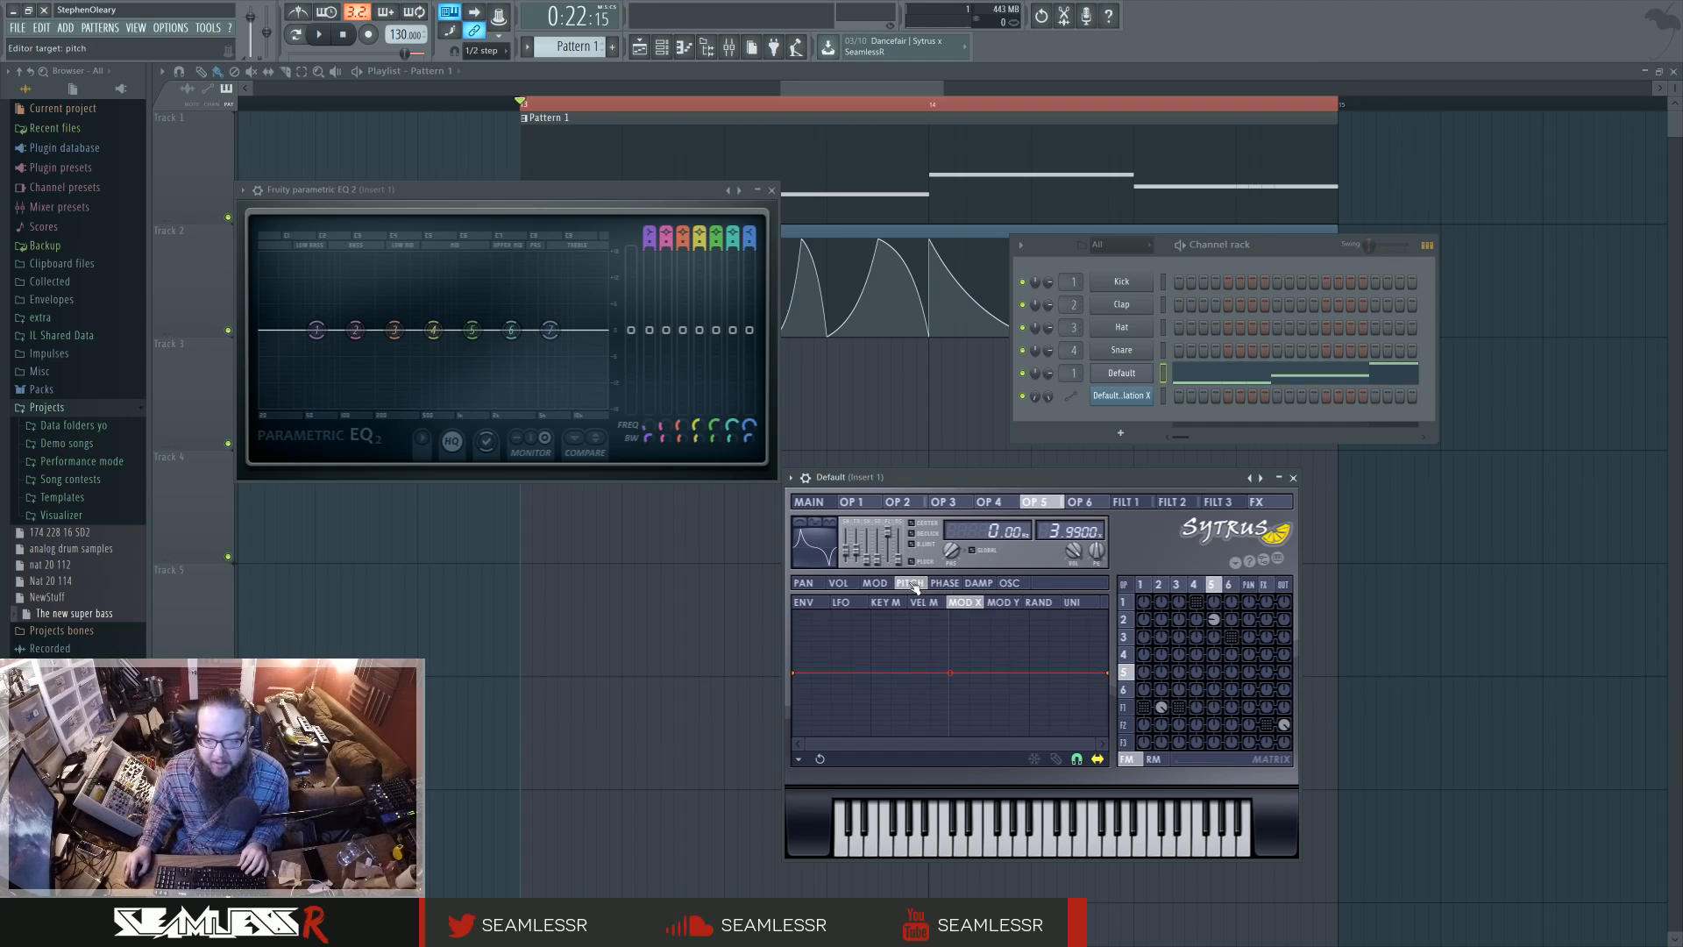
click(1072, 604)
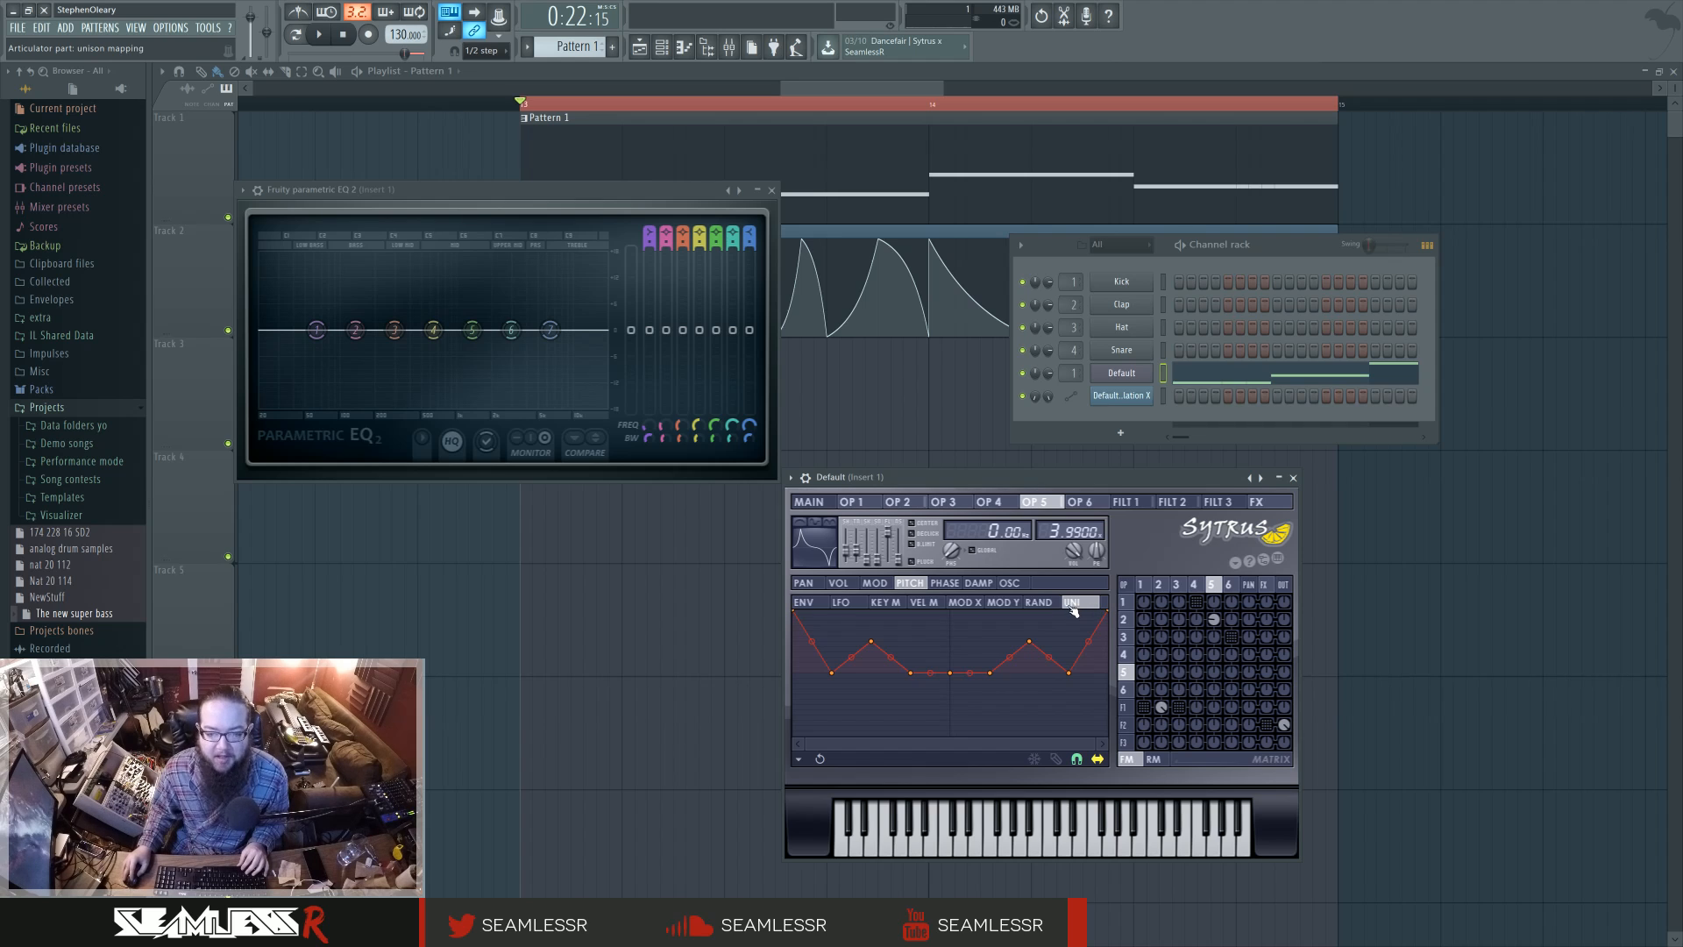
Return to the main settings and audition operator 2 with operator 5's unison-detuned modulation
click(824, 505)
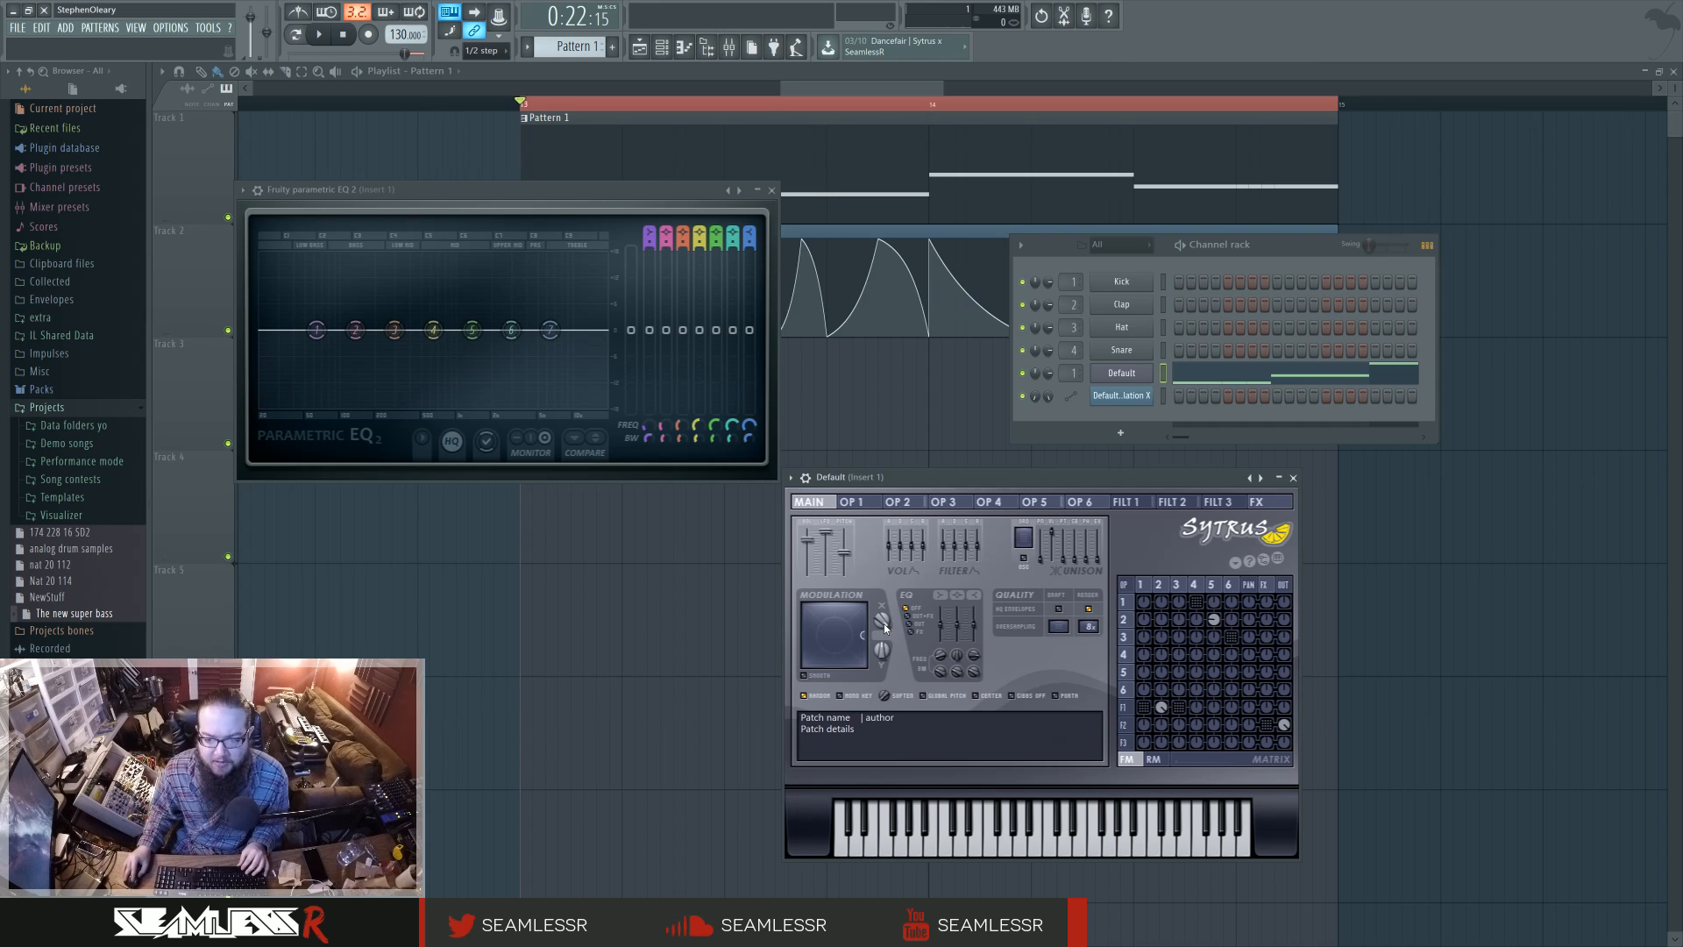
key(space)
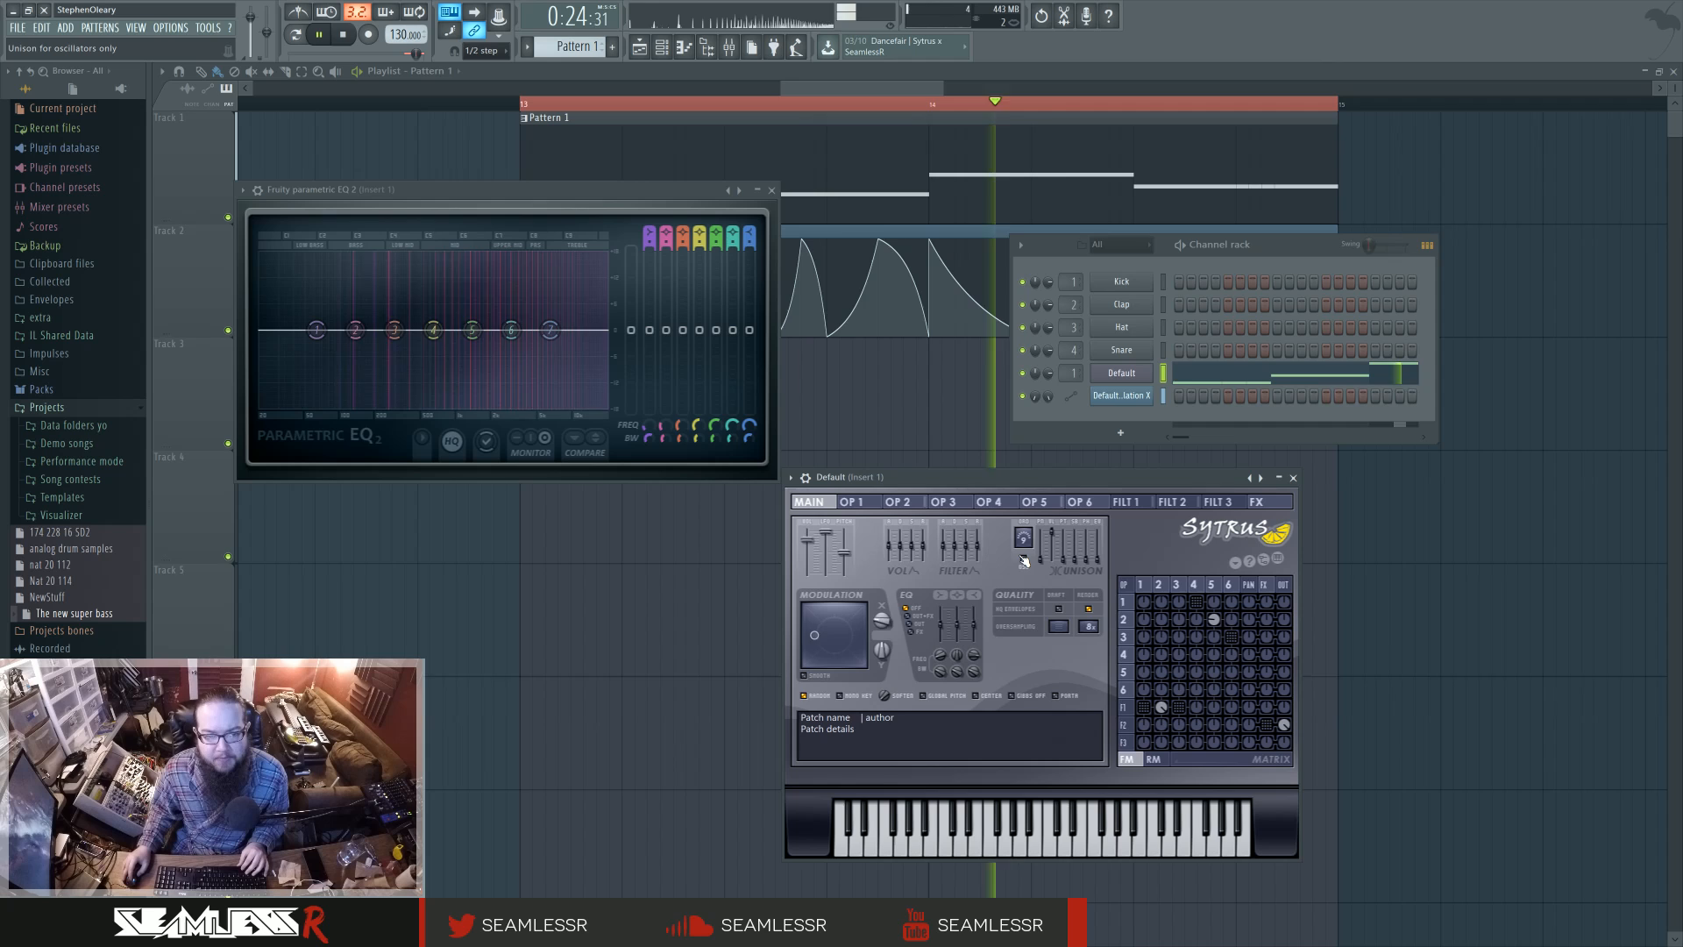
key(space)
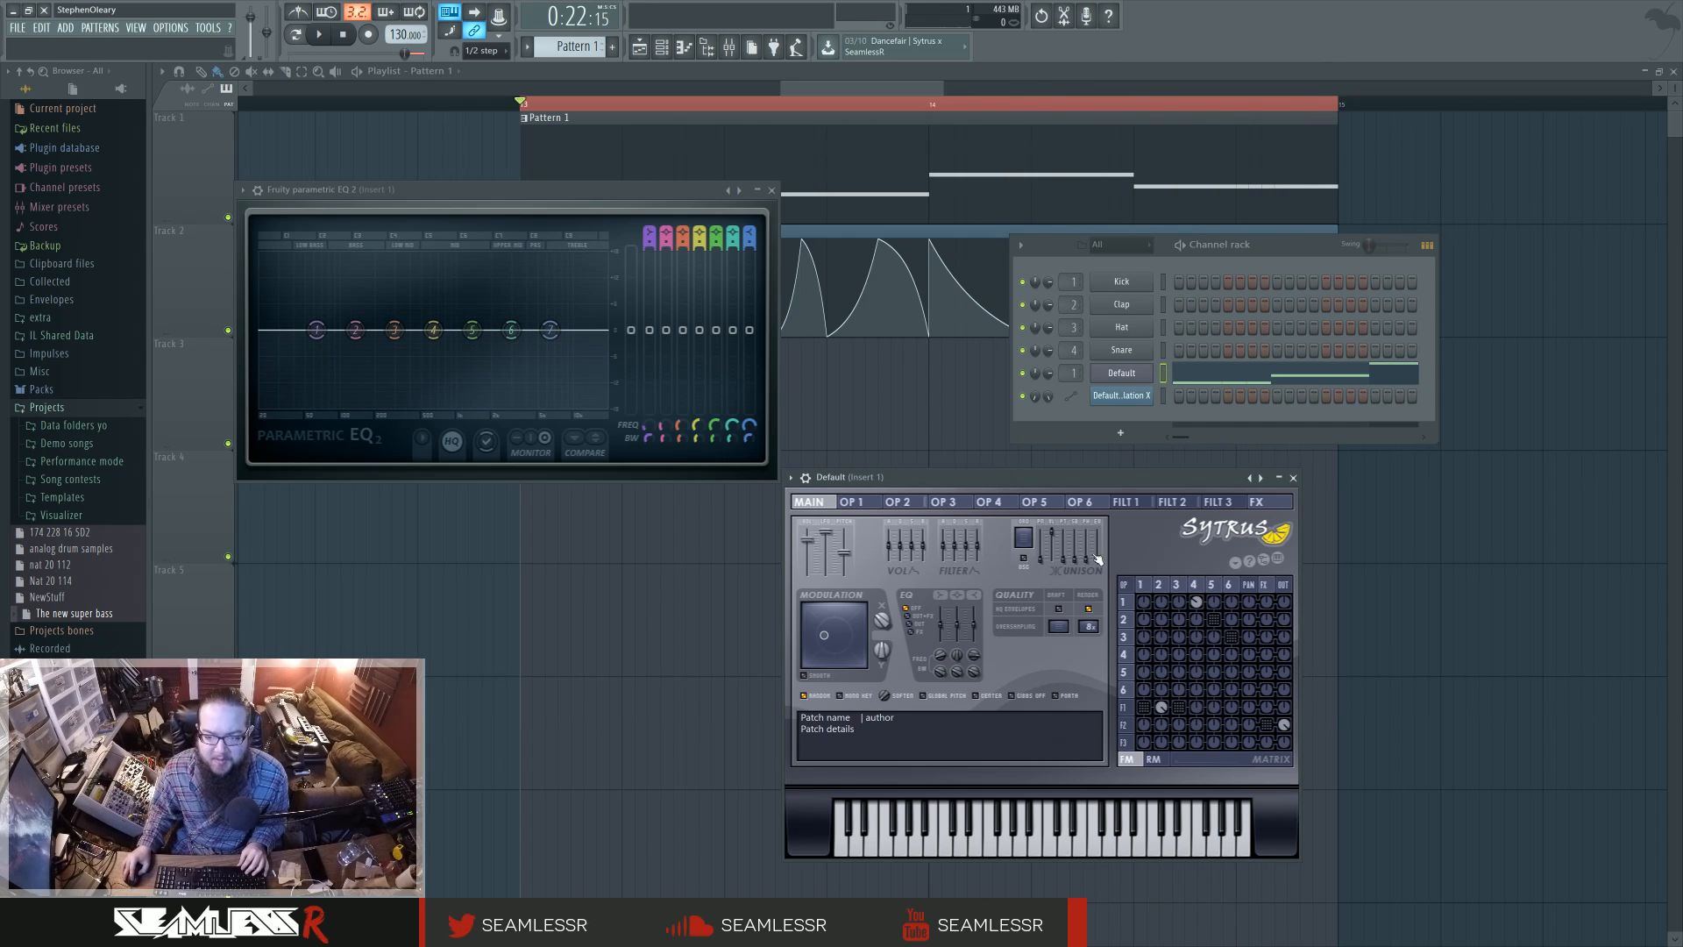
Replace operator 5's modulation with operator 4's, and swap operator 2's filter 1 send for operator 1's while auditioning the pattern
key(space)
key(space)
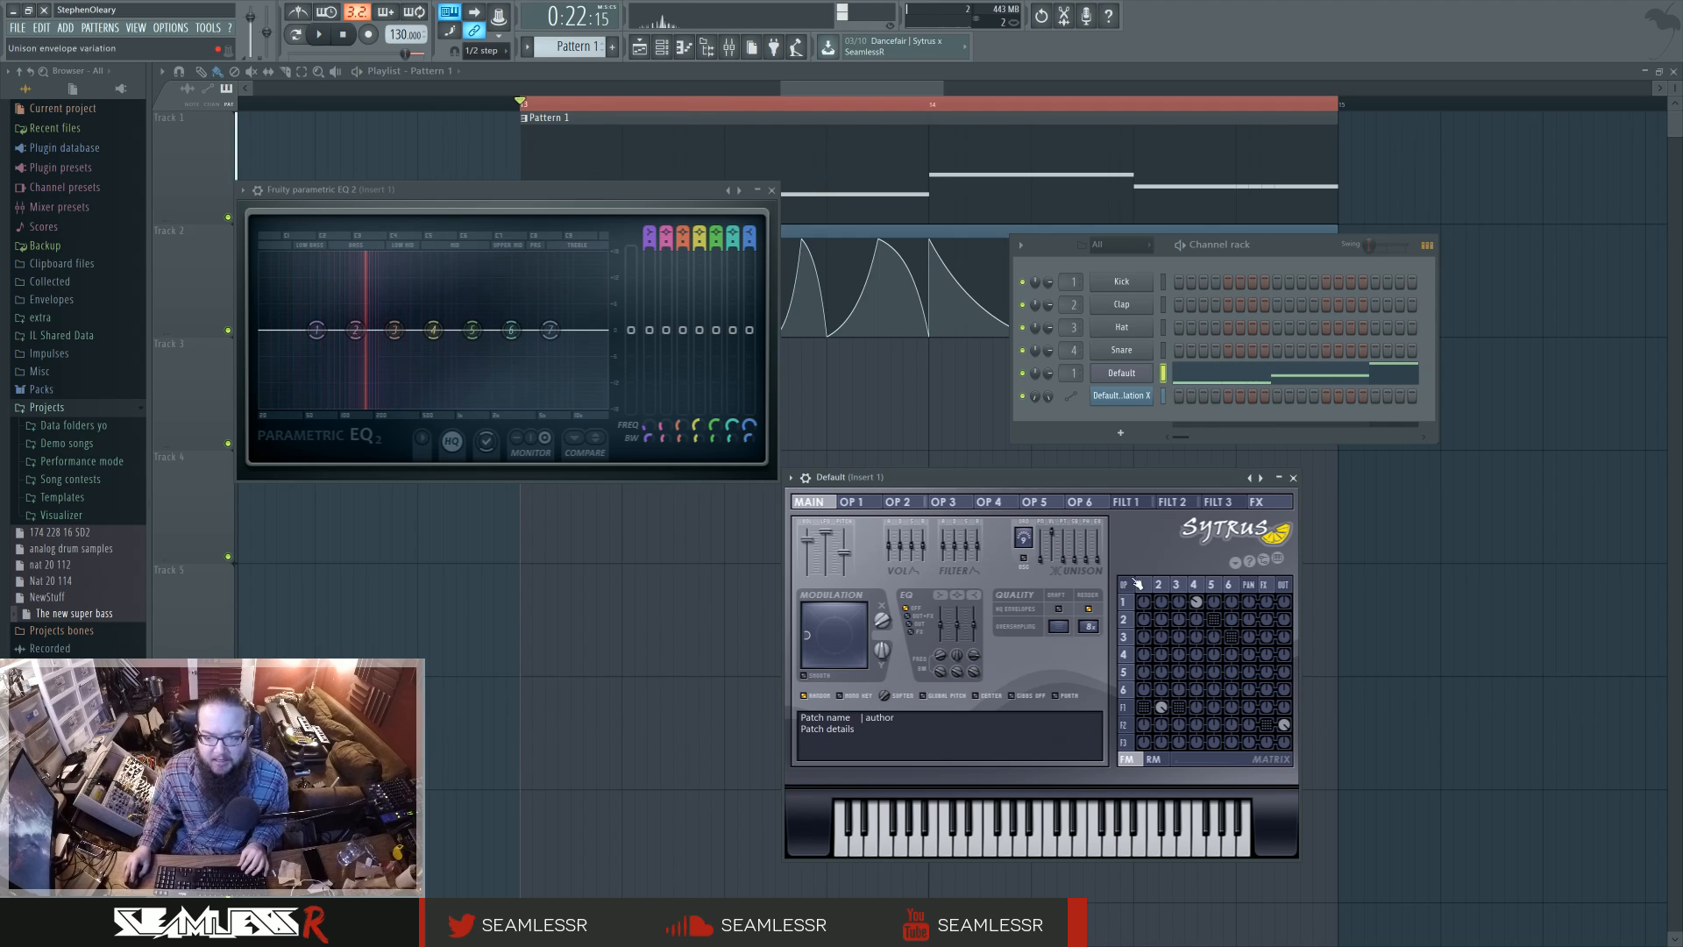
key(space)
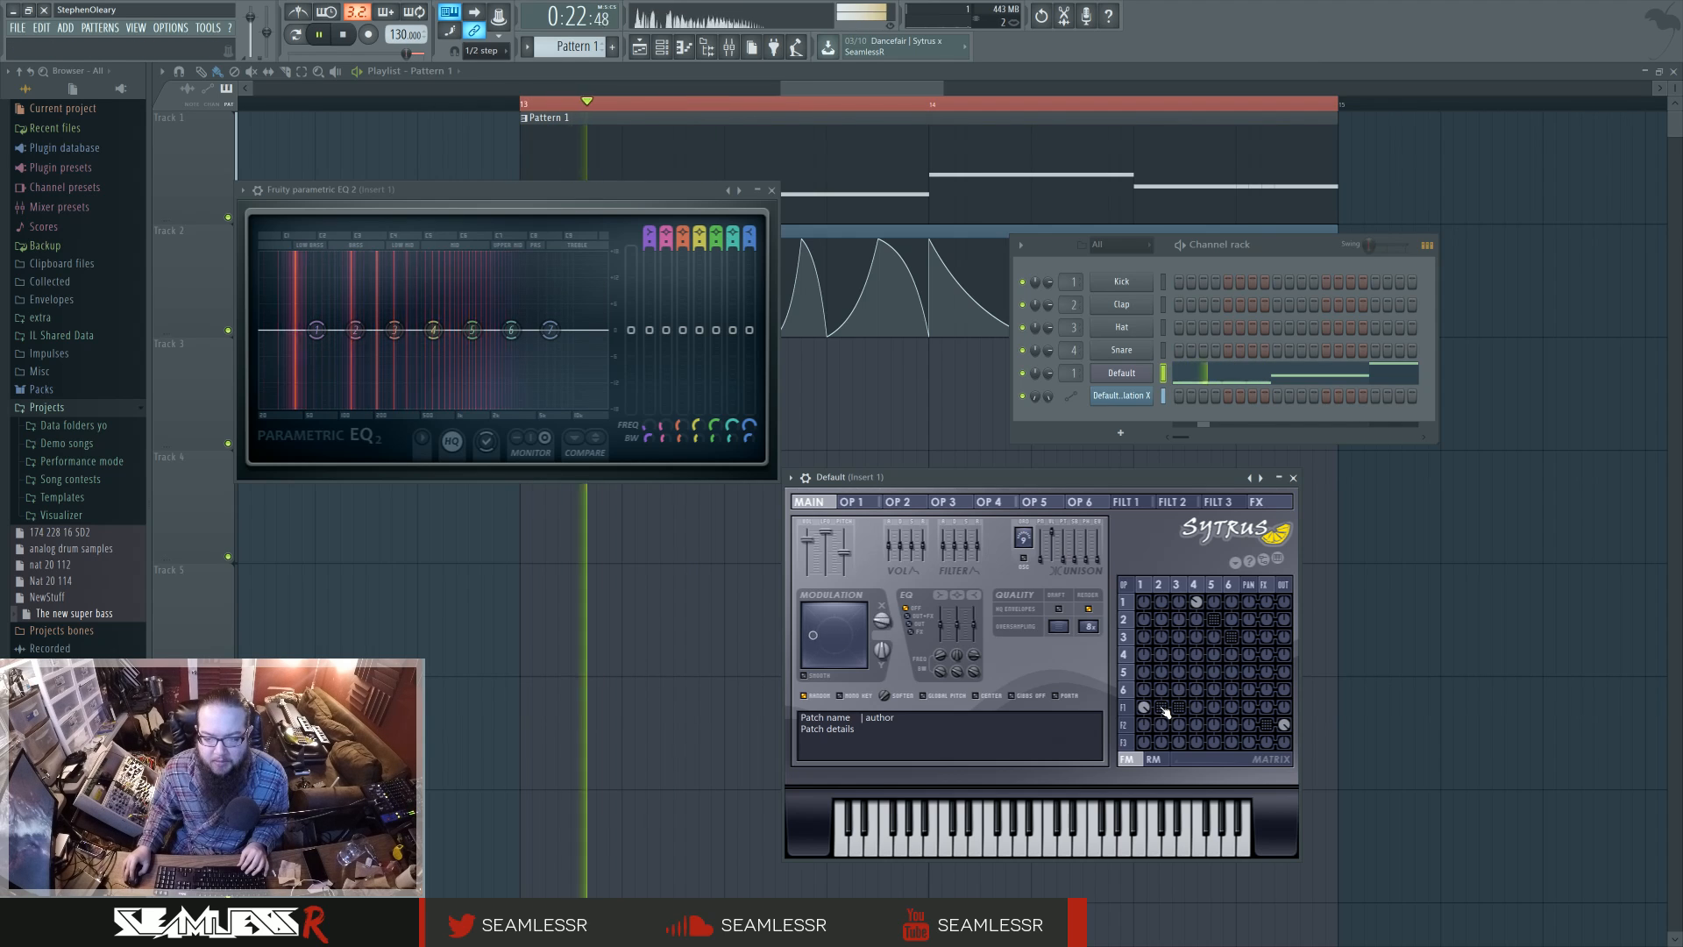
key(space)
Compare the unison pitch mapping of operators 4 and 5, also checking operator 4's plucked damp
click(1193, 584)
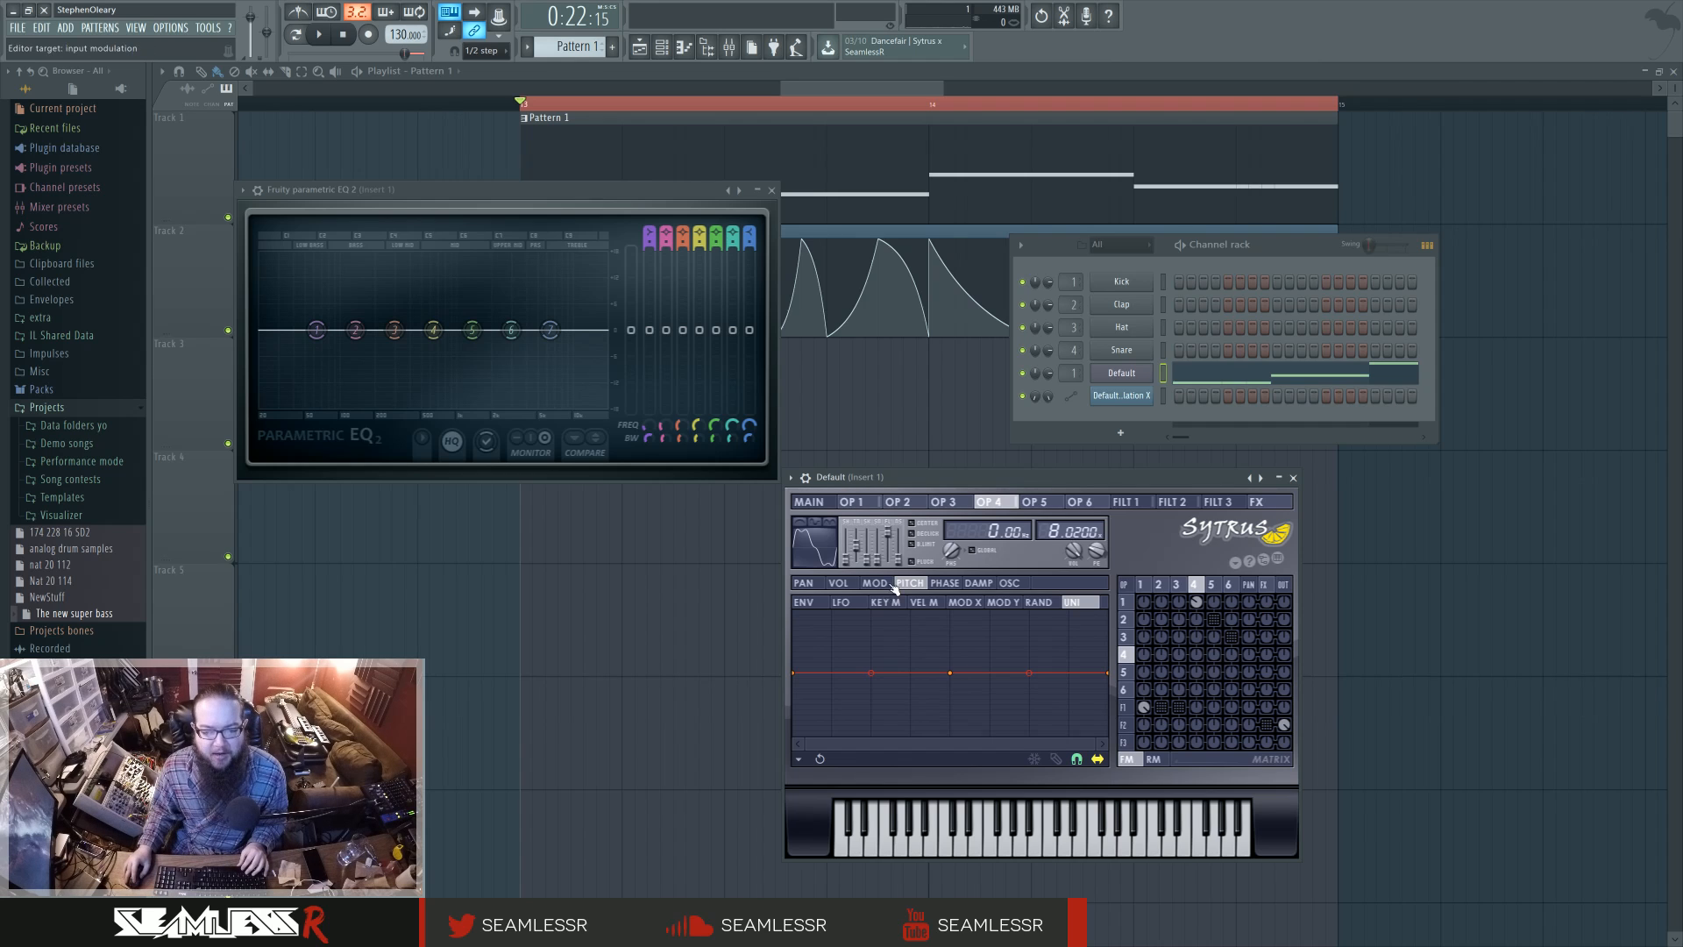
click(857, 584)
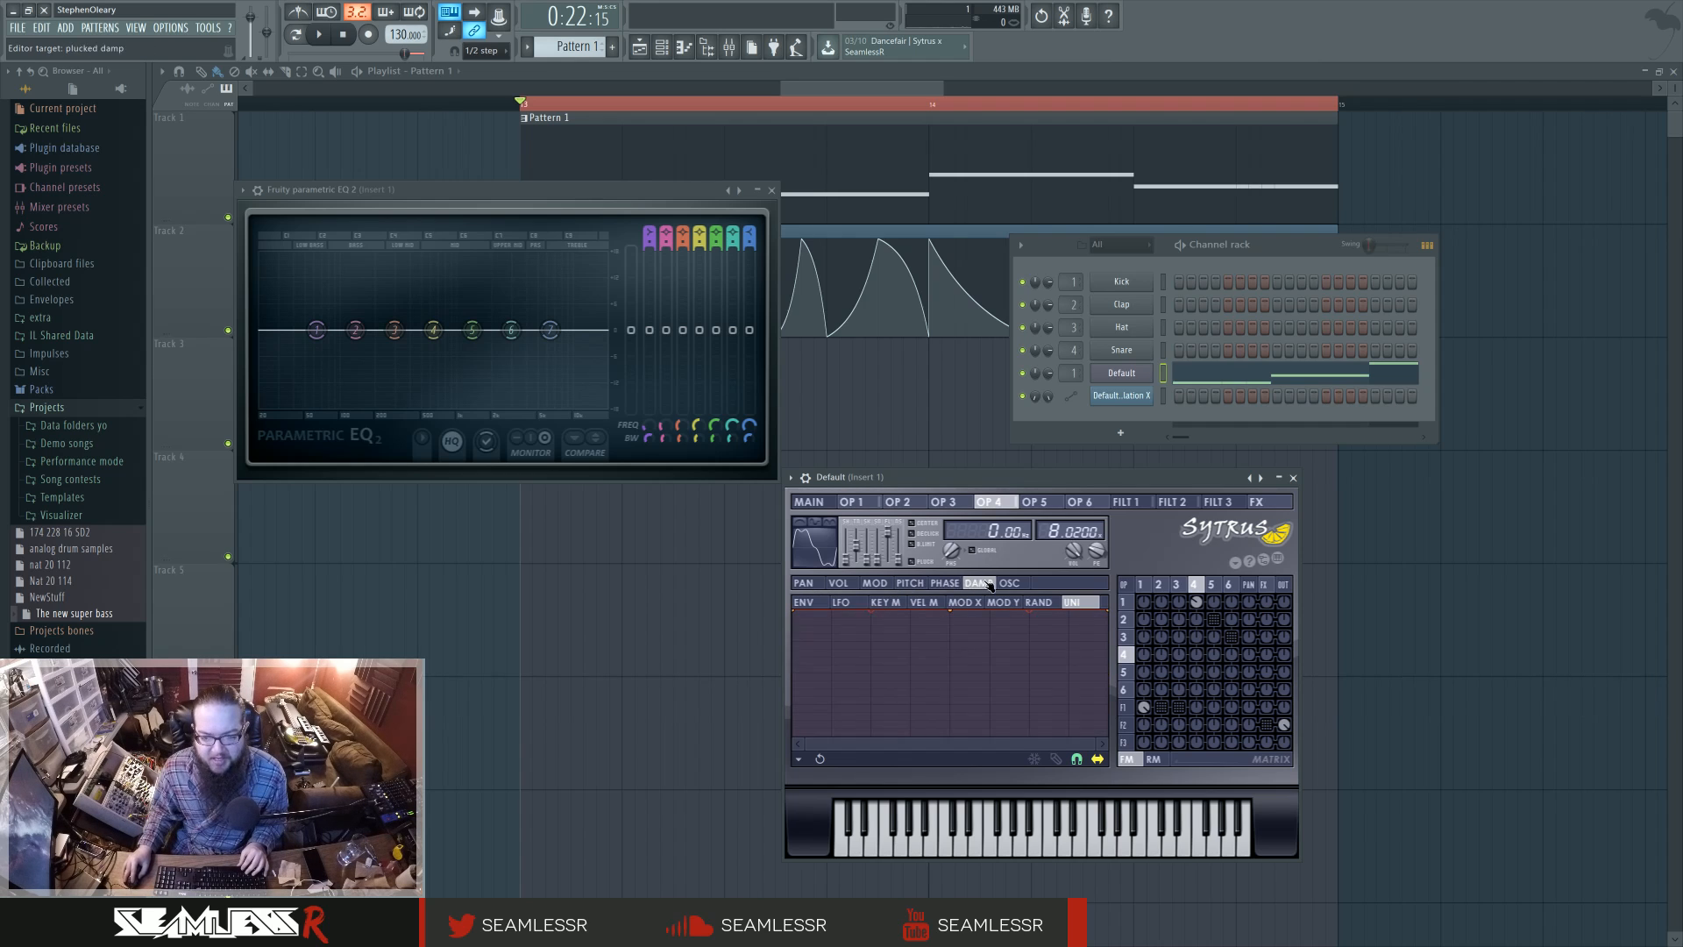
click(910, 583)
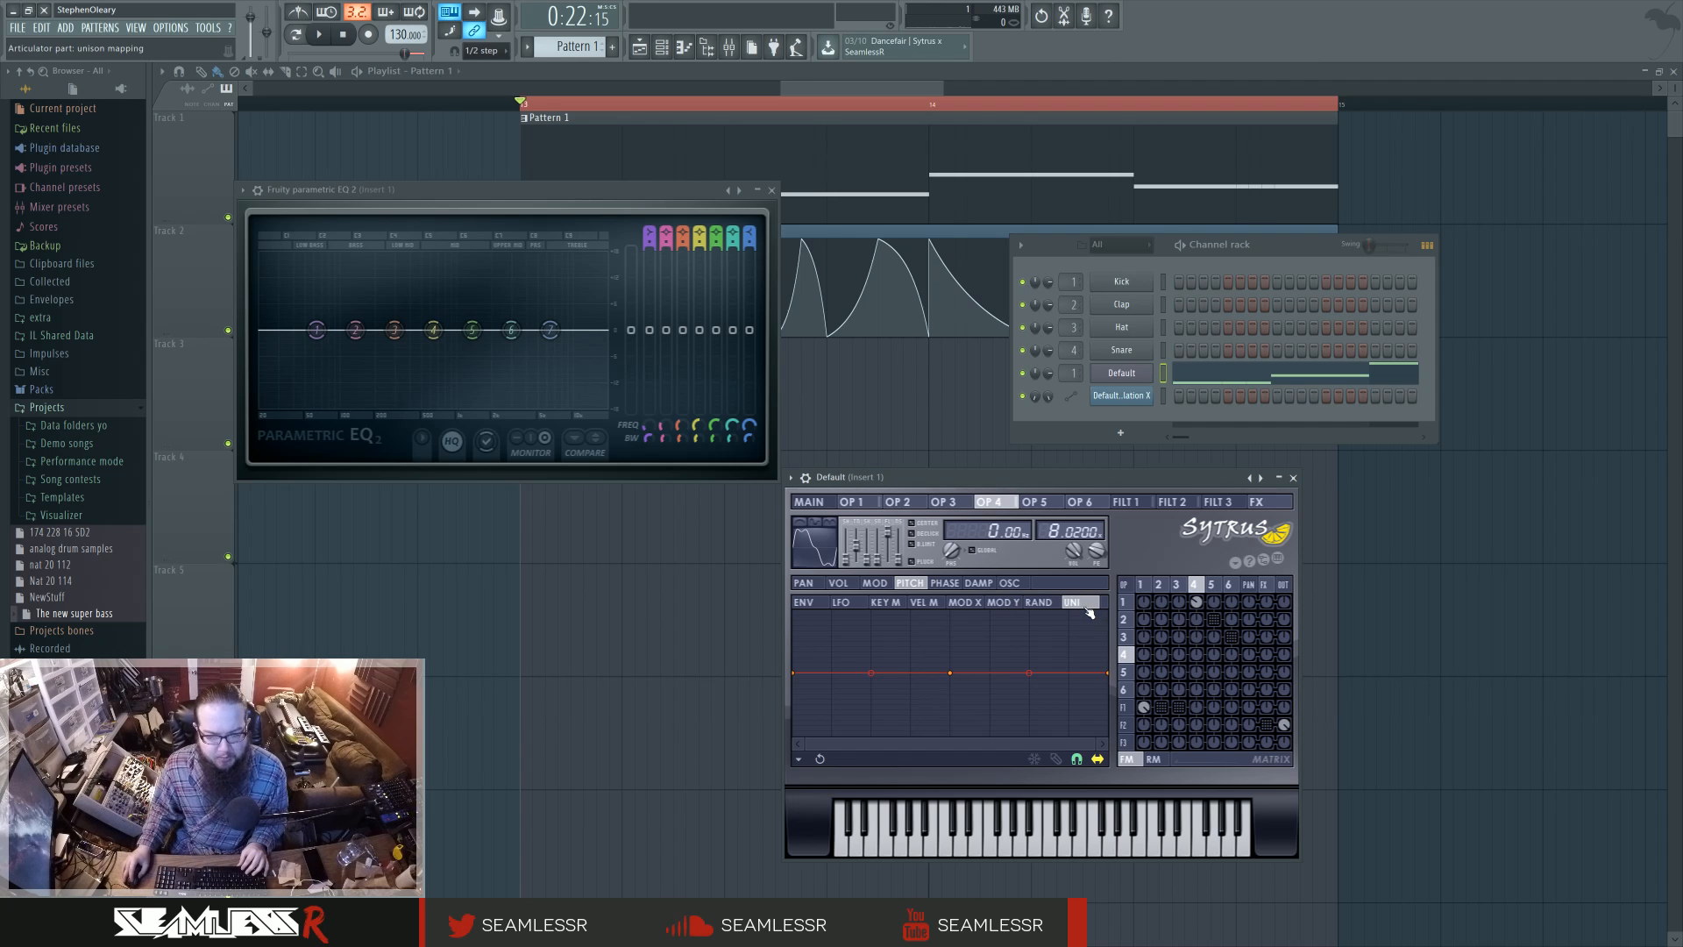
click(1214, 584)
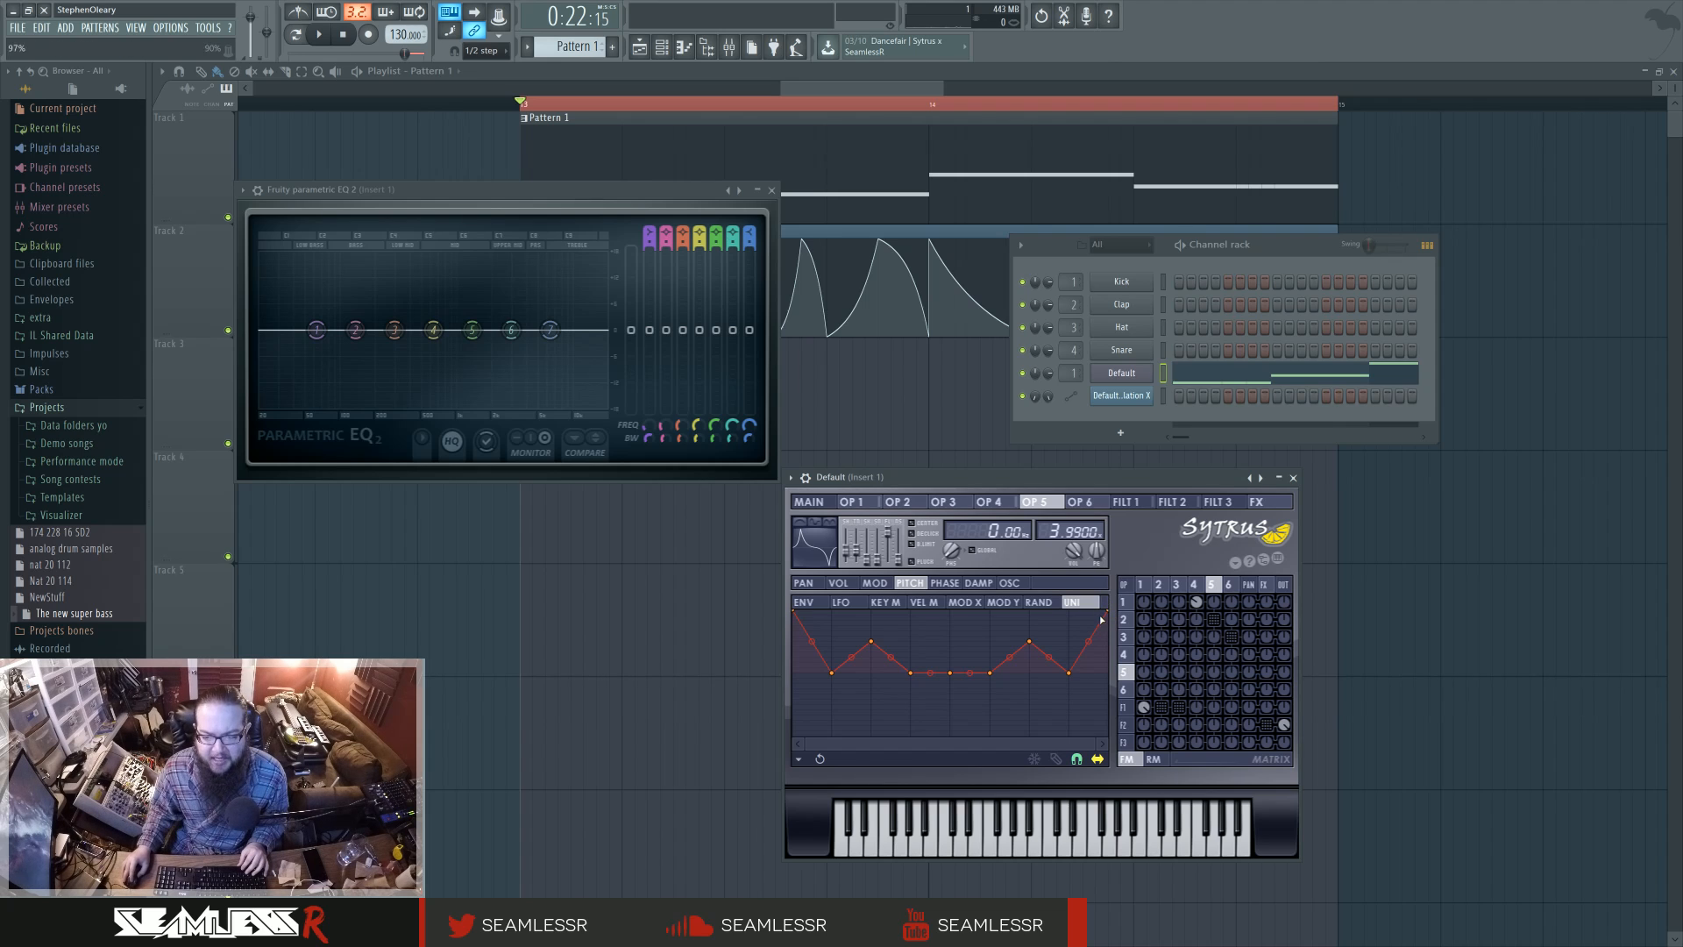
click(1096, 551)
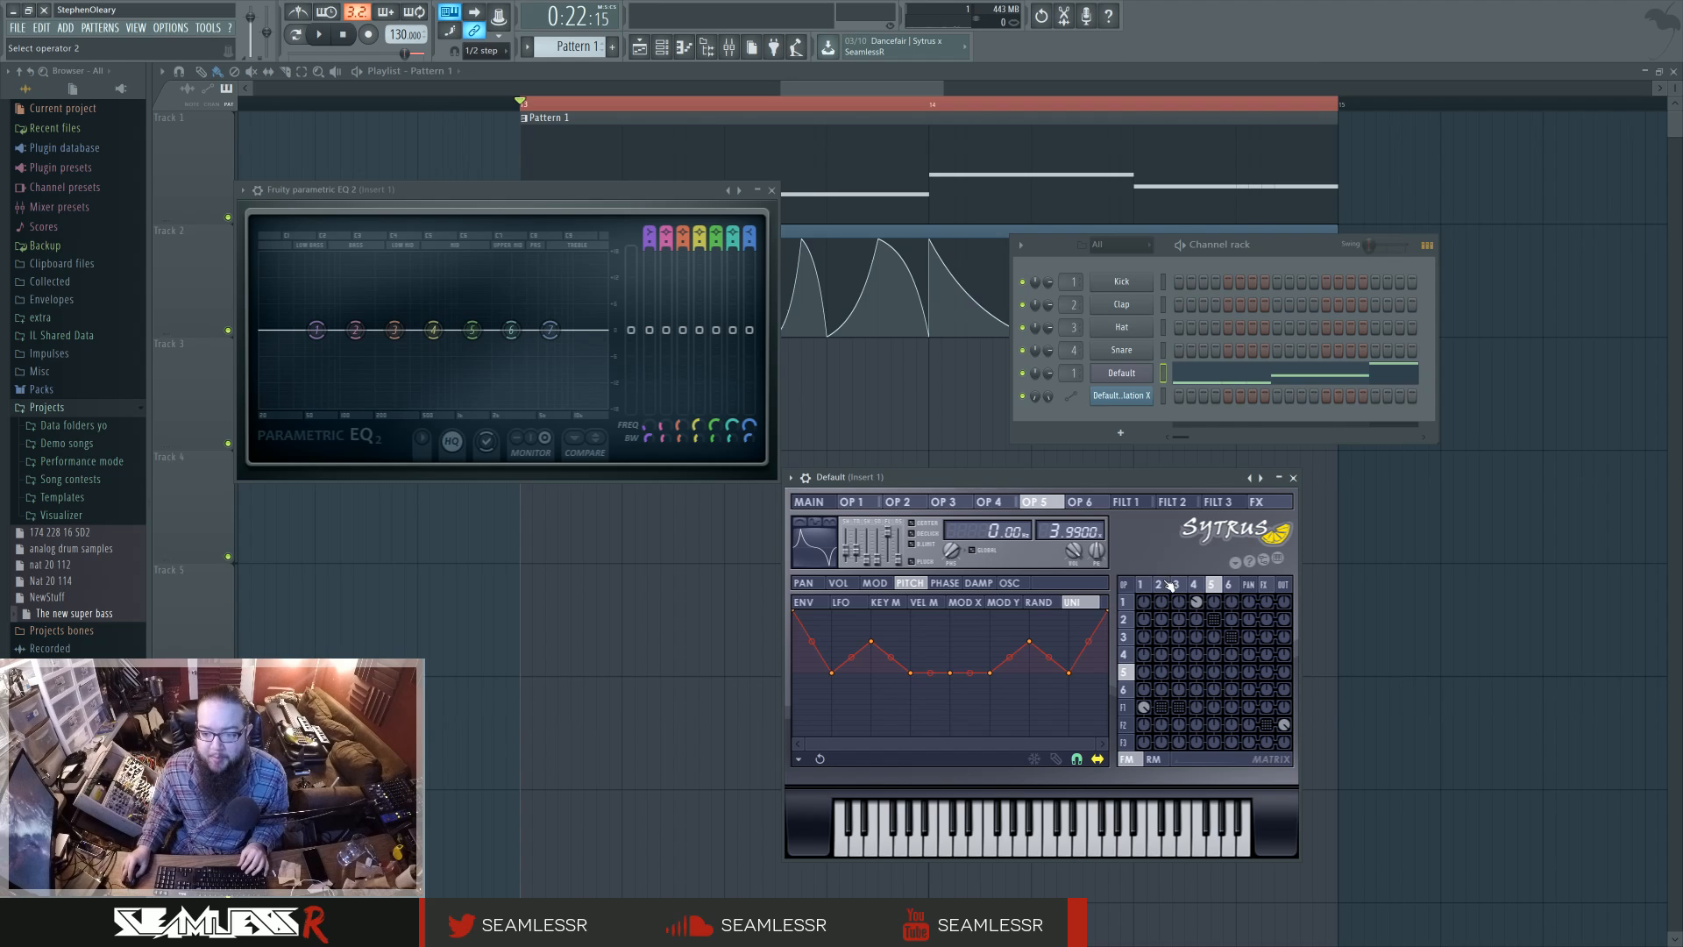
Check the unison pitch mapping and frequency ratios of operators 3, 2 and 1
click(944, 502)
click(898, 501)
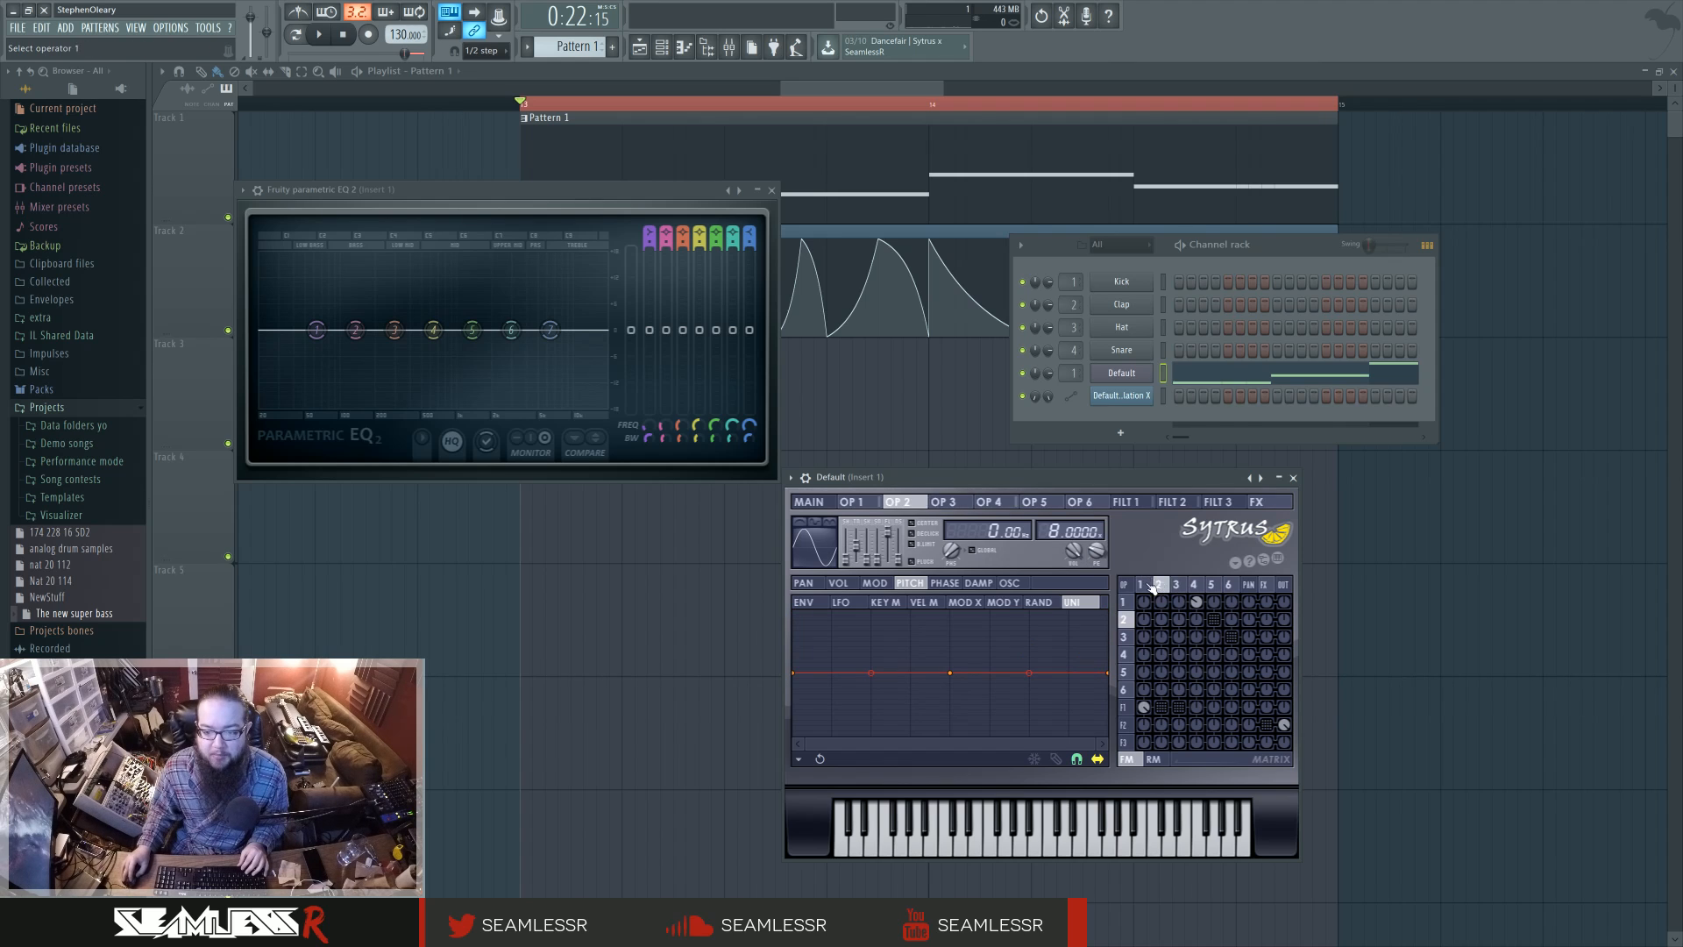
click(850, 502)
drag(1096, 550, 1099, 561)
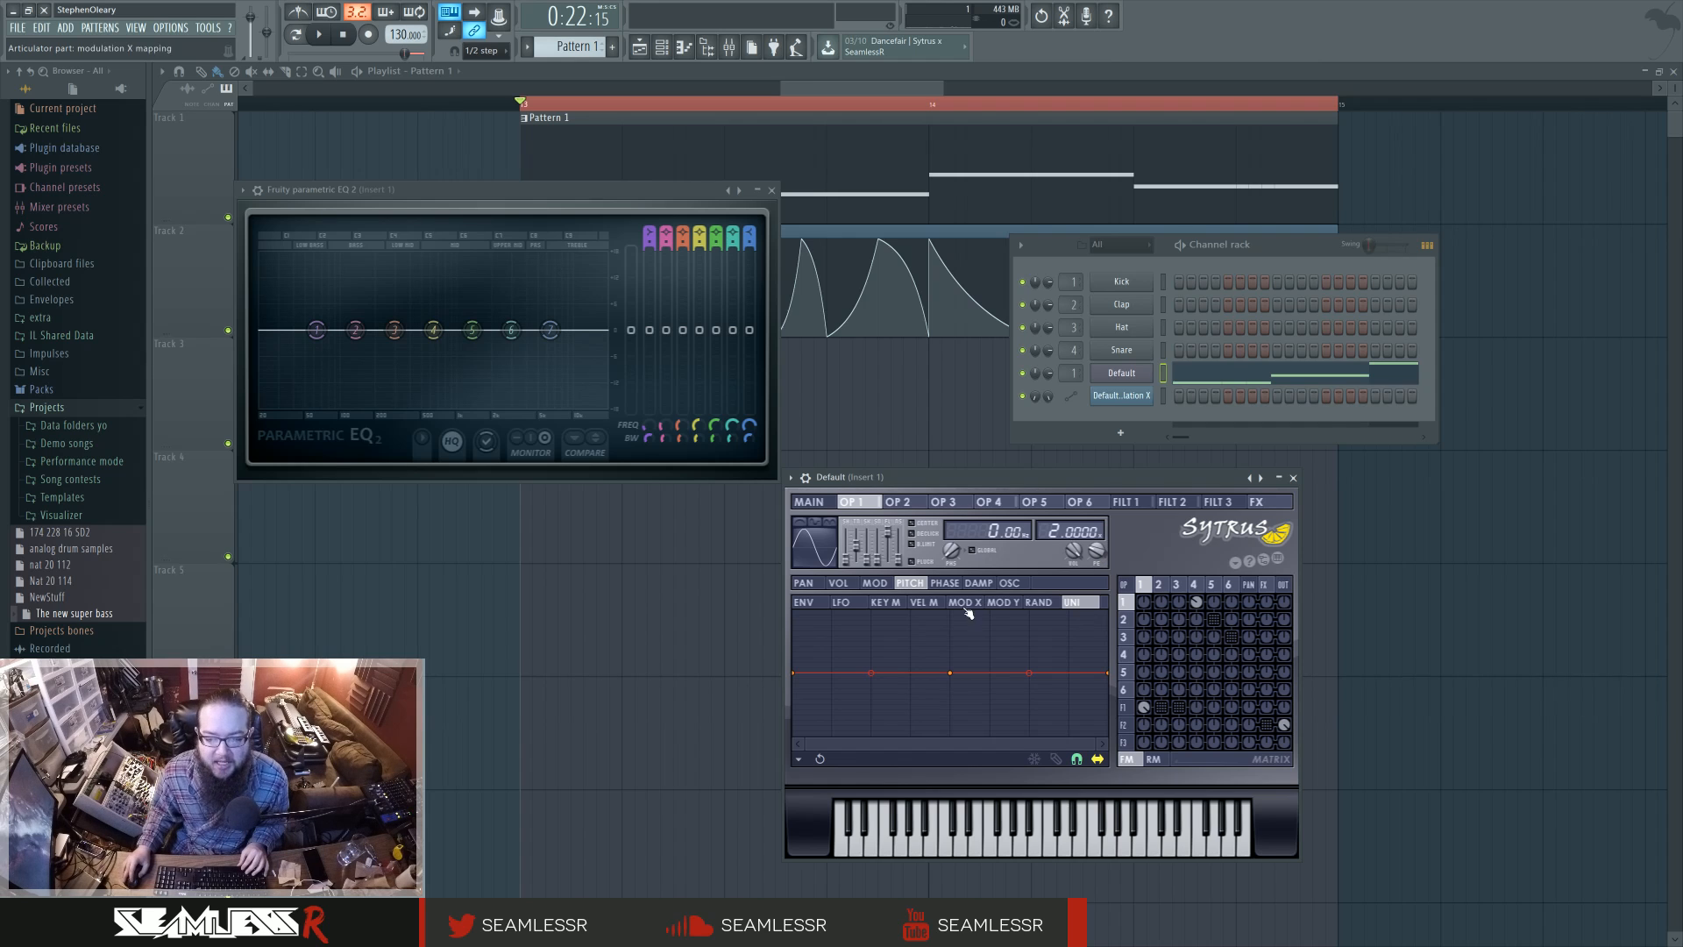
Inspect operator 1's pitch mappings for velocity, key and Modulation Y
click(921, 602)
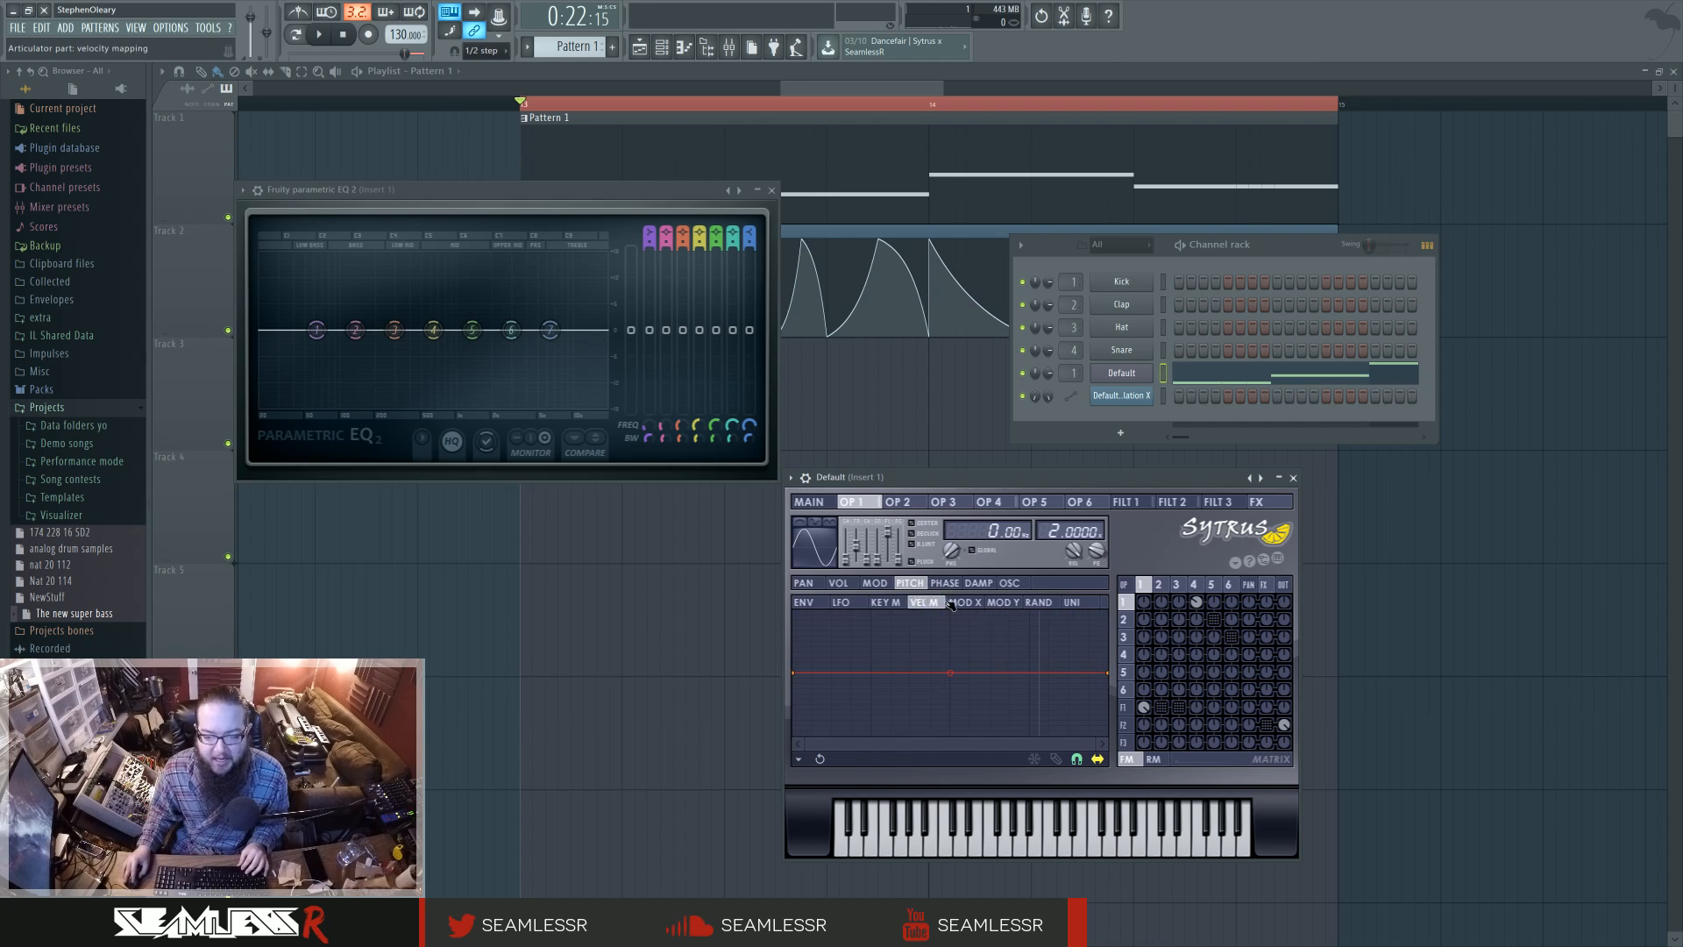
click(864, 602)
click(879, 602)
click(1003, 603)
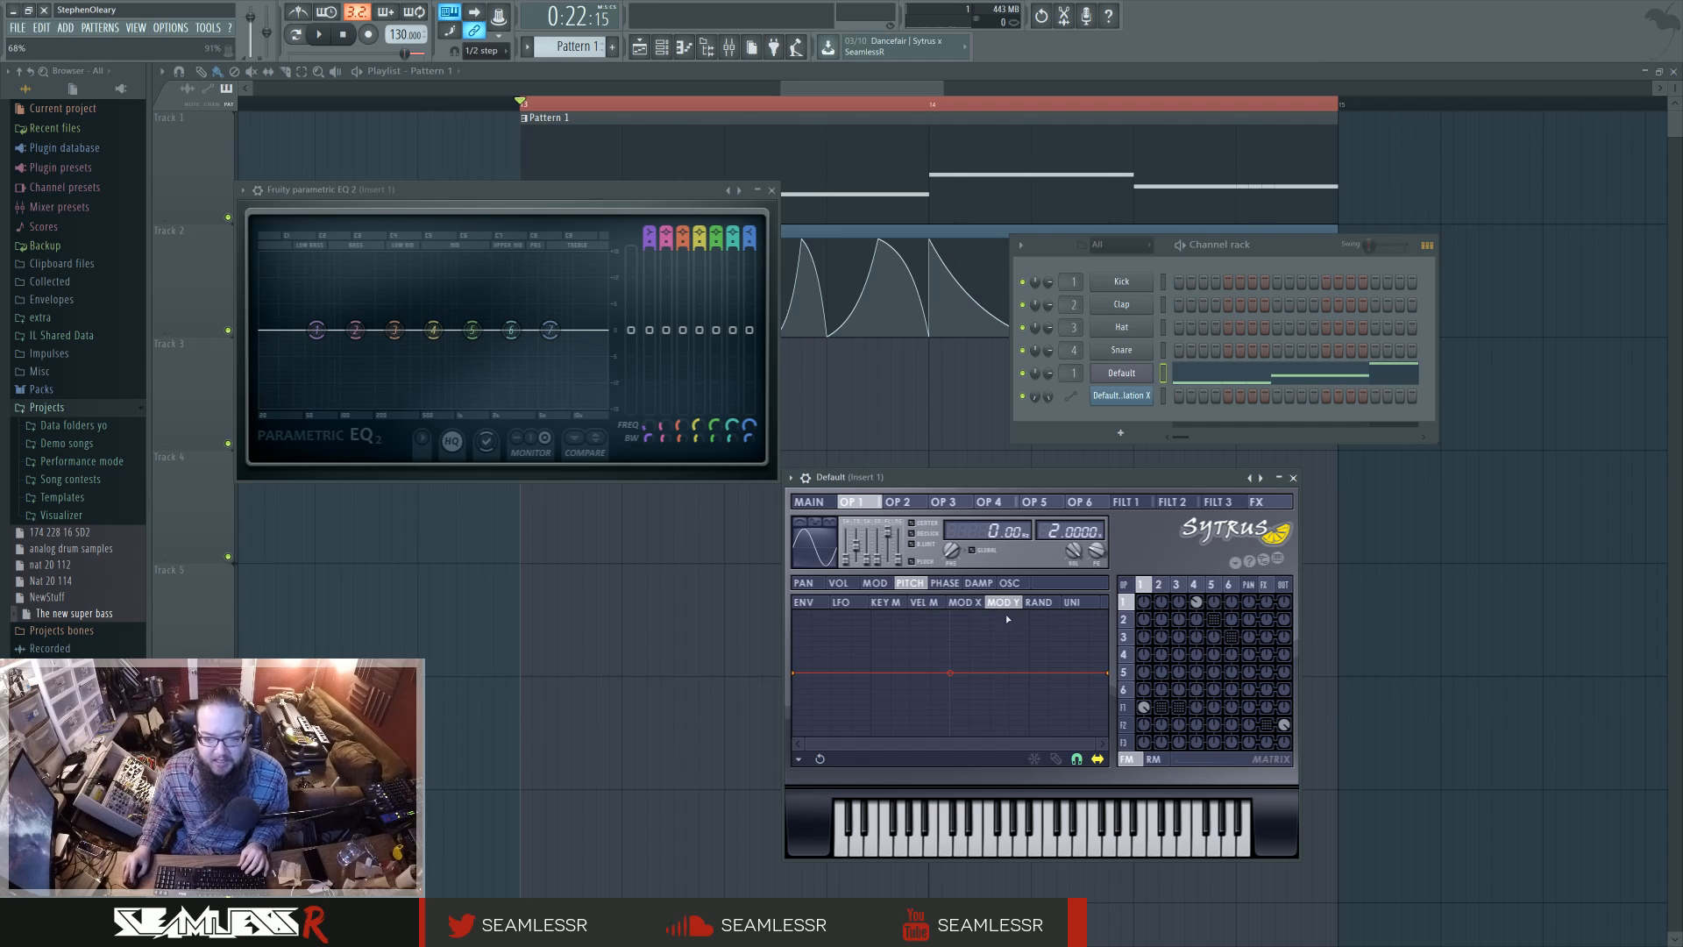
Check operator 5's unison pitch mapping, then replace operator 1 modulated by 4 with operator 2 modulated by 5 into filter 1, auditioning the pattern
drag(1108, 675, 1108, 673)
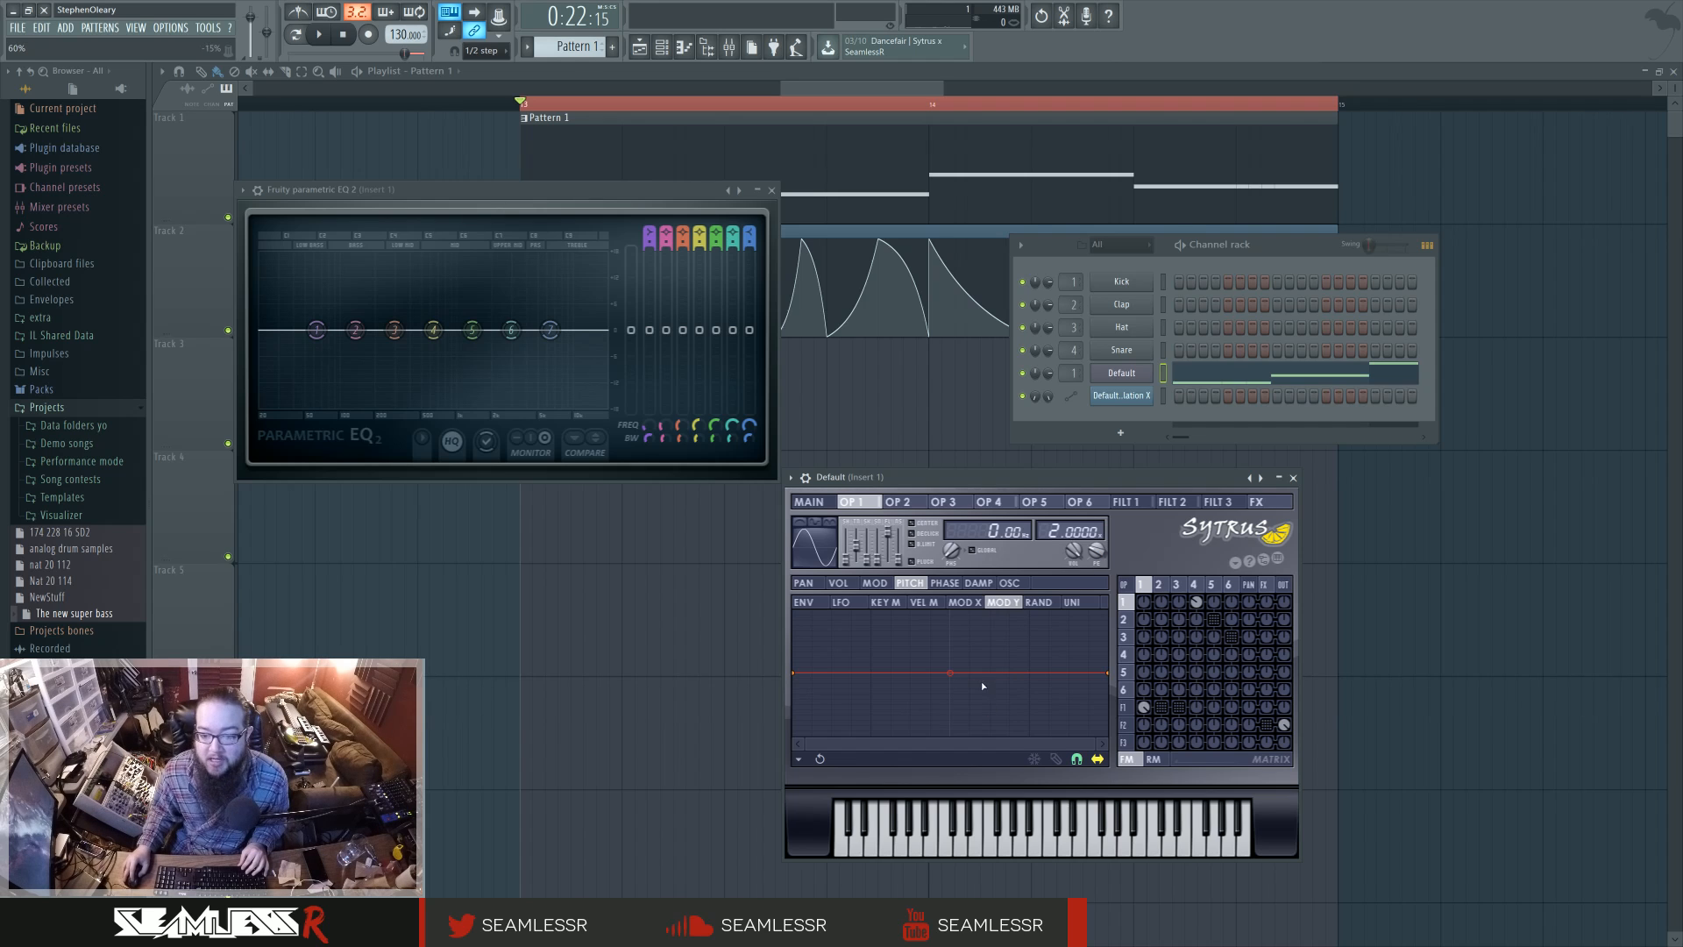
click(1194, 585)
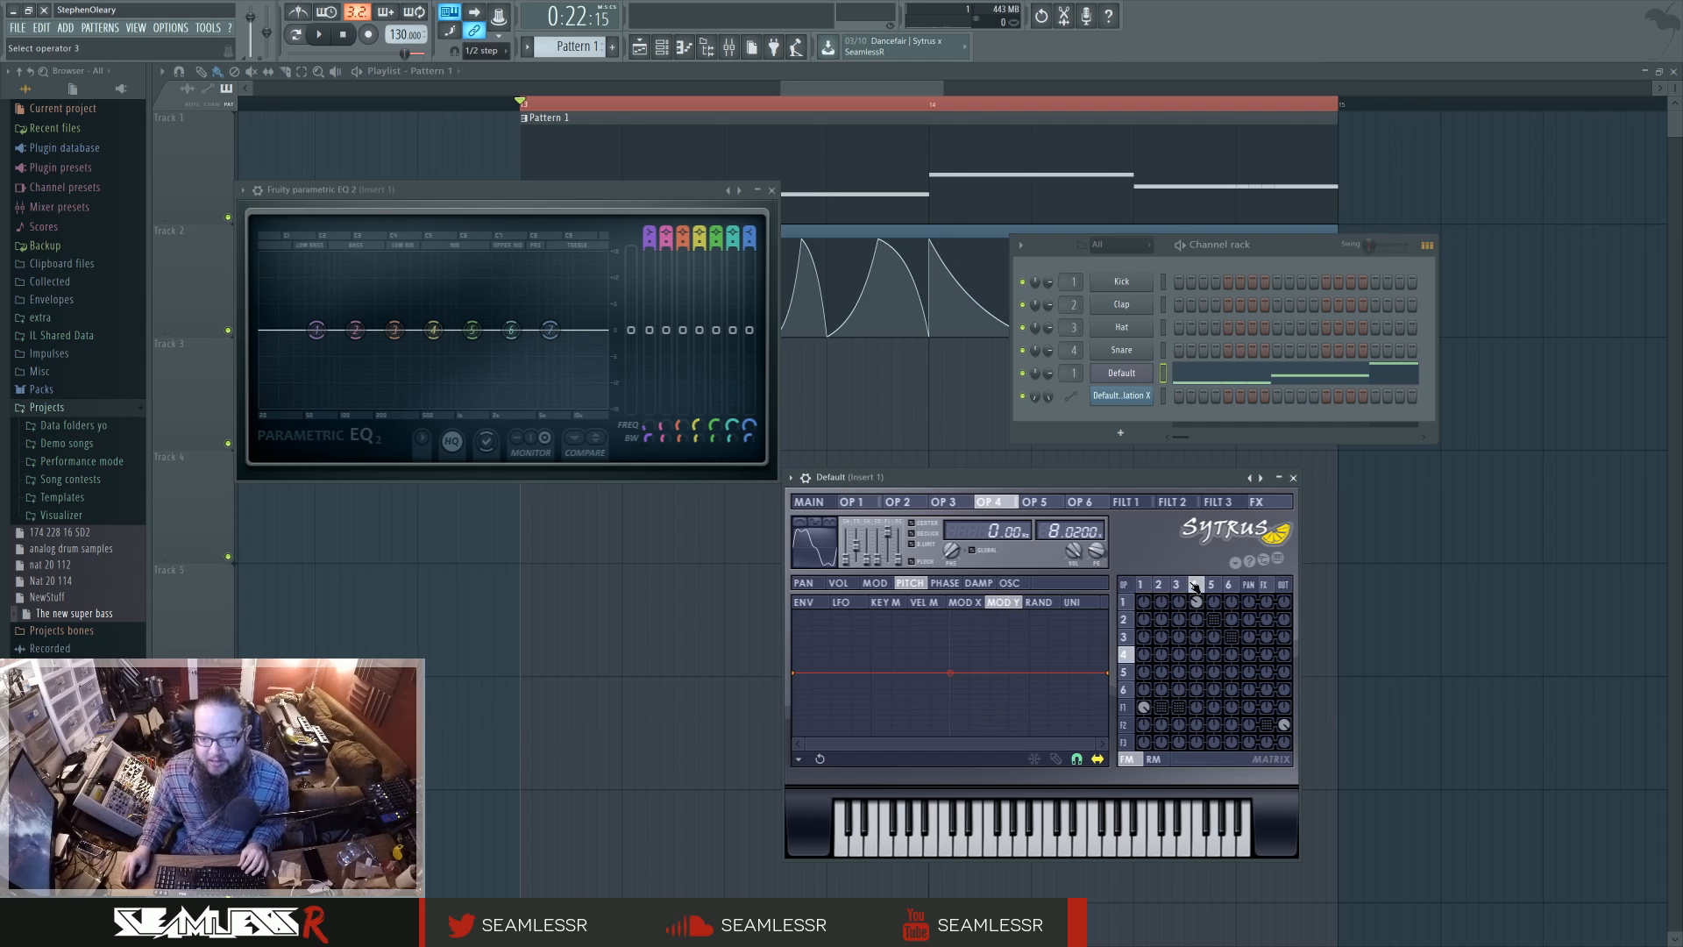
click(1211, 585)
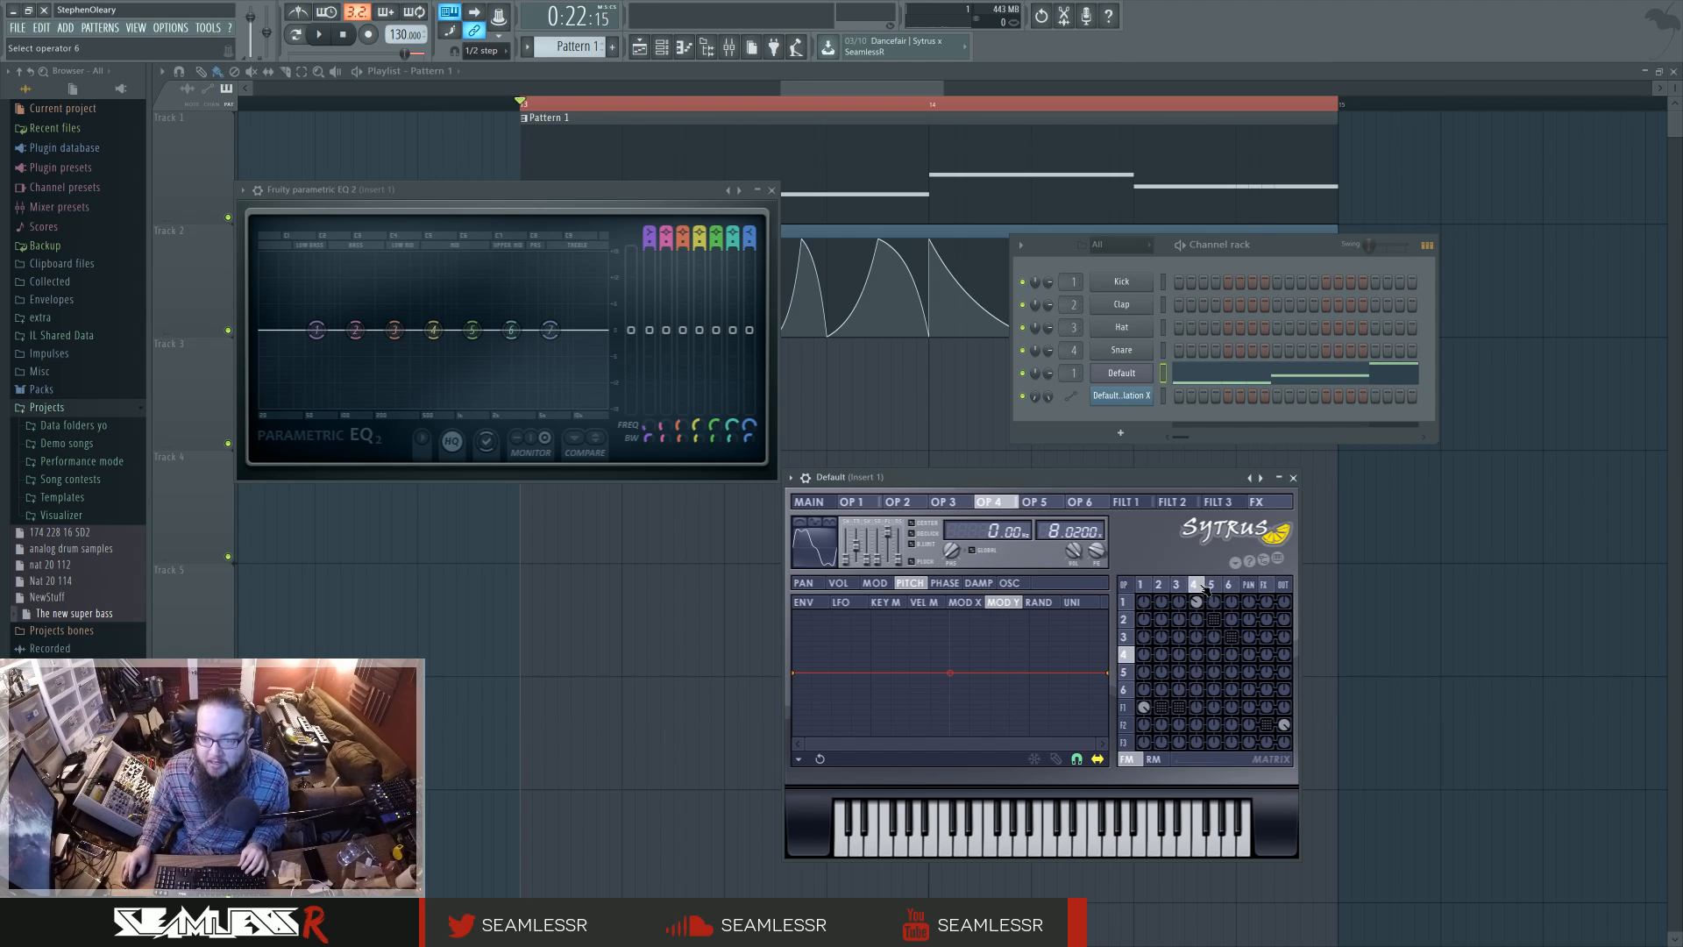
click(1080, 603)
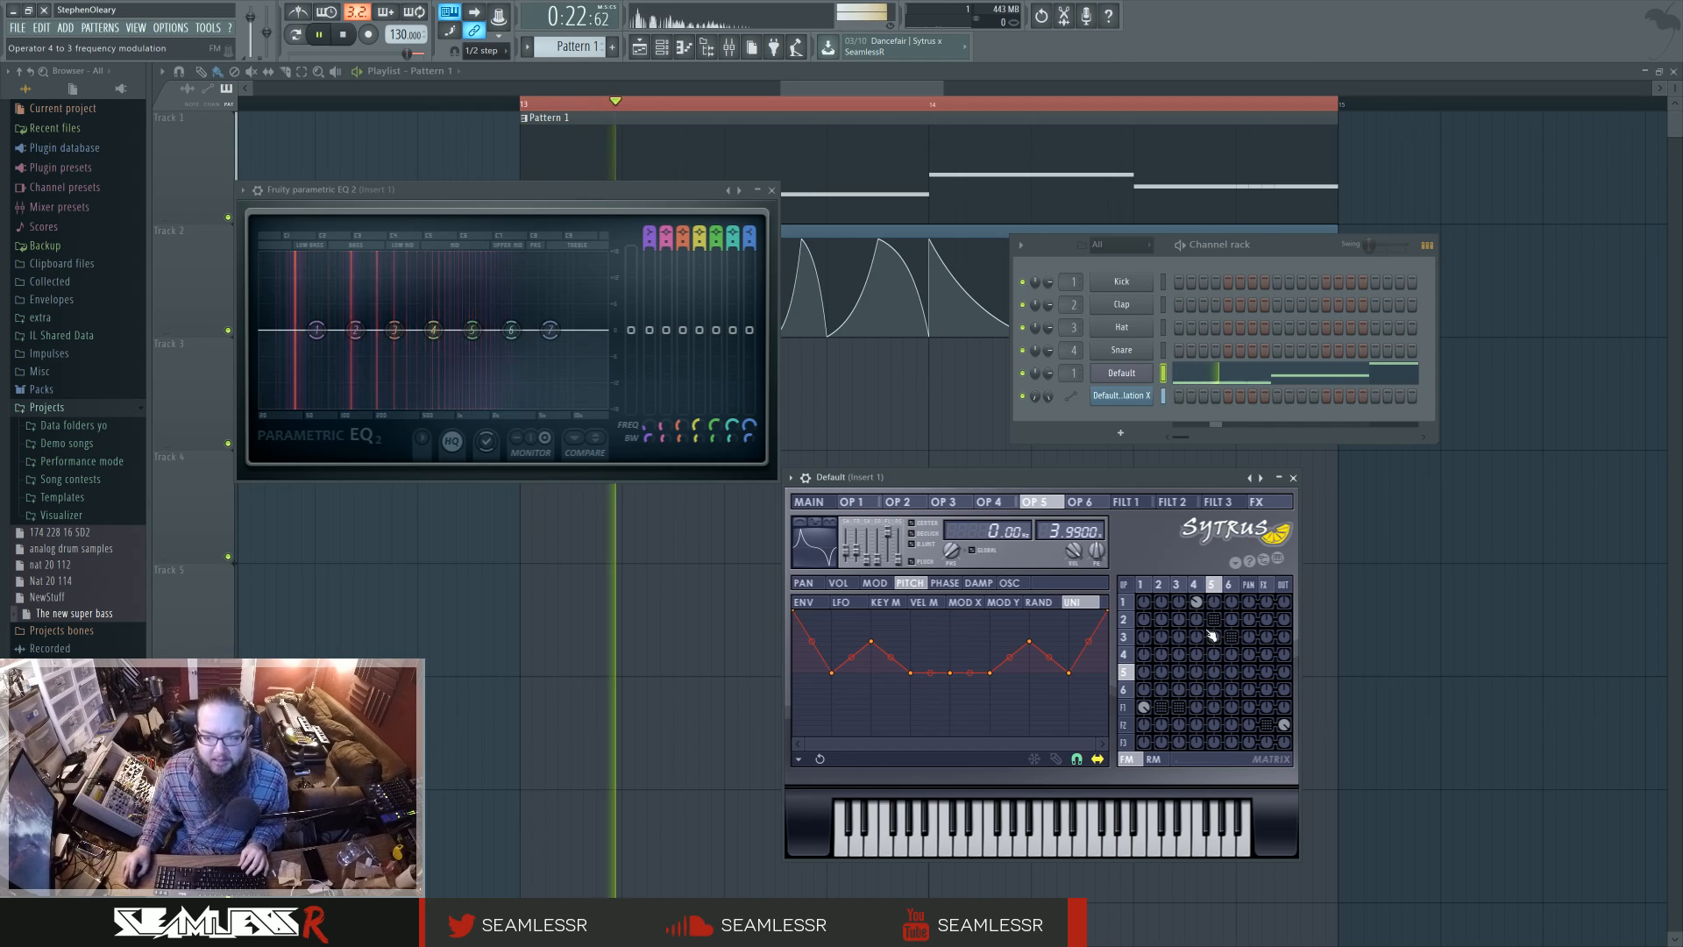
key(space)
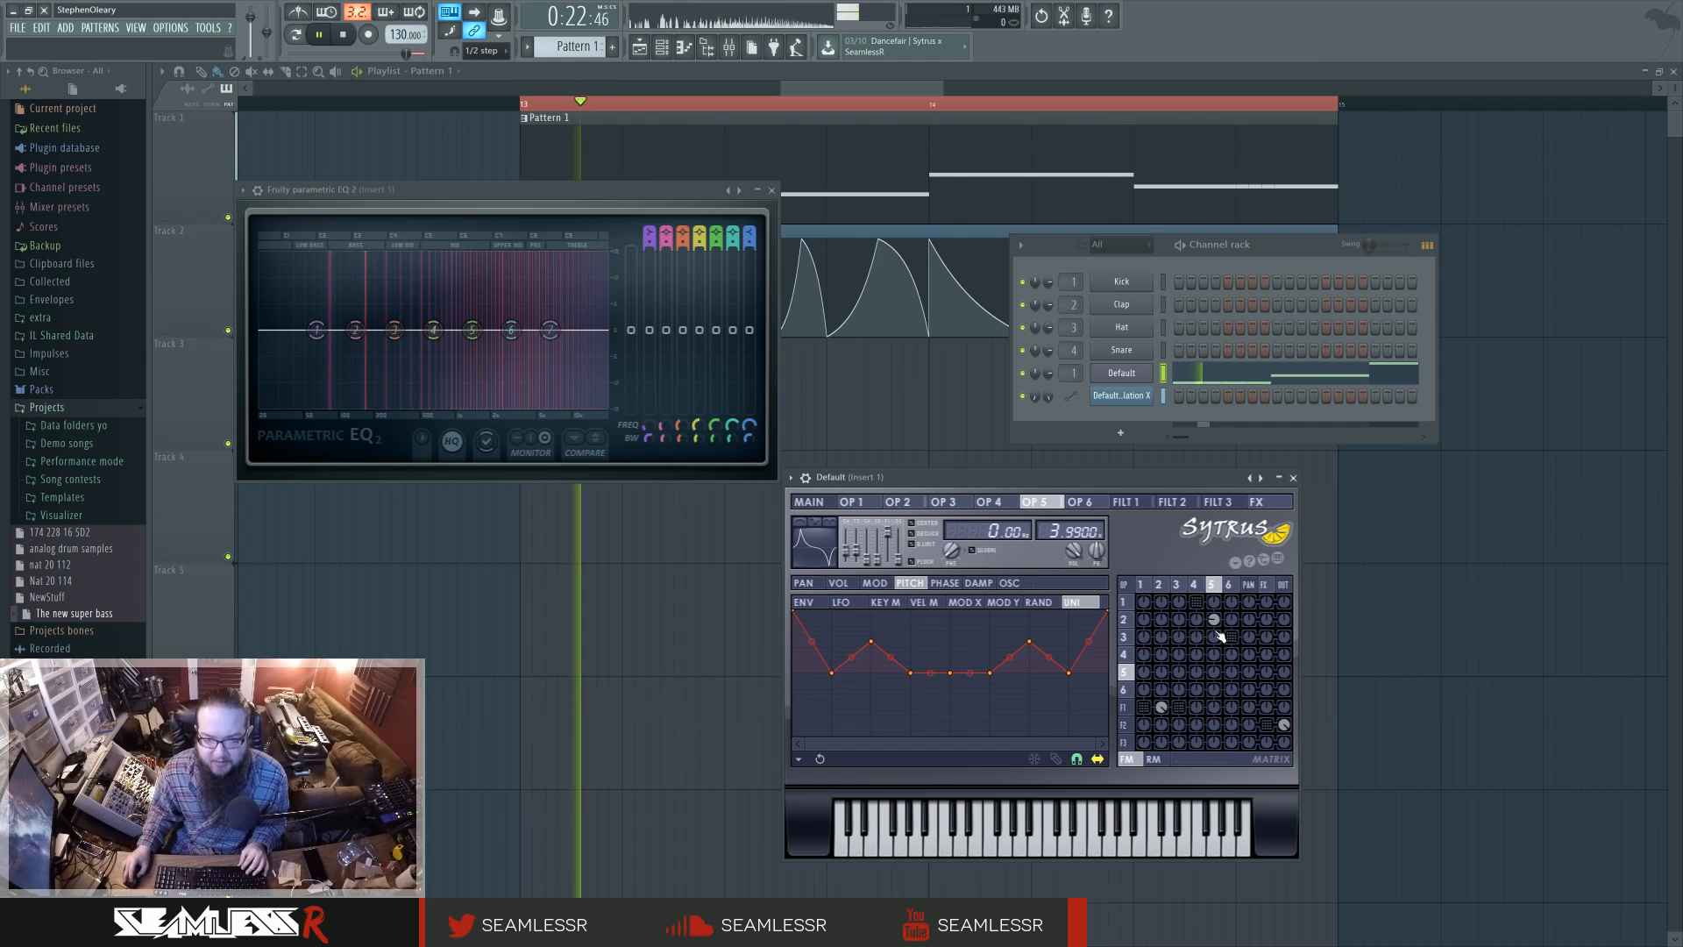
key(space)
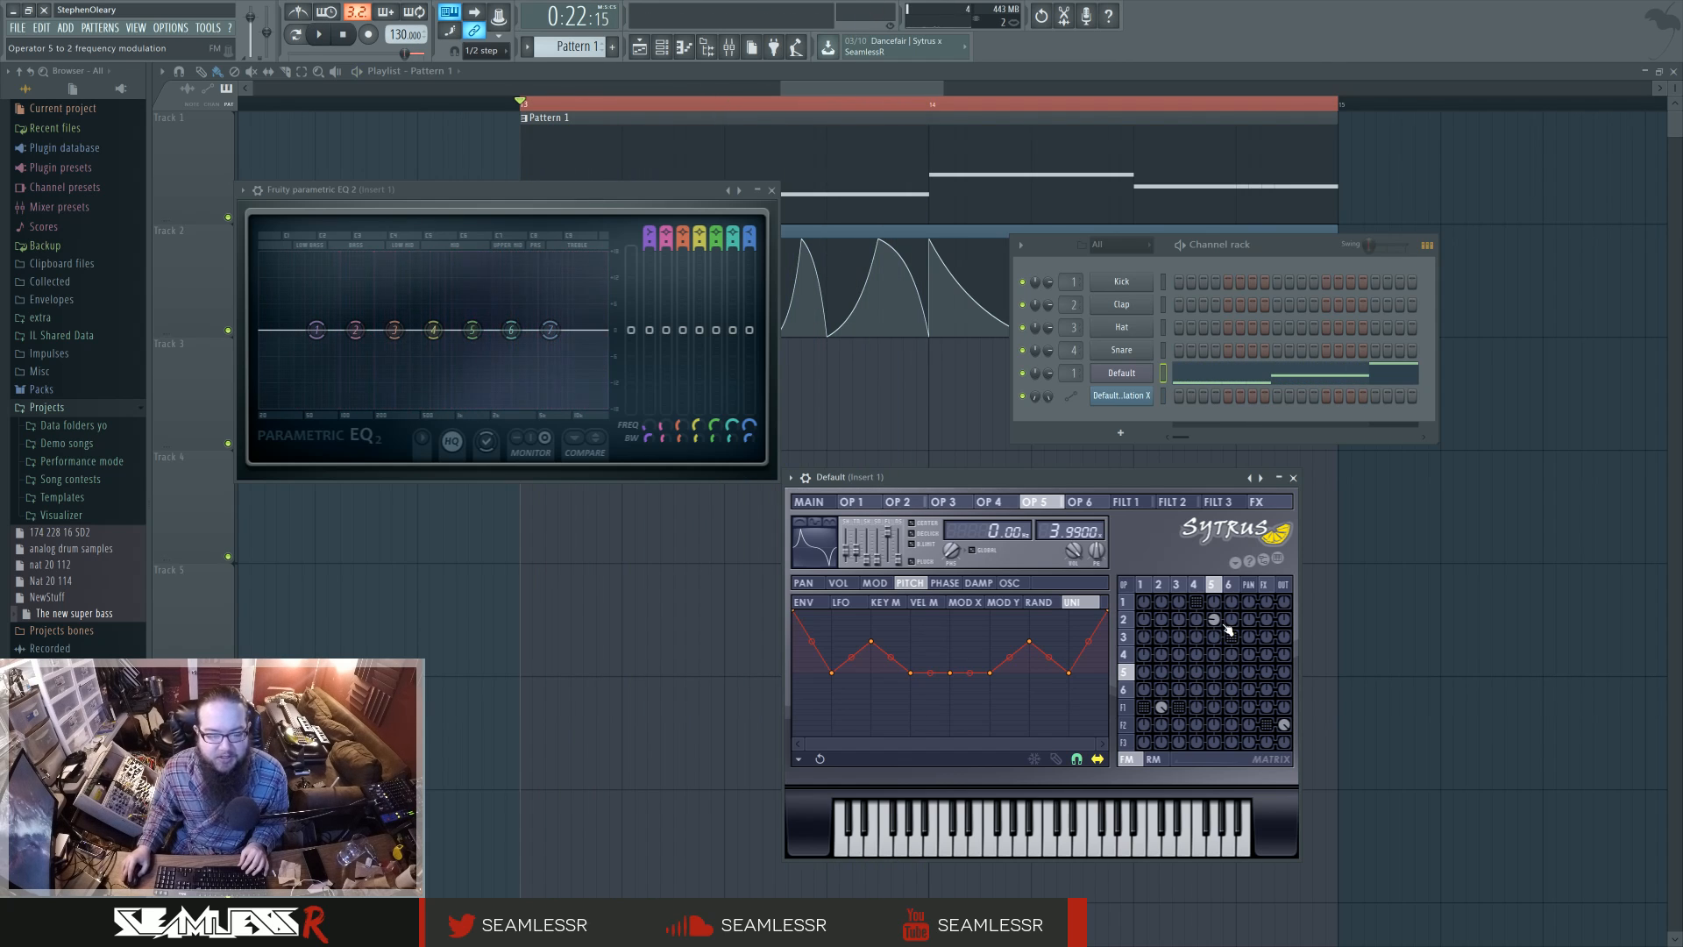
Audition the pattern while checking the main unison settings, including unison pitch, and return to operator 5's unison pitch mapping
click(808, 501)
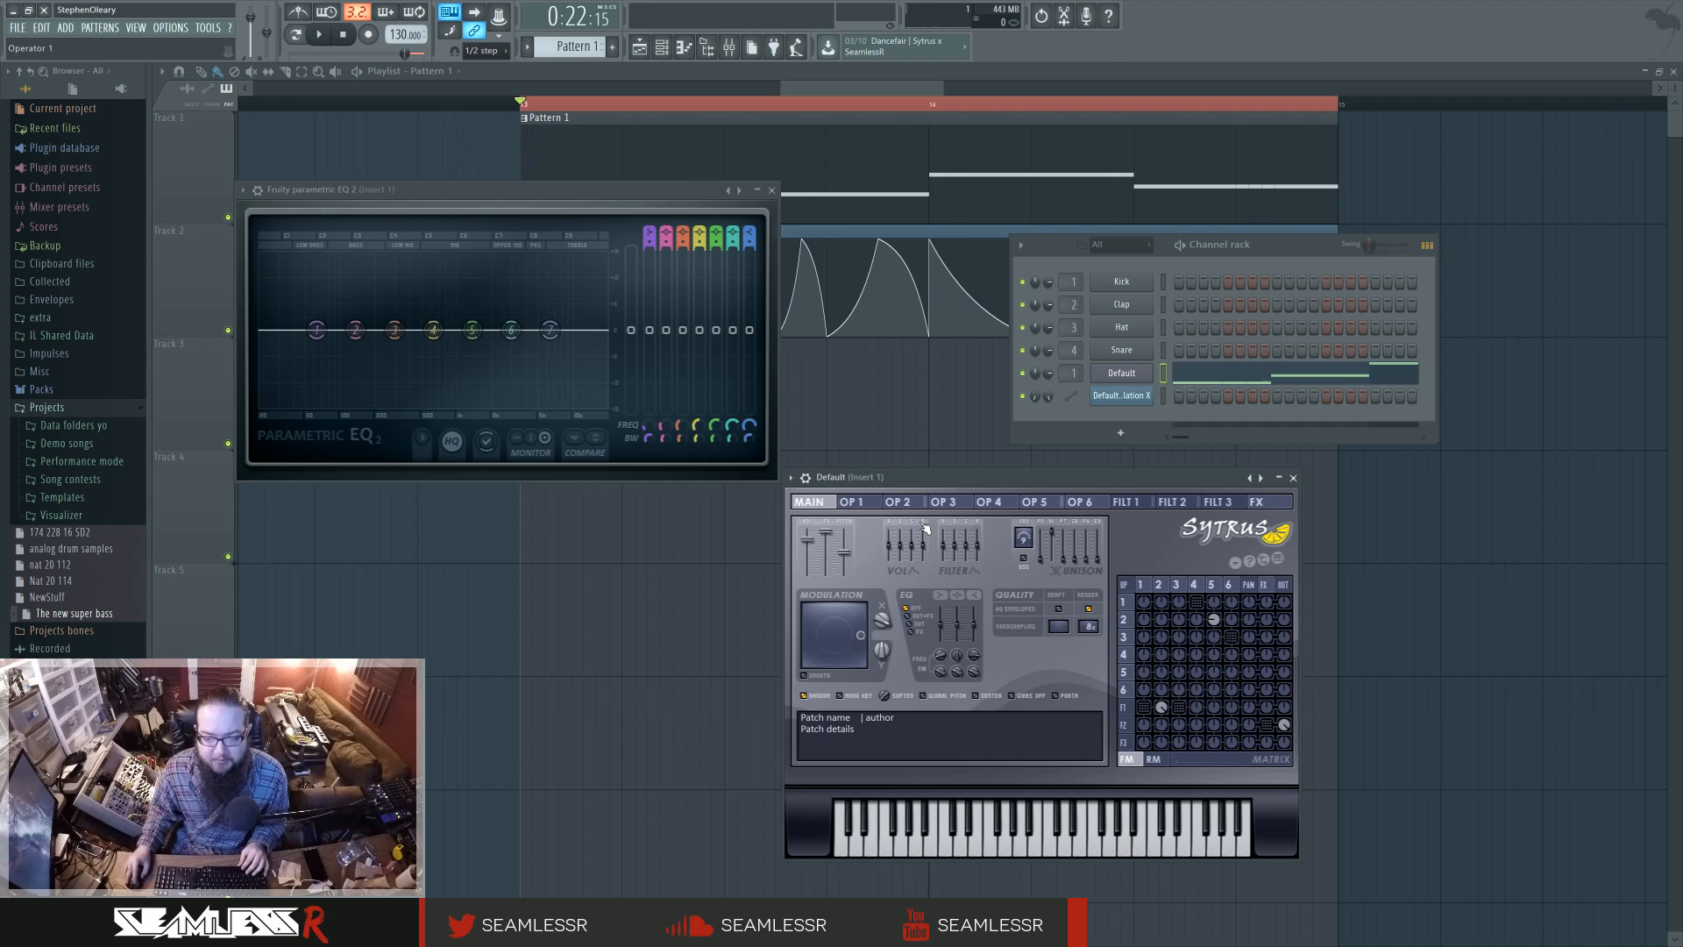
key(space)
key(space)
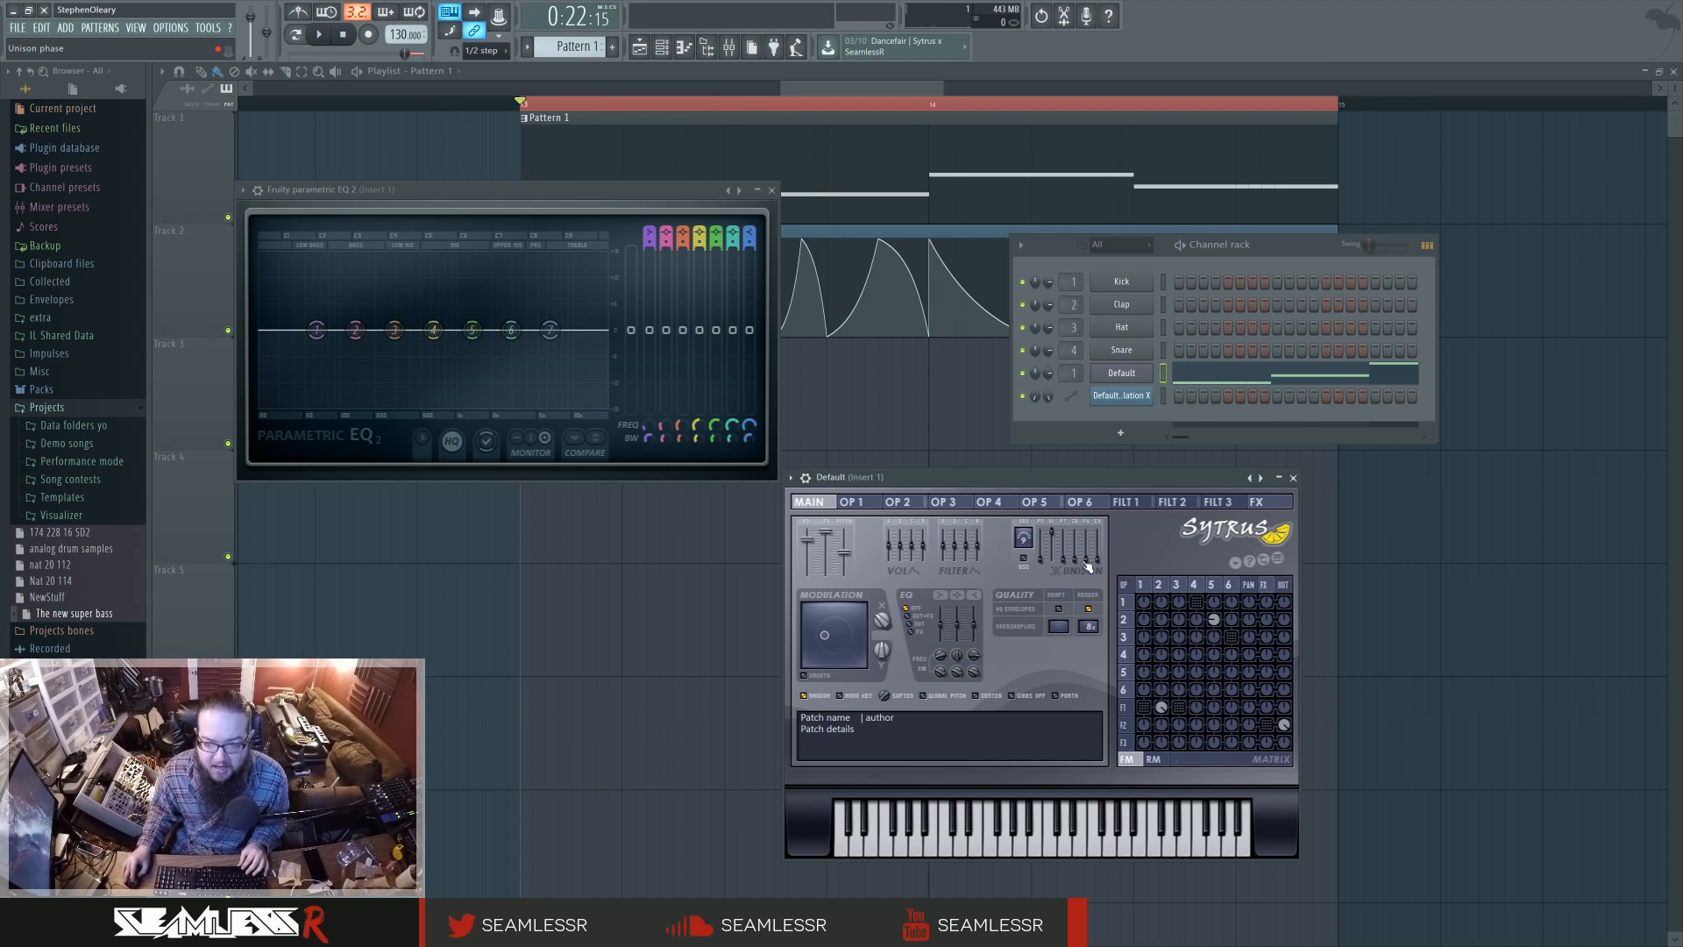
click(1055, 545)
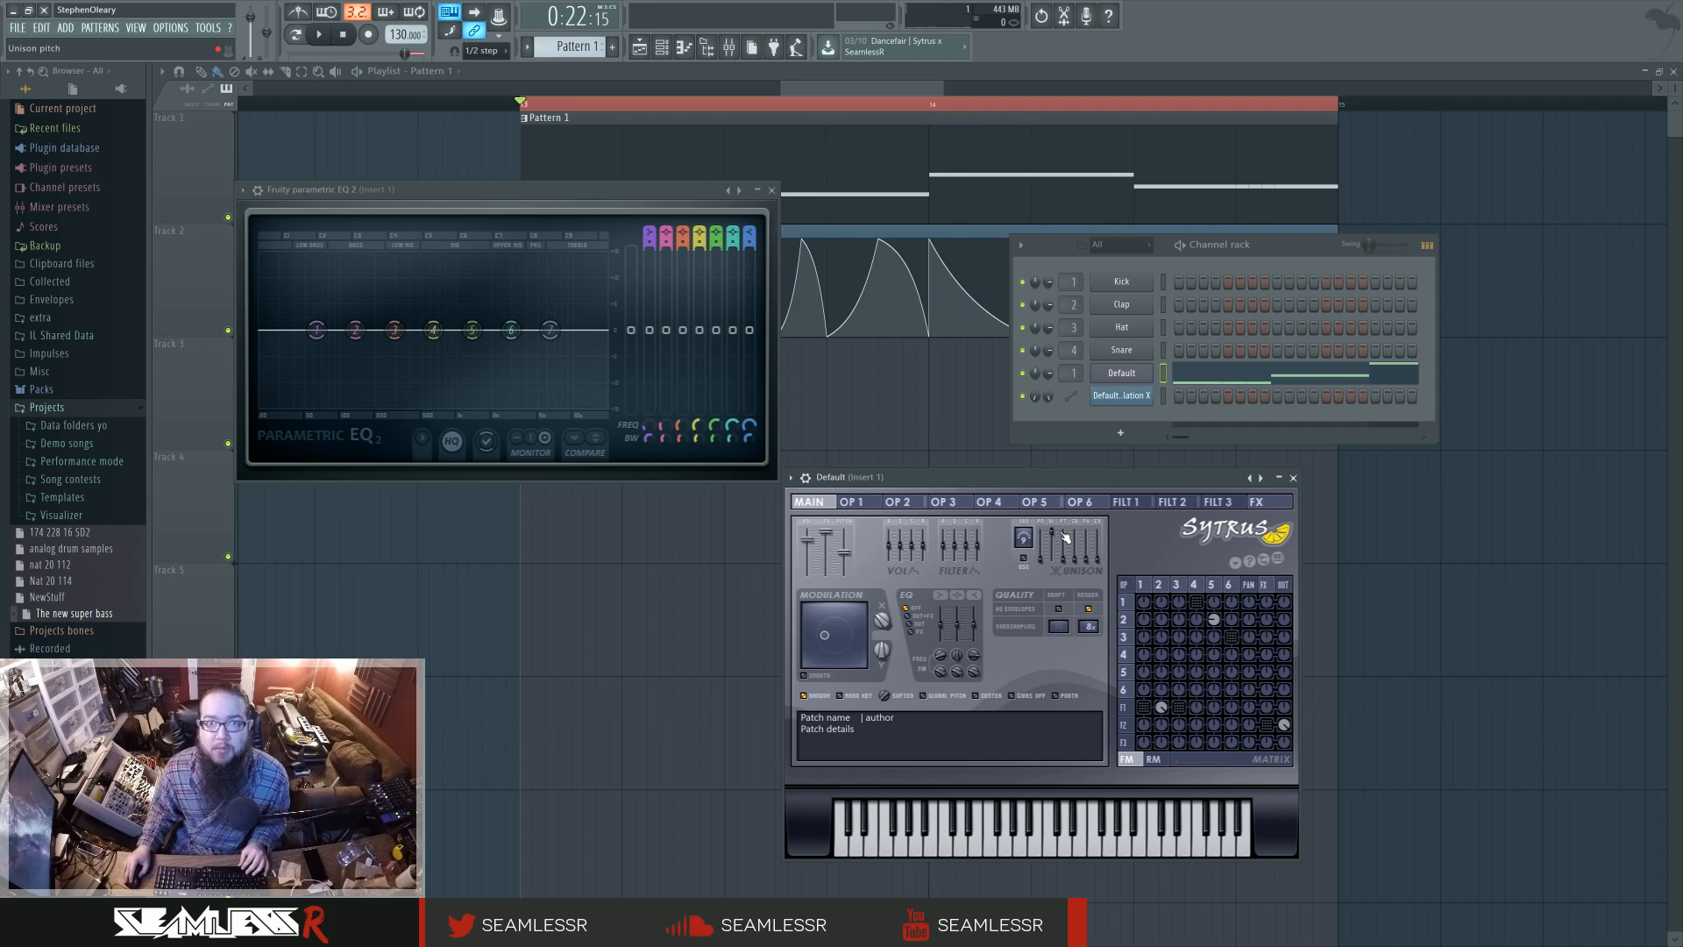
click(1213, 585)
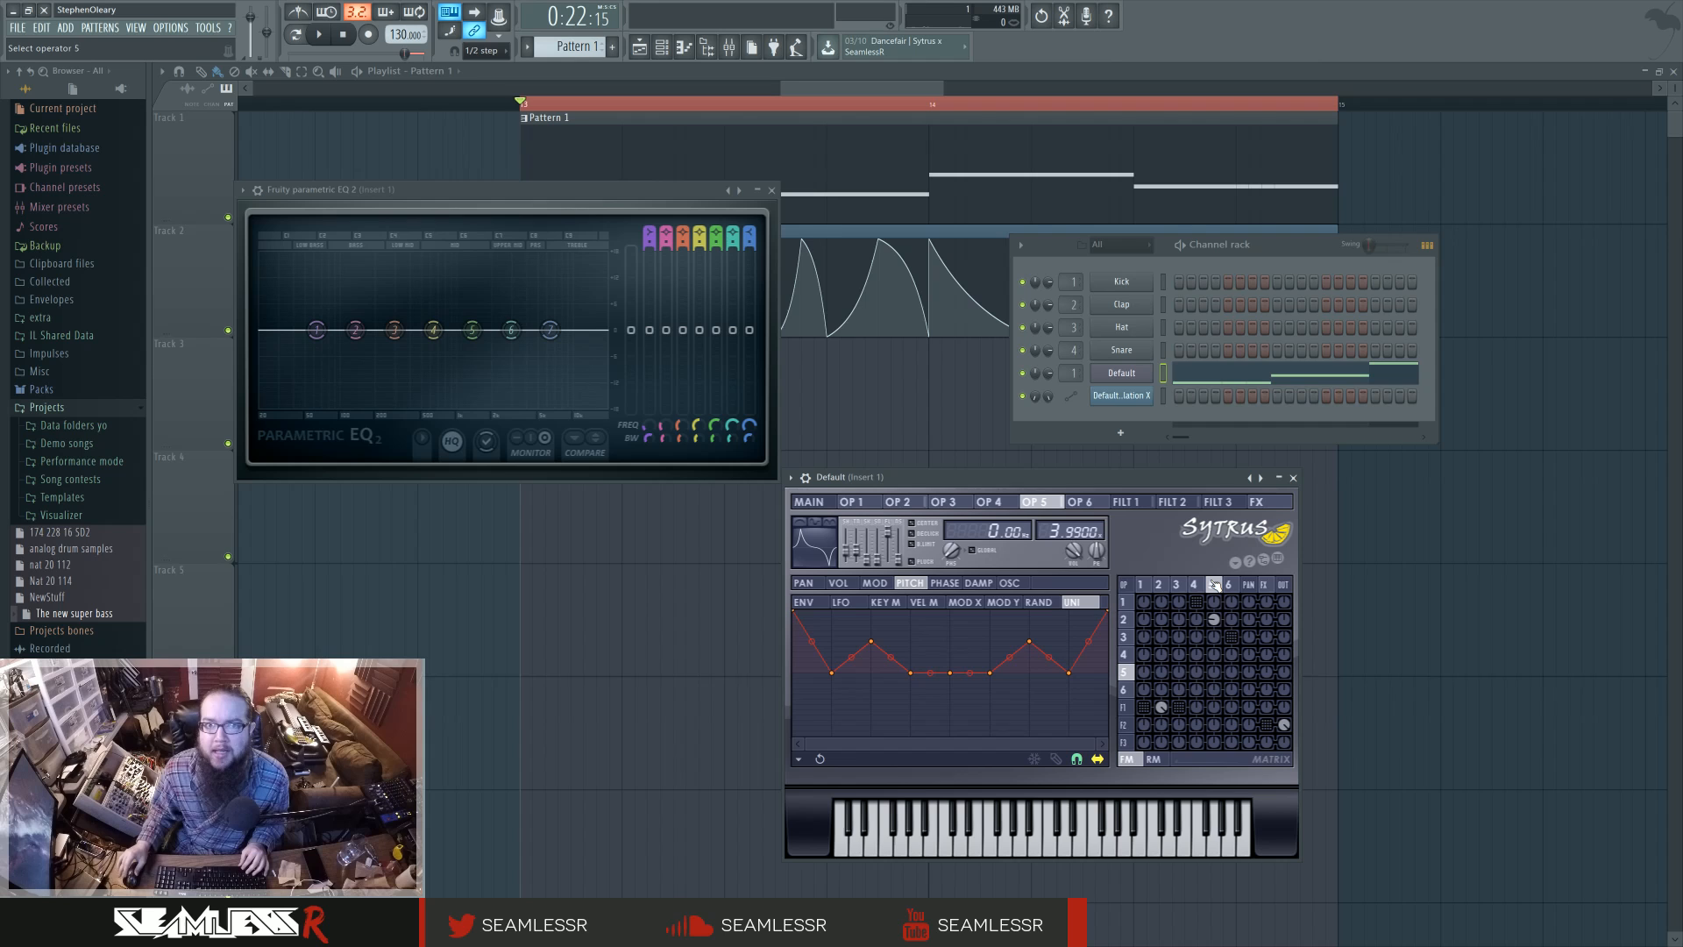
Remove operator 5's modulation and operator 2's filter 1 send, route operator 3 alone to filter 1, and audition it
key(space)
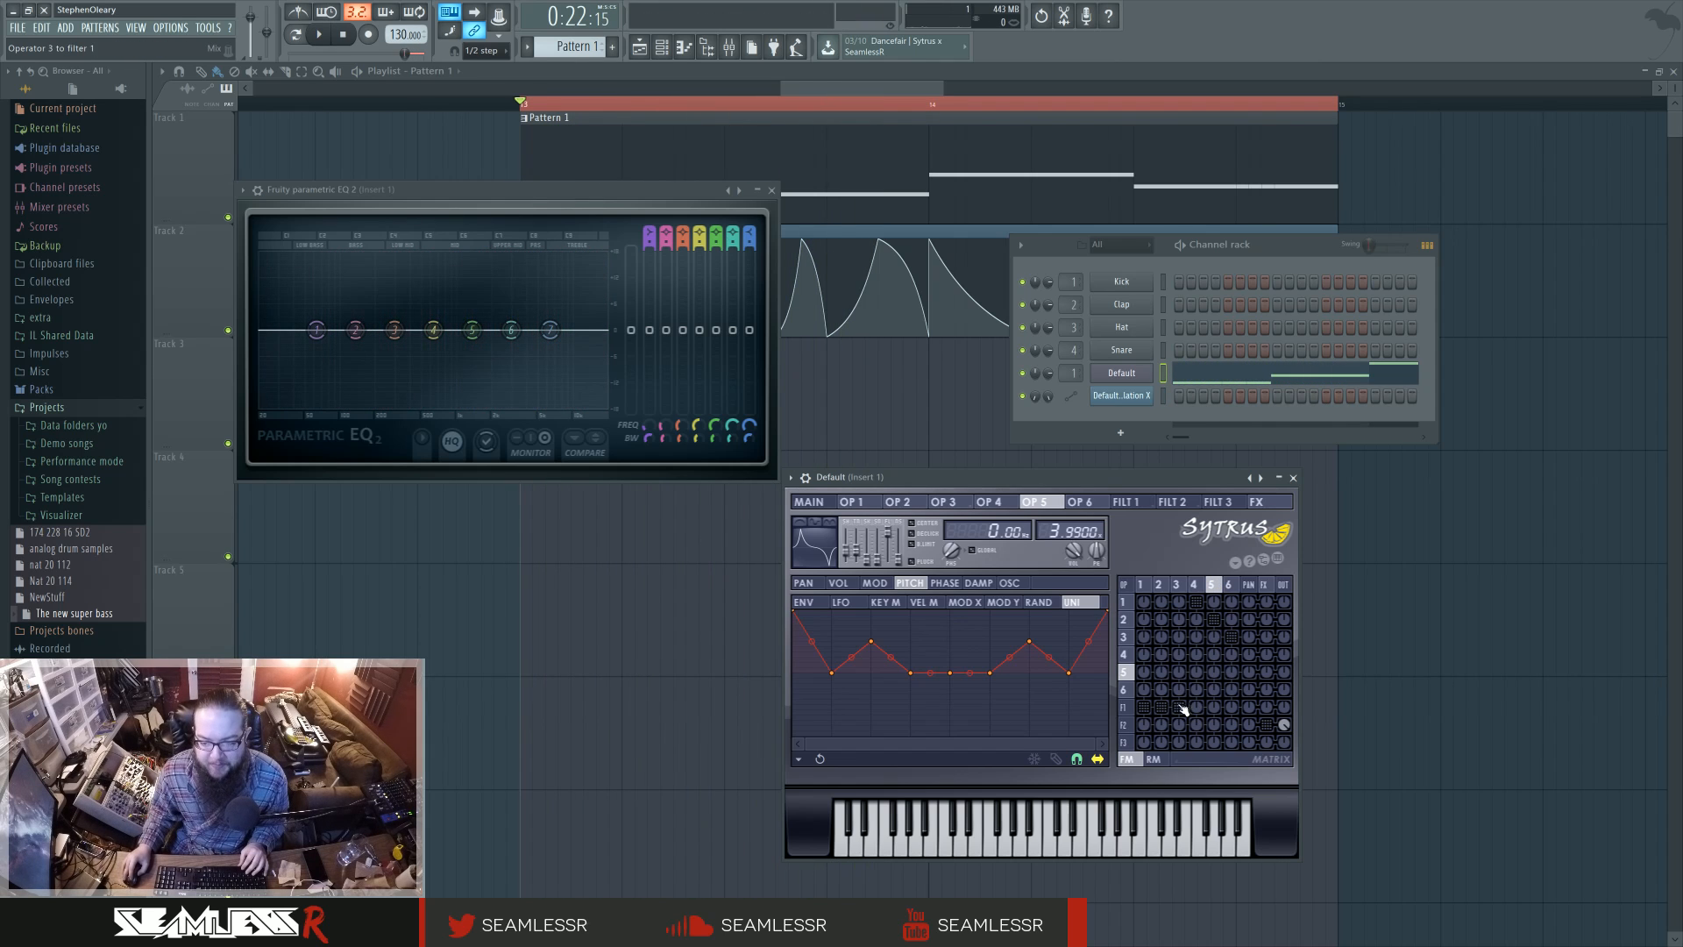
key(space)
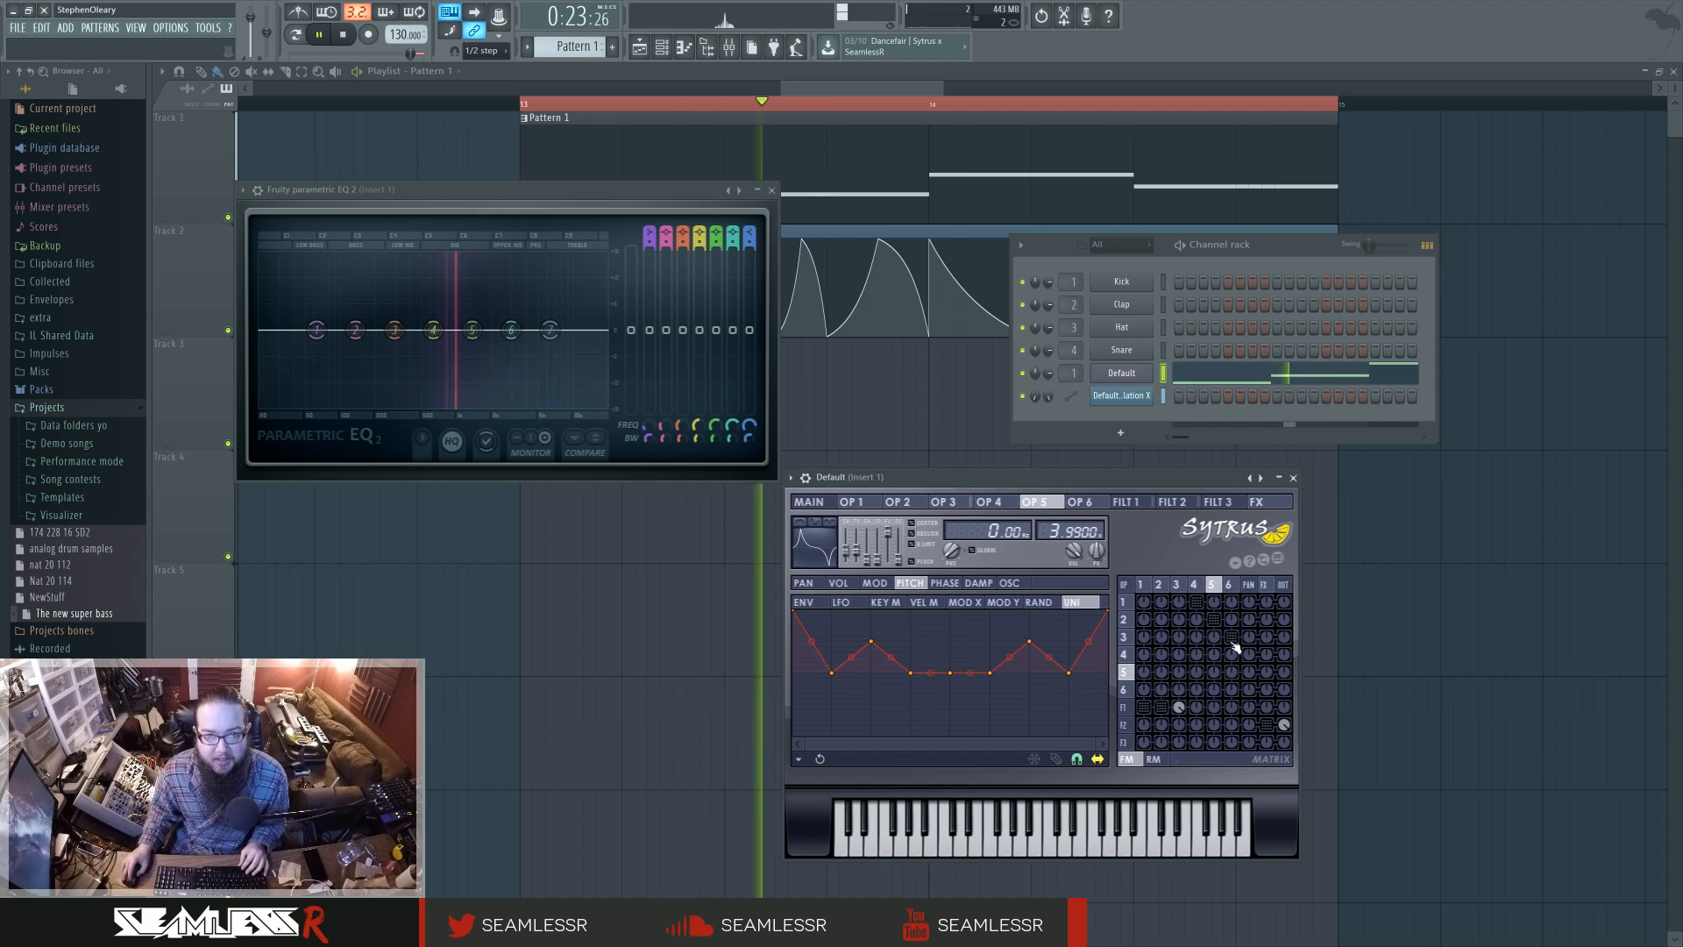
key(space)
click(828, 503)
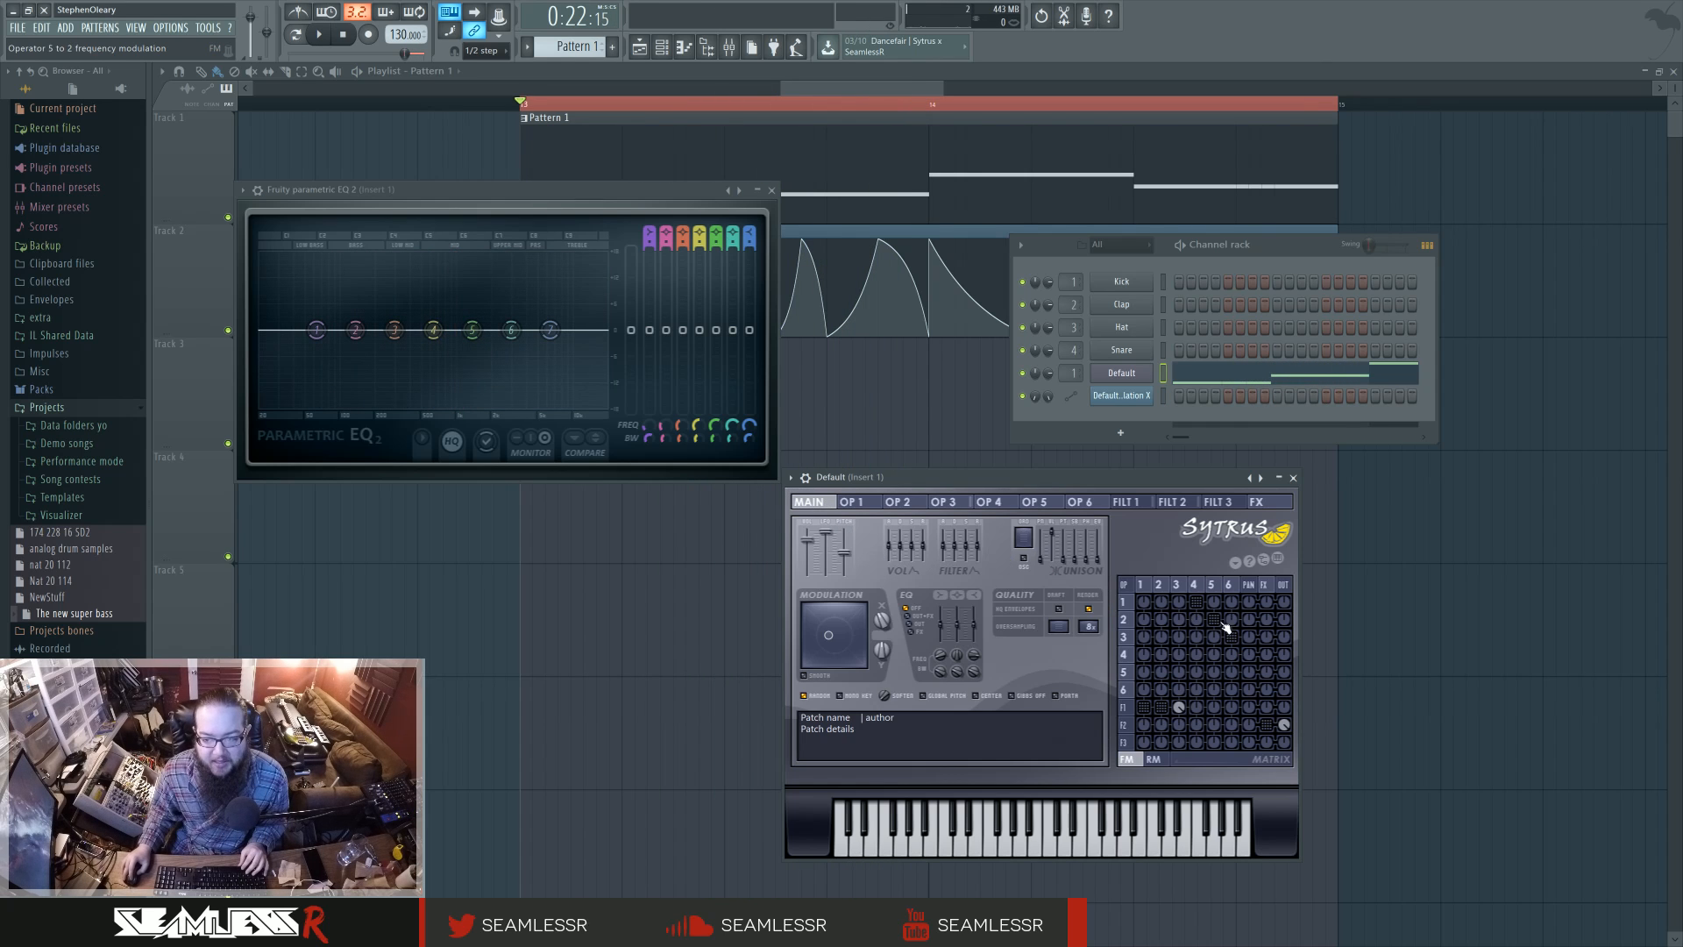
Modulate operator 3 with operator 6 and audition the pattern while checking operator 6's unison pitch mapping
click(1231, 585)
key(space)
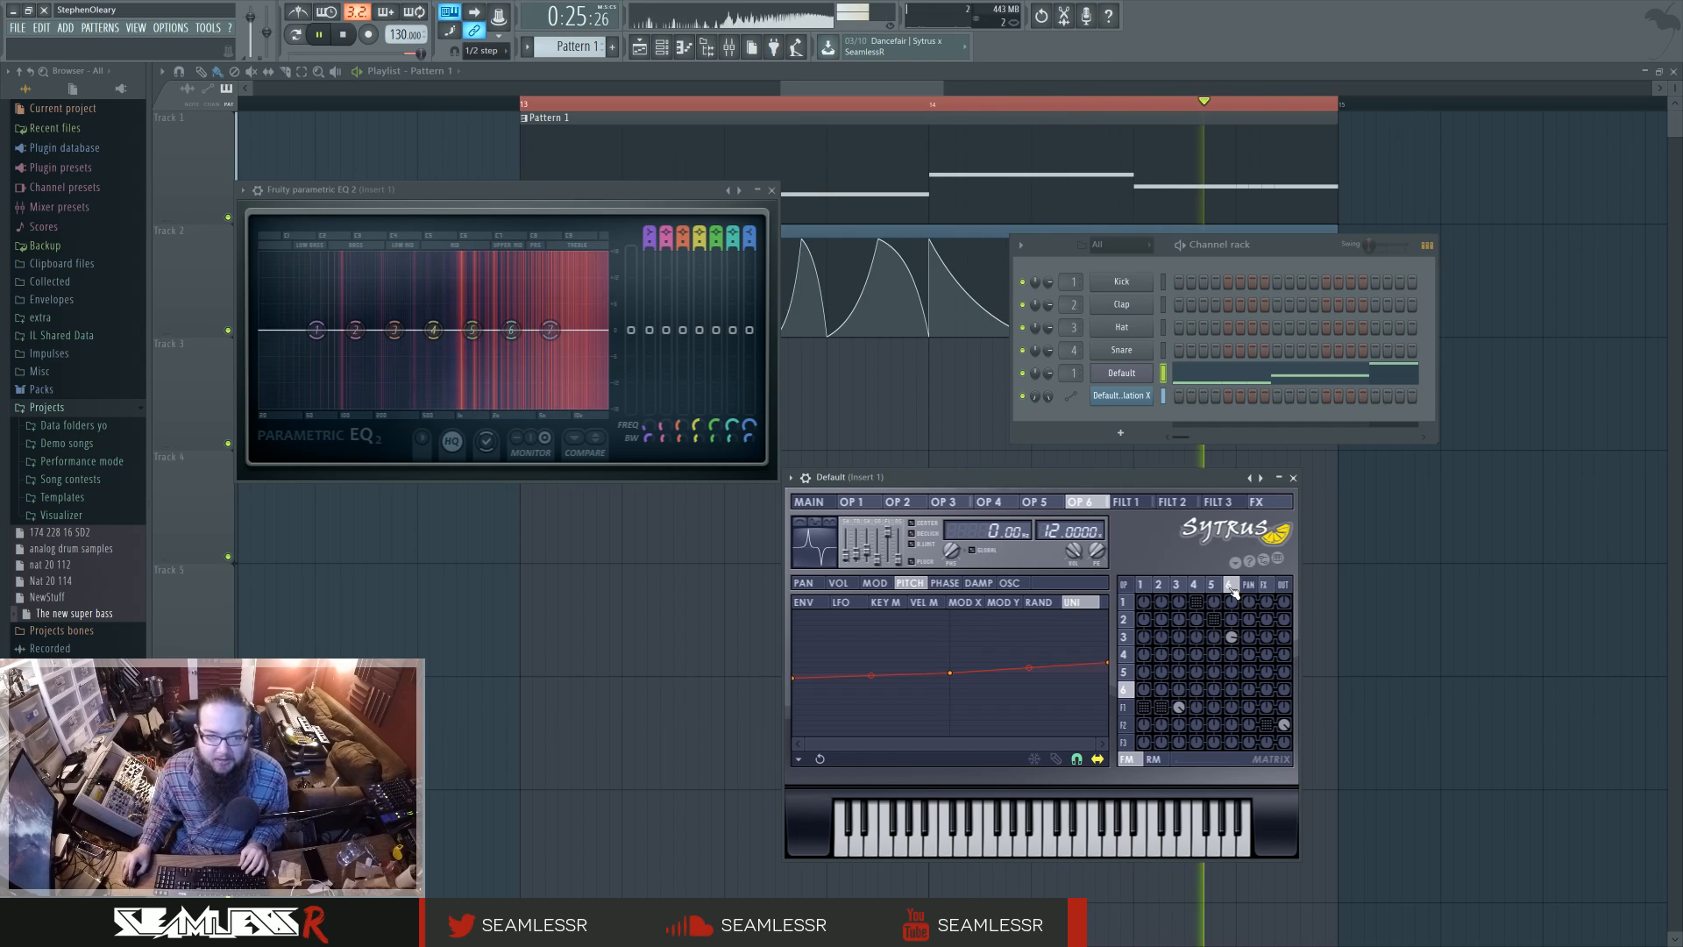
key(space)
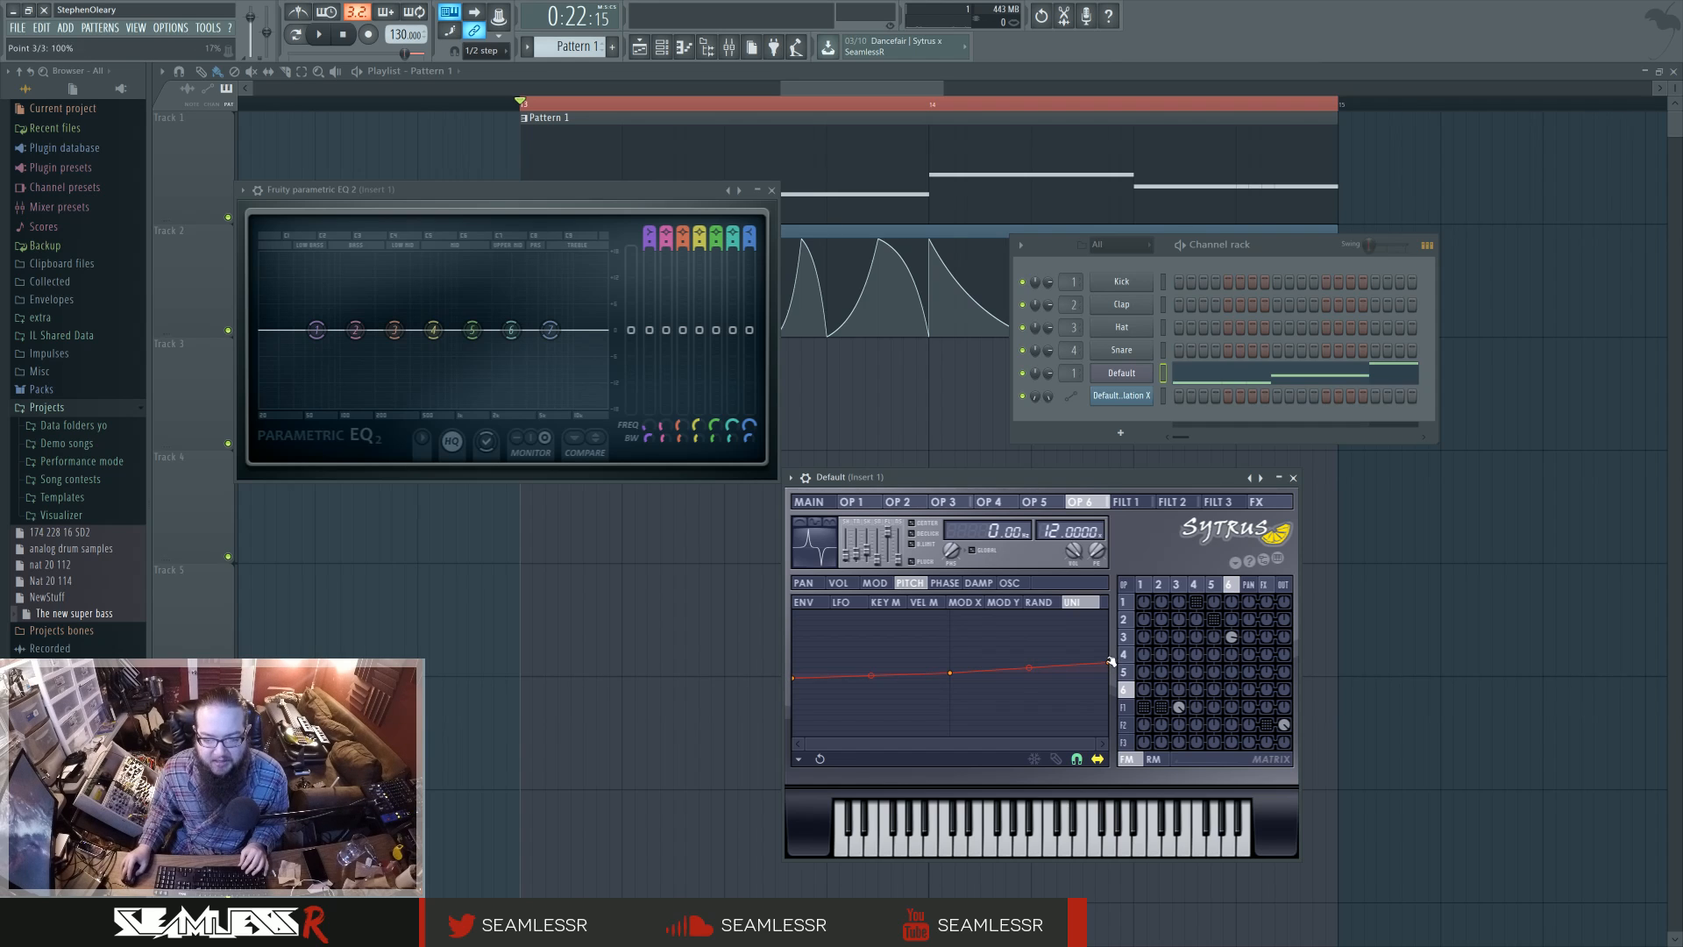
click(808, 502)
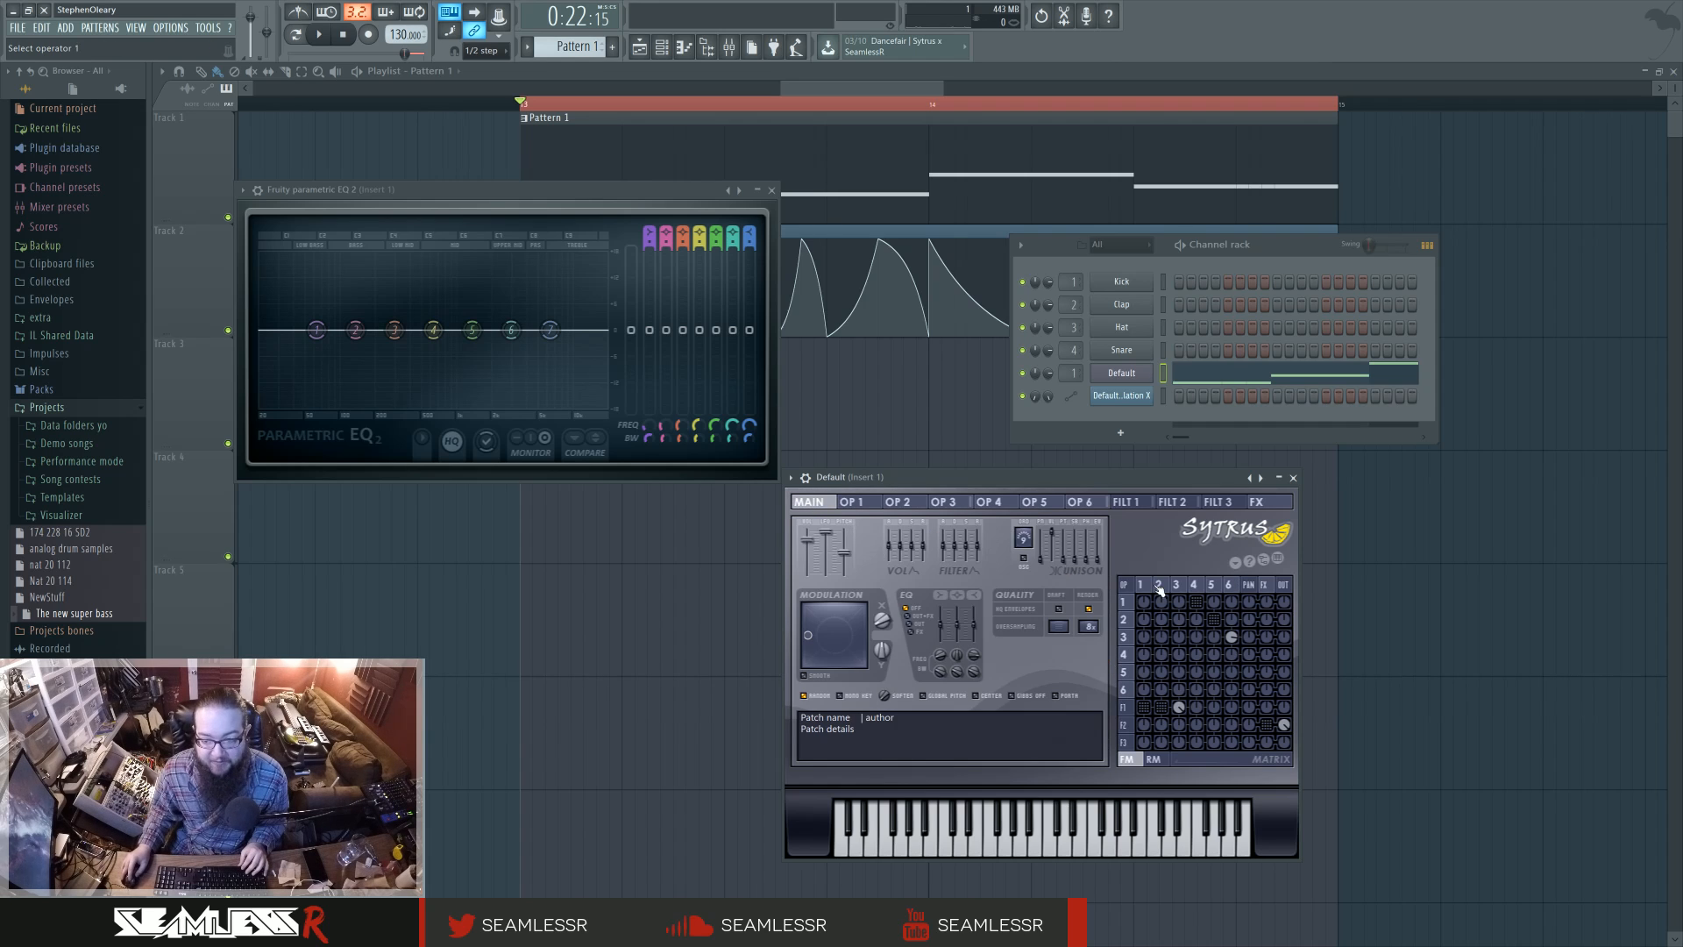
click(1232, 584)
key(space)
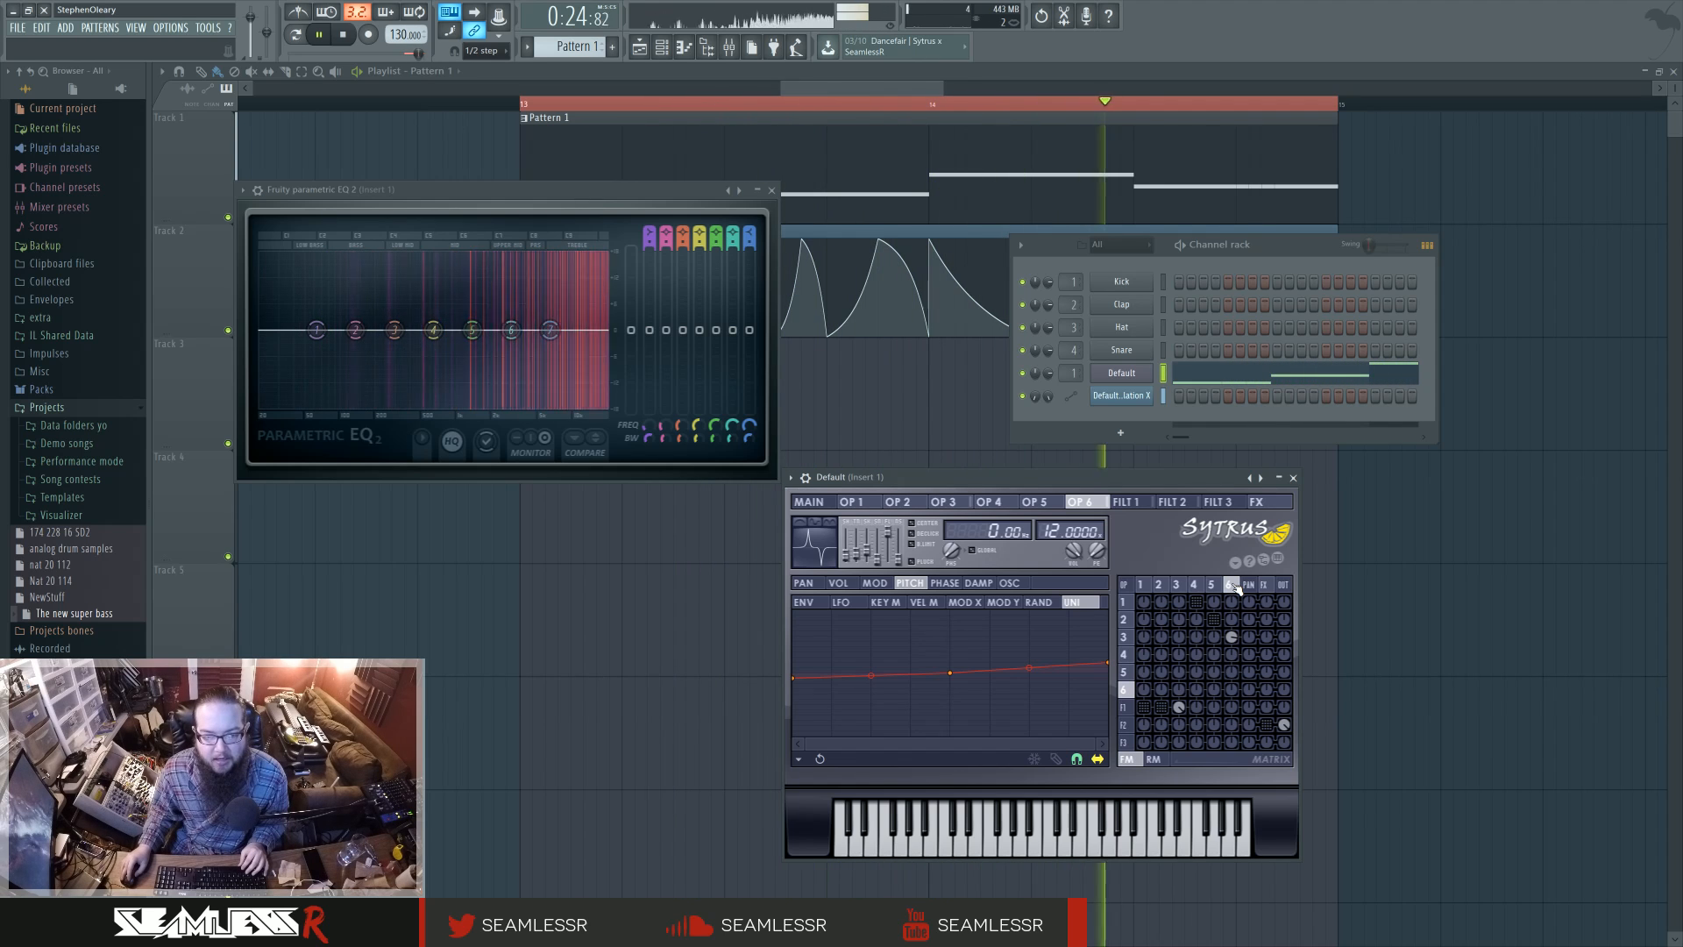
key(space)
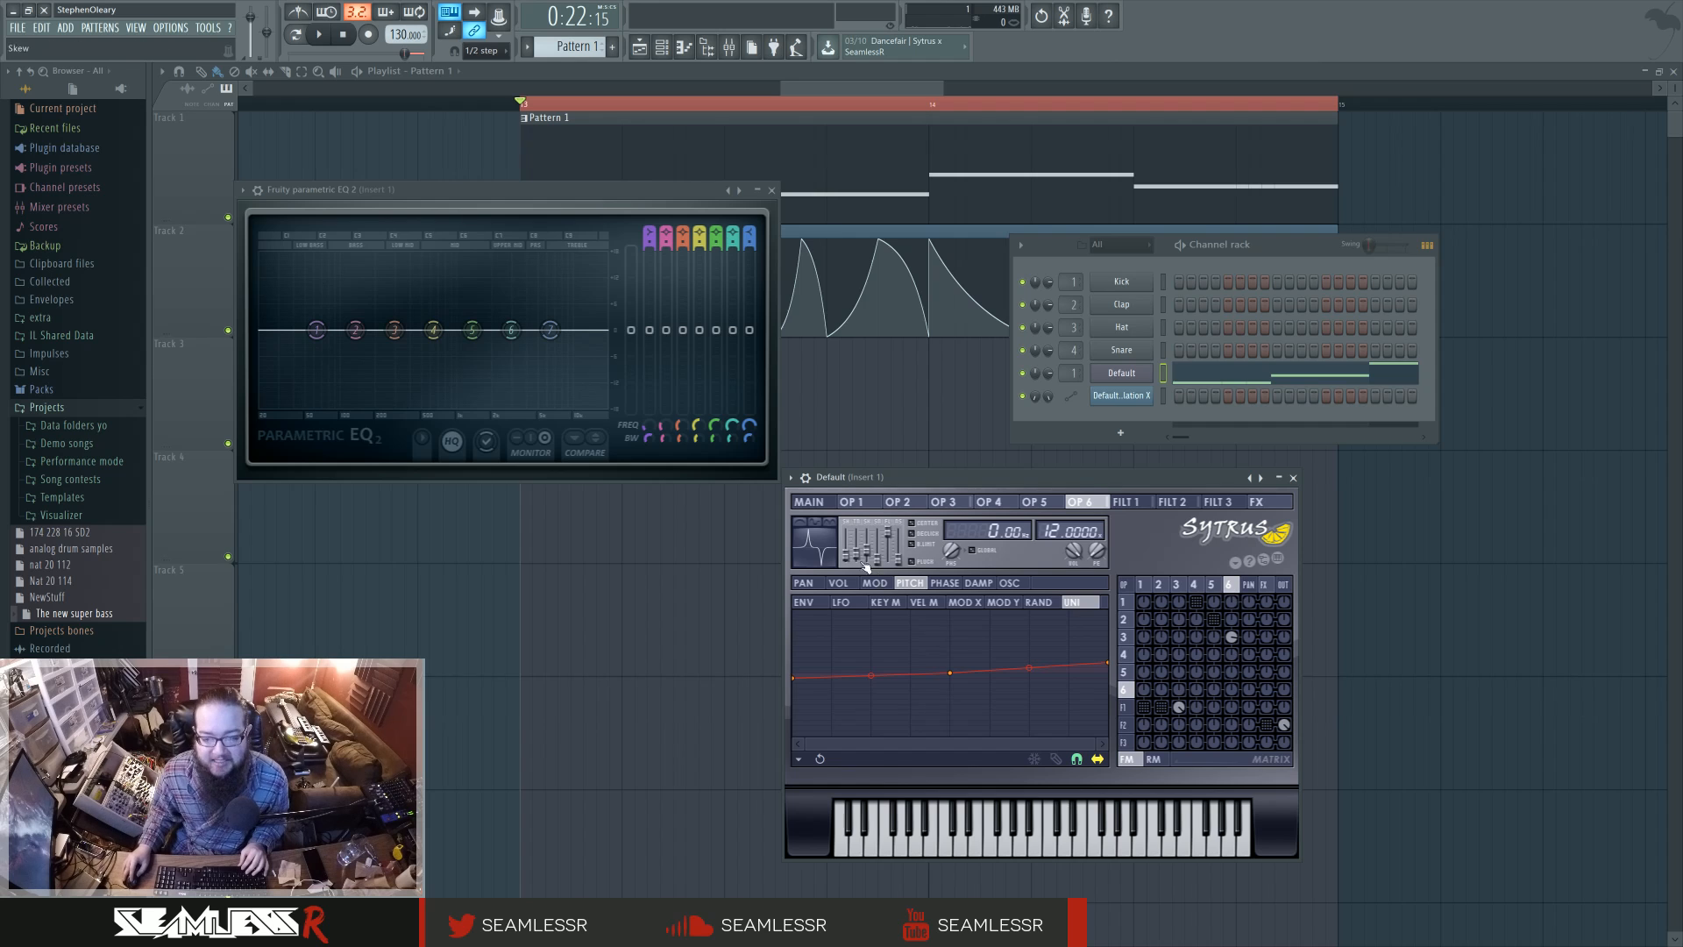
Play a note, compare the unison phase mappings of operators 5 and 6, and return to operator 6's unison pitch mapping
click(809, 501)
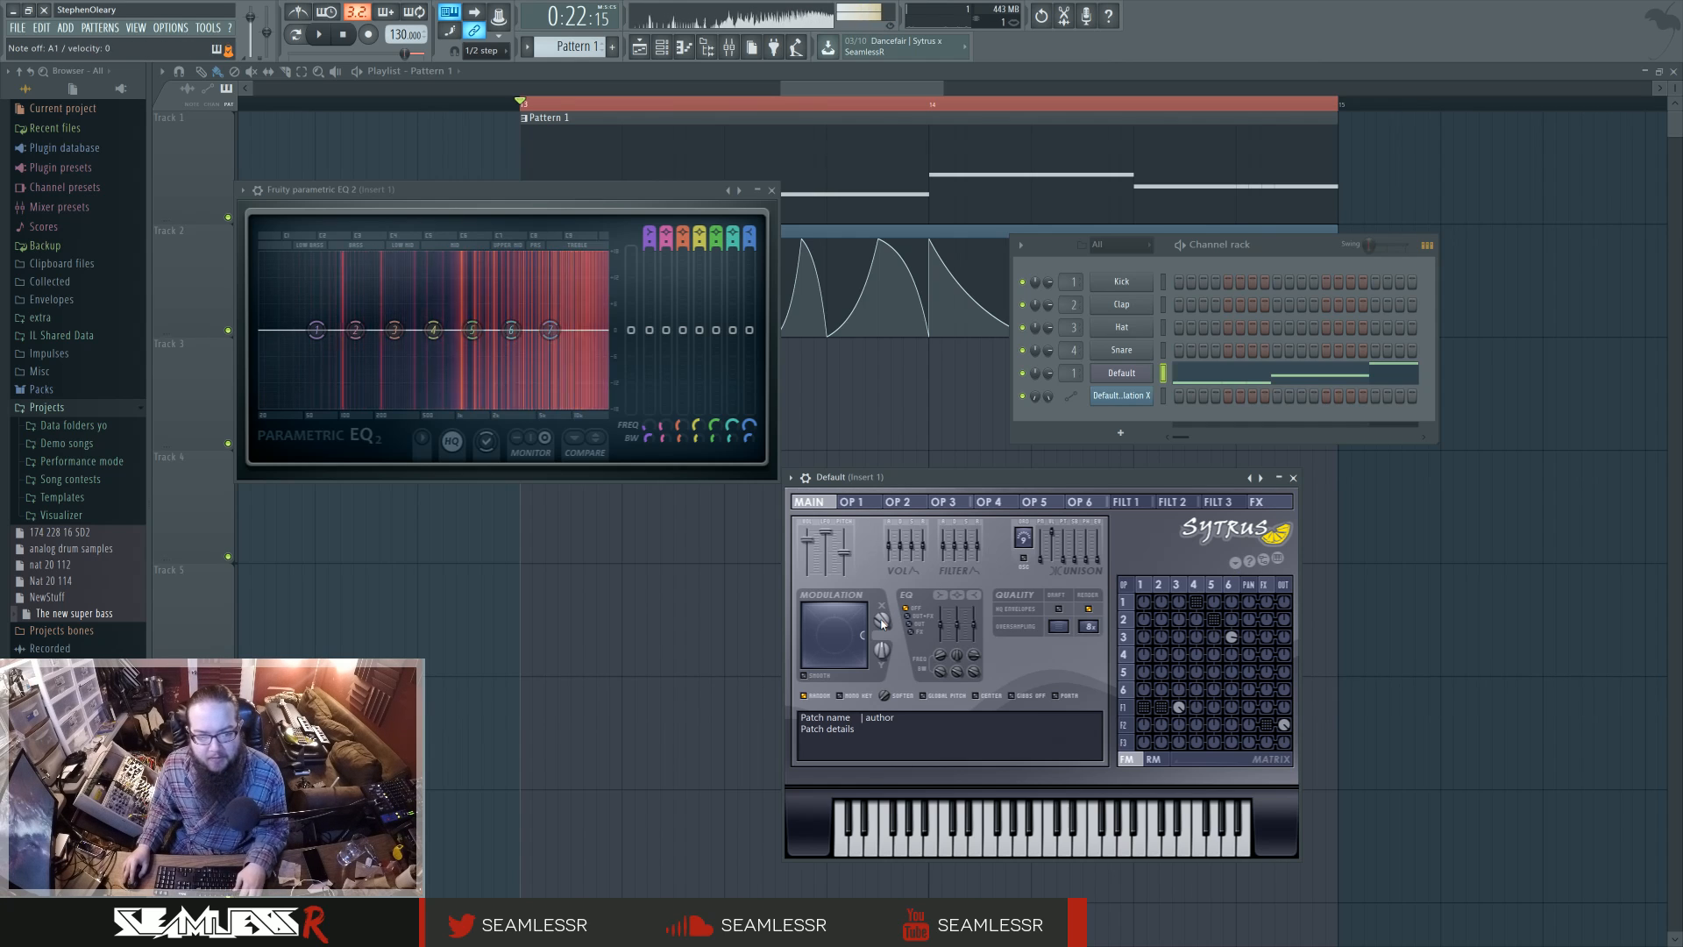
click(1232, 596)
click(1212, 585)
click(945, 583)
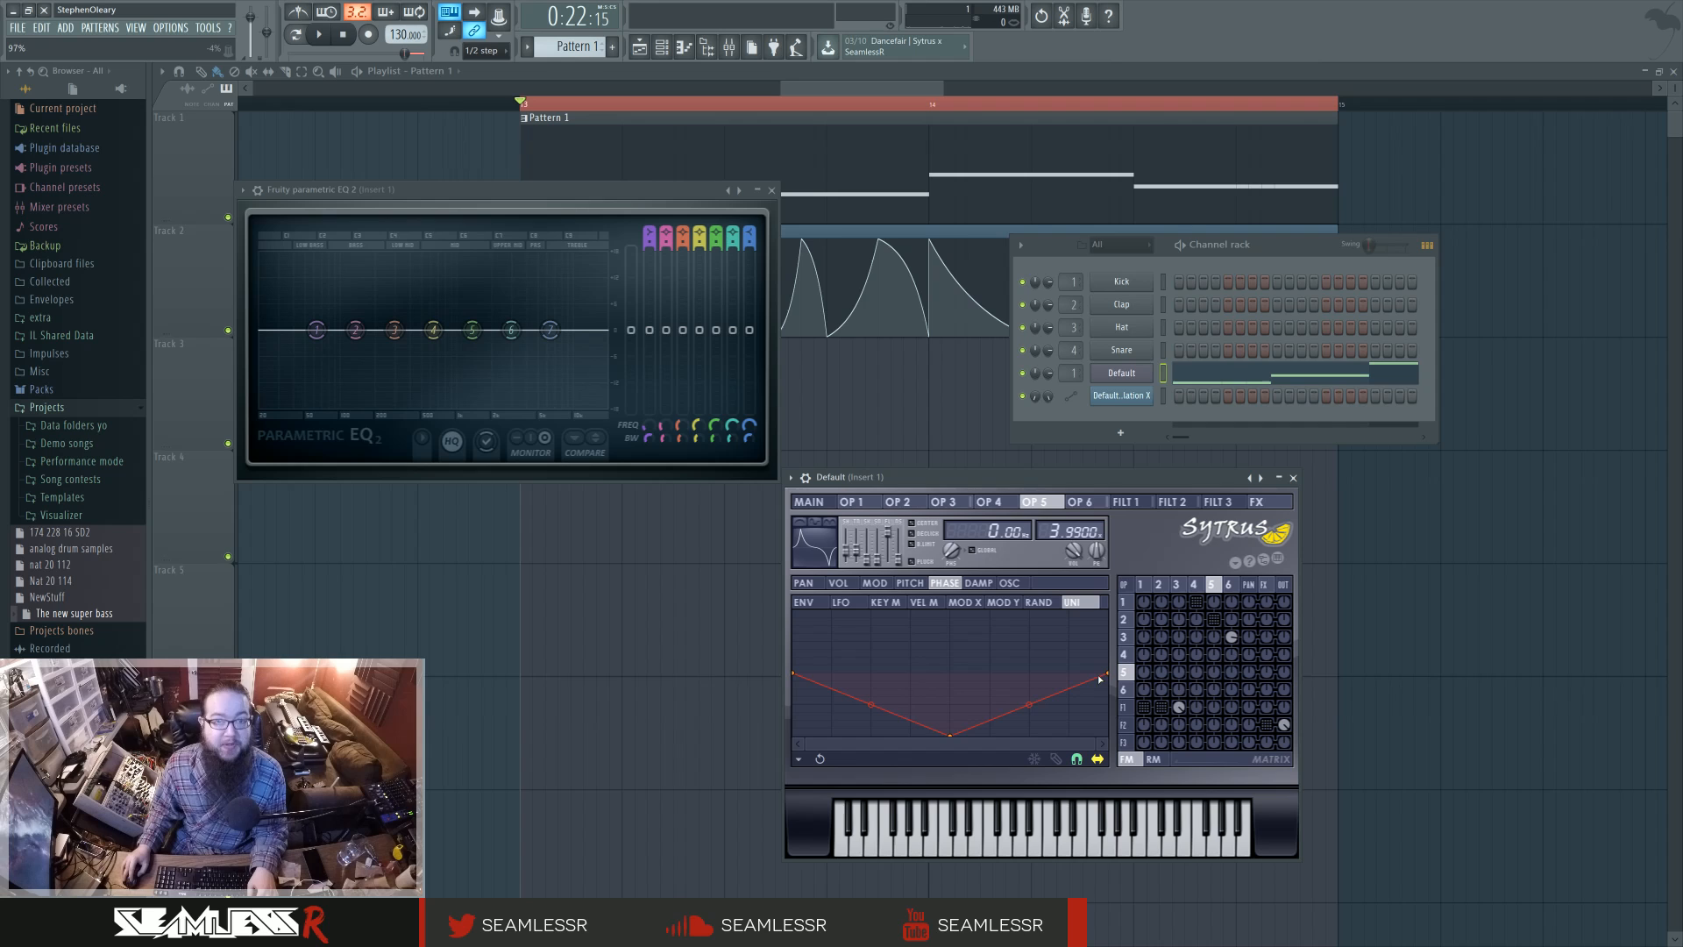
click(1229, 585)
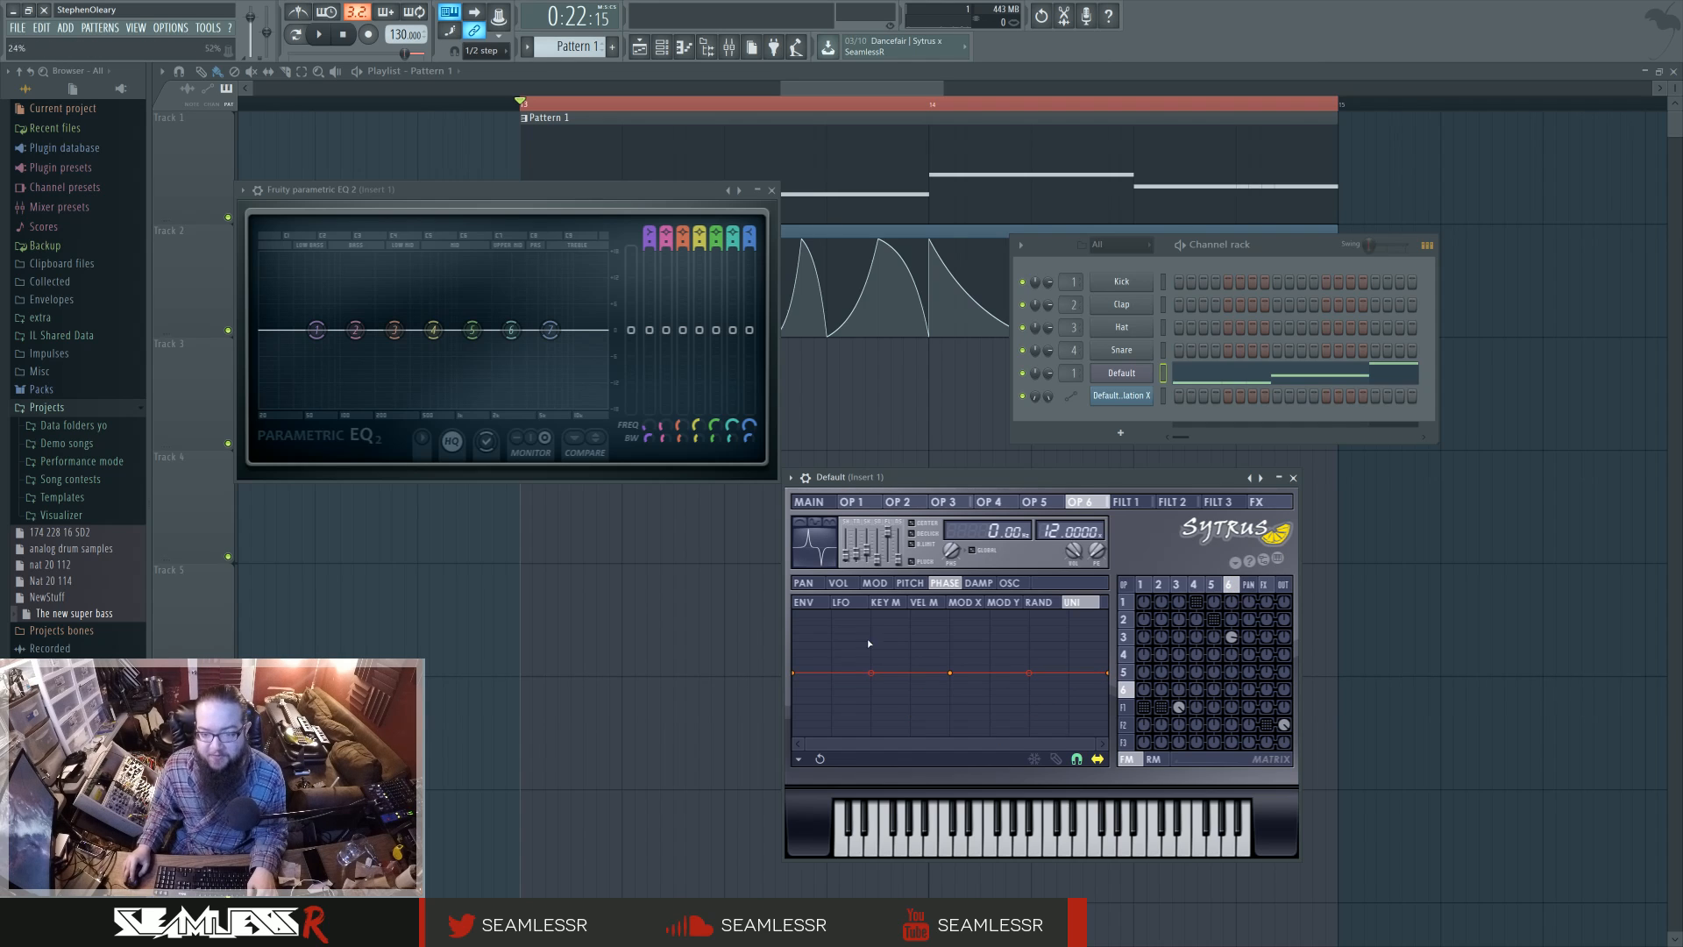
click(910, 583)
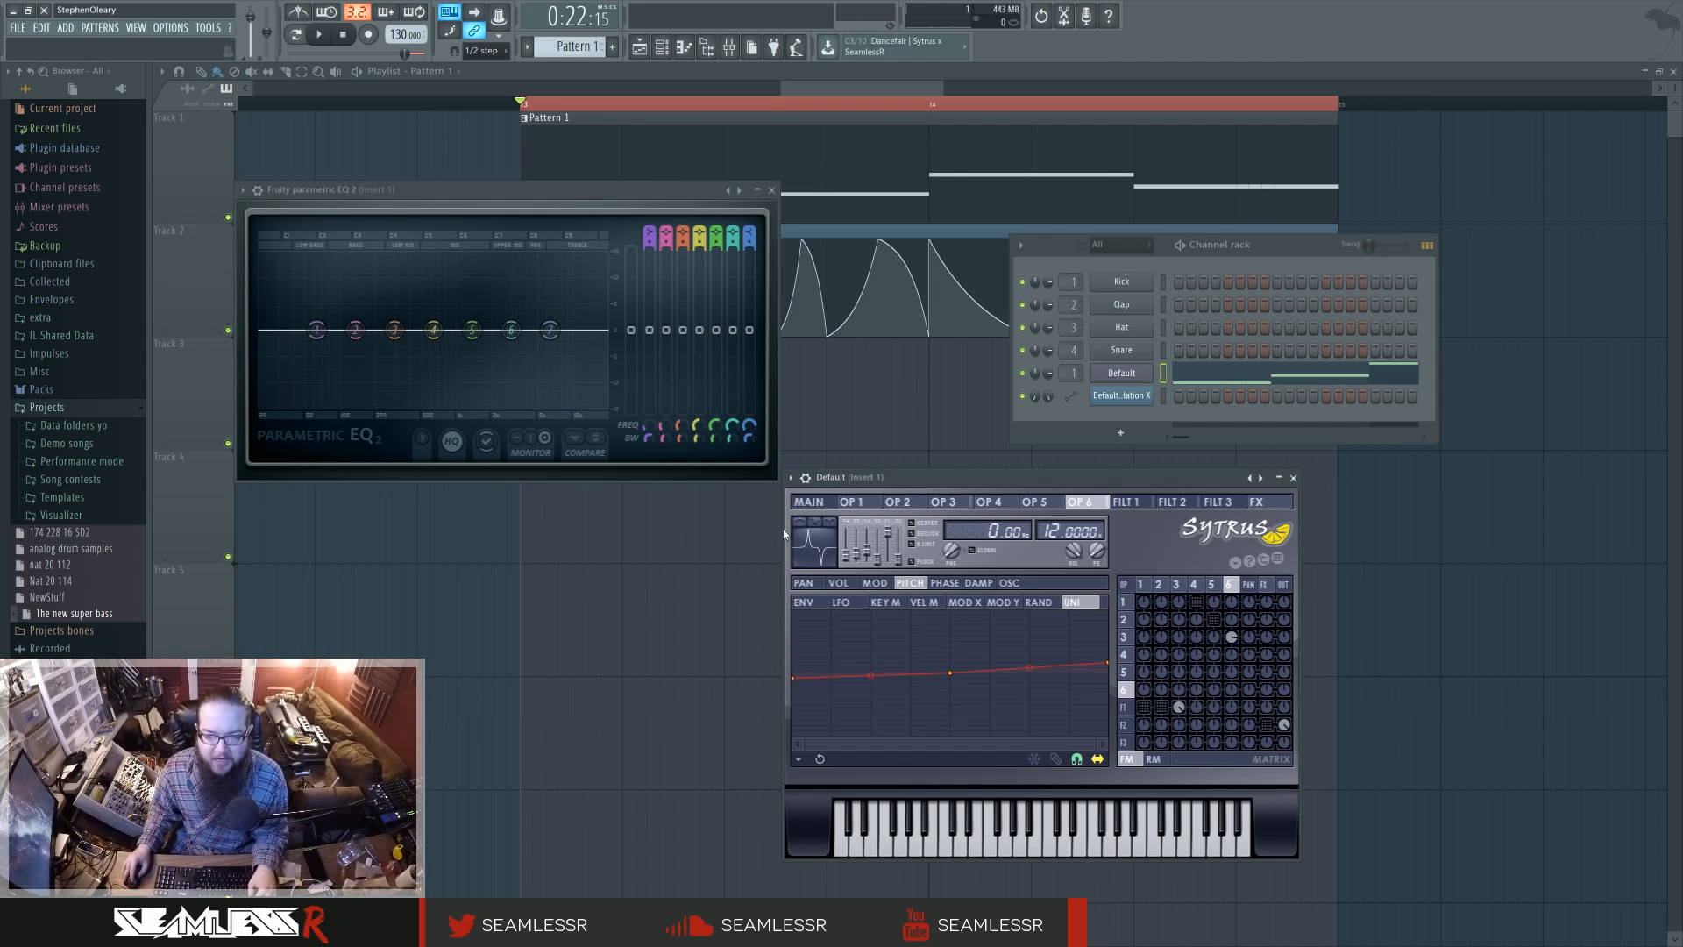
Play a test note and inspect operator 6's volume mapping for Modulation X
click(808, 501)
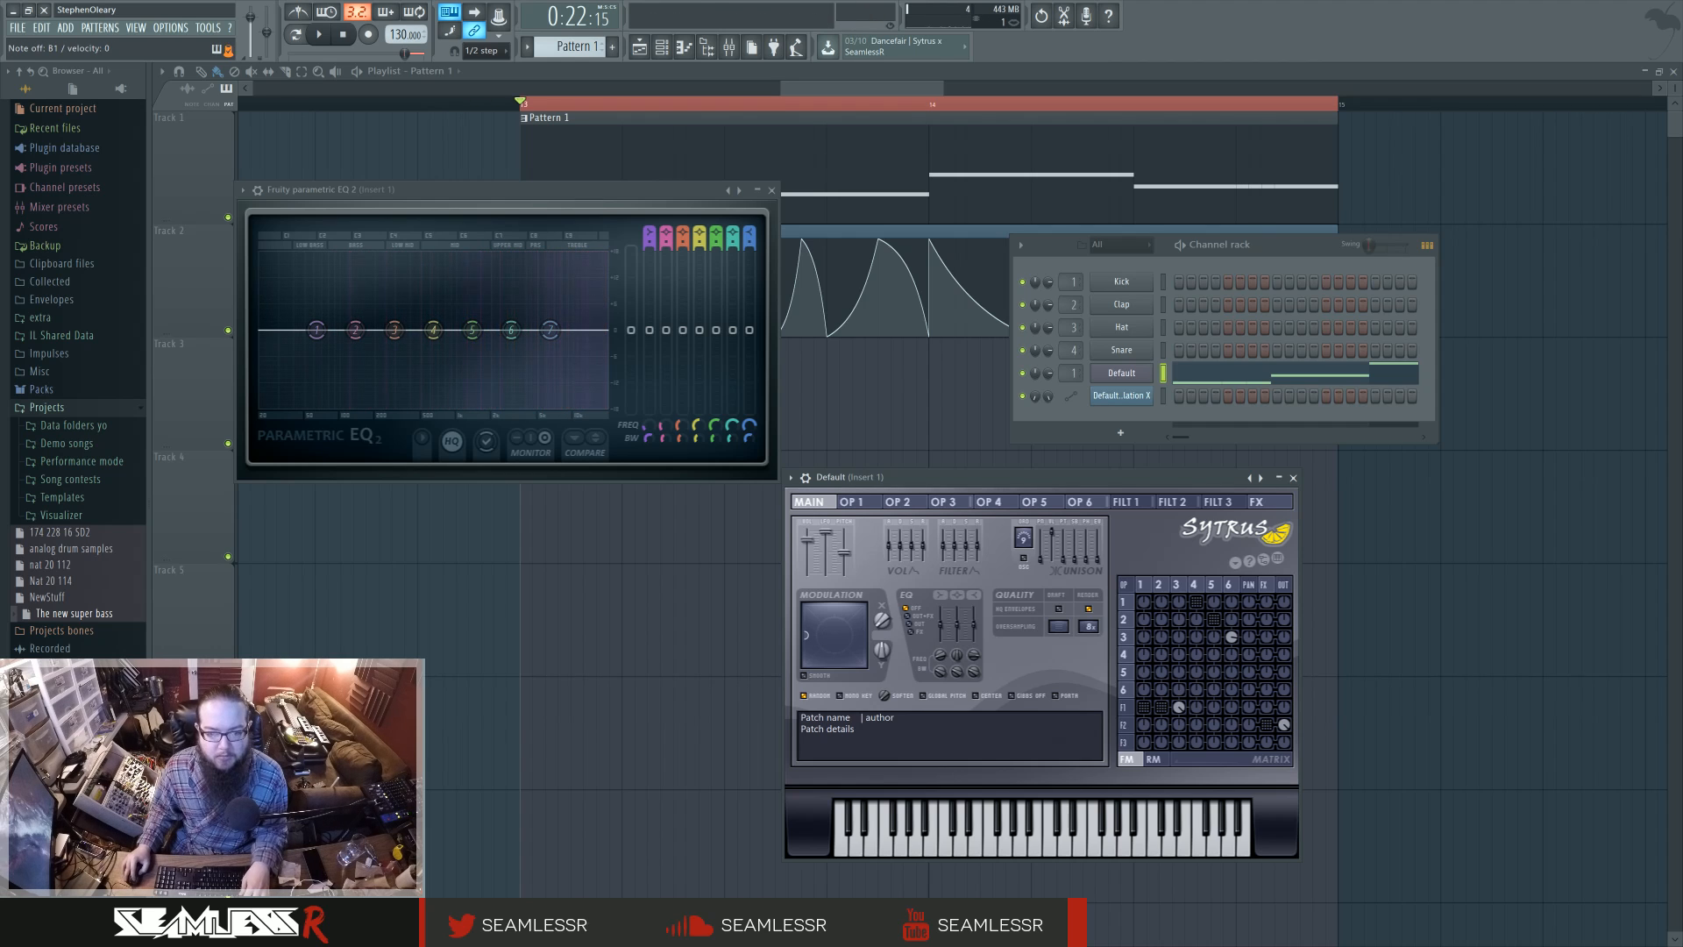
click(1079, 501)
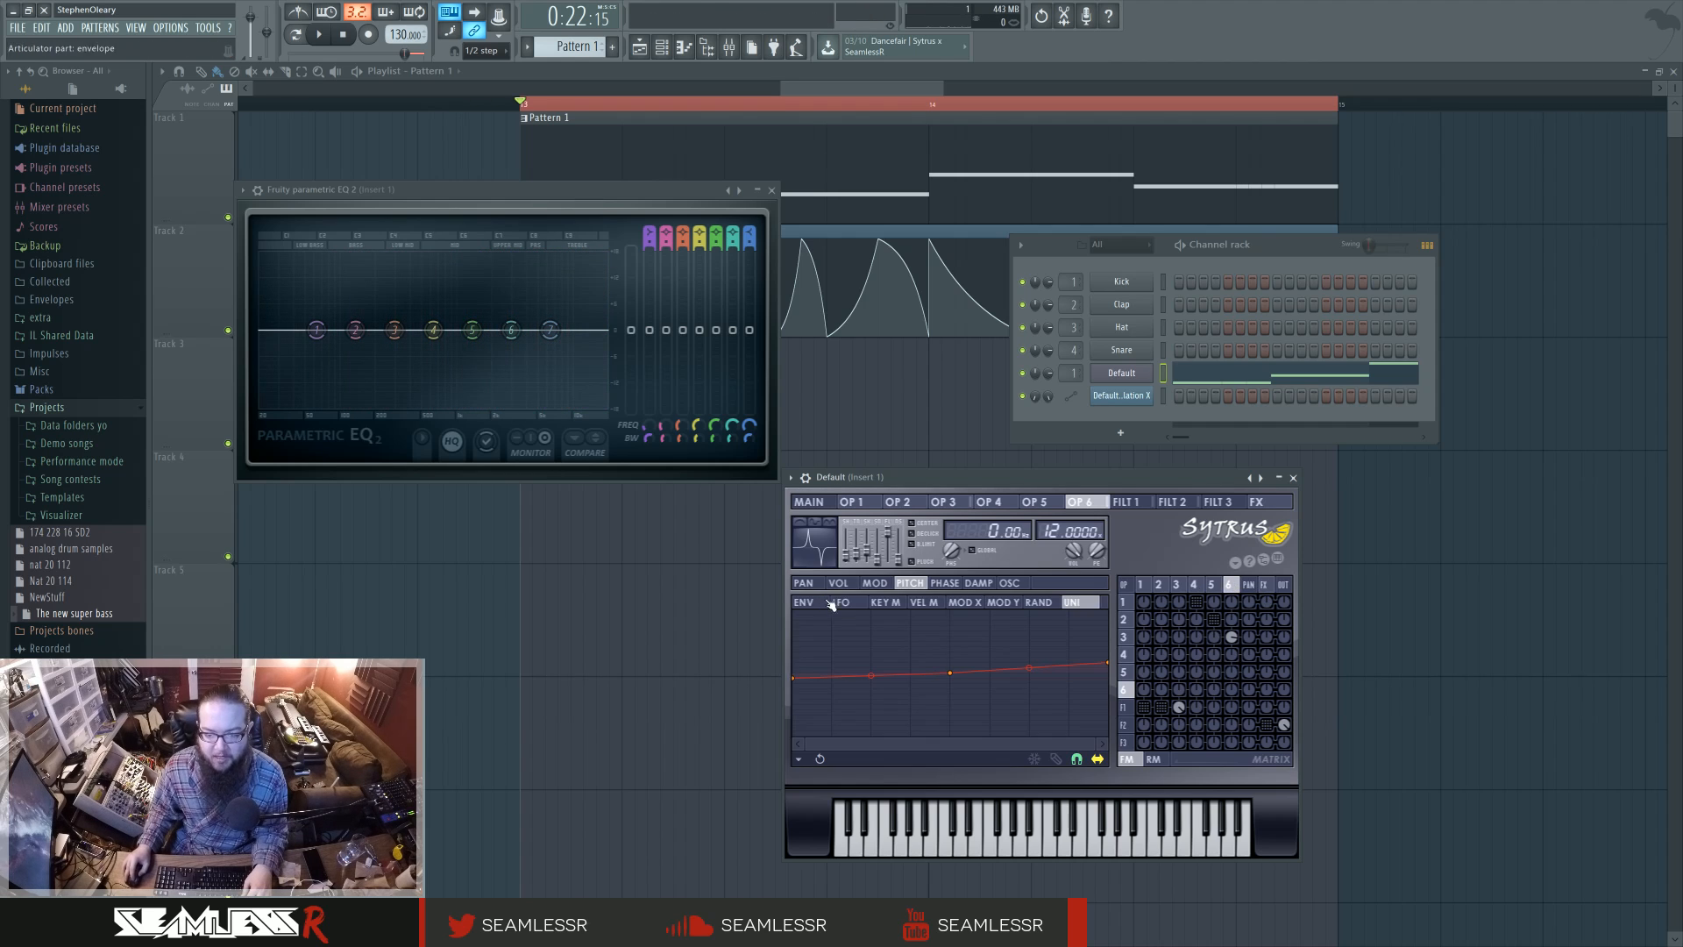
click(839, 583)
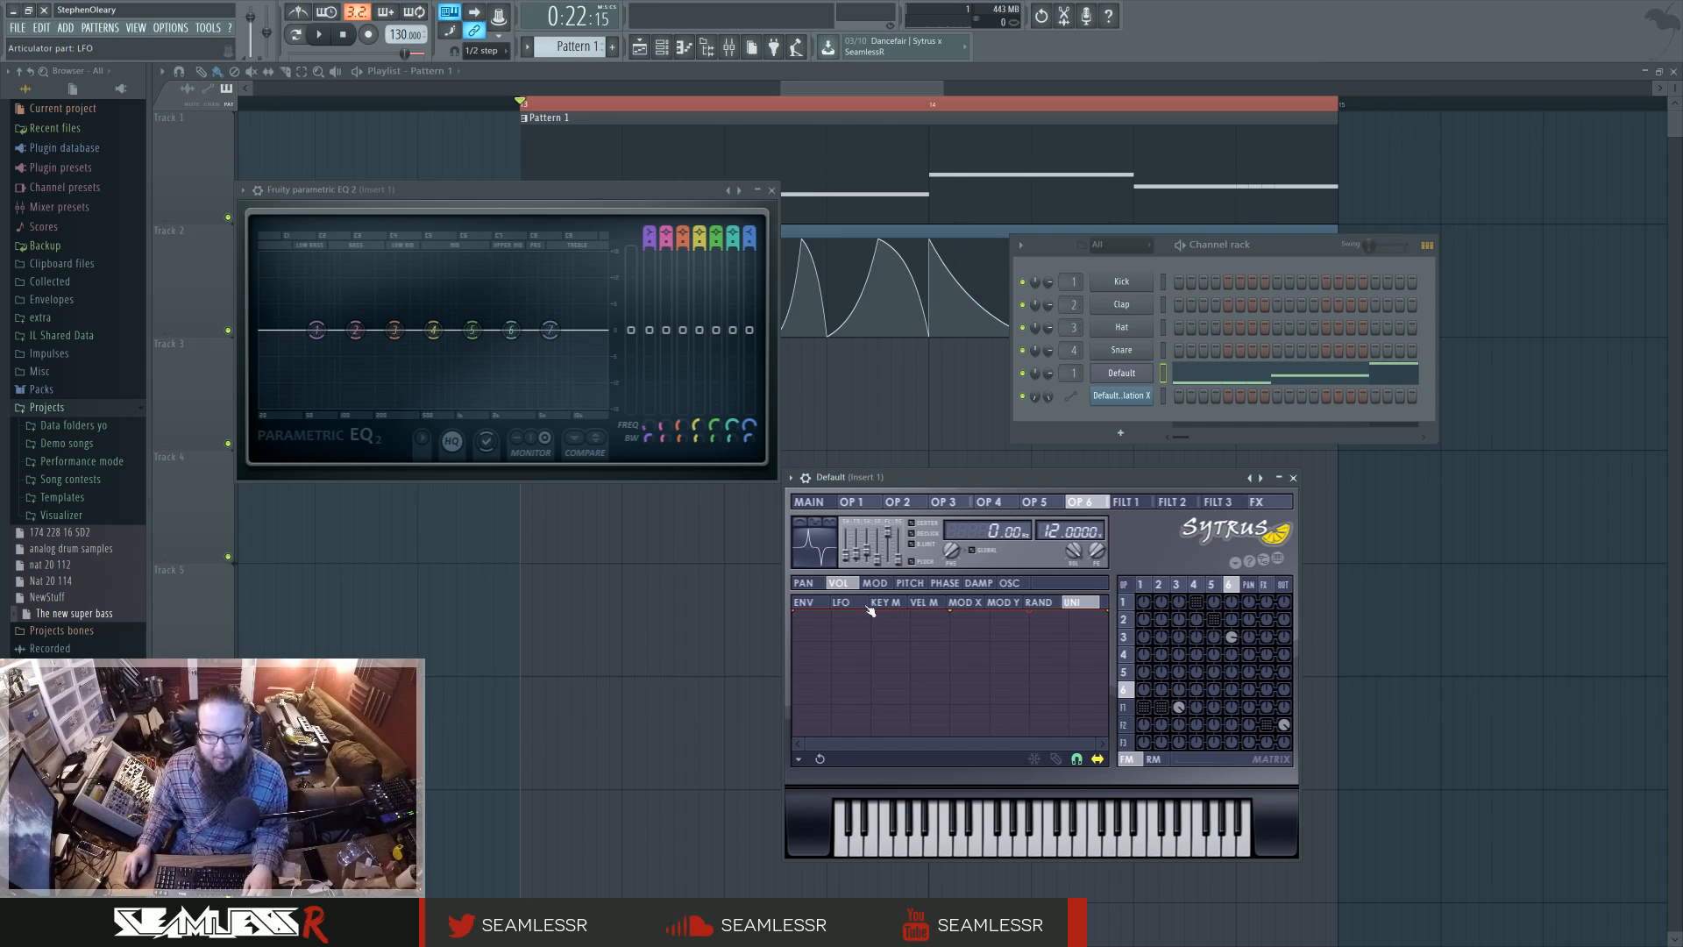
click(820, 603)
click(954, 602)
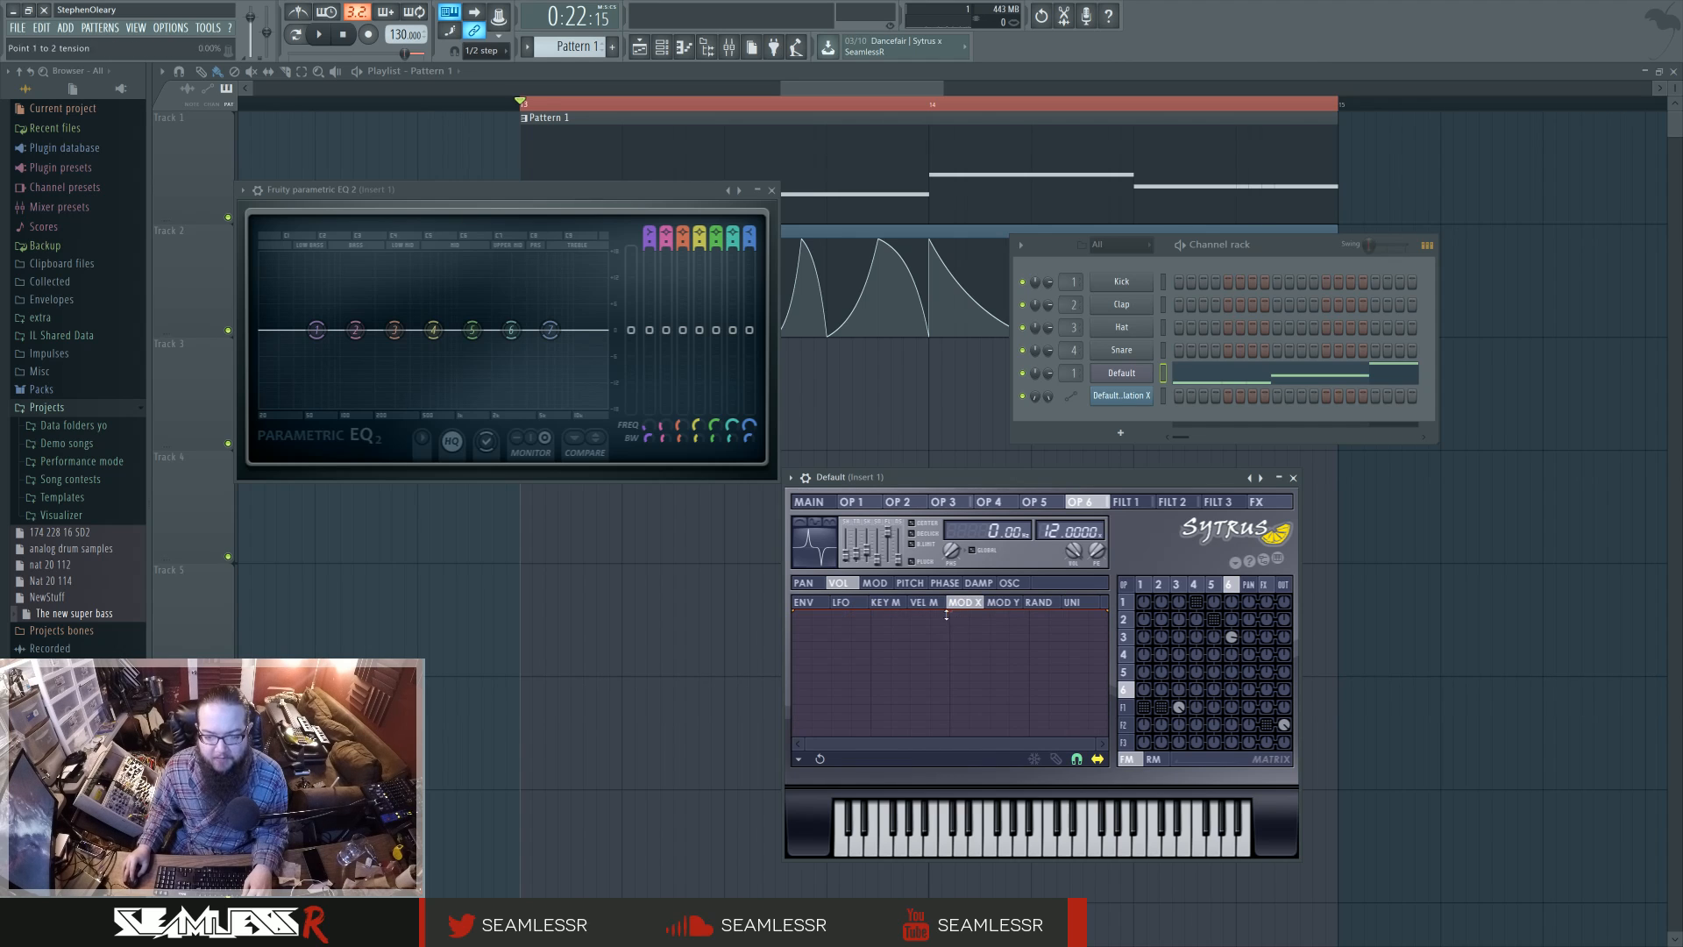
Compare the Modulation X volume mappings of operators 3, 2 and 1
click(1176, 585)
click(1158, 585)
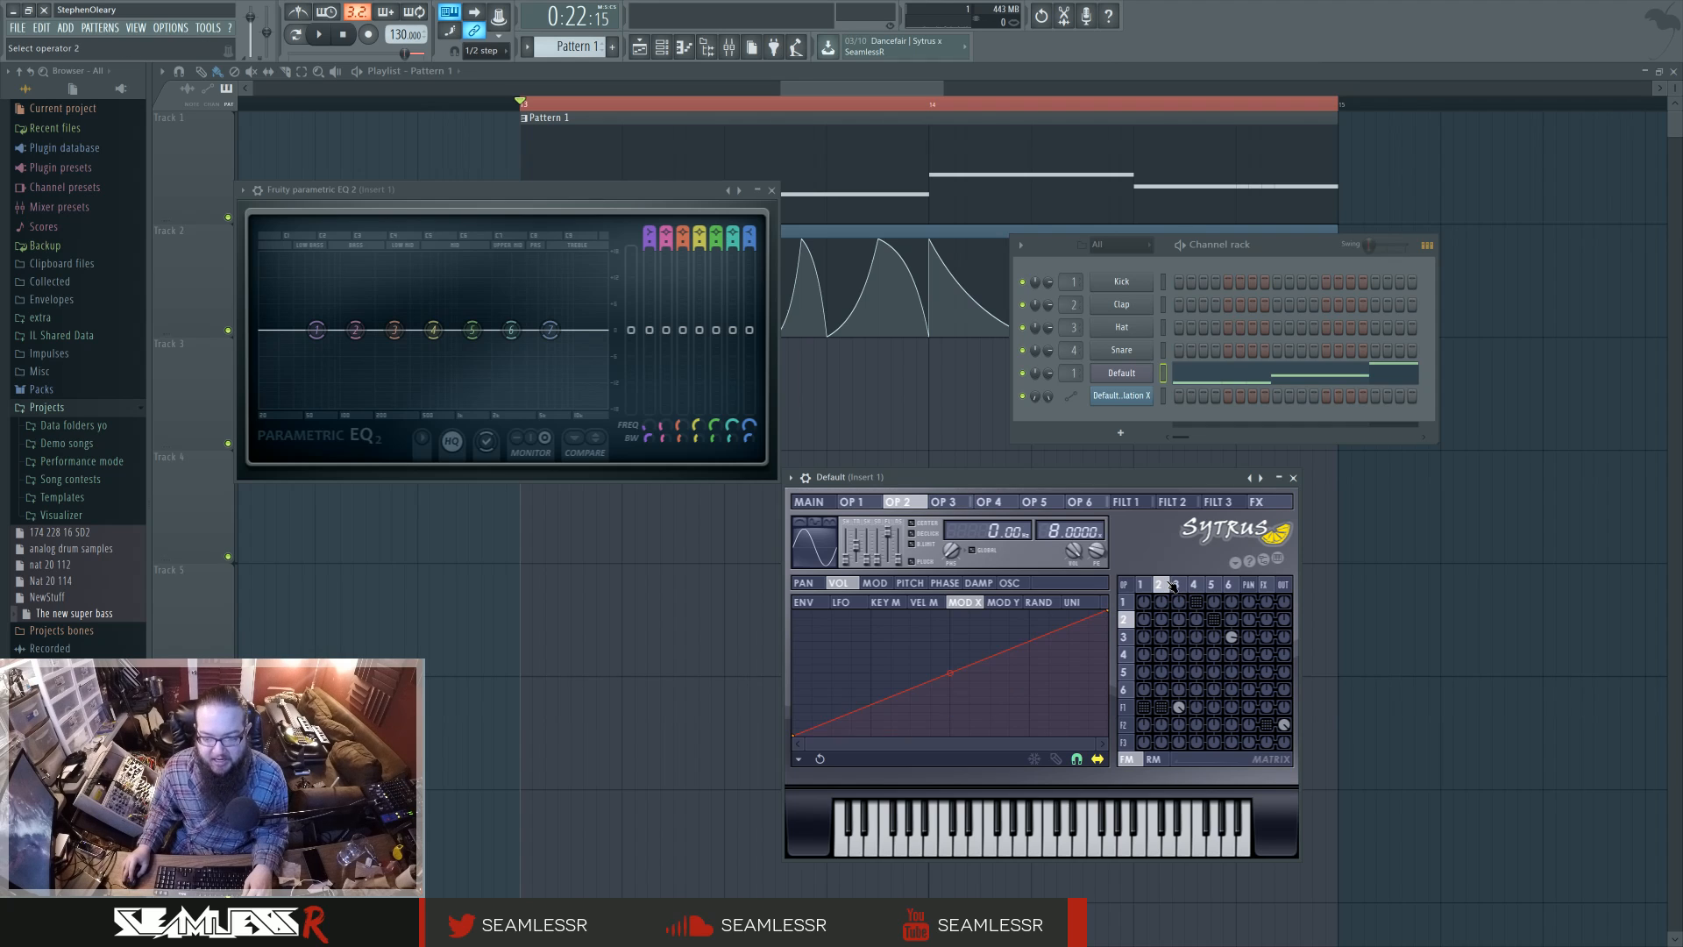
click(1140, 585)
click(1159, 585)
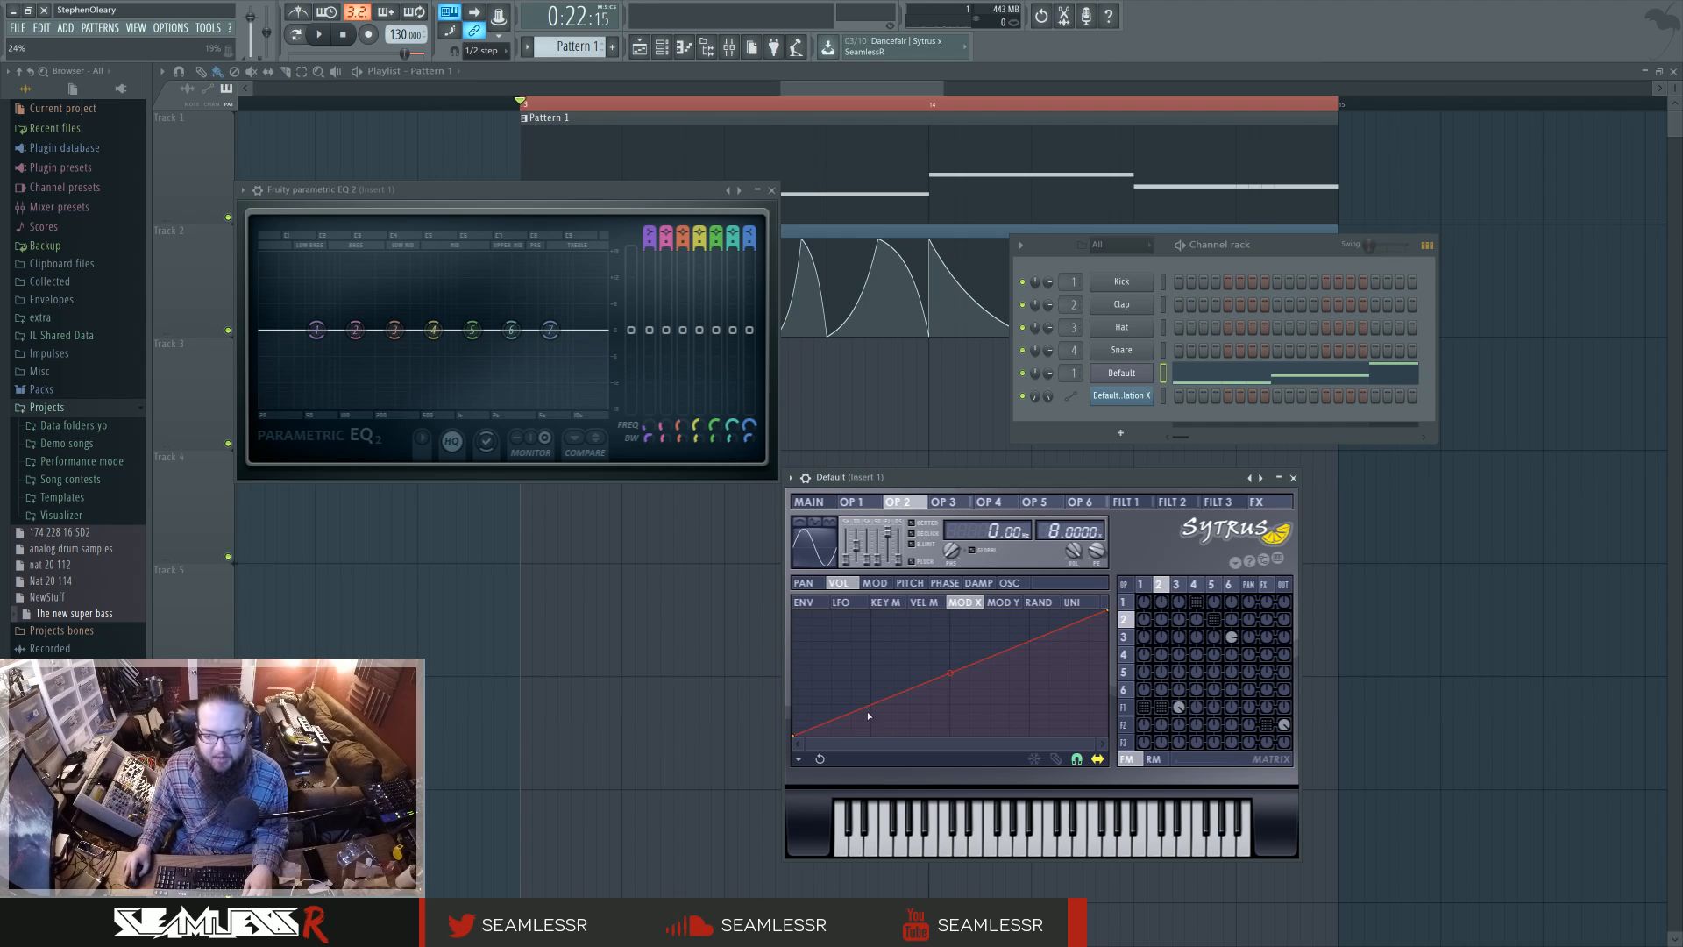
click(1178, 585)
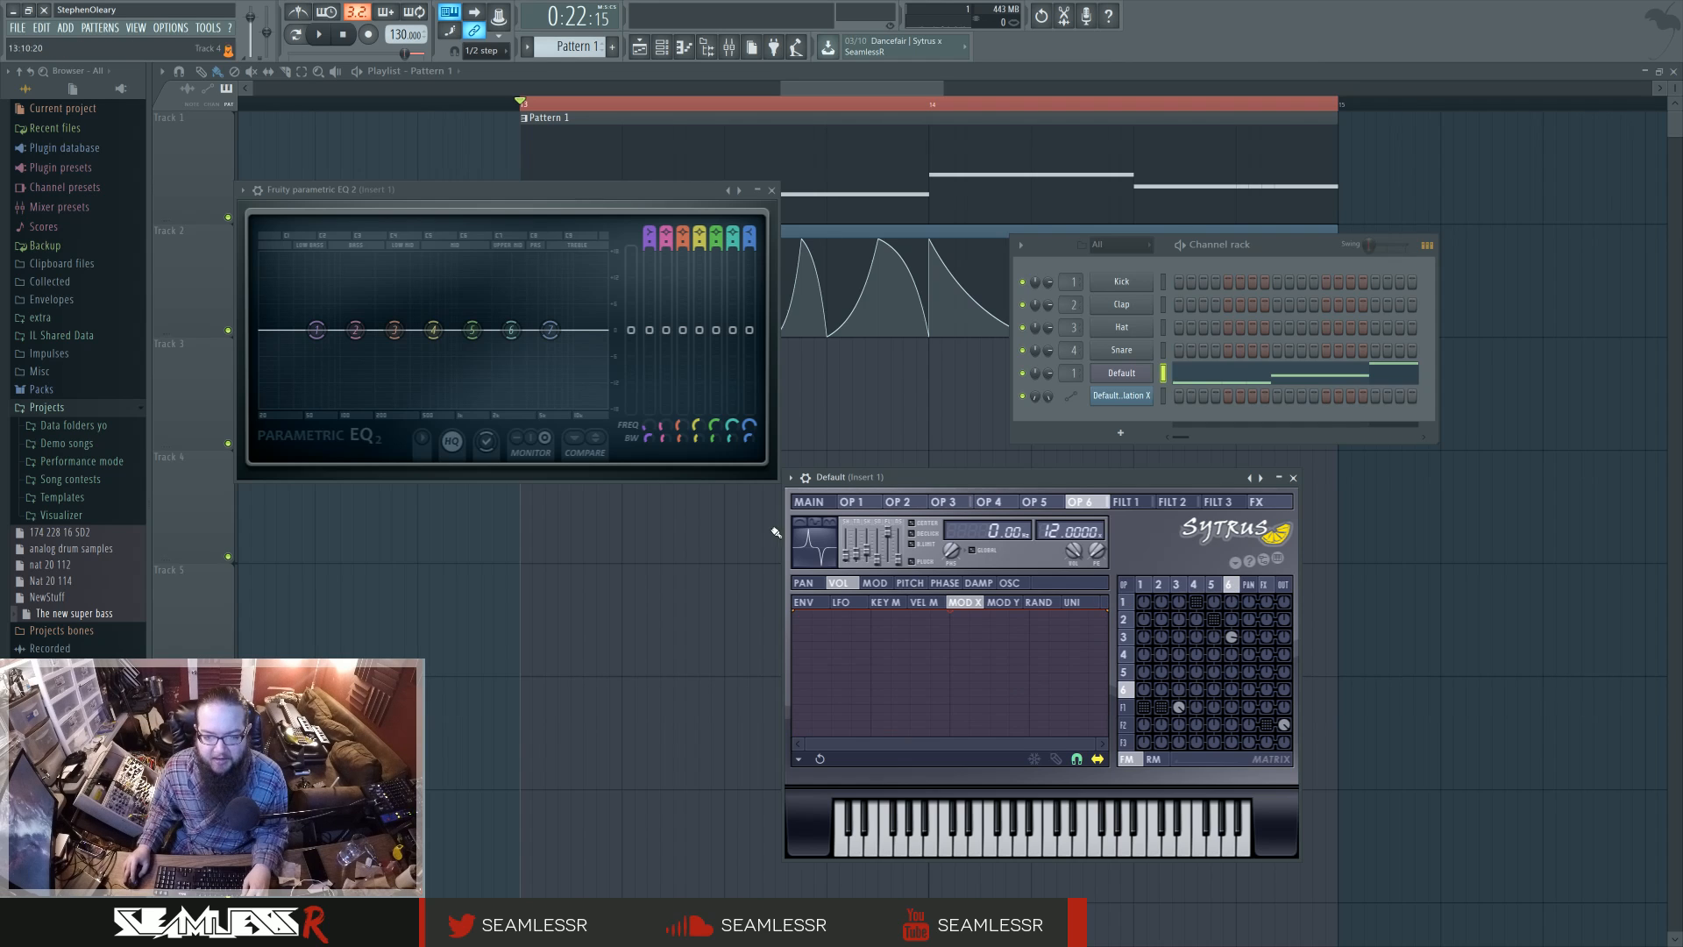
Play a note while sweeping the main Modulation X amount upward
click(810, 502)
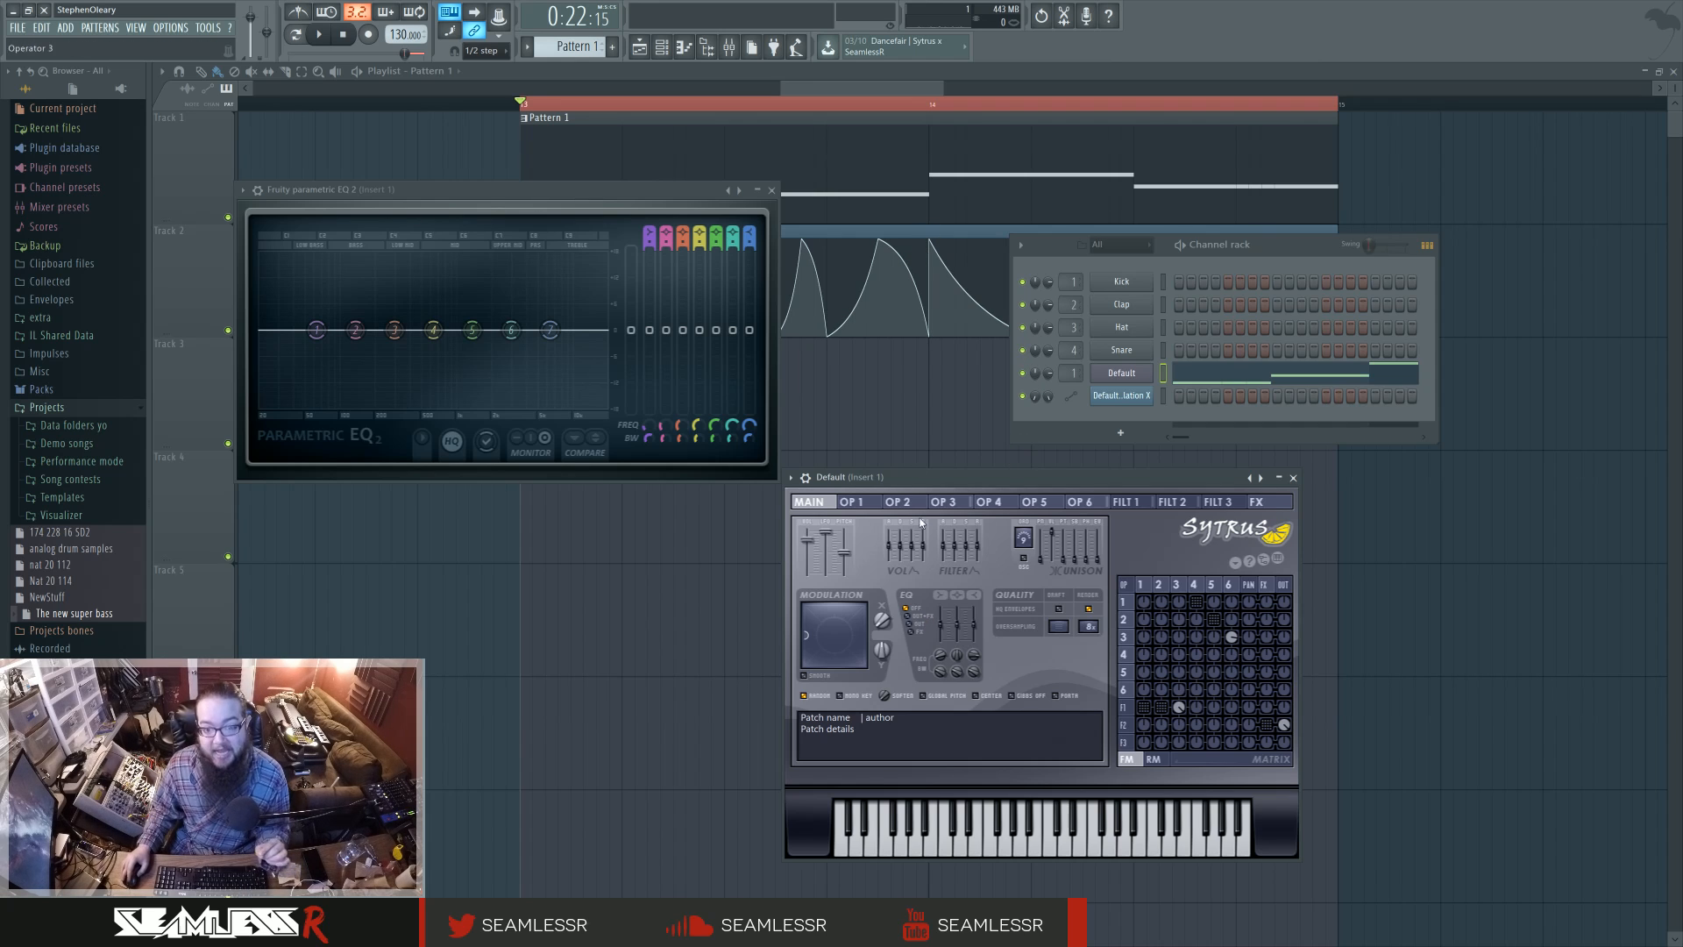
key(z)
drag(882, 621, 883, 621)
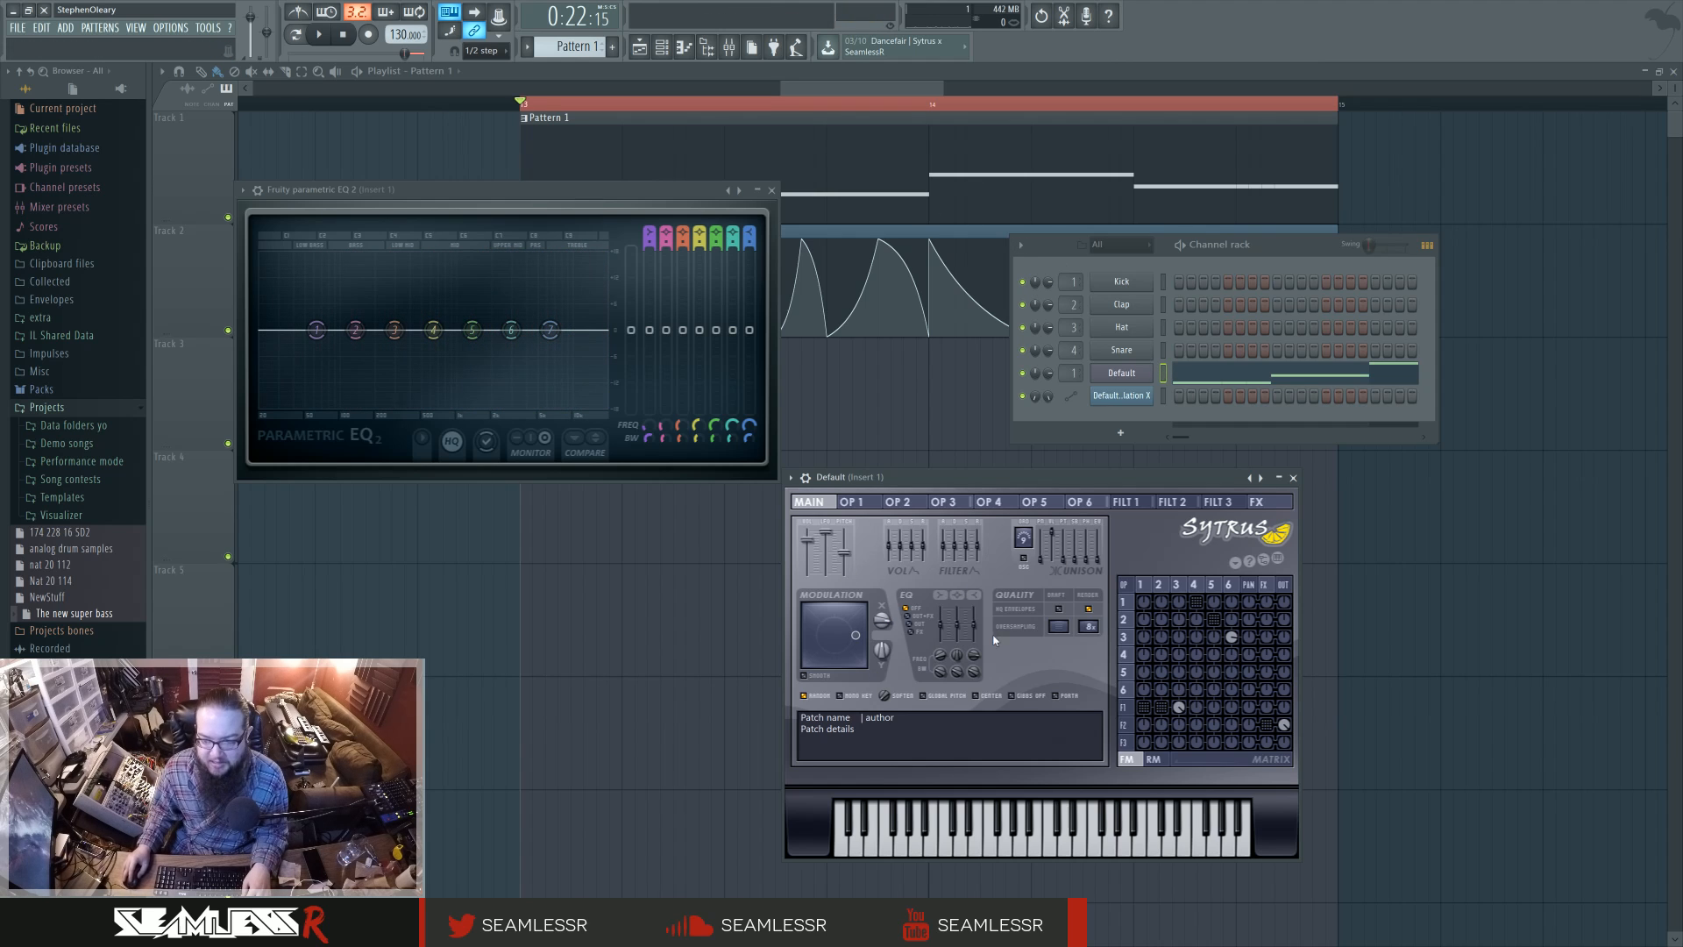
Restore modulation of operator 1 by 4 and operator 2 by 5, send operators 1 and 2 back to filter 1, and play the pattern
click(1230, 584)
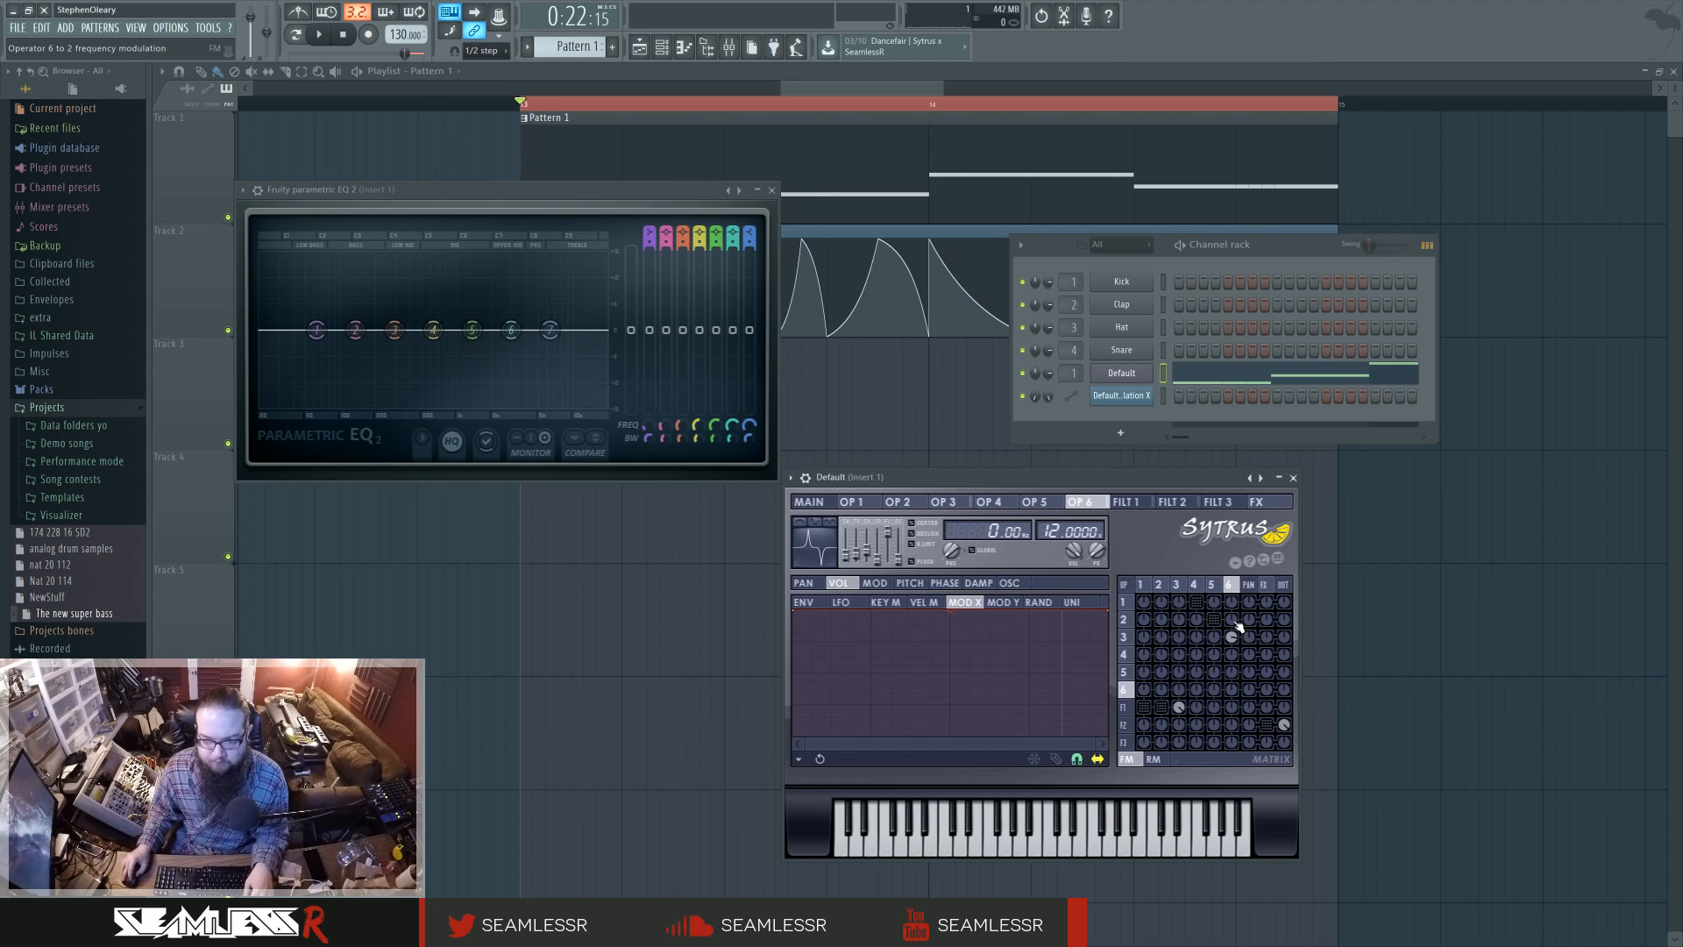
click(1176, 584)
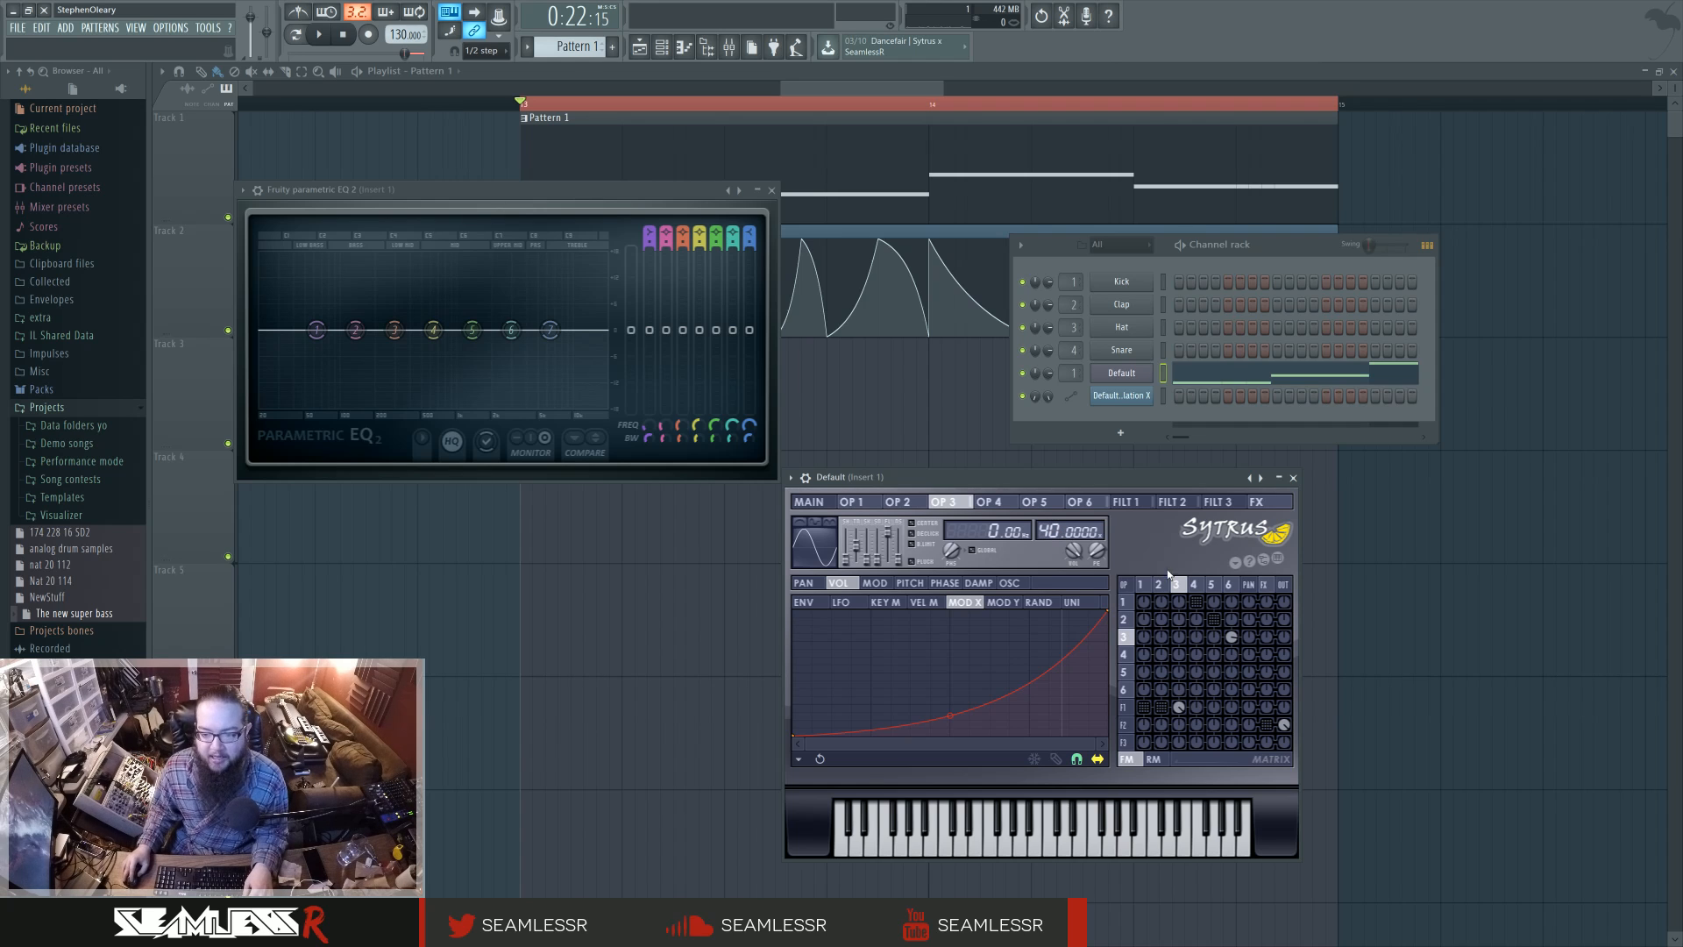
click(1229, 584)
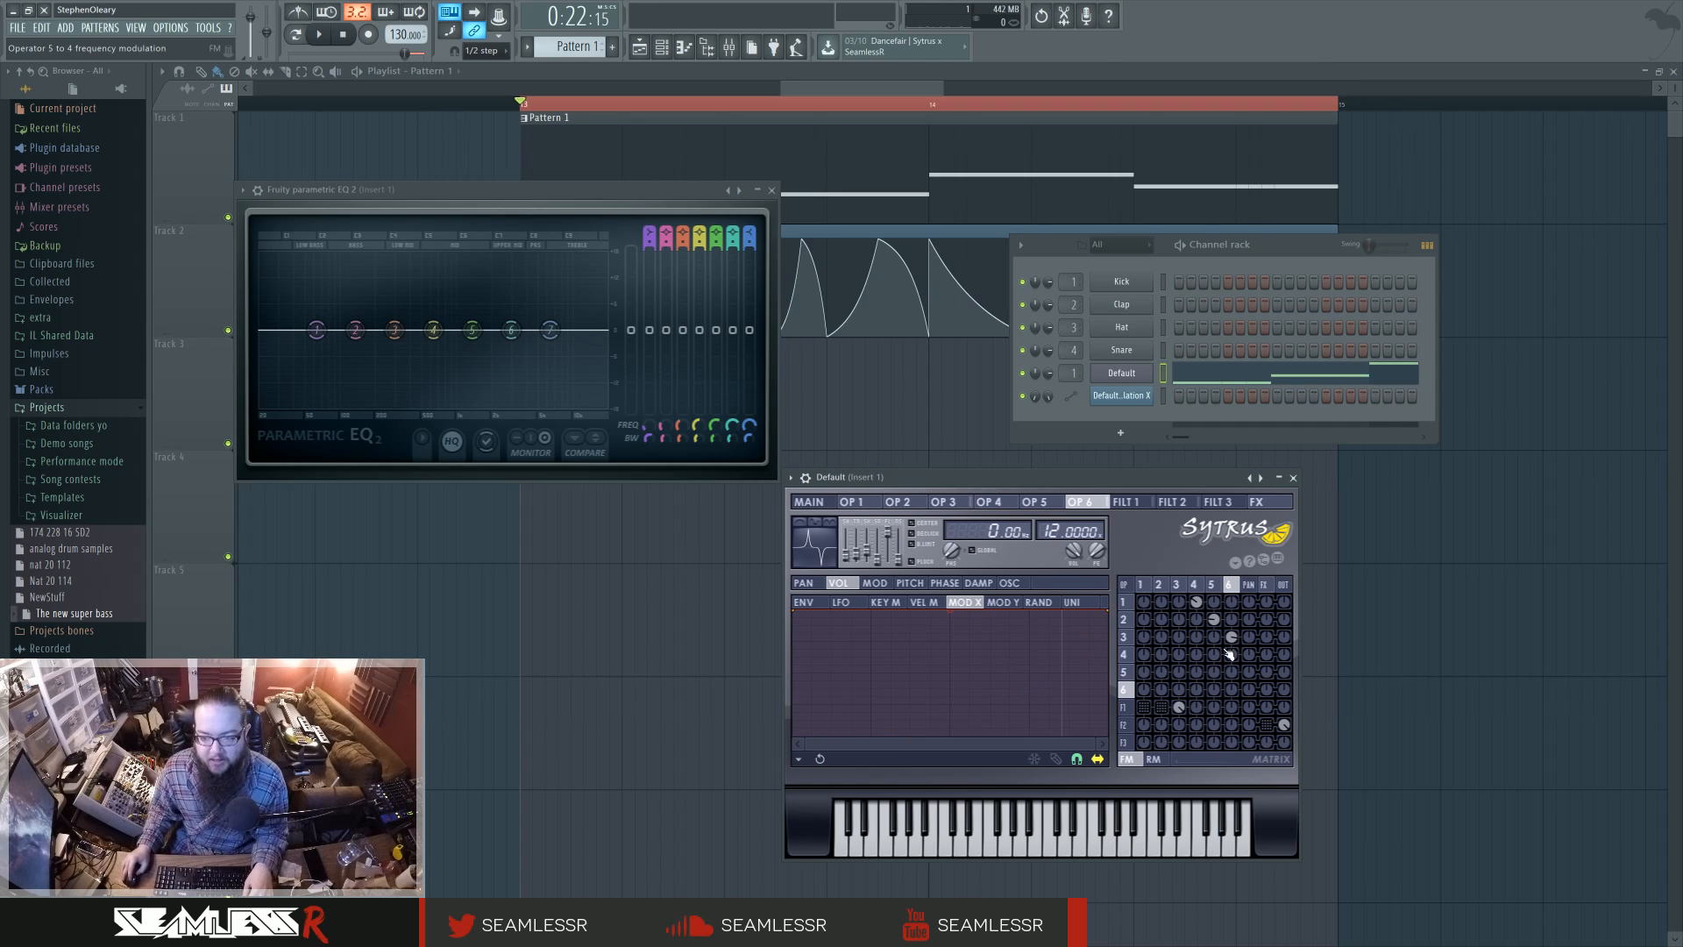
key(space)
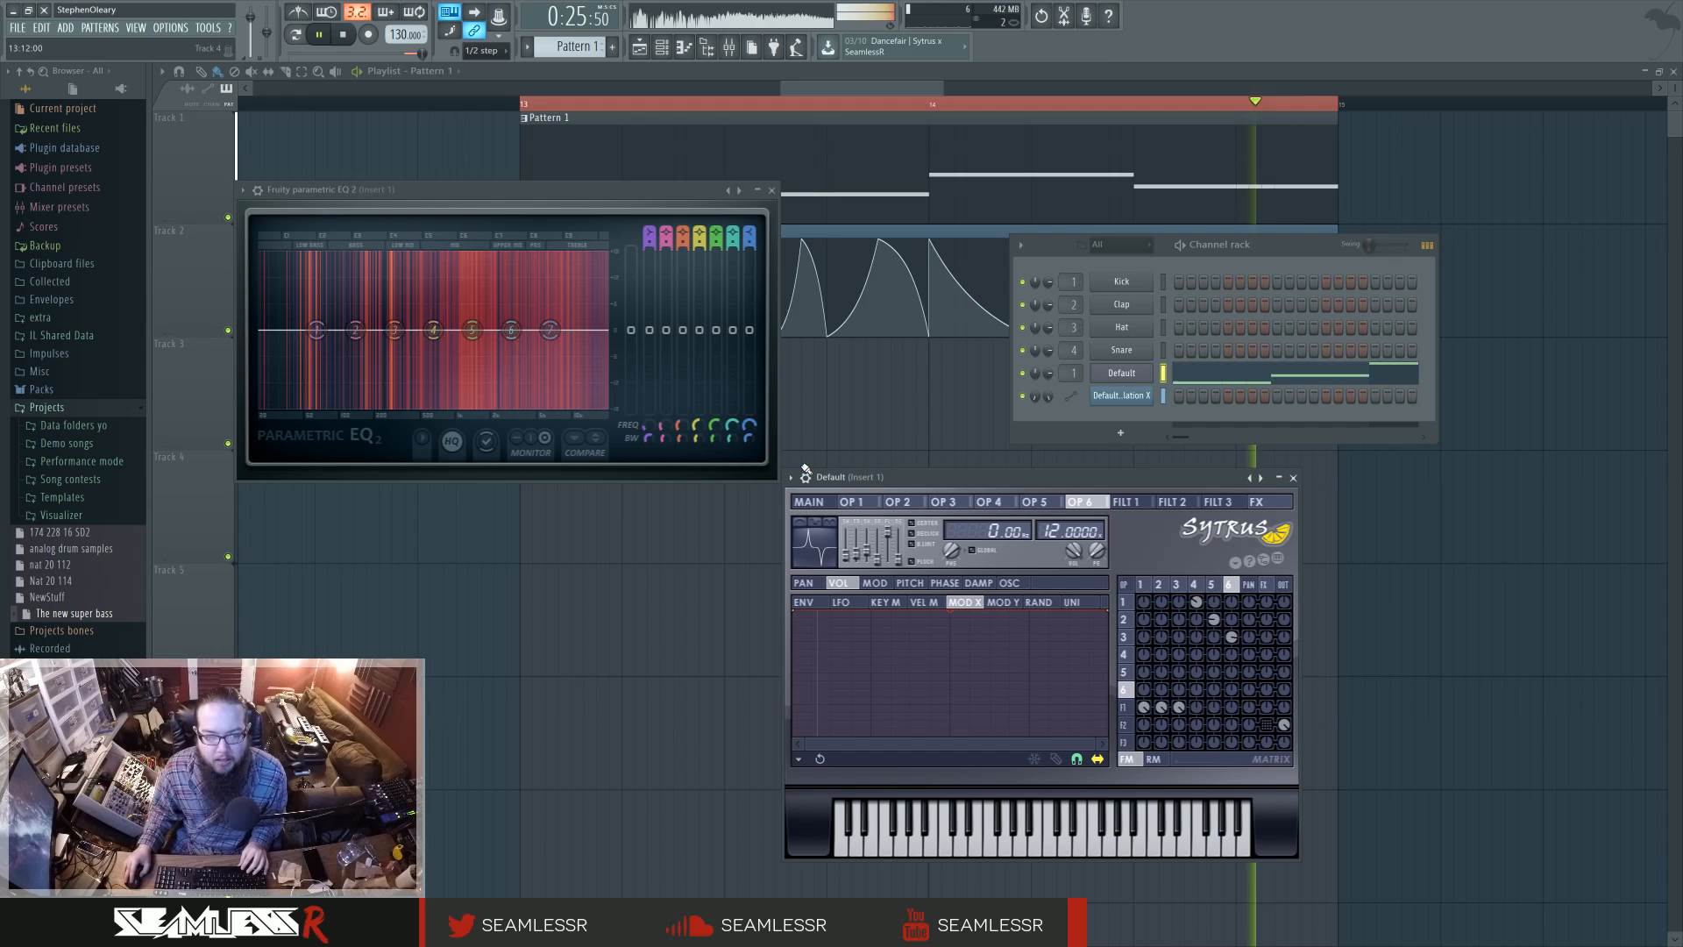
Stop playback and inspect the waveshaper curves of filter 1 and filter 2 in Sytrus
key(space)
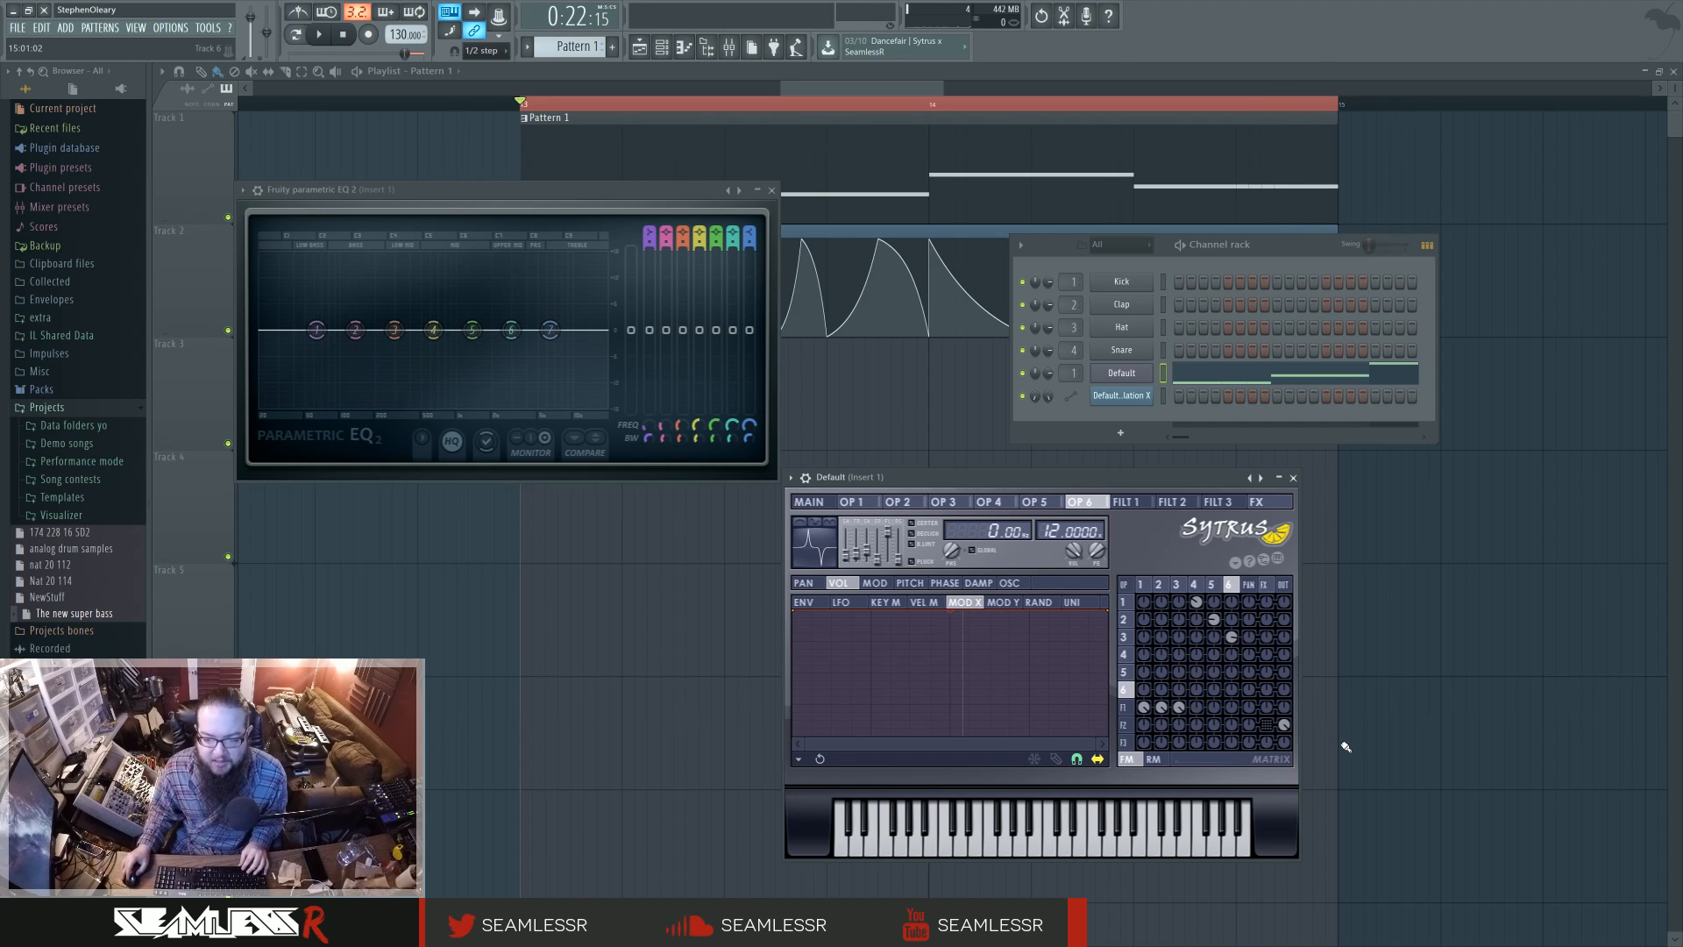
click(1124, 708)
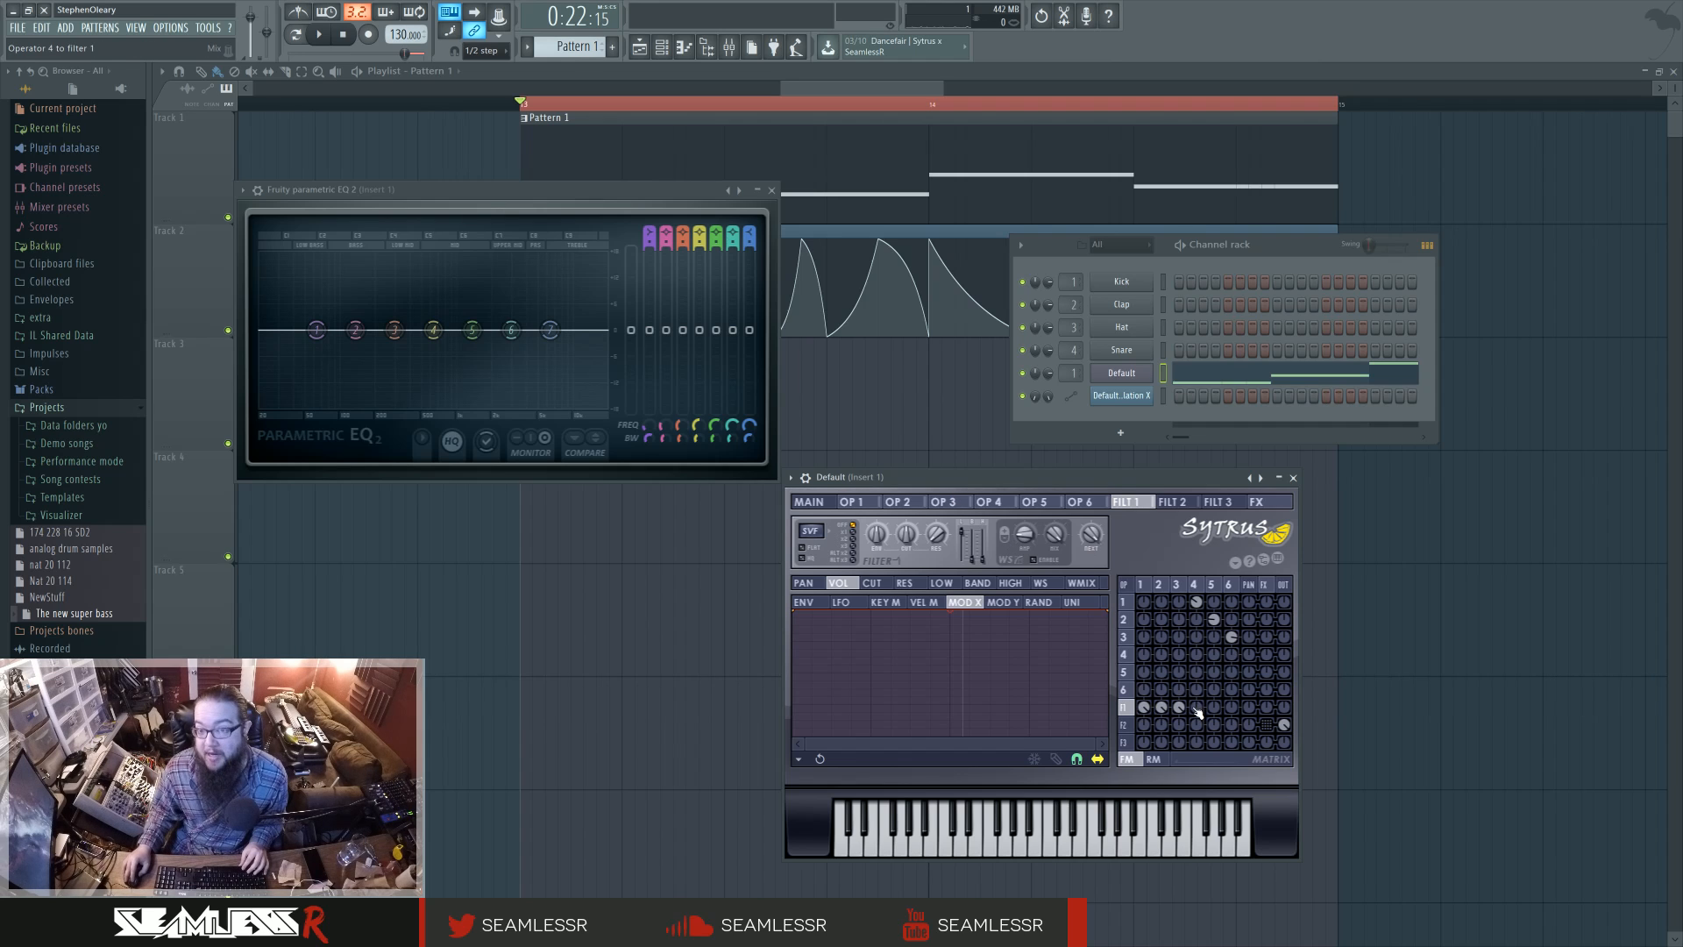
click(1044, 584)
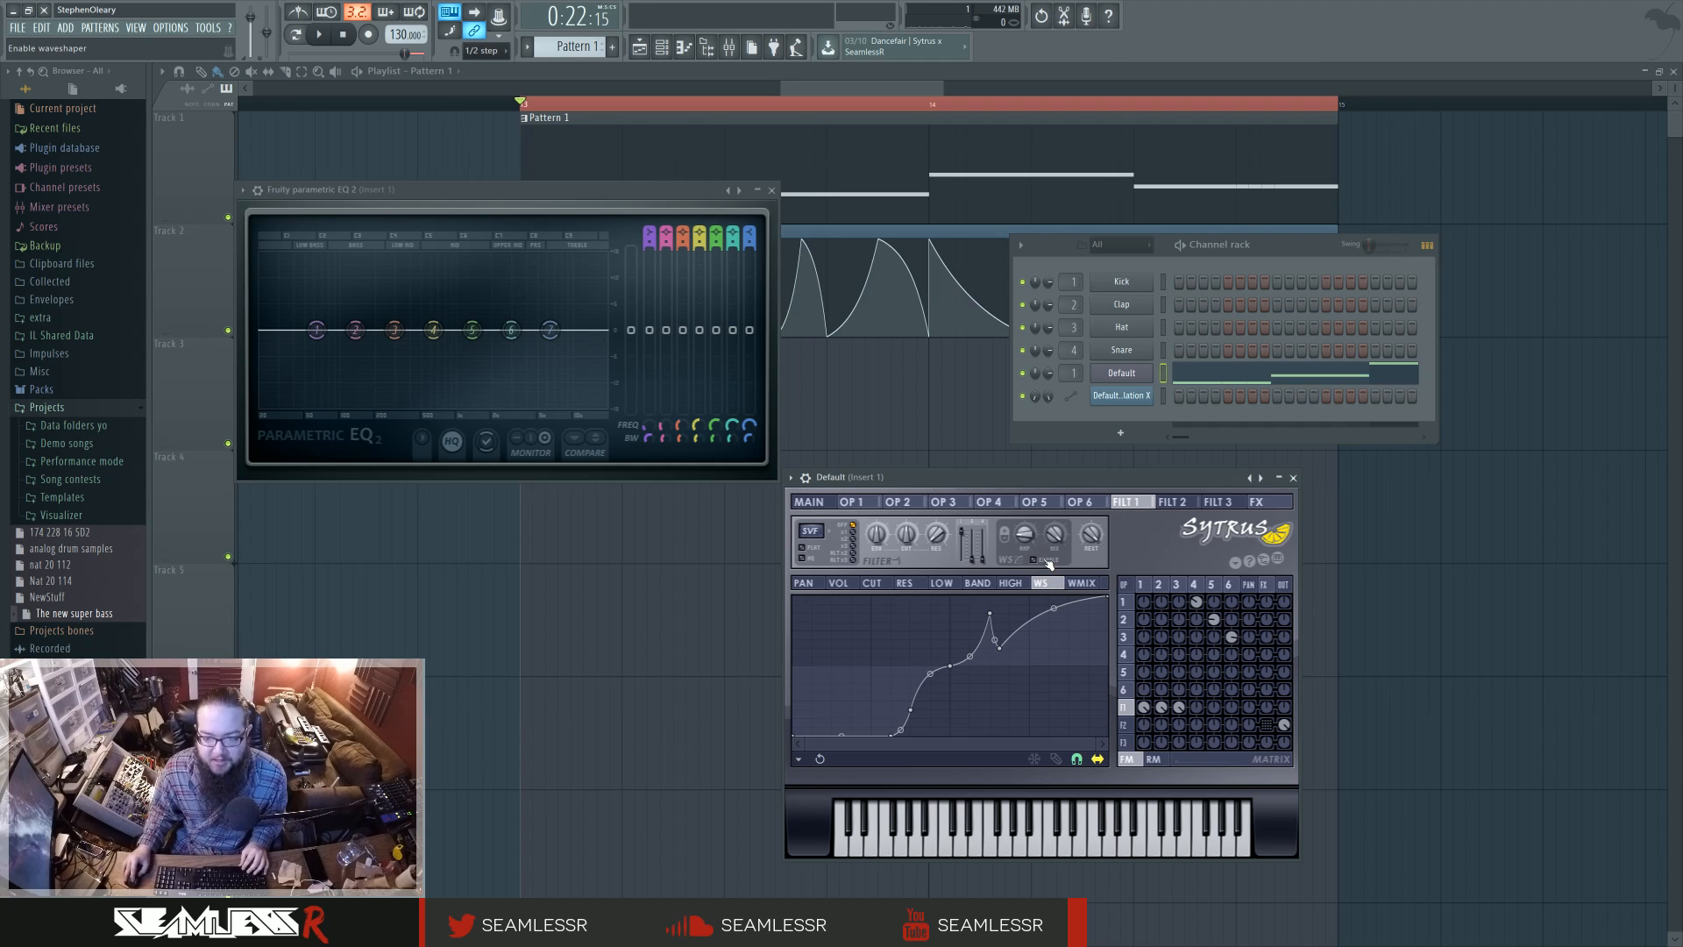
click(1131, 726)
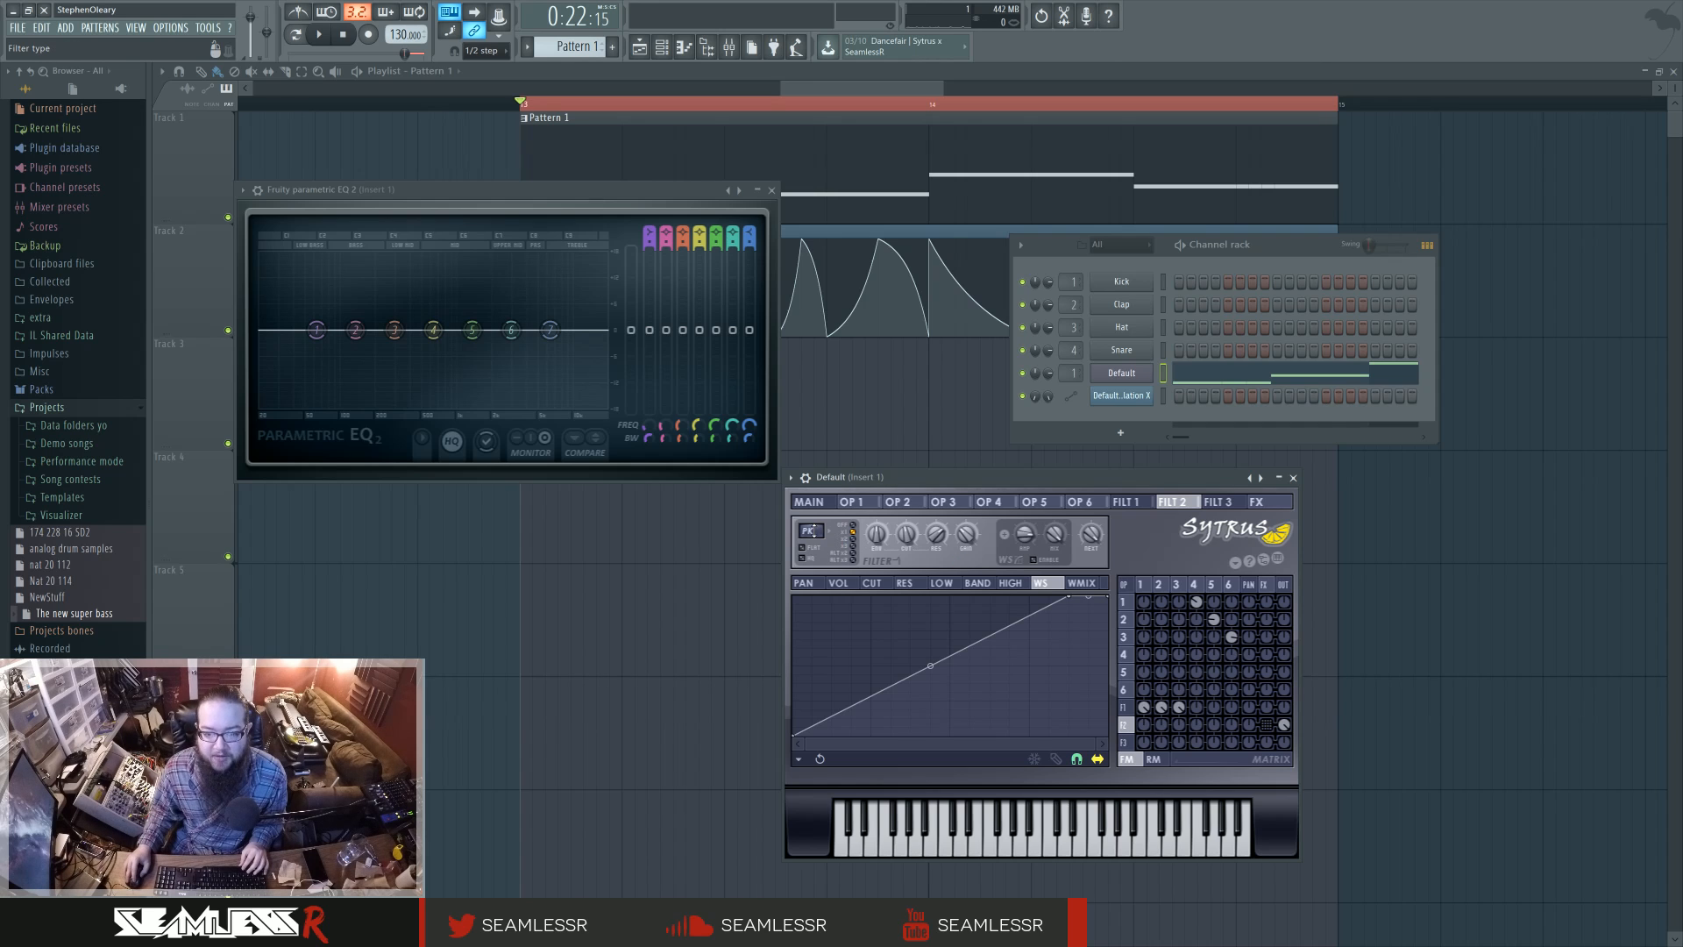
Raise band 5 of Fruity parametric EQ 2 into a peak
mouse_move(472, 329)
mouse_down()
mouse_move(473, 294)
mouse_move(495, 283)
mouse_move(476, 301)
mouse_up()
scroll(495, 285, down, 5)
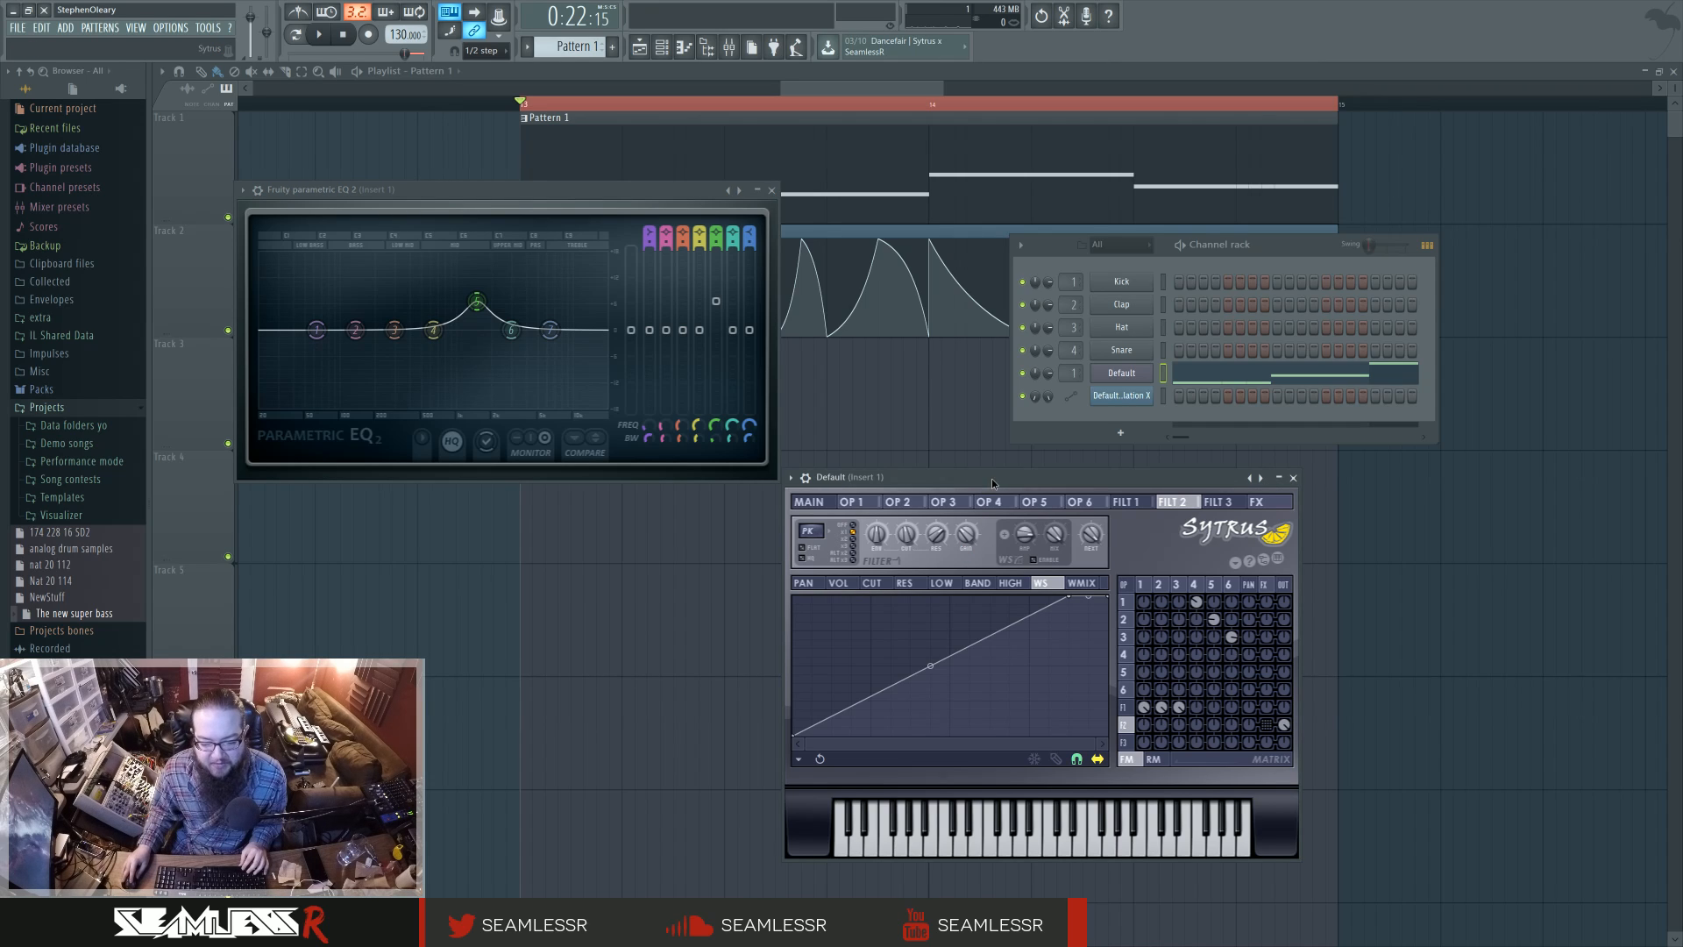
Review filter 2's low/gain target and waveshaper curve in Sytrus, and look over filter 1 for comparison
drag(991, 479, 969, 485)
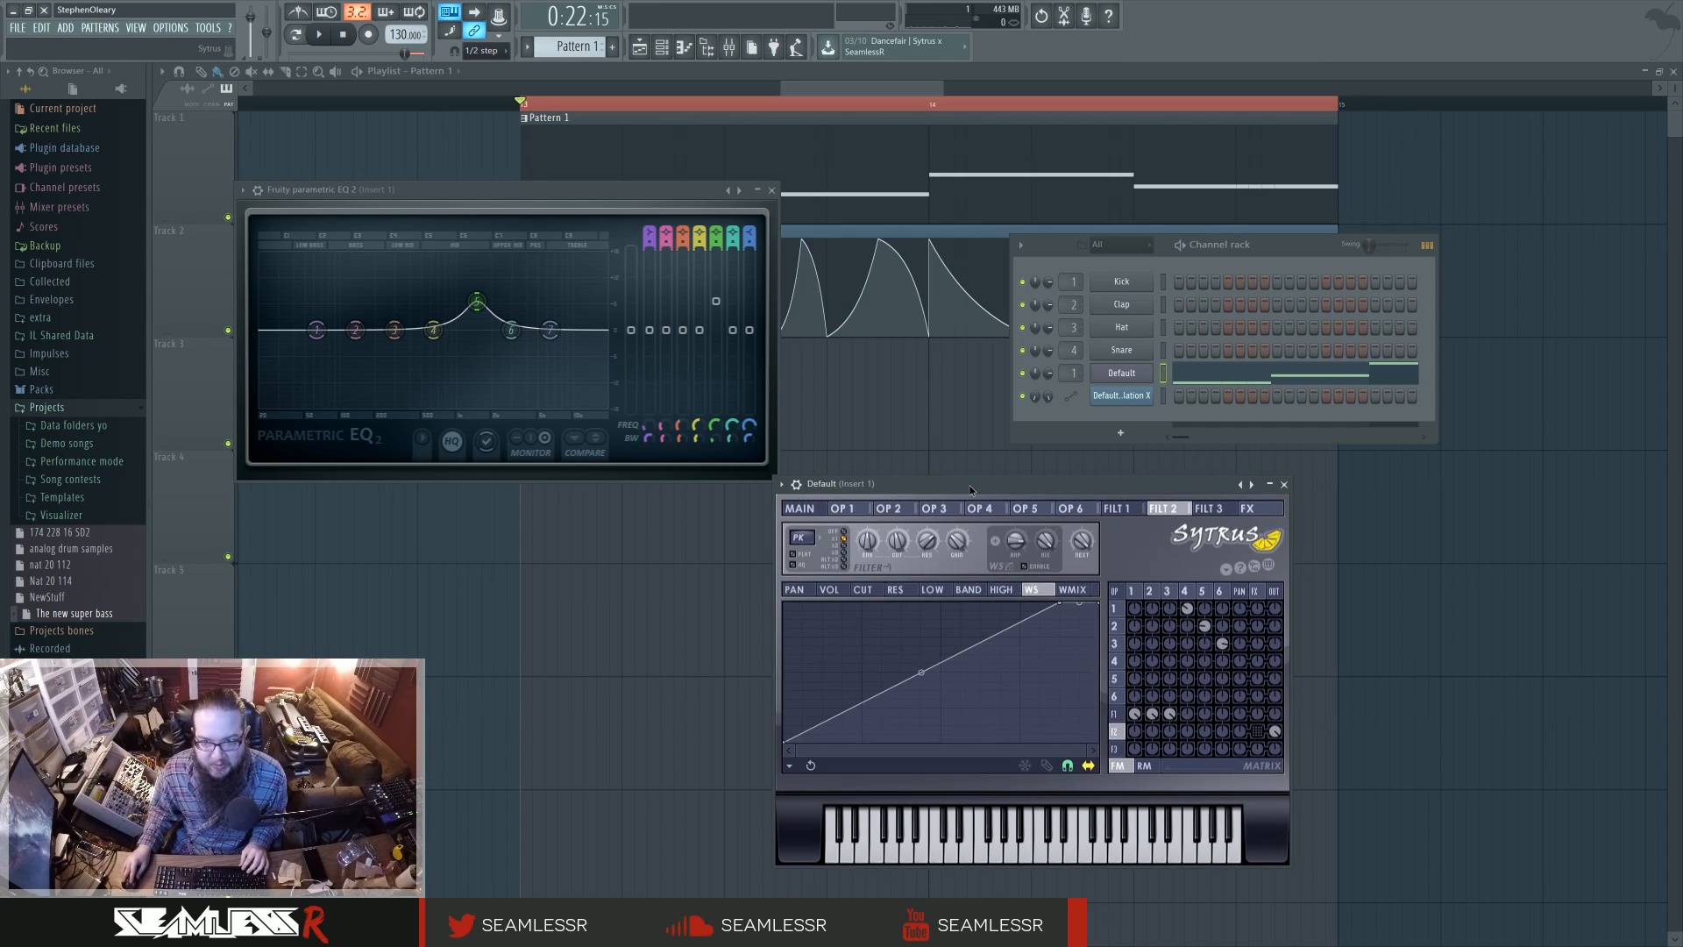
click(989, 591)
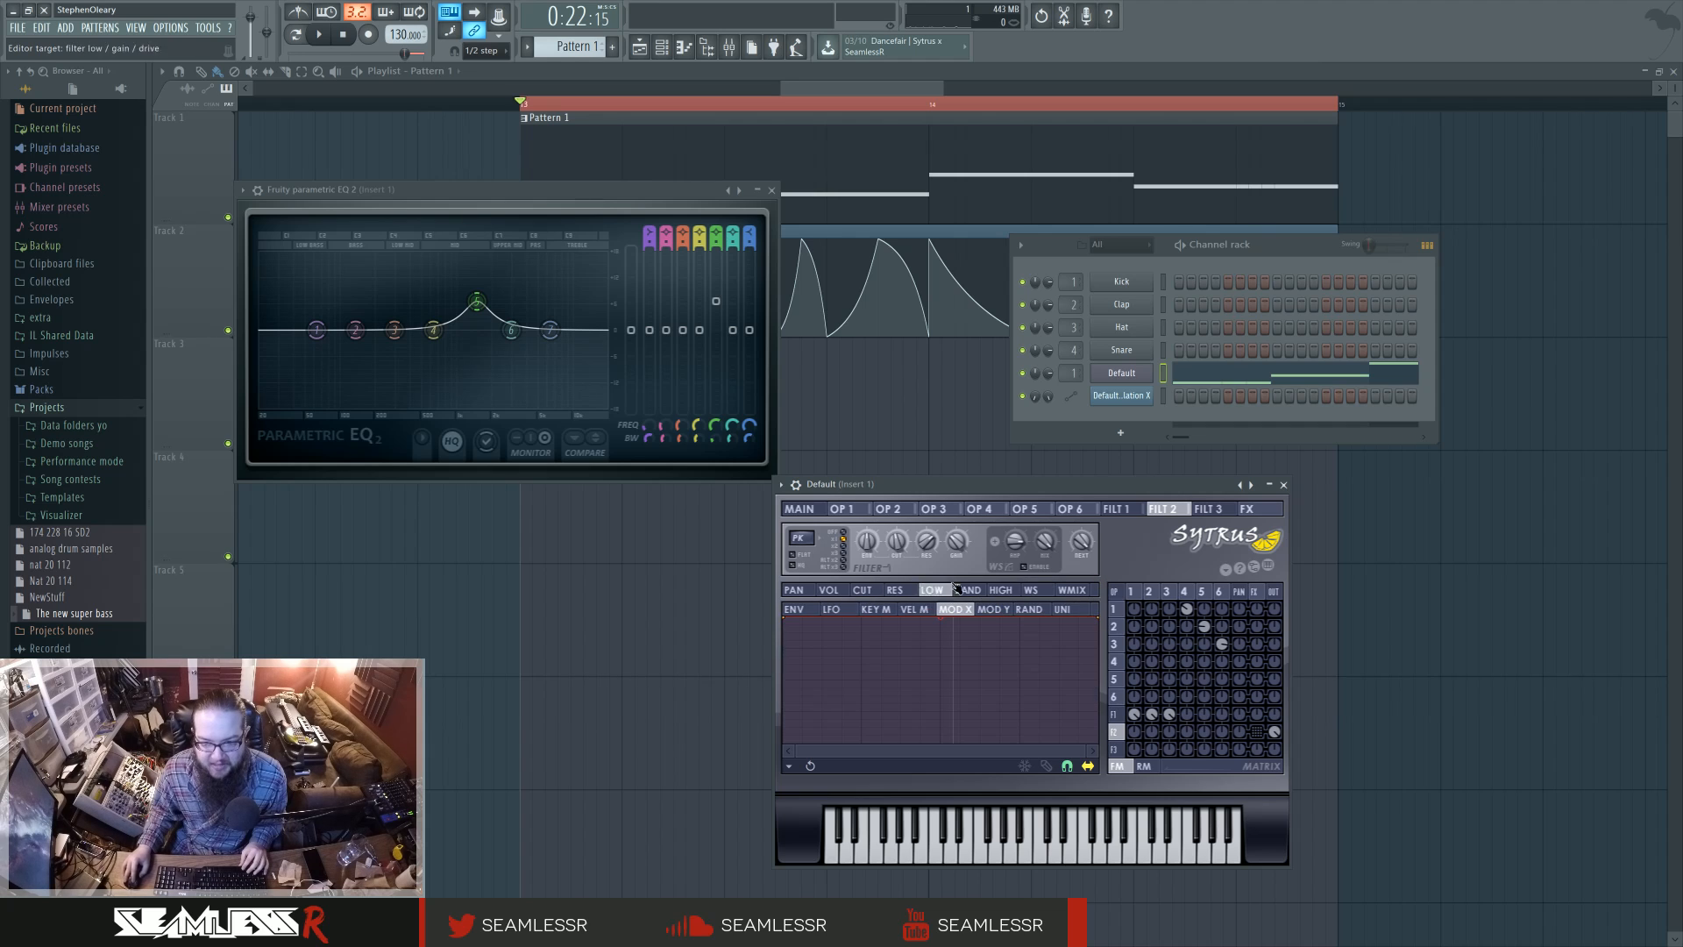
click(1033, 591)
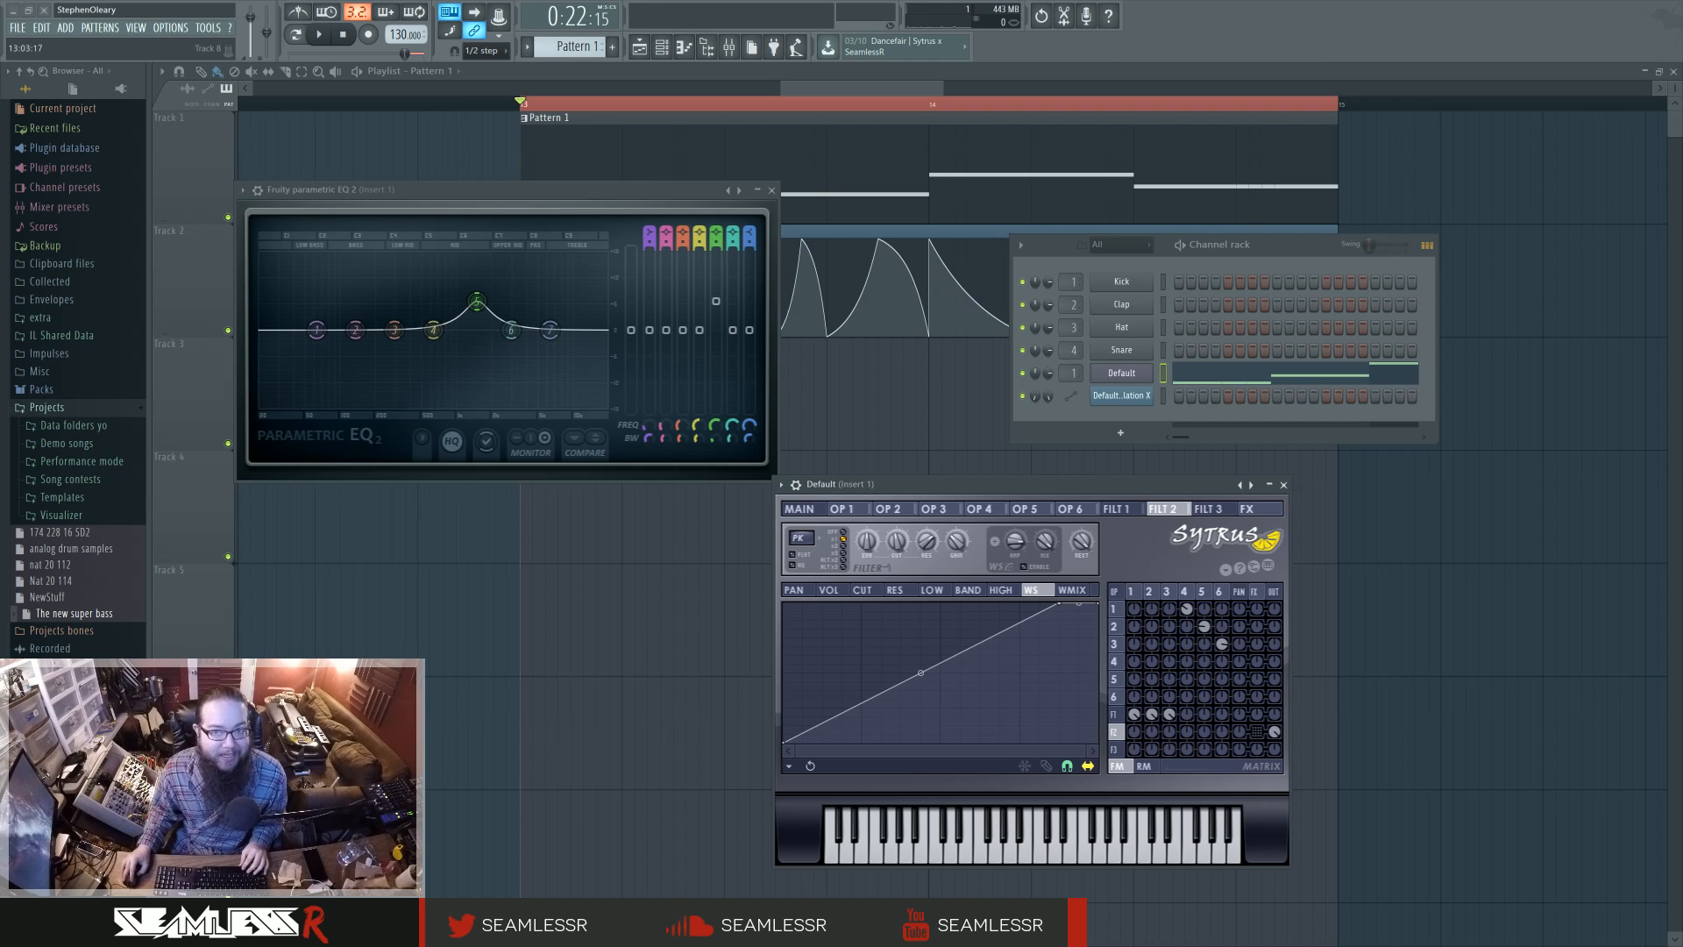
drag(1042, 481, 1026, 490)
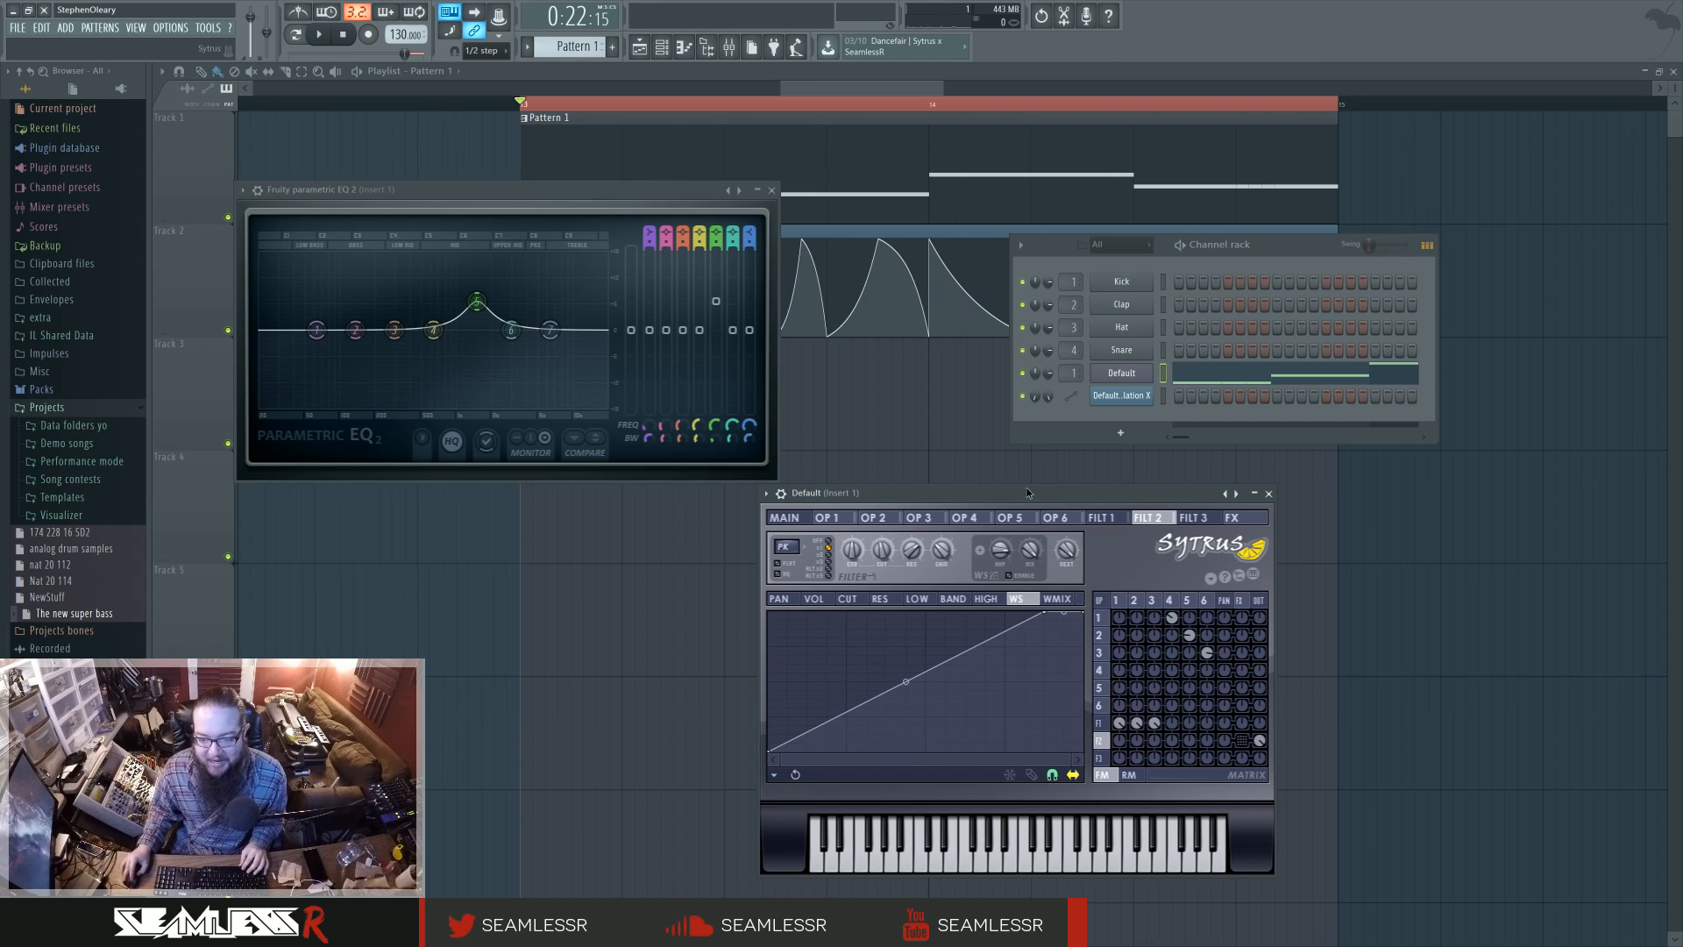
click(1098, 722)
click(1101, 740)
Shift the EQ's band 5 peak to a lower frequency and turn band 1 into a steep high-pass filter
drag(477, 301, 428, 298)
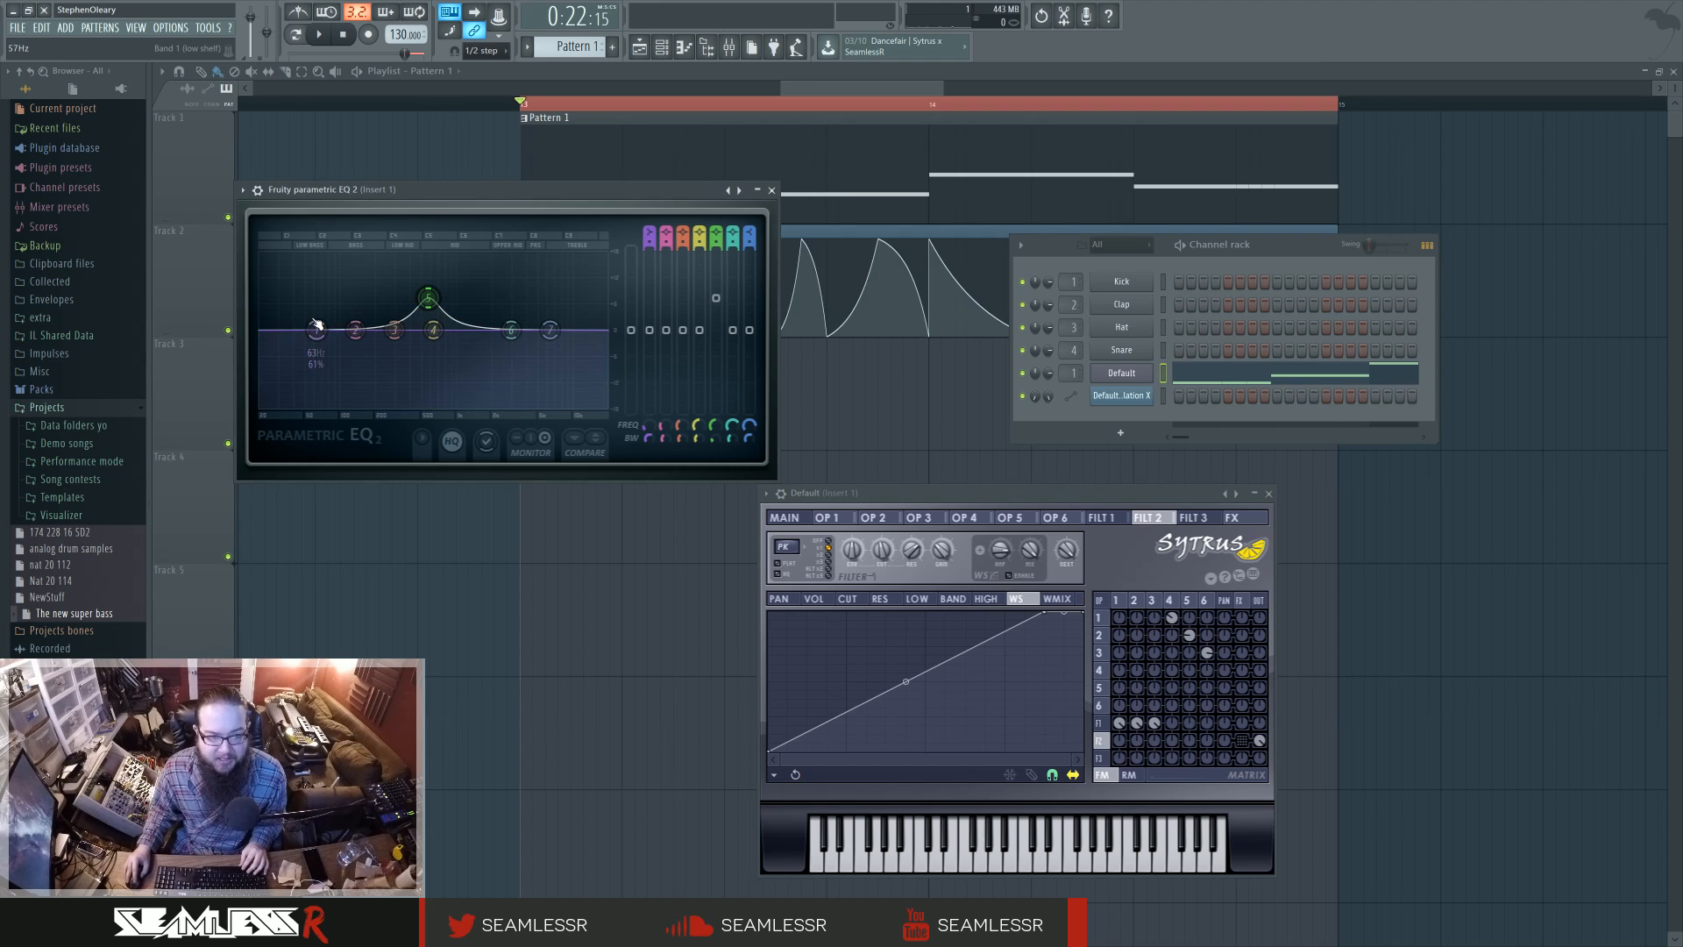
right_click(317, 330)
mouse_move(341, 366)
click(396, 407)
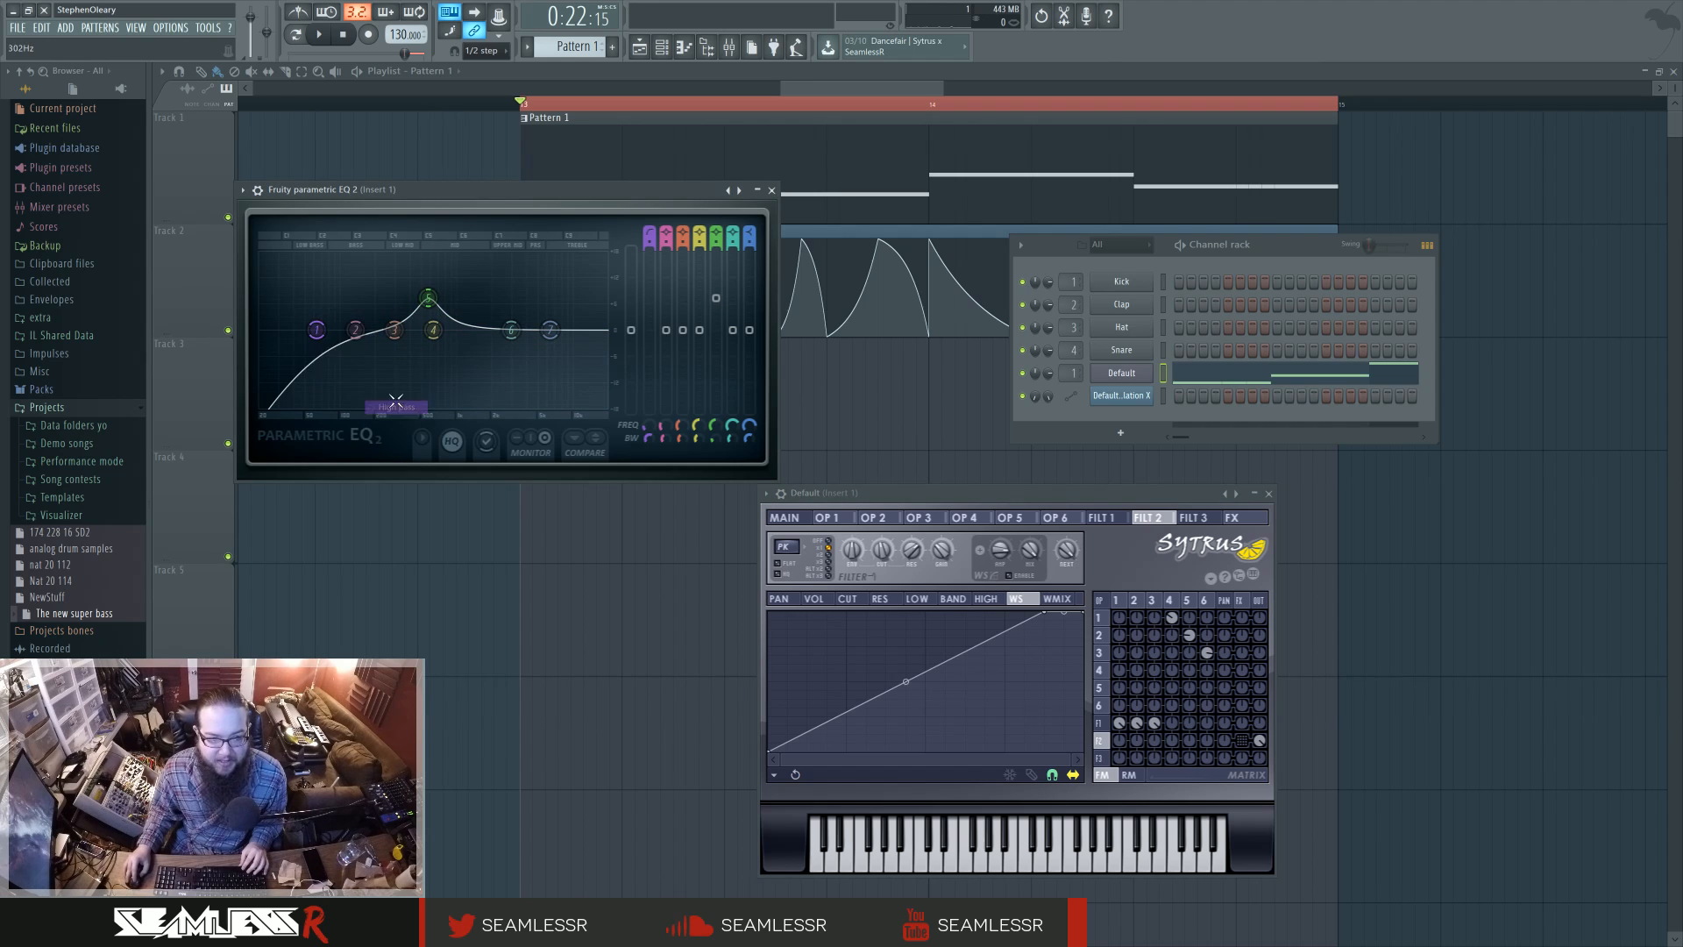
right_click(317, 330)
click(396, 407)
Demonstrate other EQ shapes on band 1: switch it to Band stop, move it to about 109 Hz, and set it to Peaking
right_click(323, 330)
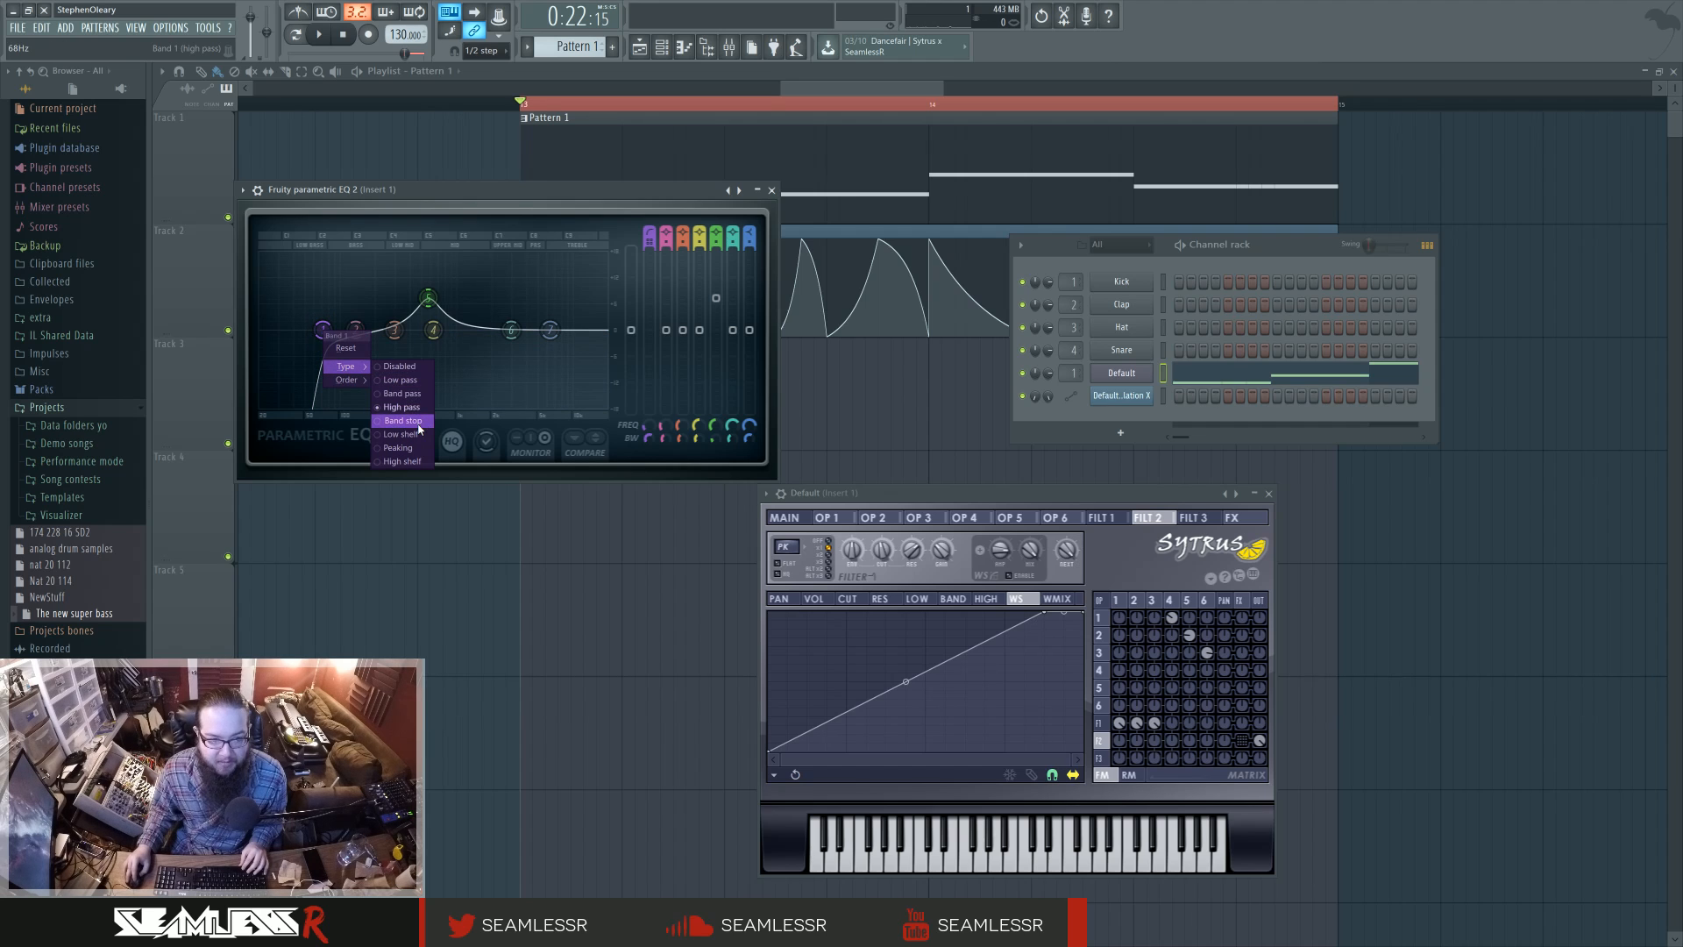
click(408, 420)
drag(322, 330, 349, 330)
right_click(348, 329)
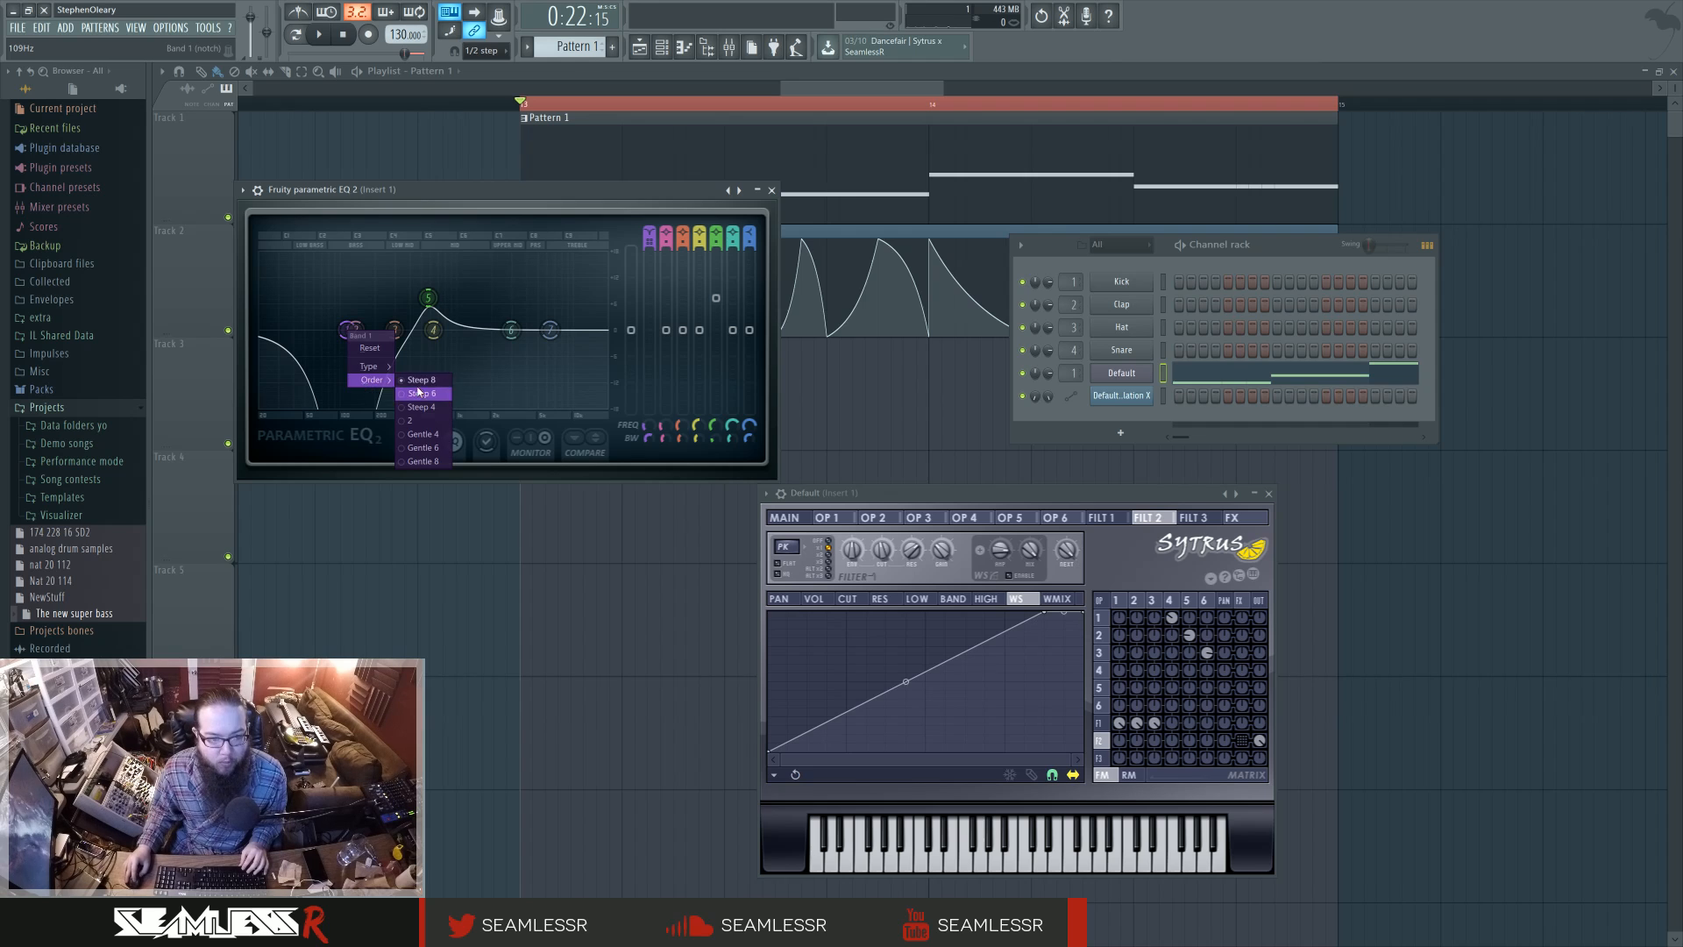
mouse_move(379, 377)
click(422, 447)
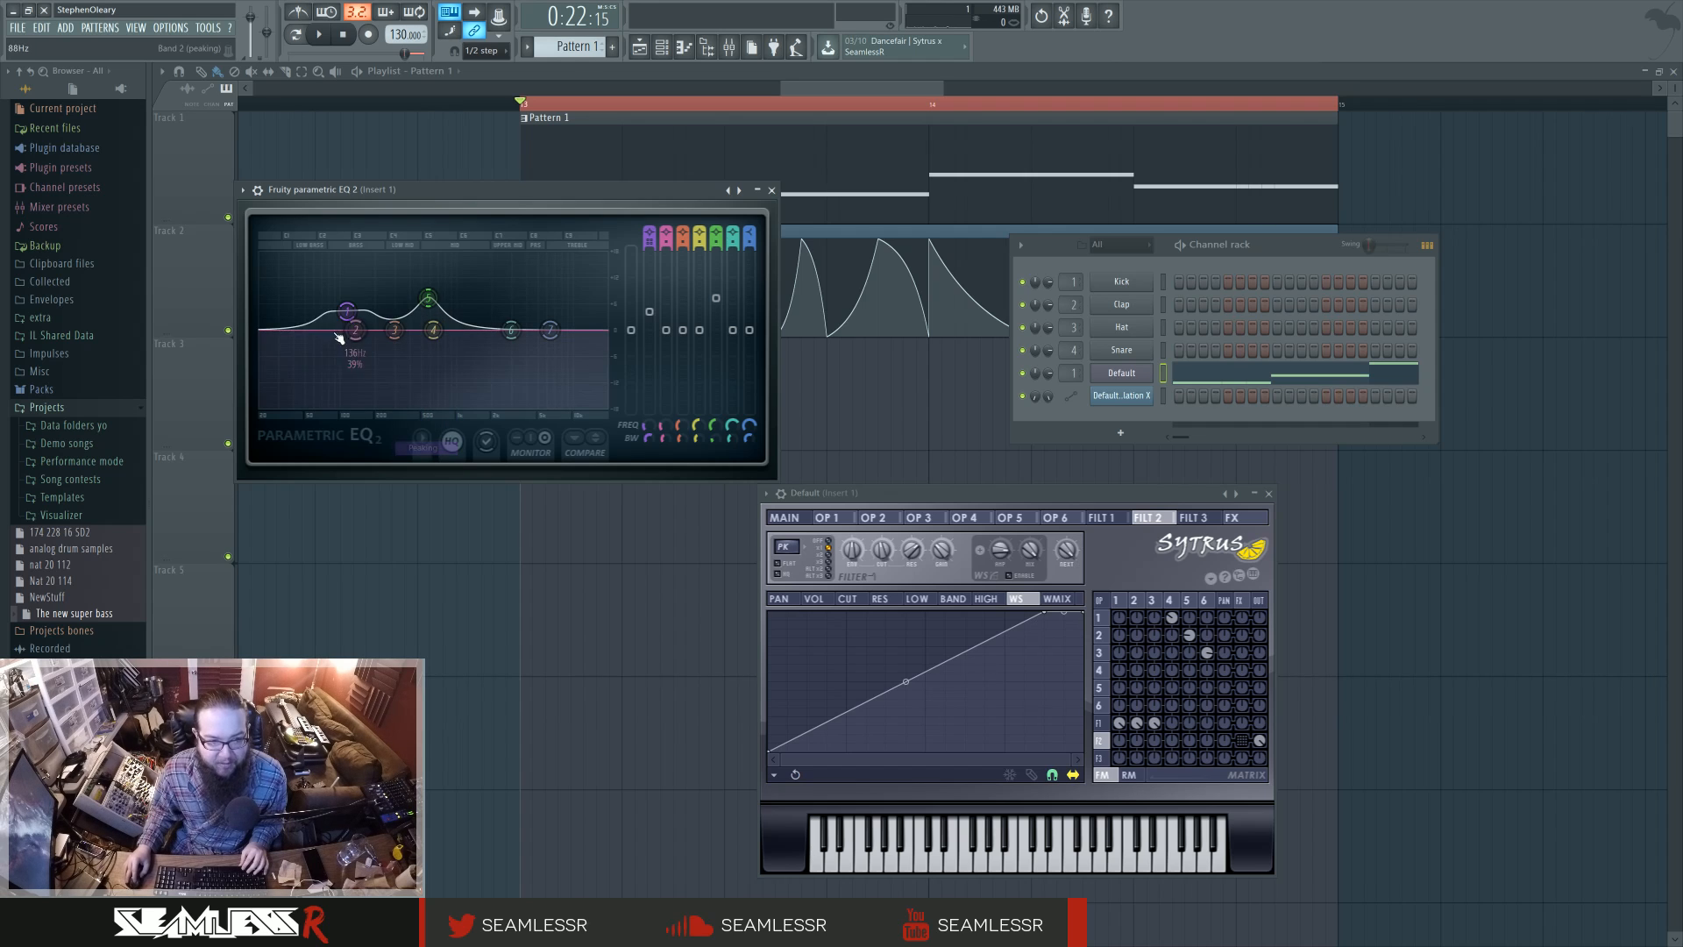
Restore the EQ's original flat curve and close Fruity parametric EQ 2
drag(349, 330, 327, 329)
drag(428, 298, 464, 330)
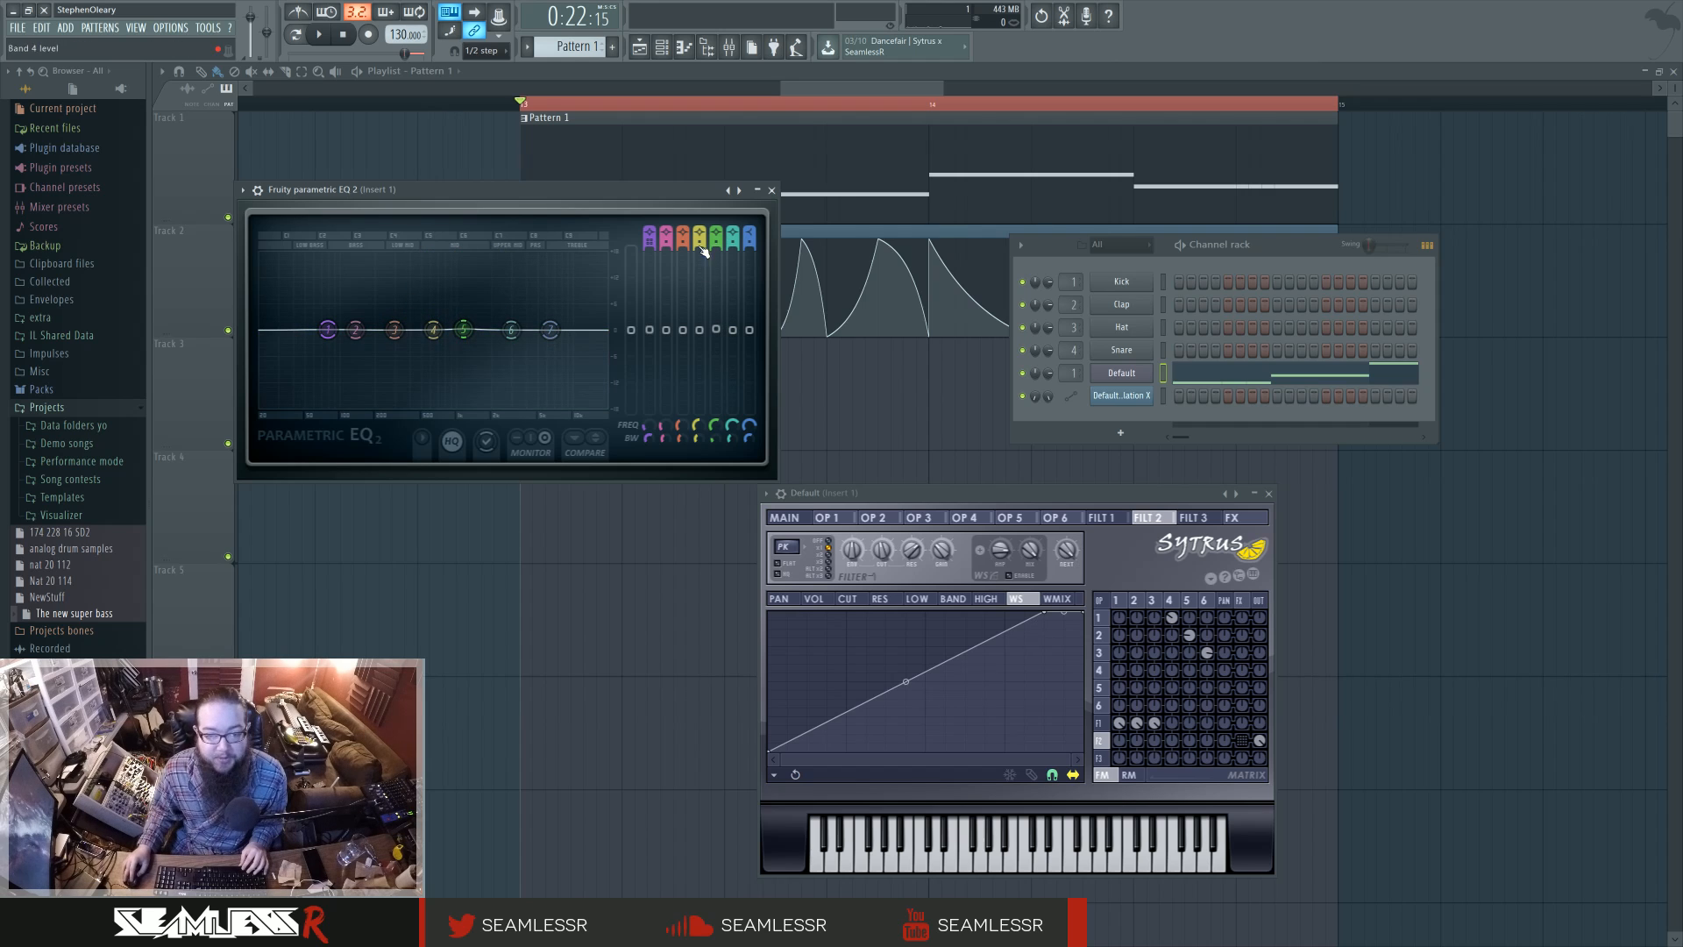
key(ctrl+alt+z)
key(ctrl+alt+z)
key(ctrl+alt+z)
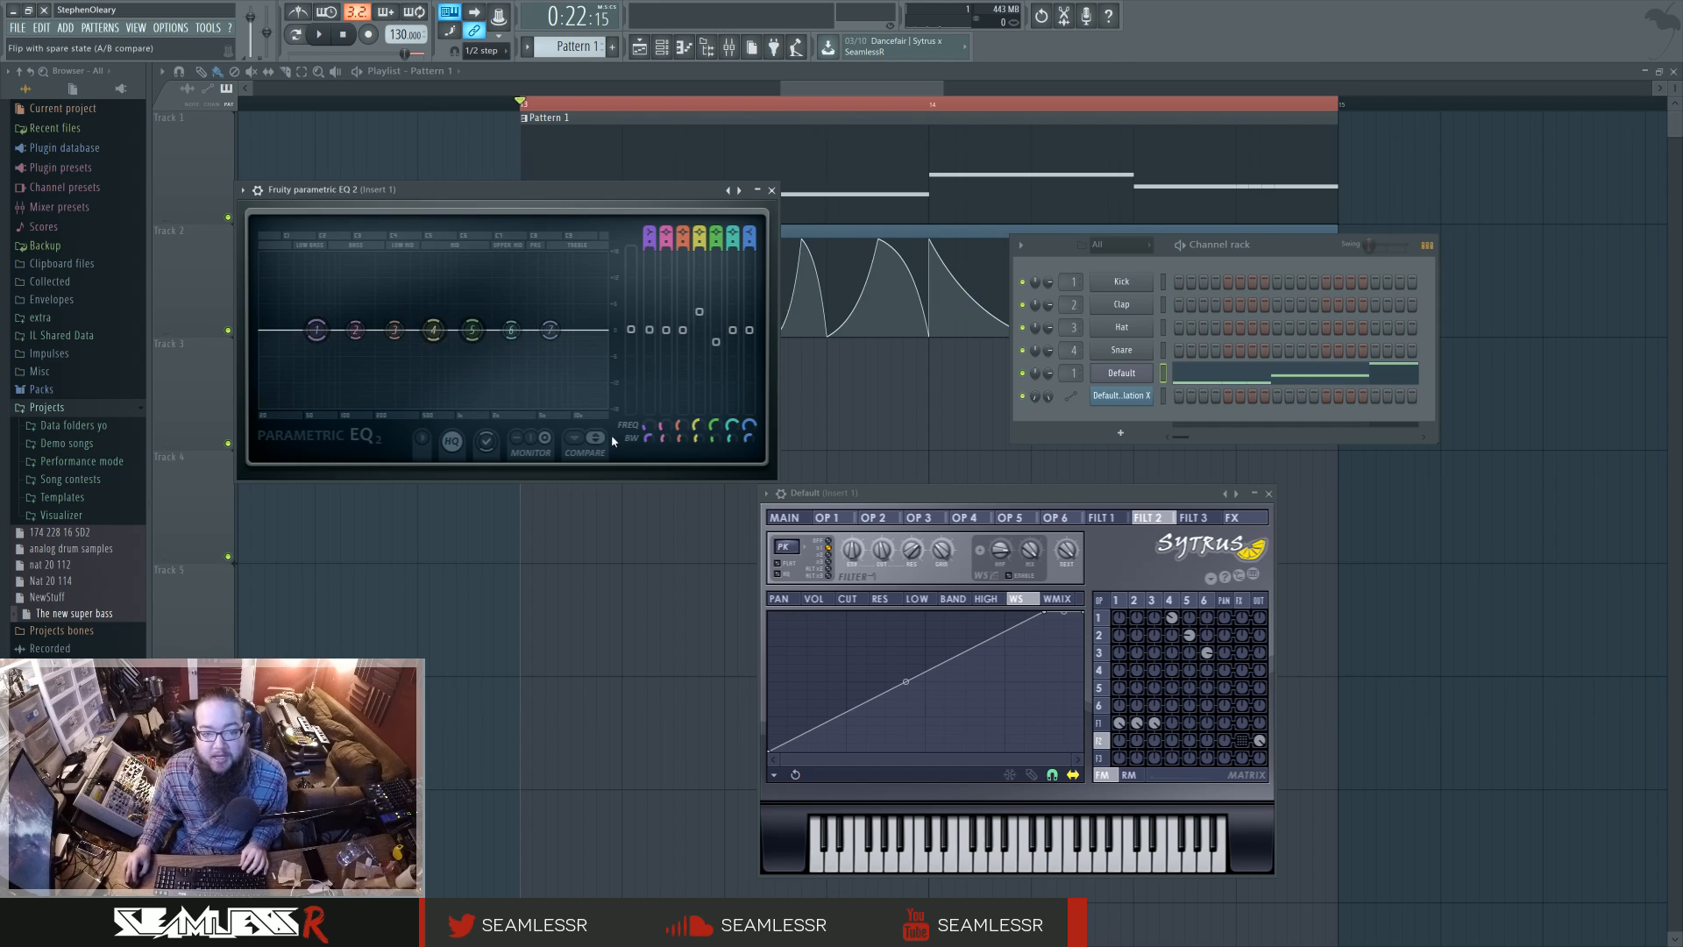
click(773, 191)
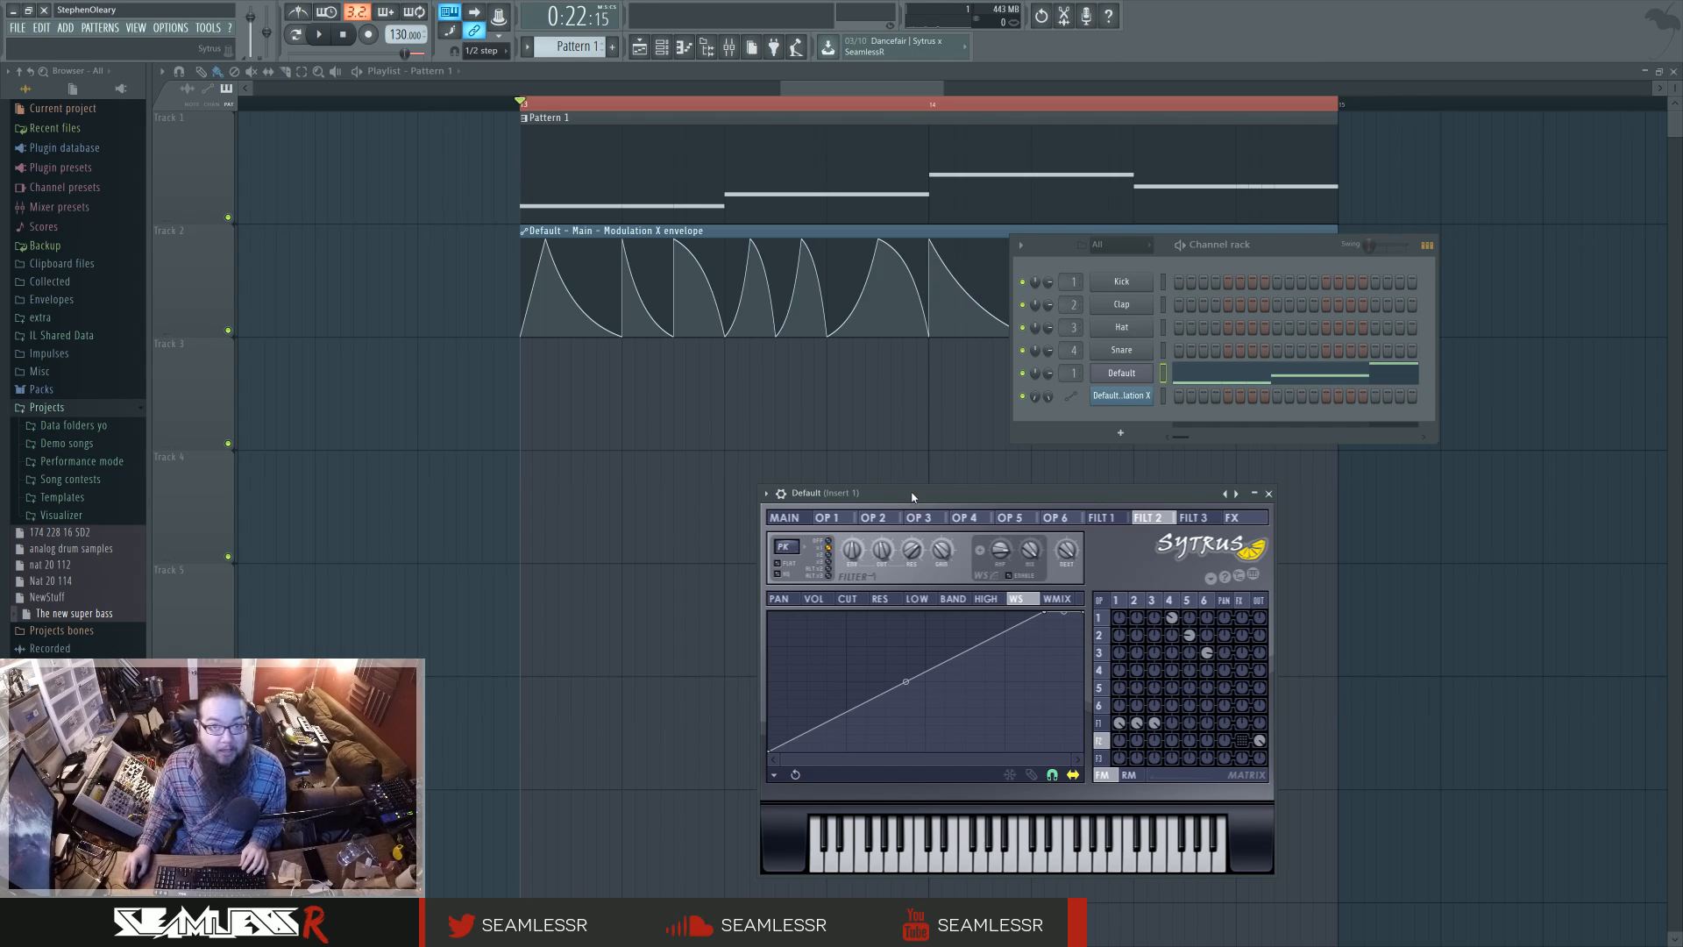
Reposition Sytrus, check filter 2's filter type, and audition the pattern in short bursts
mouse_move(912, 496)
mouse_down()
mouse_move(877, 449)
mouse_move(885, 483)
mouse_up()
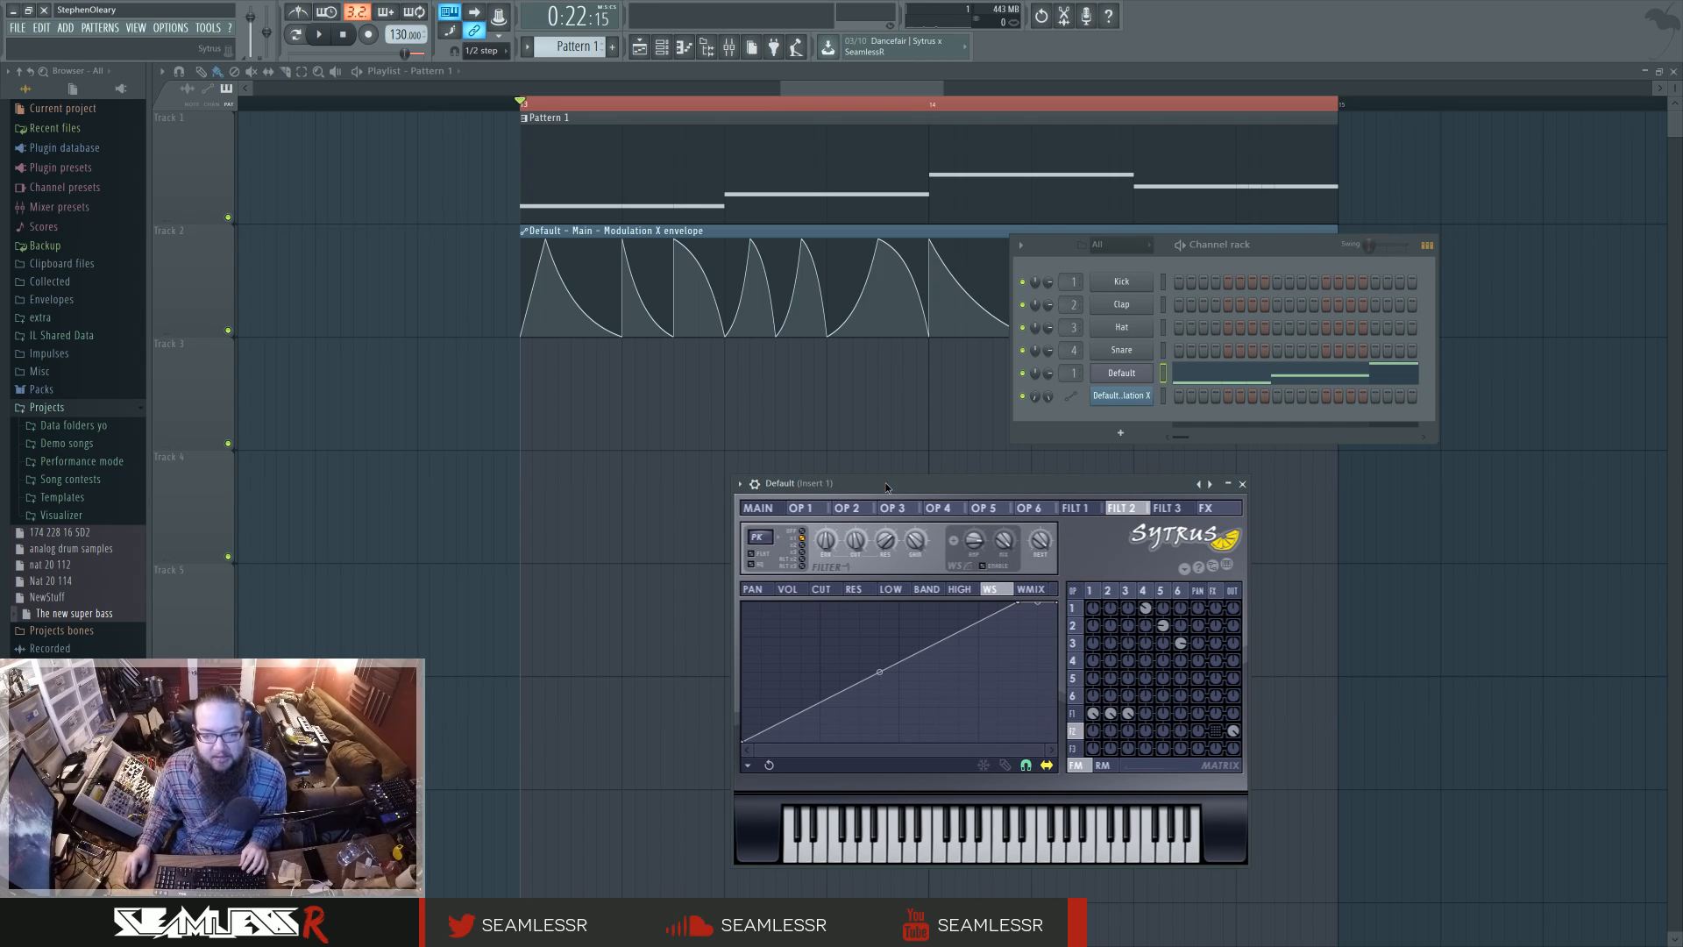
click(771, 542)
click(977, 489)
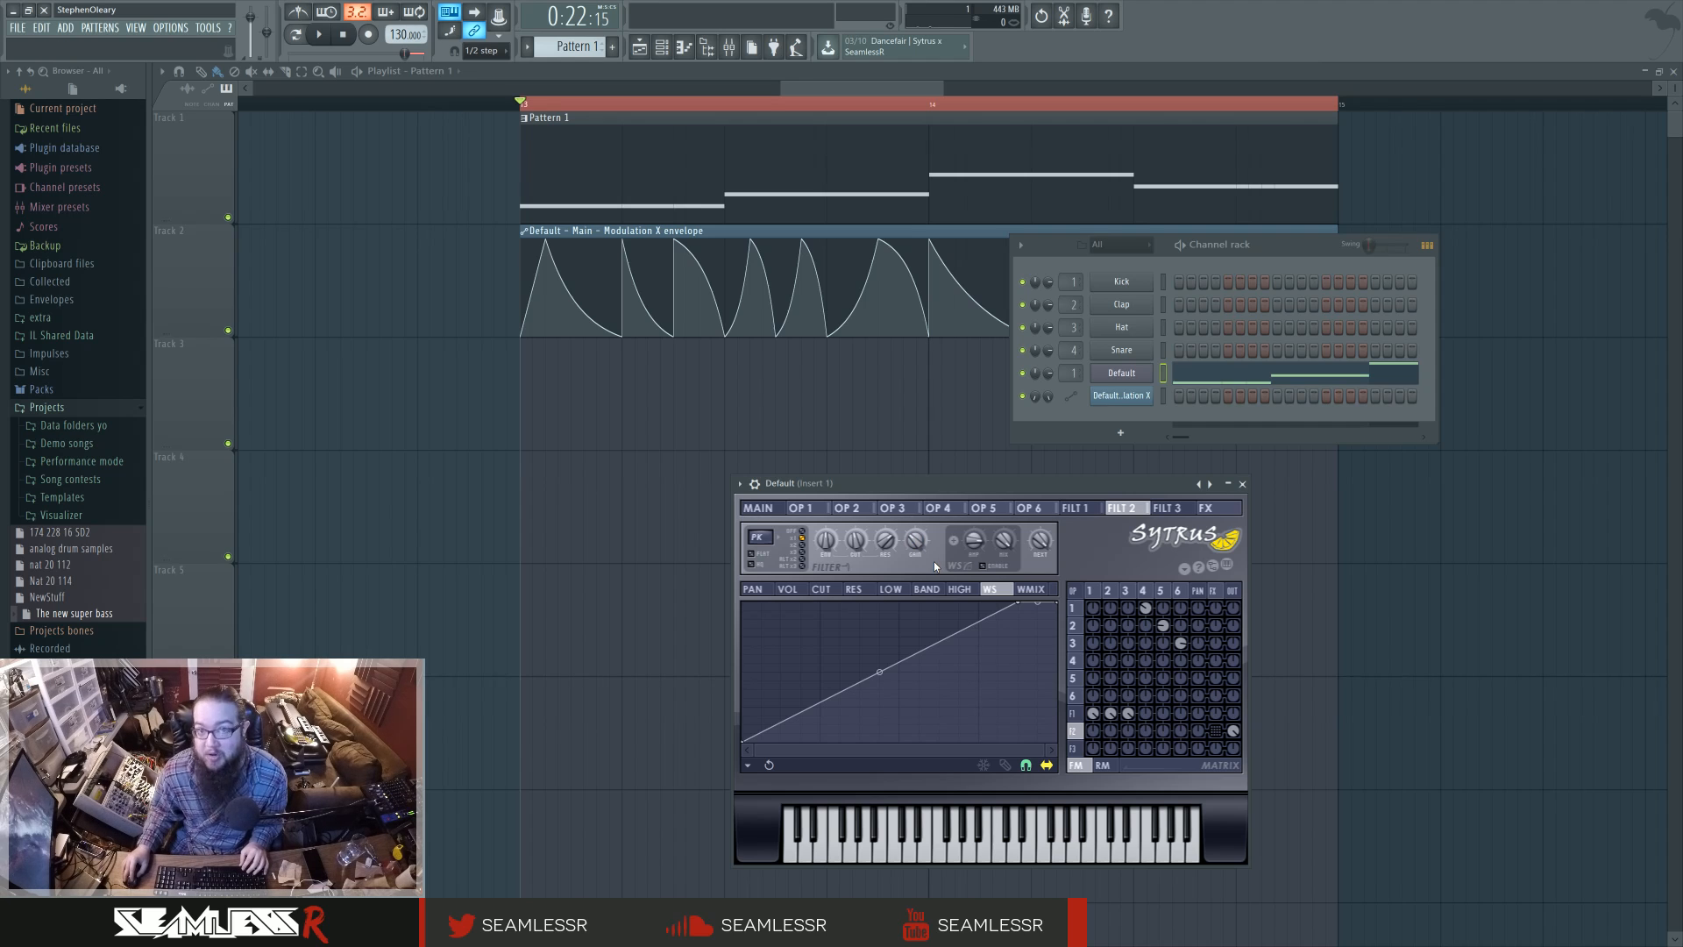
key(space)
key(space)
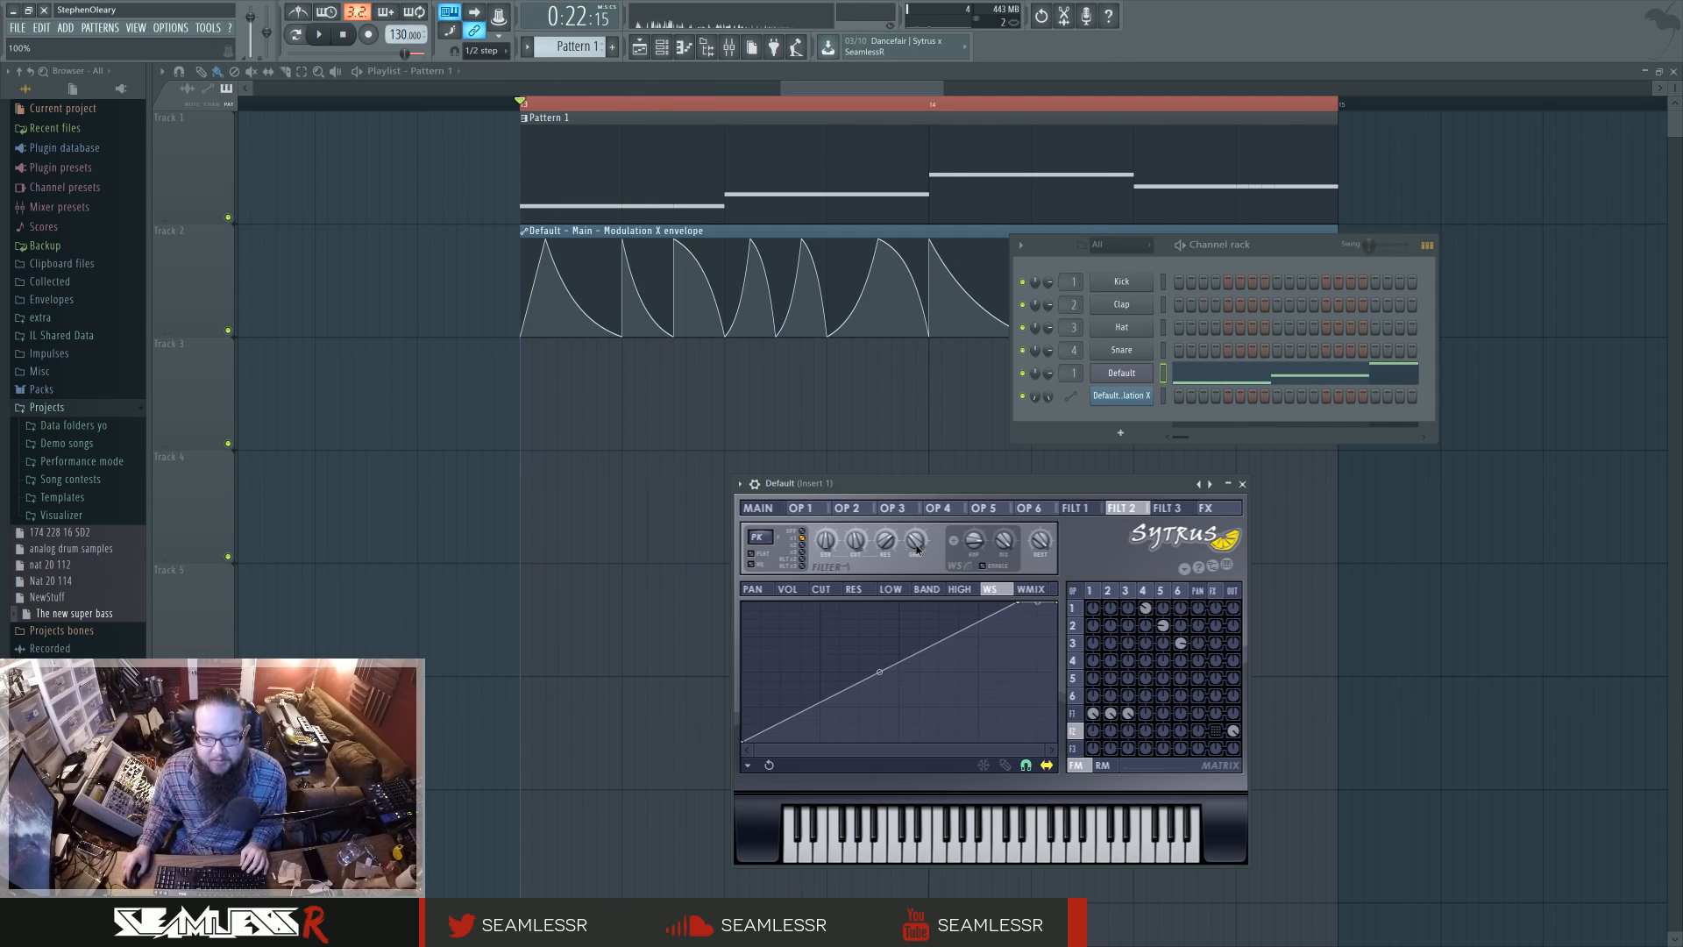
key(space)
key(space)
key(space)
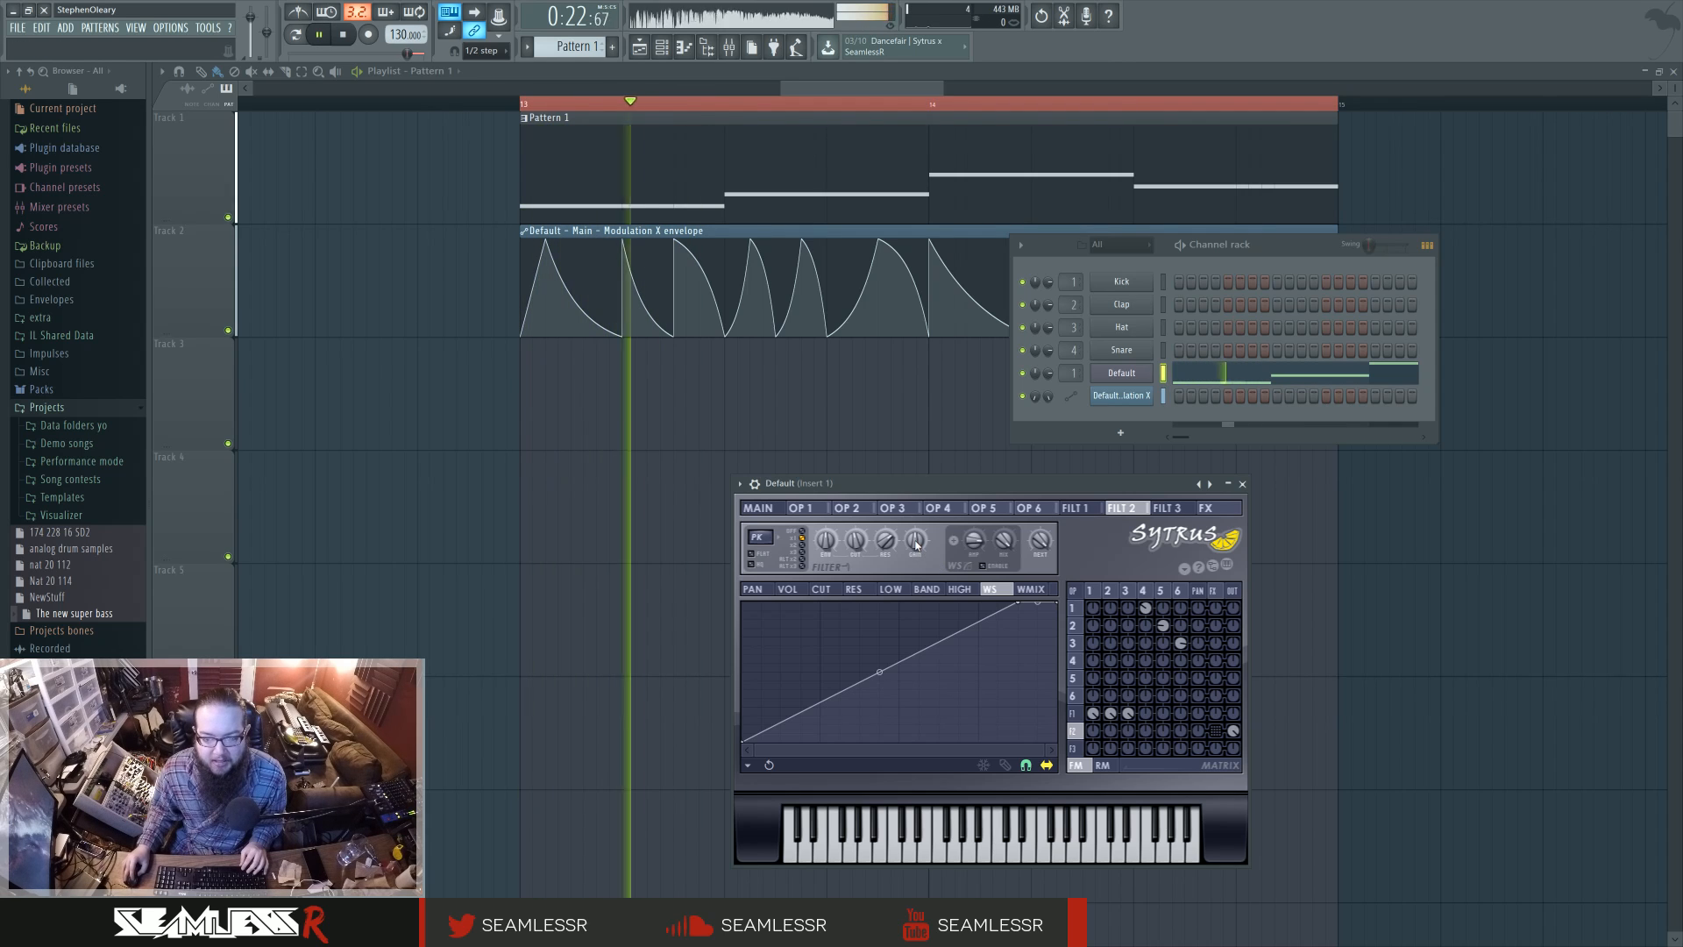
Switch to filter 1's waveshaper and replay the pattern from the start
click(1075, 507)
key(space)
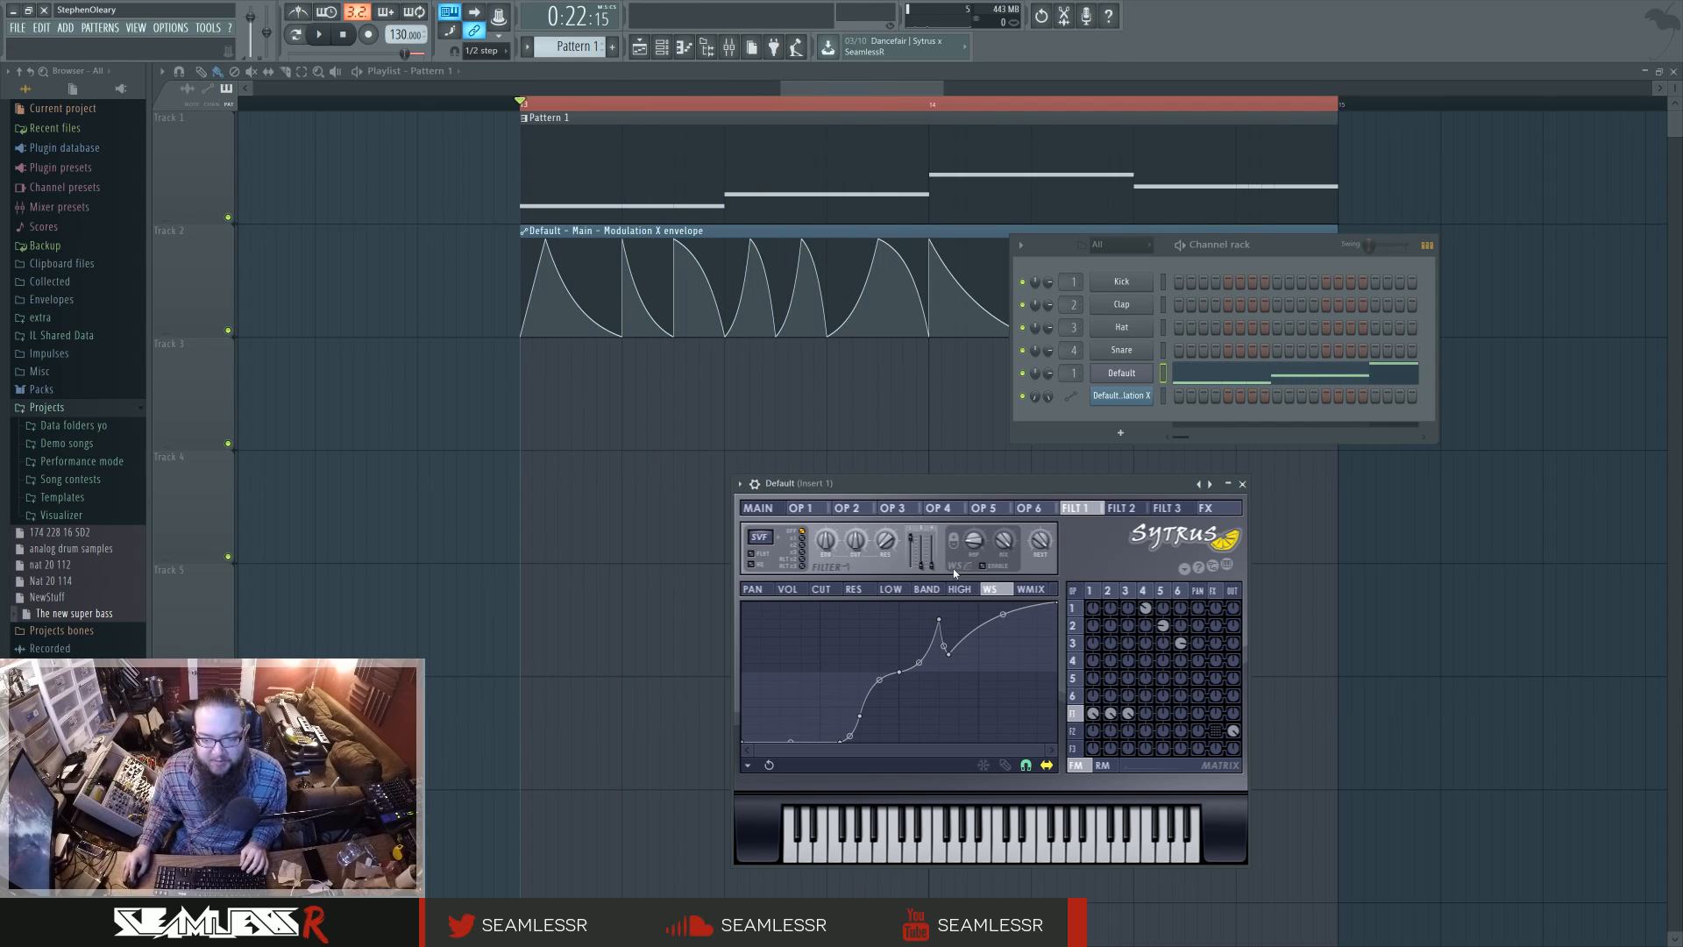
key(space)
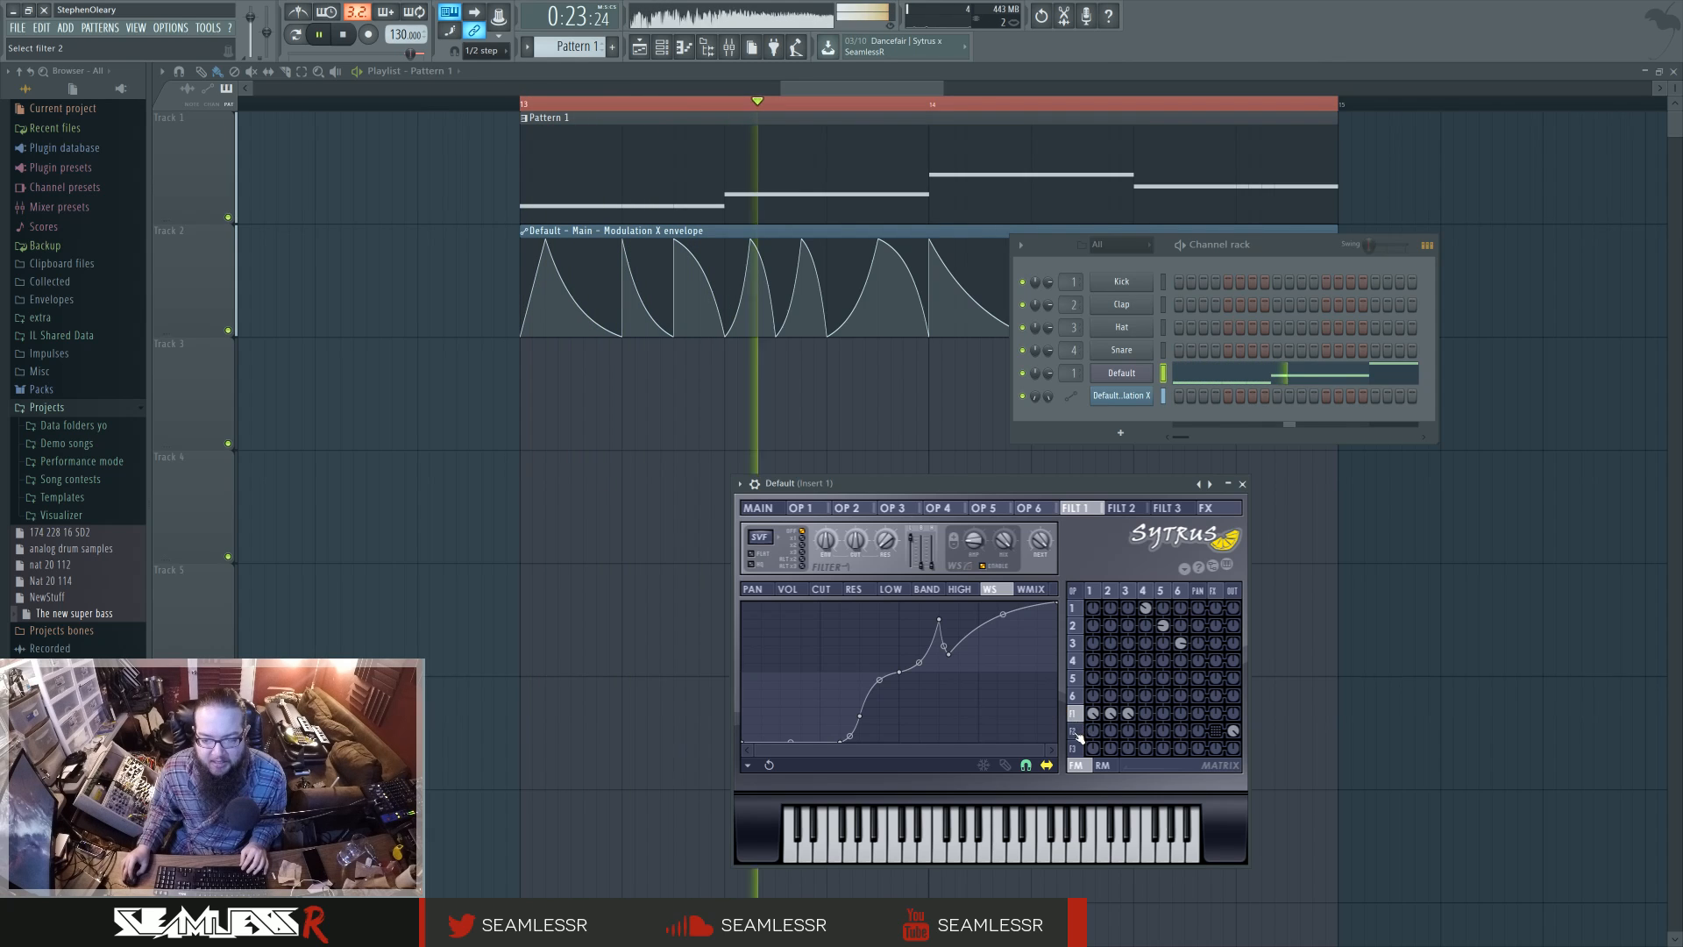
Return to filter 2 and audition the pattern again to hear its resonance and gain
click(1120, 508)
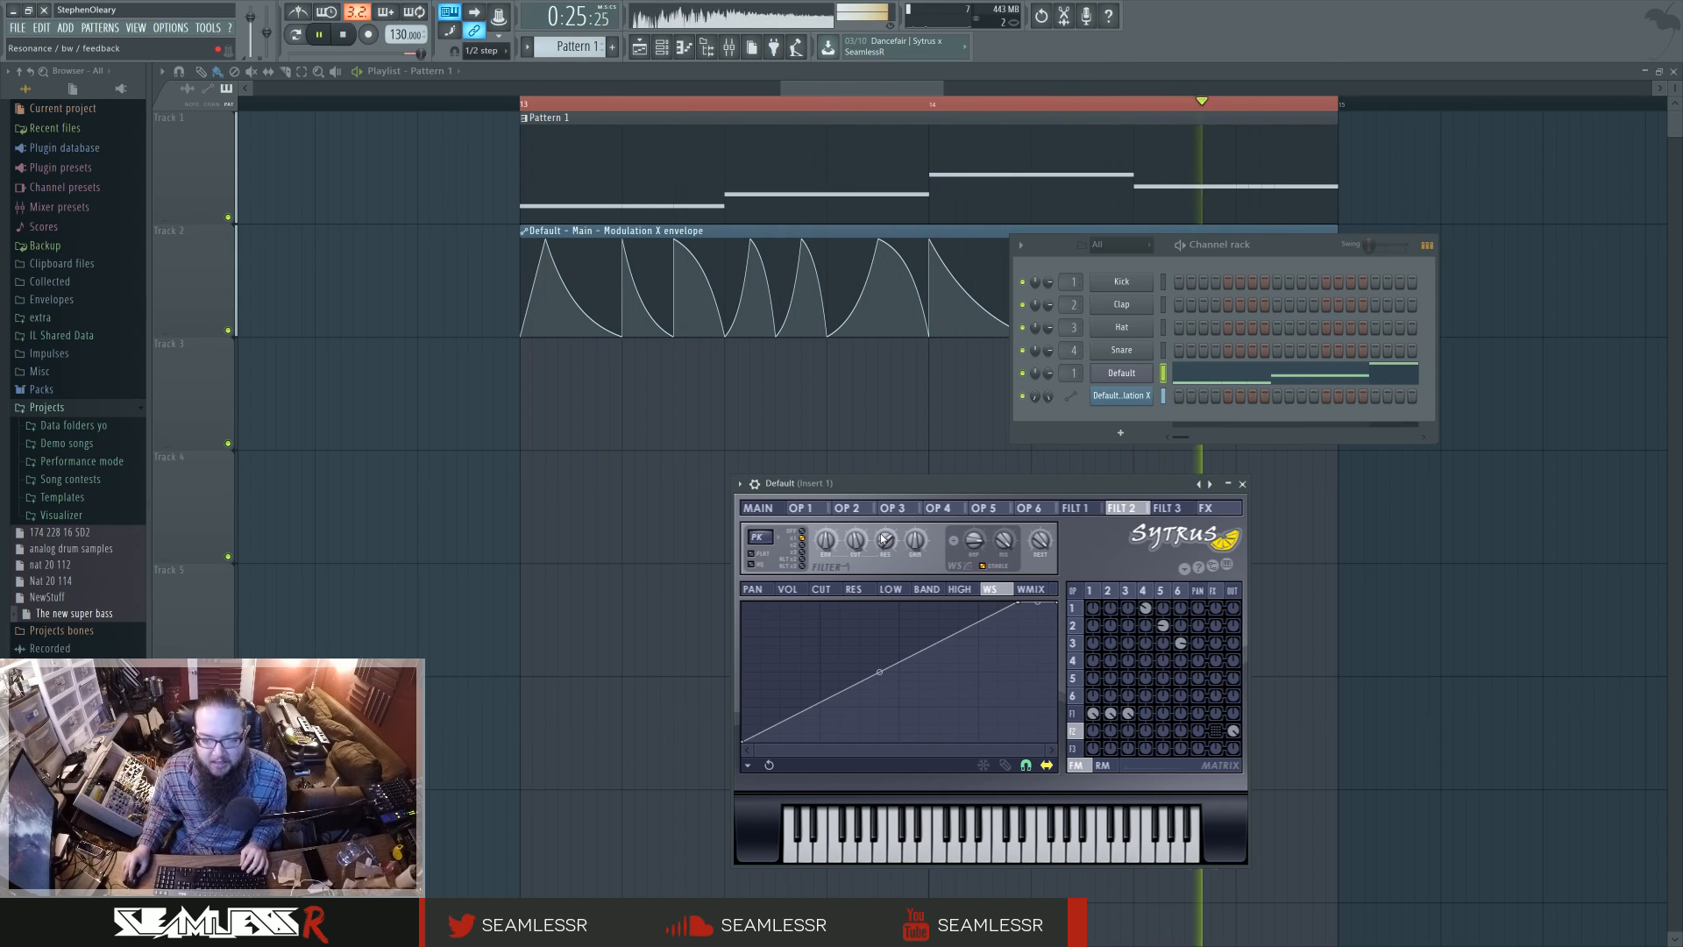
key(space)
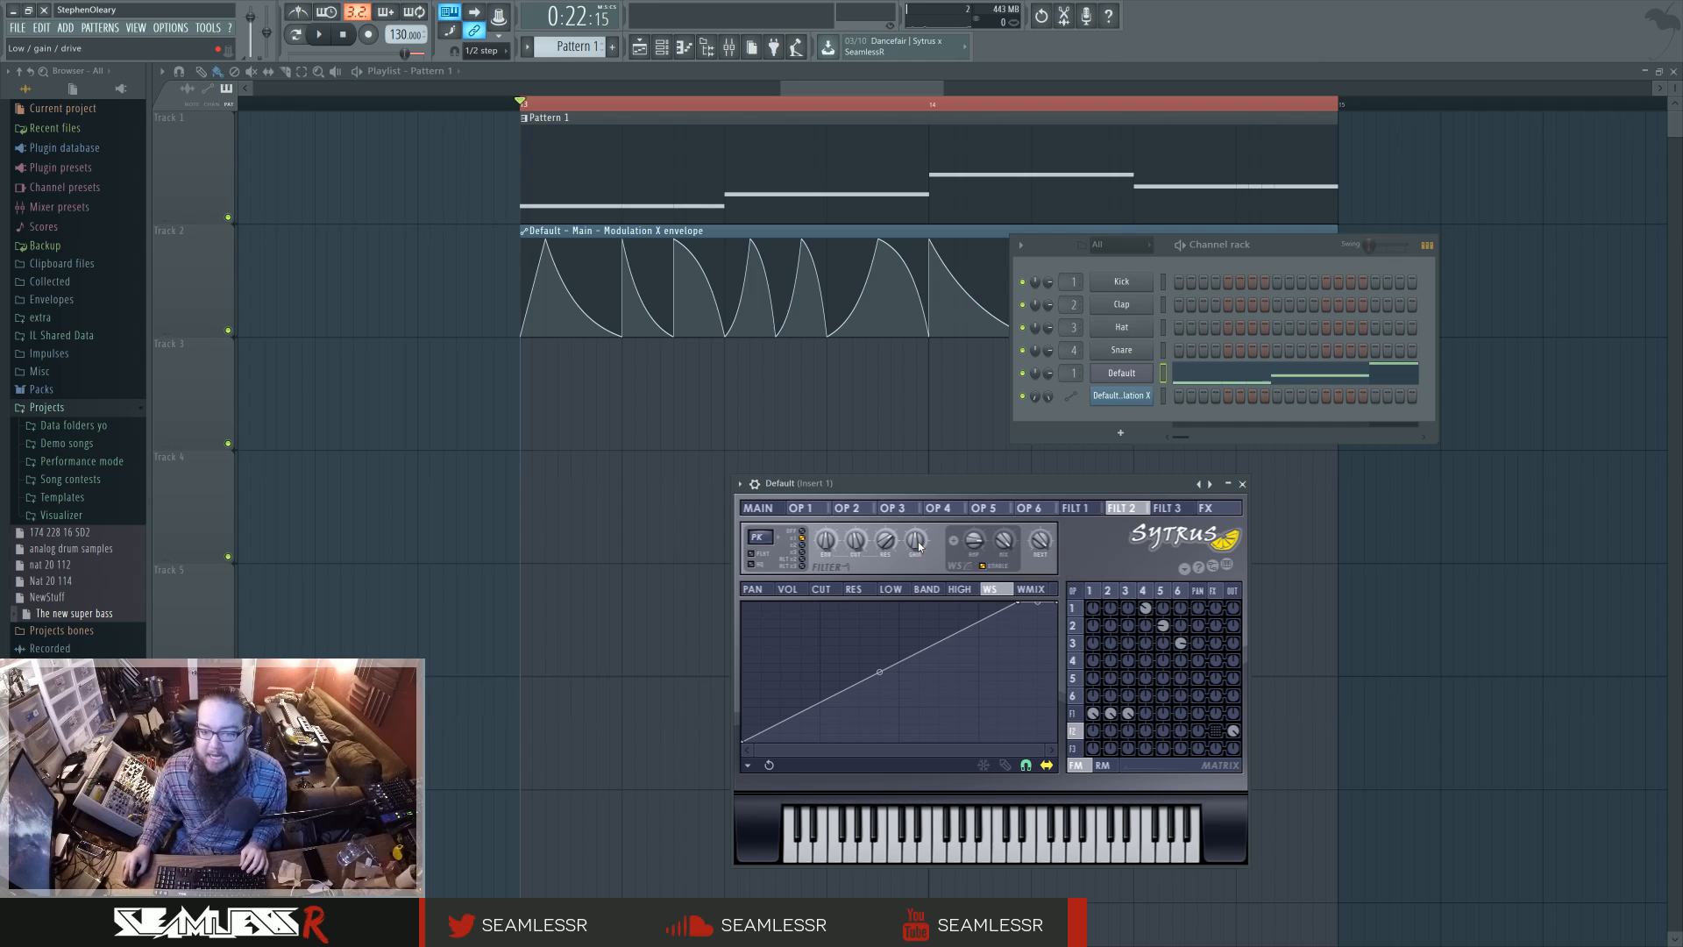
key(space)
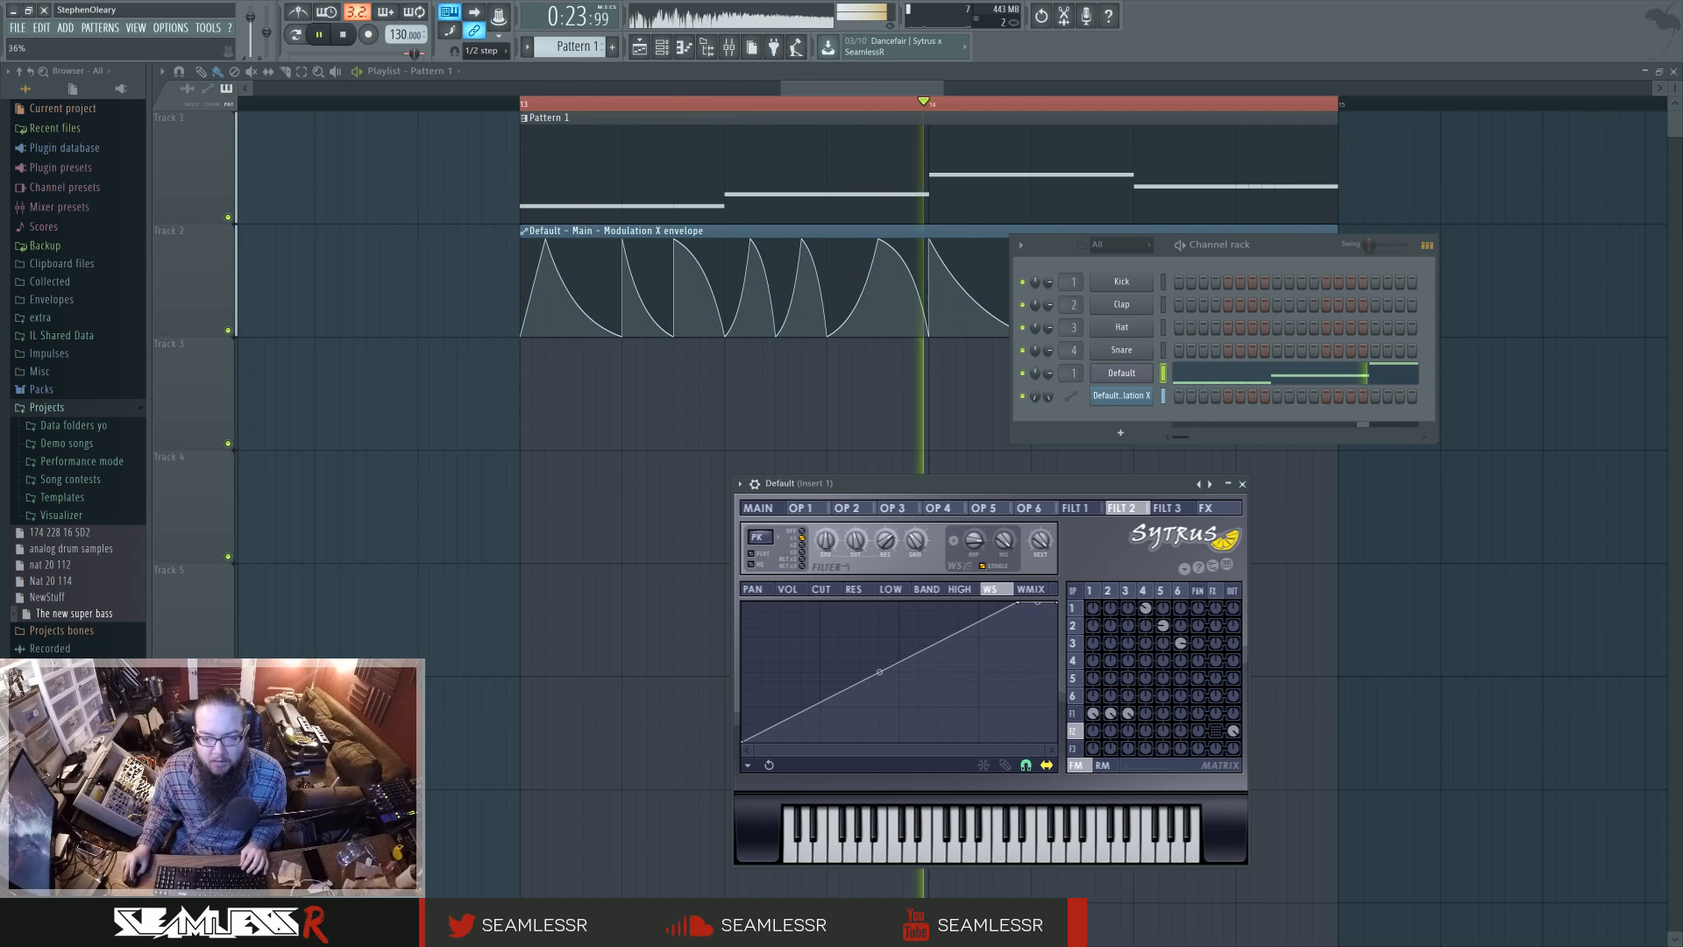
key(space)
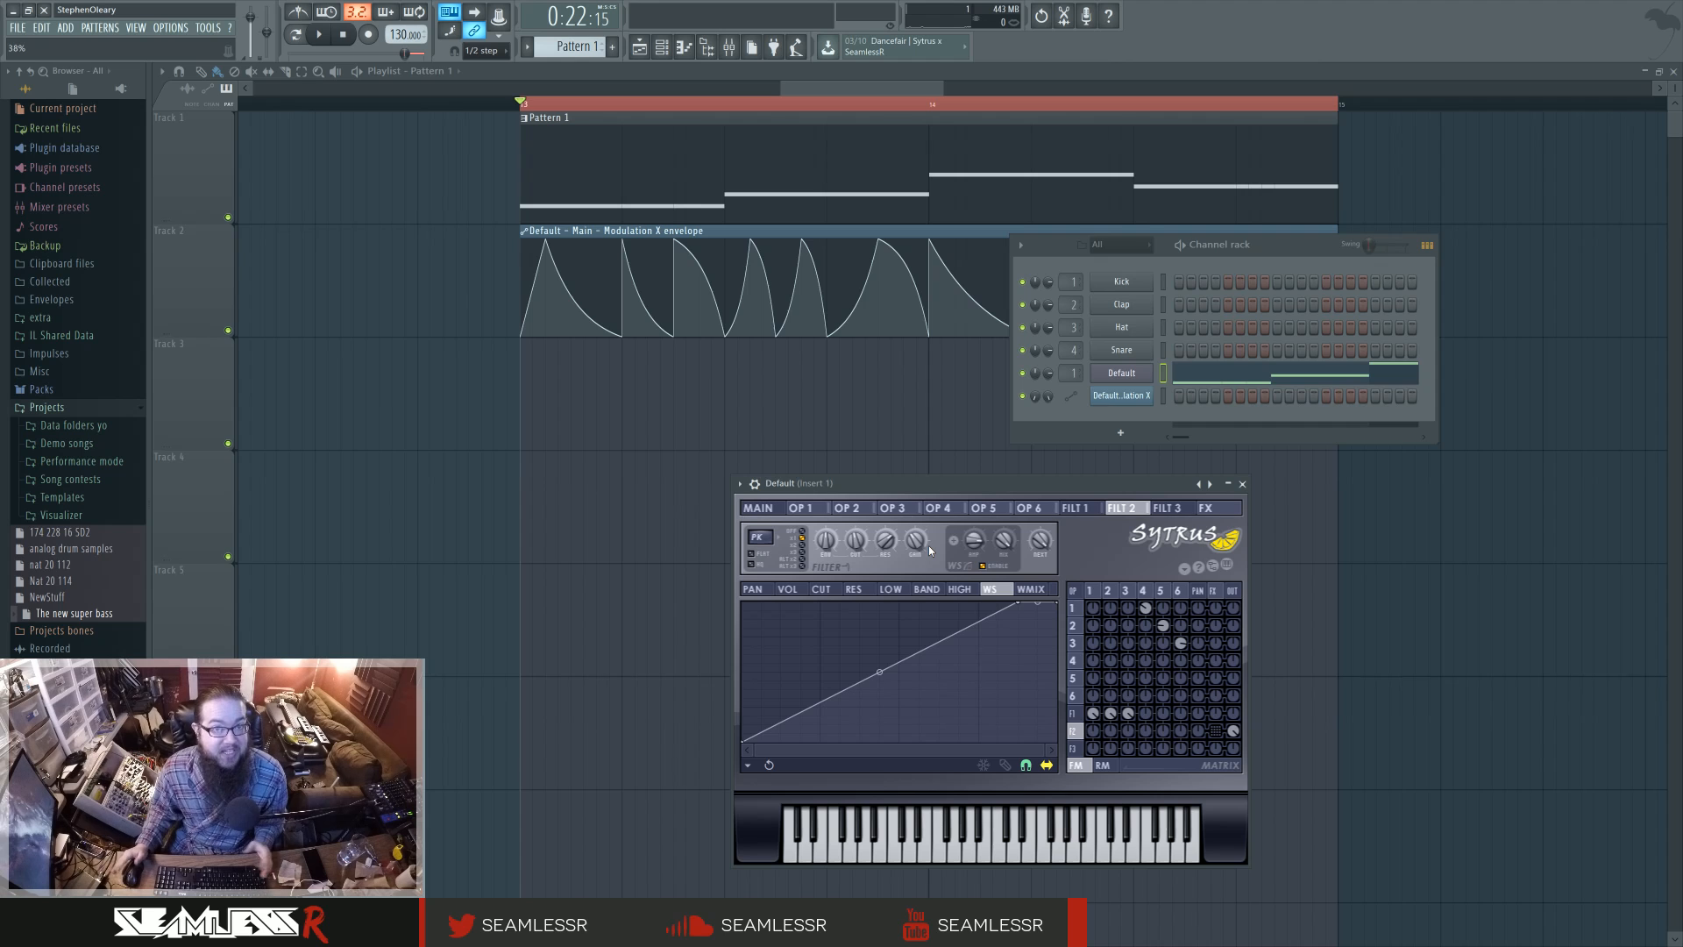
Reposition Sytrus and inspect filter 1's waveshaper mix mapping for Modulation X
drag(933, 483, 906, 454)
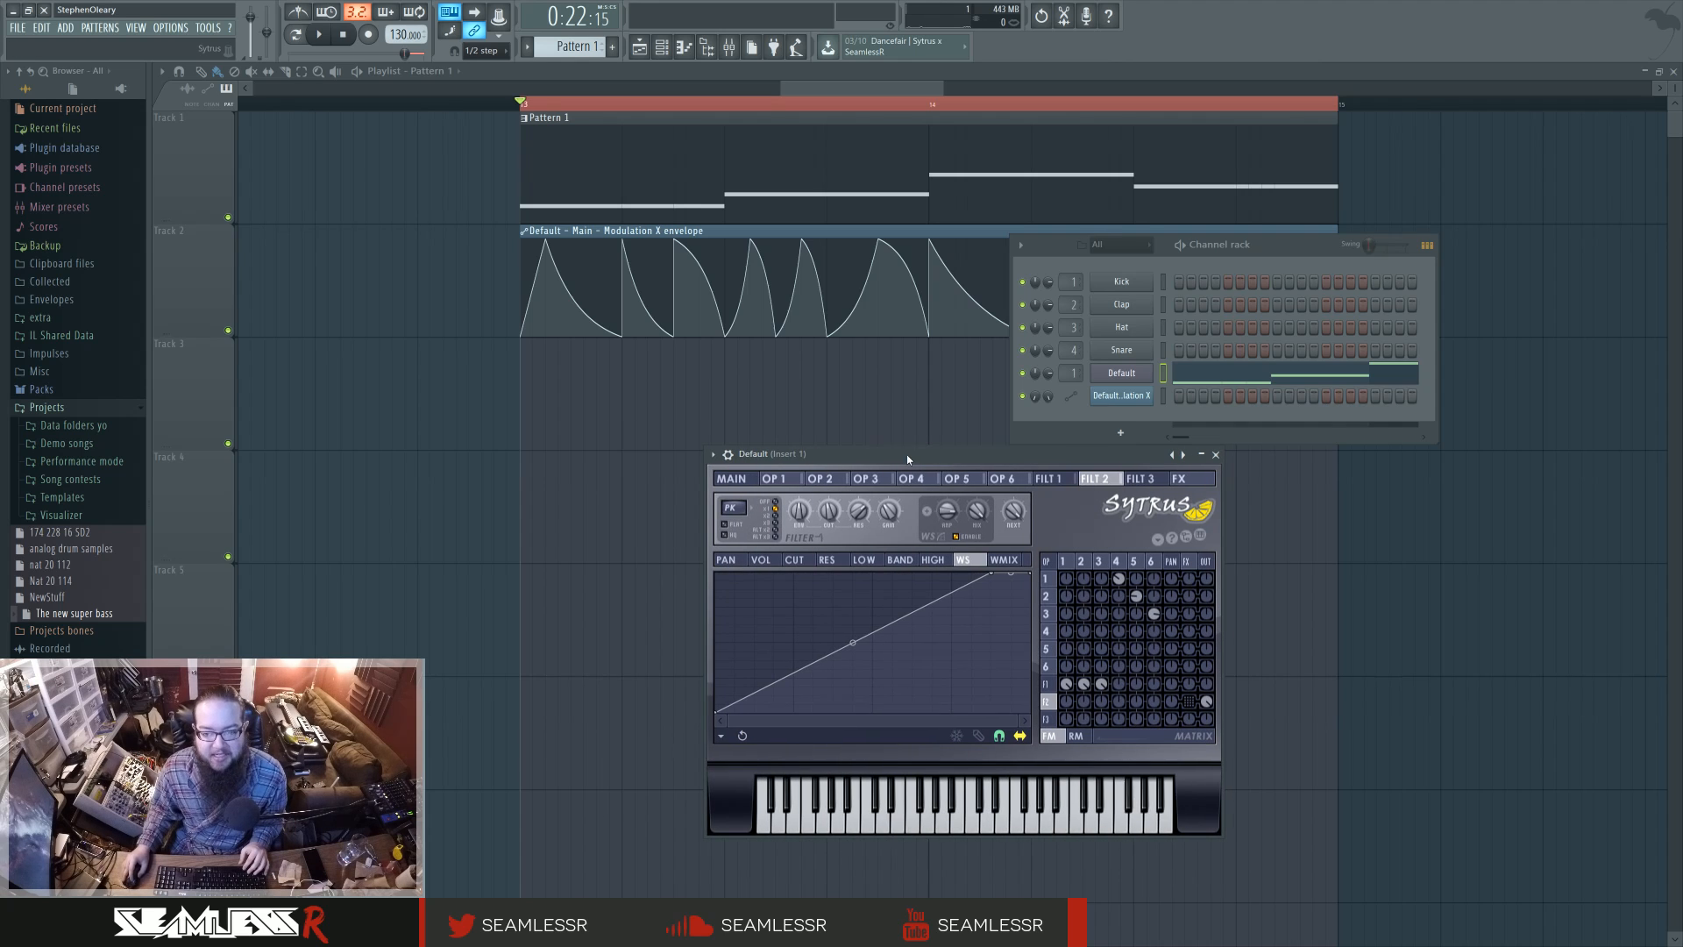
click(1046, 684)
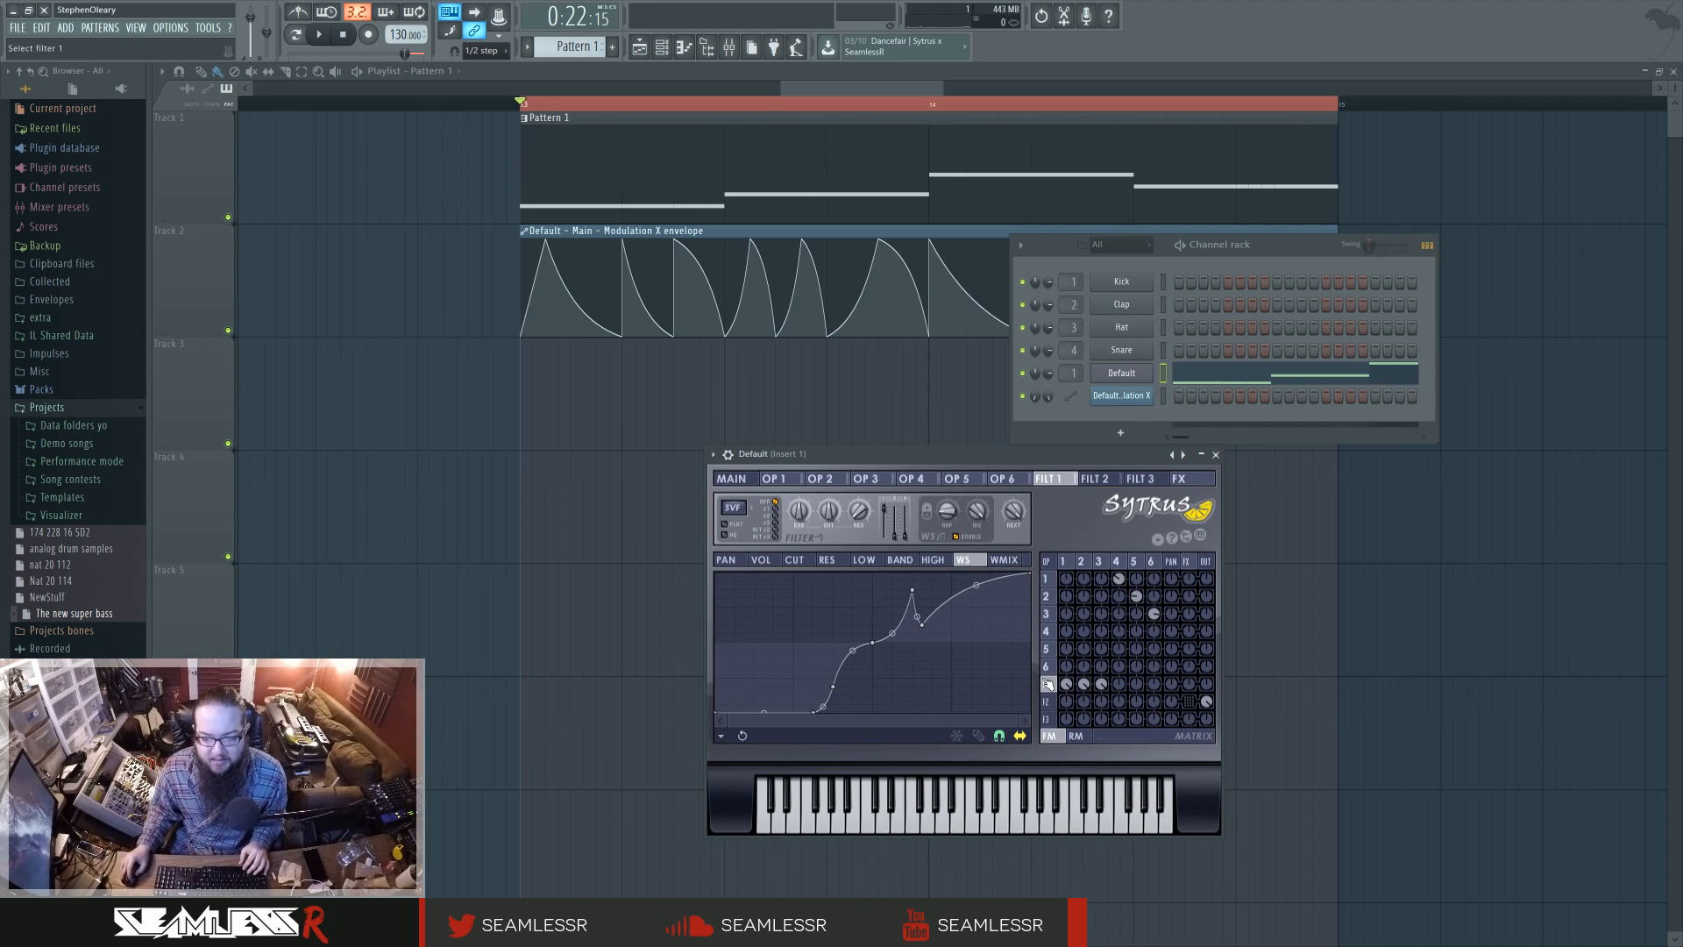
click(1008, 561)
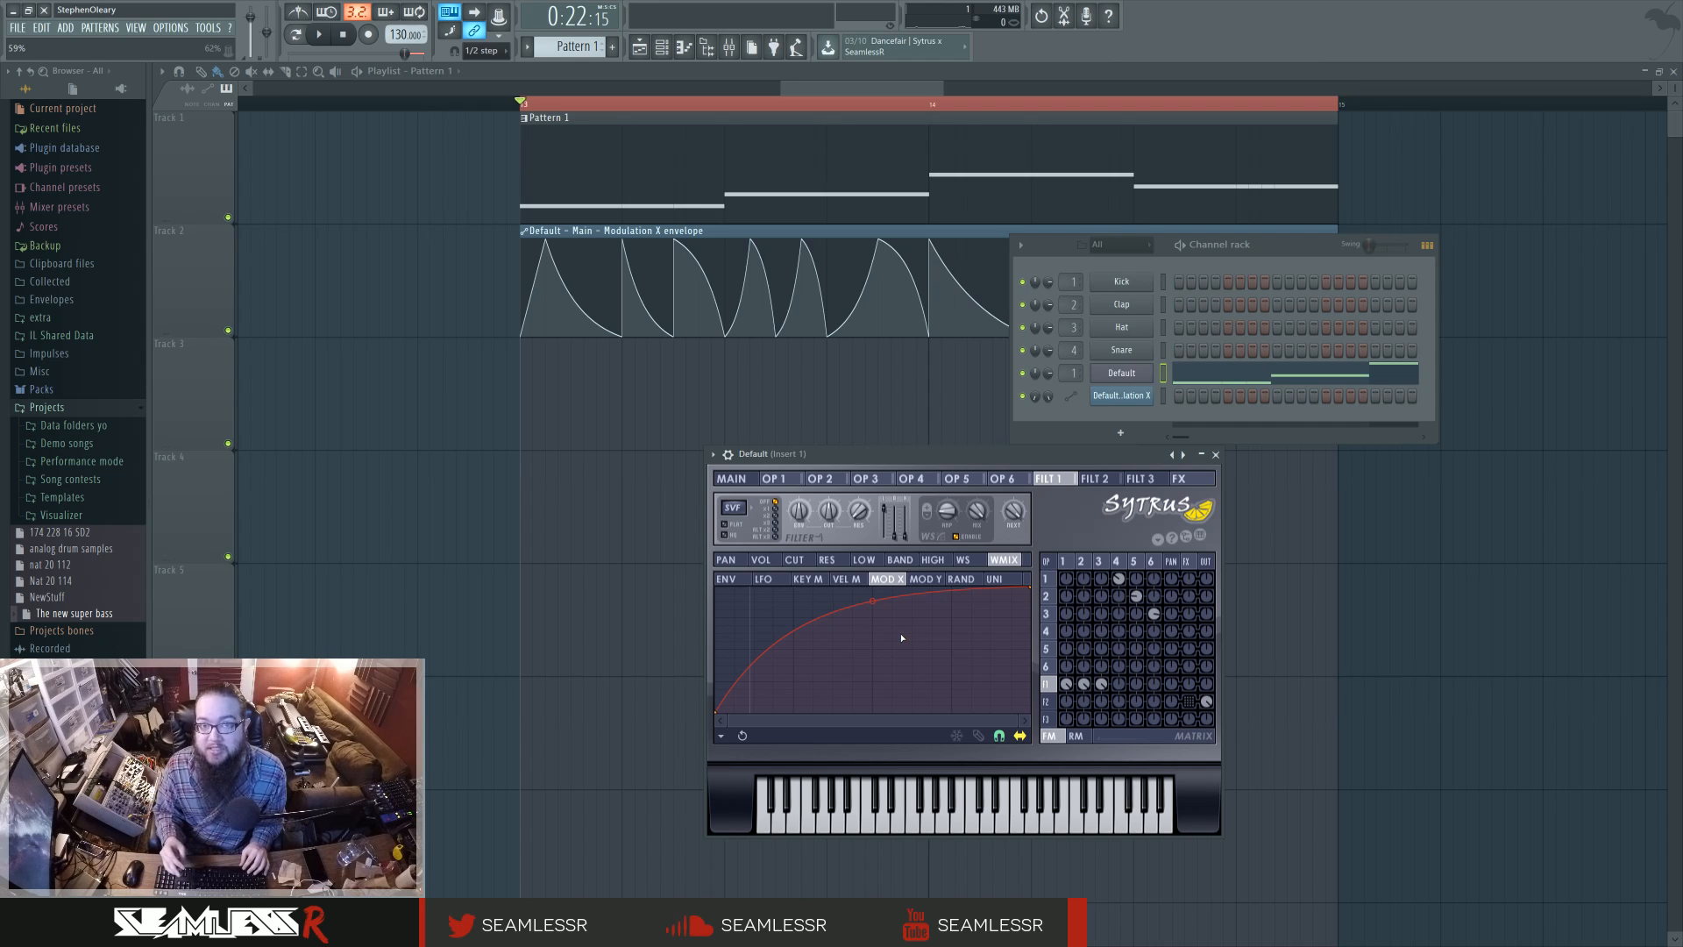
Compare filter 2's Modulation X waveshaper mix mapping with its waveshaper curve, and play the pattern
click(1048, 701)
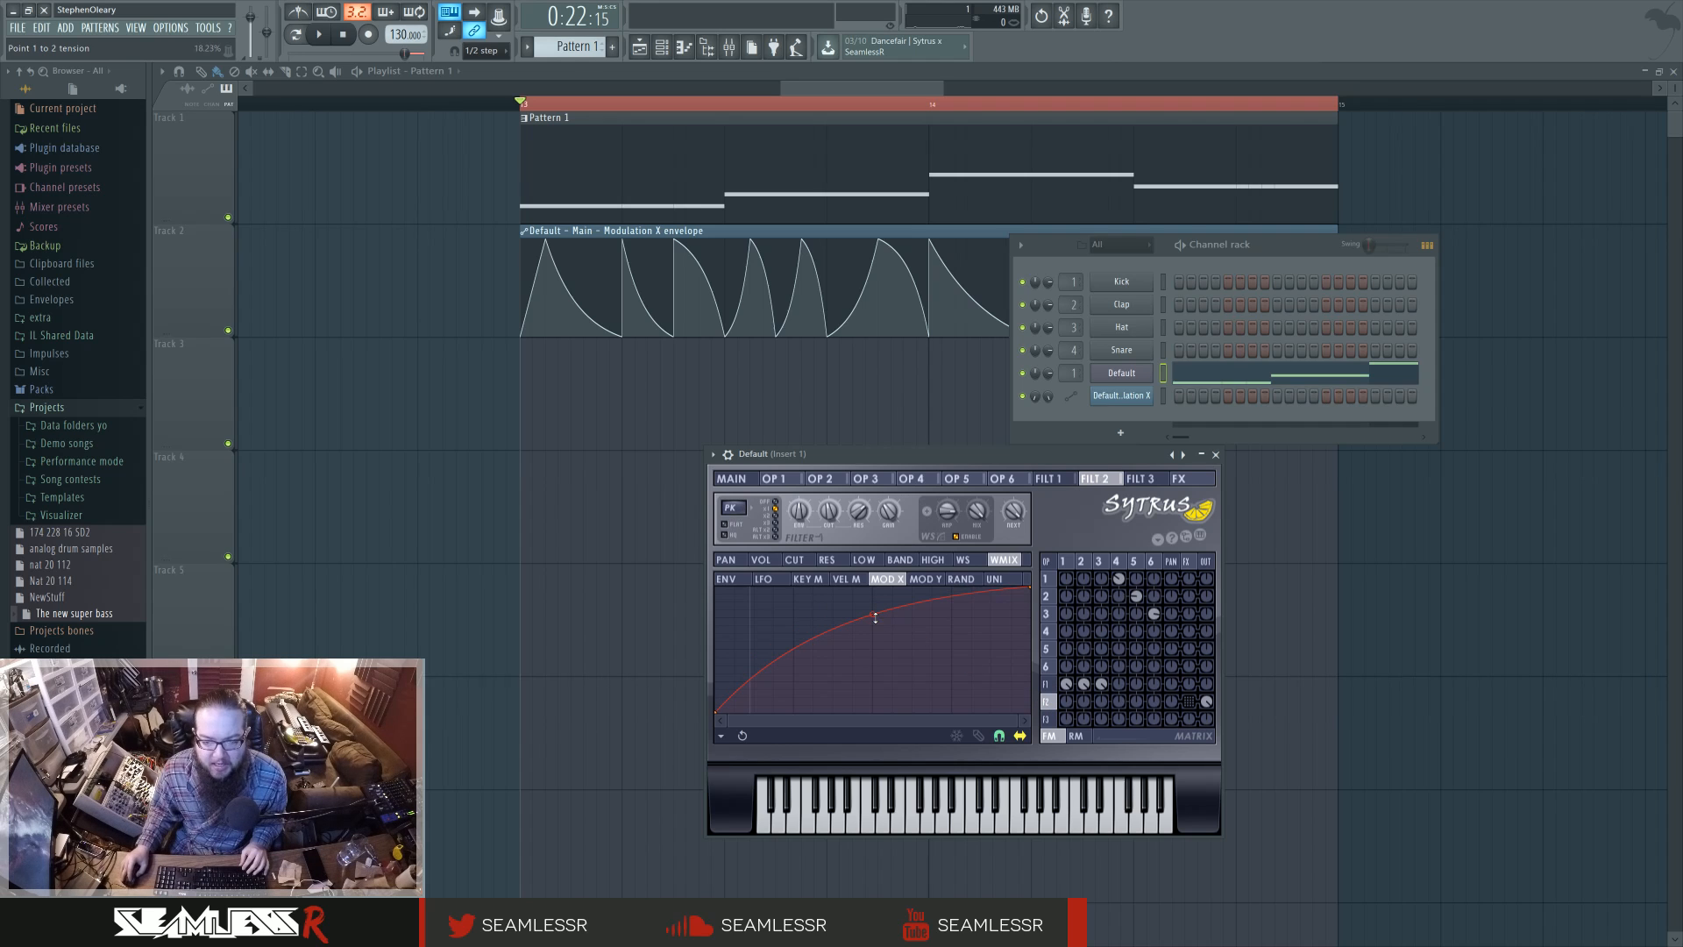
click(966, 561)
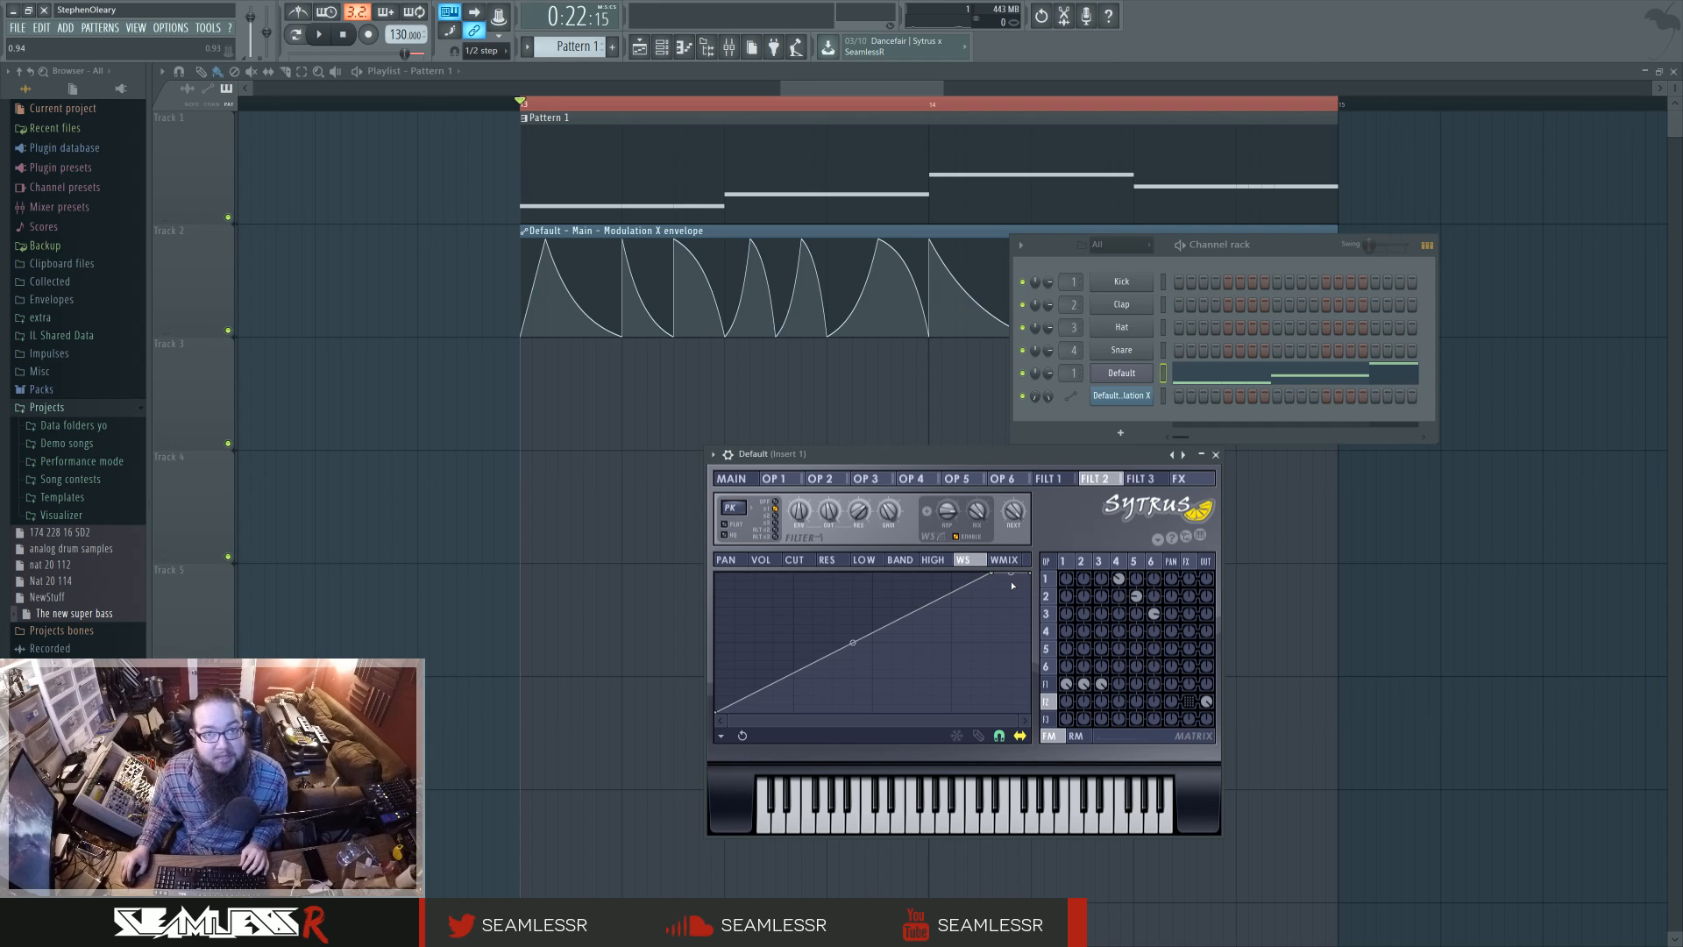
click(1008, 559)
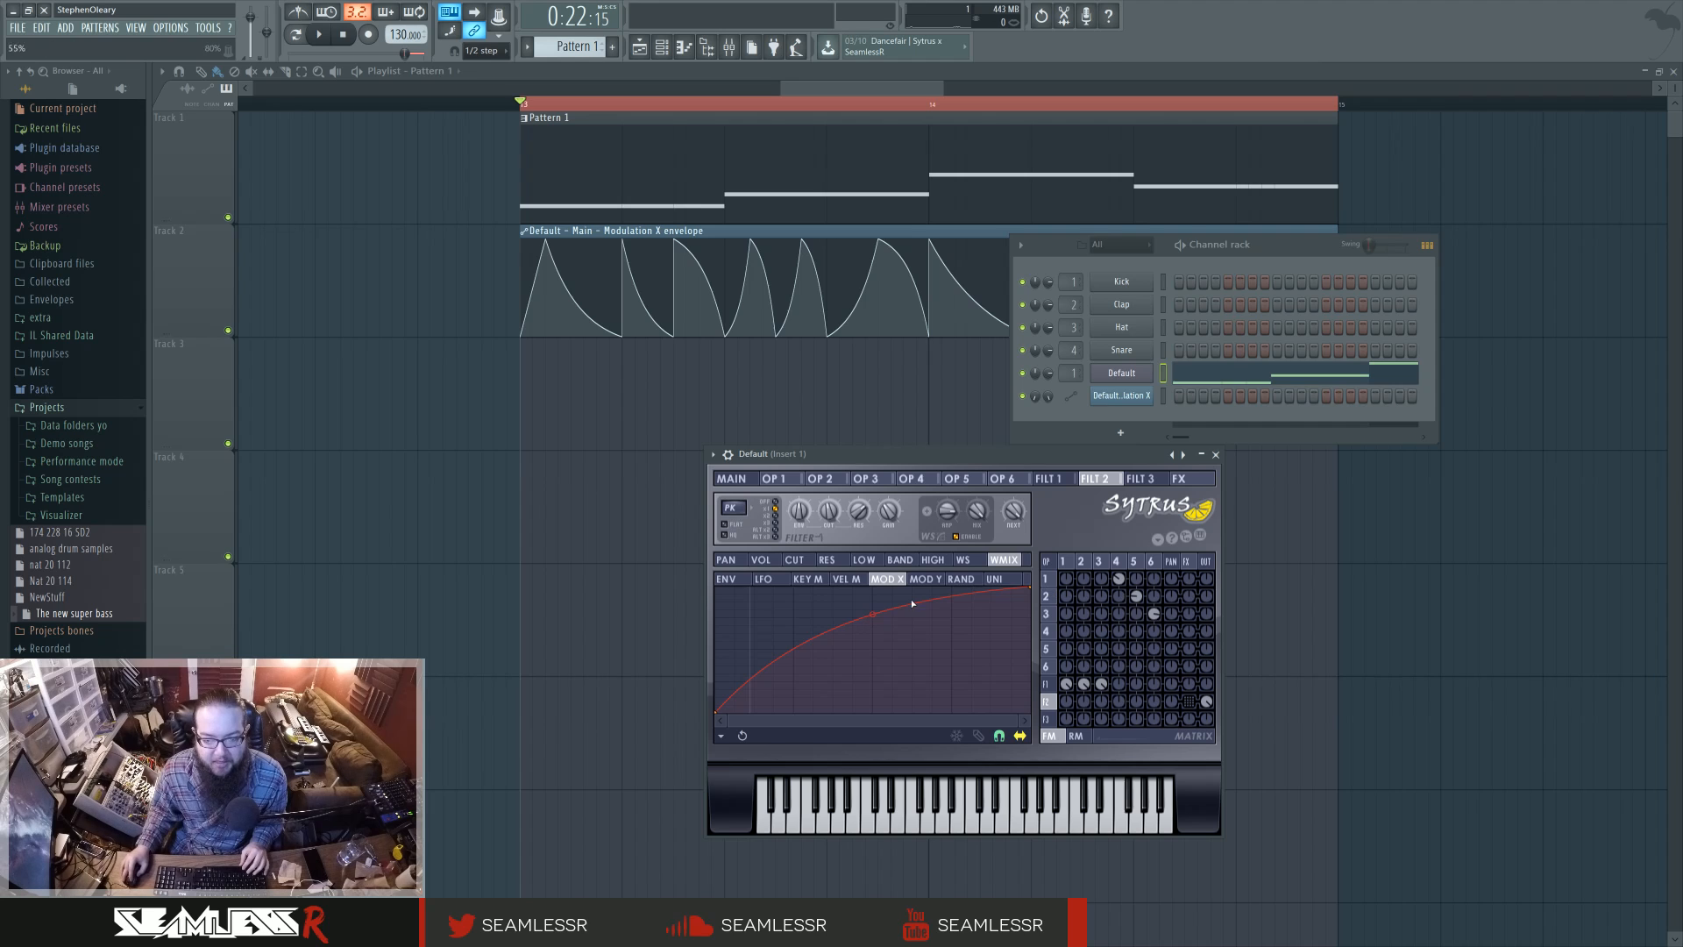
click(988, 565)
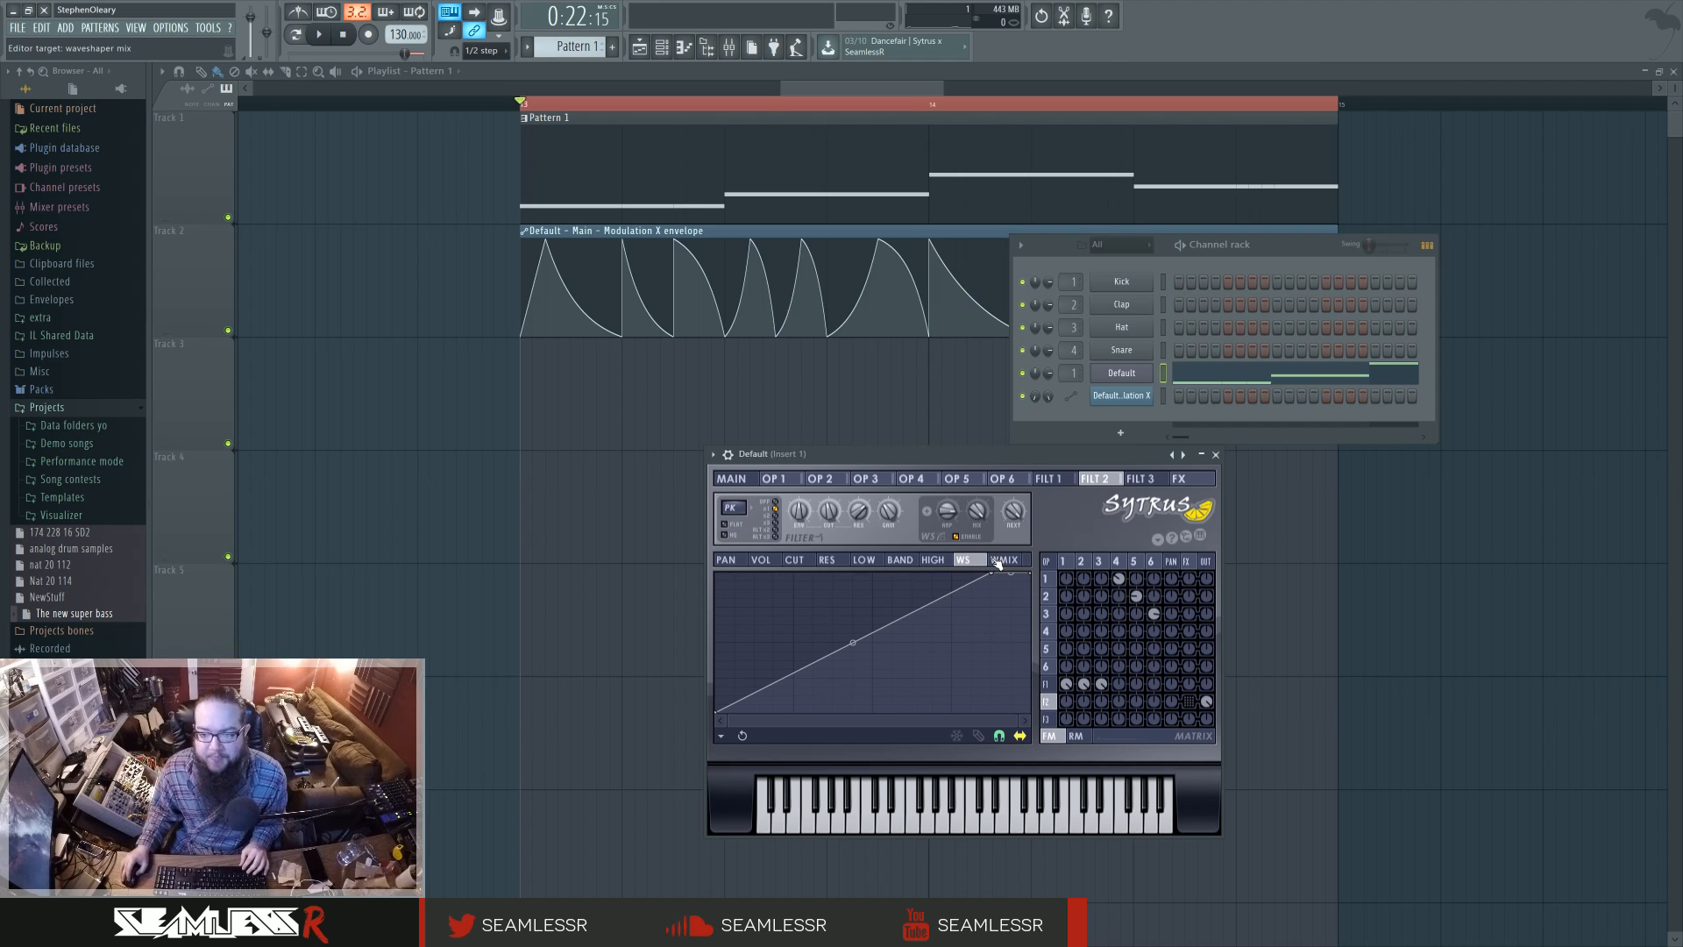
key(space)
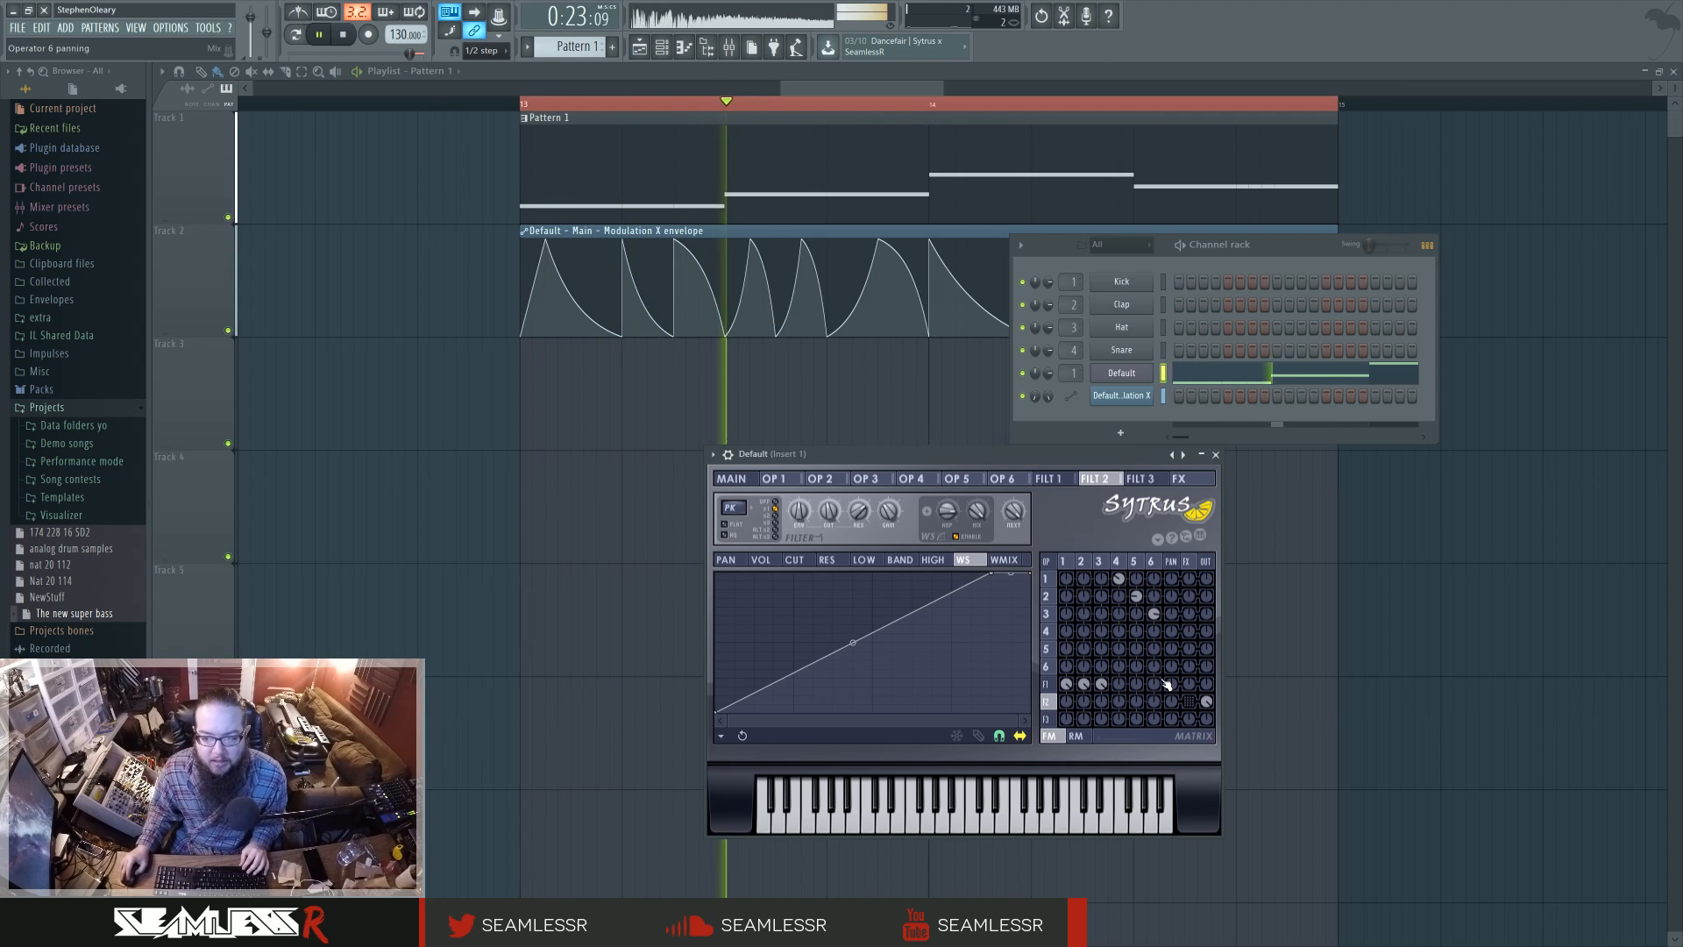
Send filter 2 to the effects section, audition the pattern with the effects, and bring up the reverb settings
click(1189, 702)
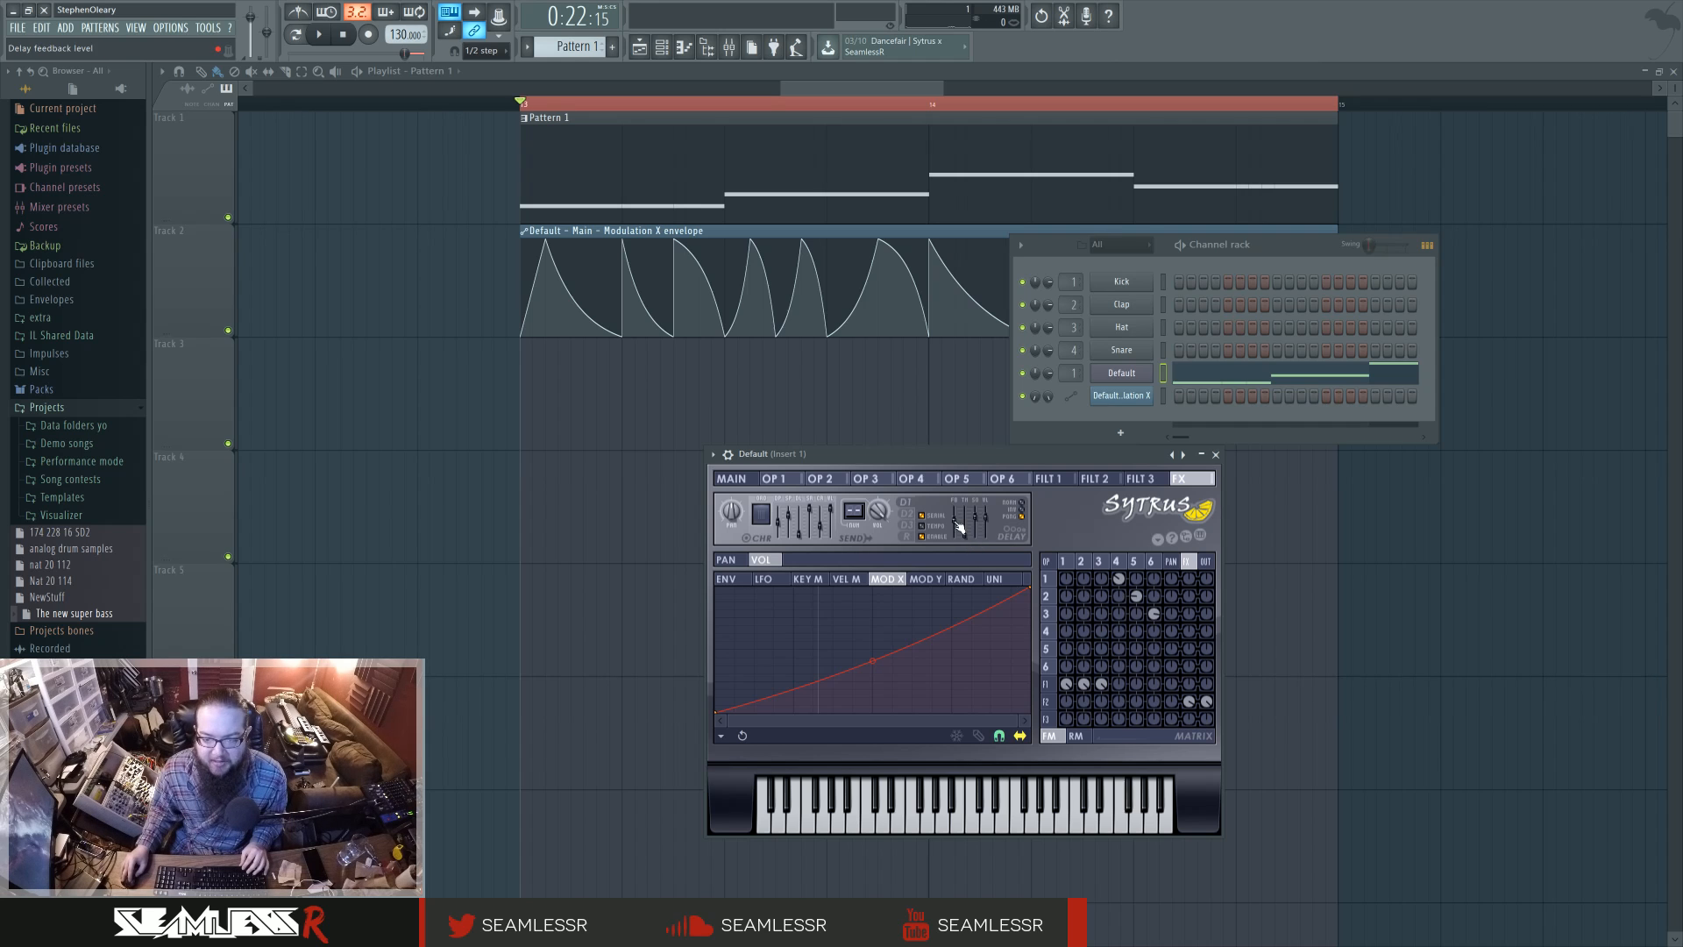
key(space)
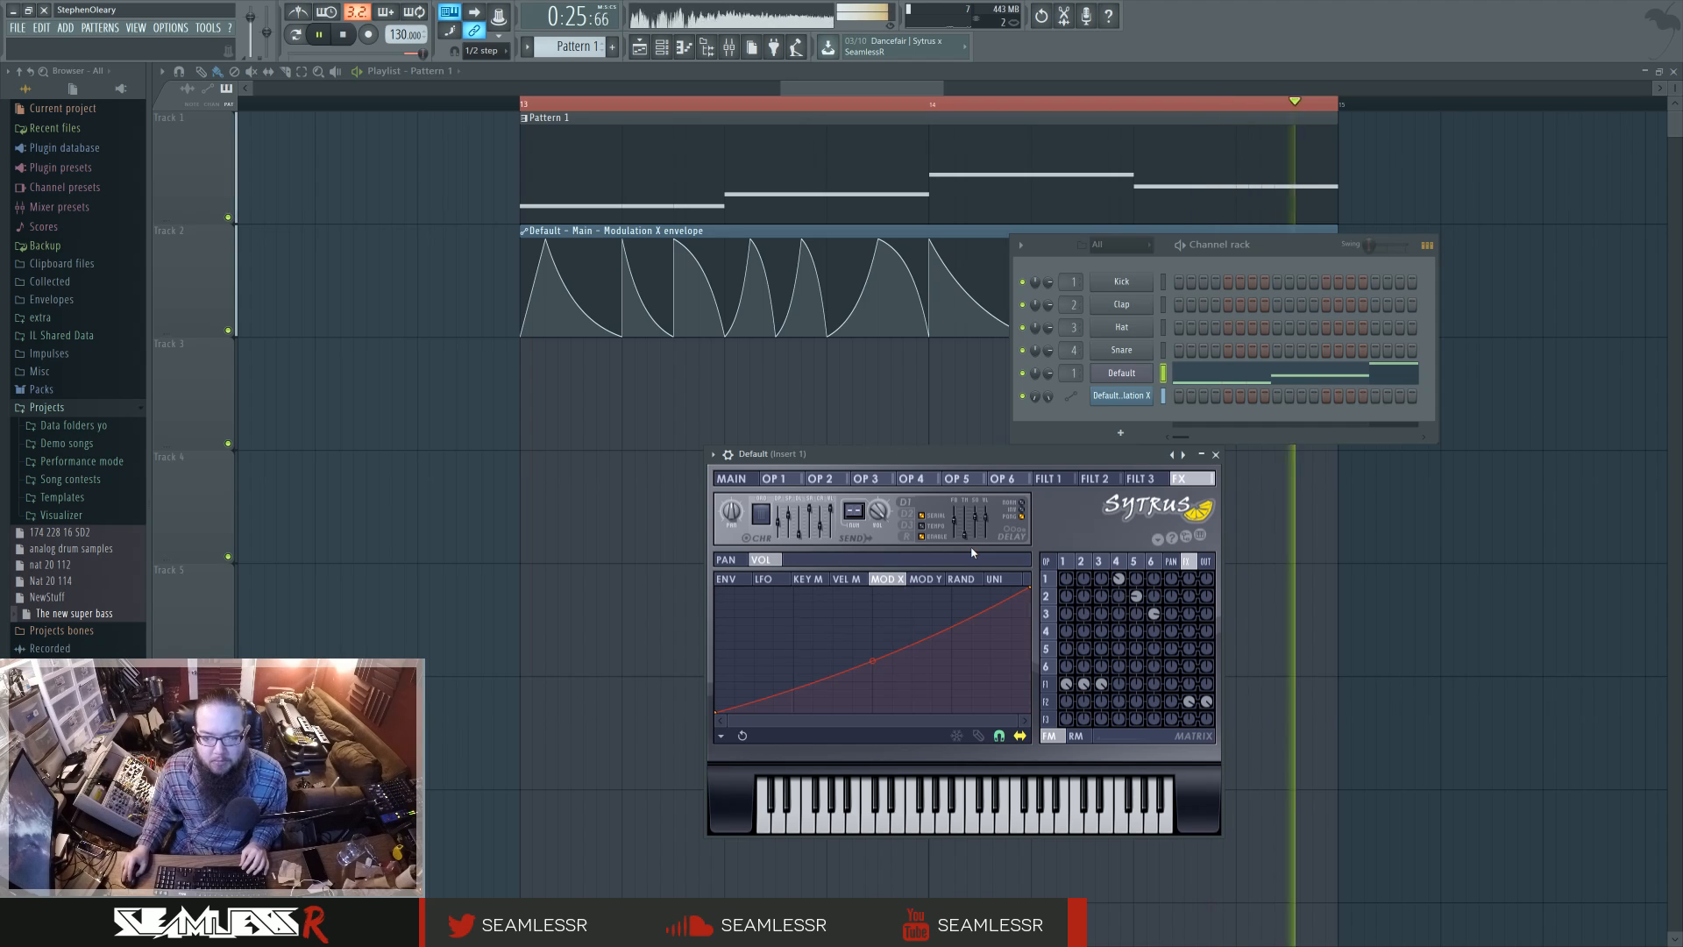
key(space)
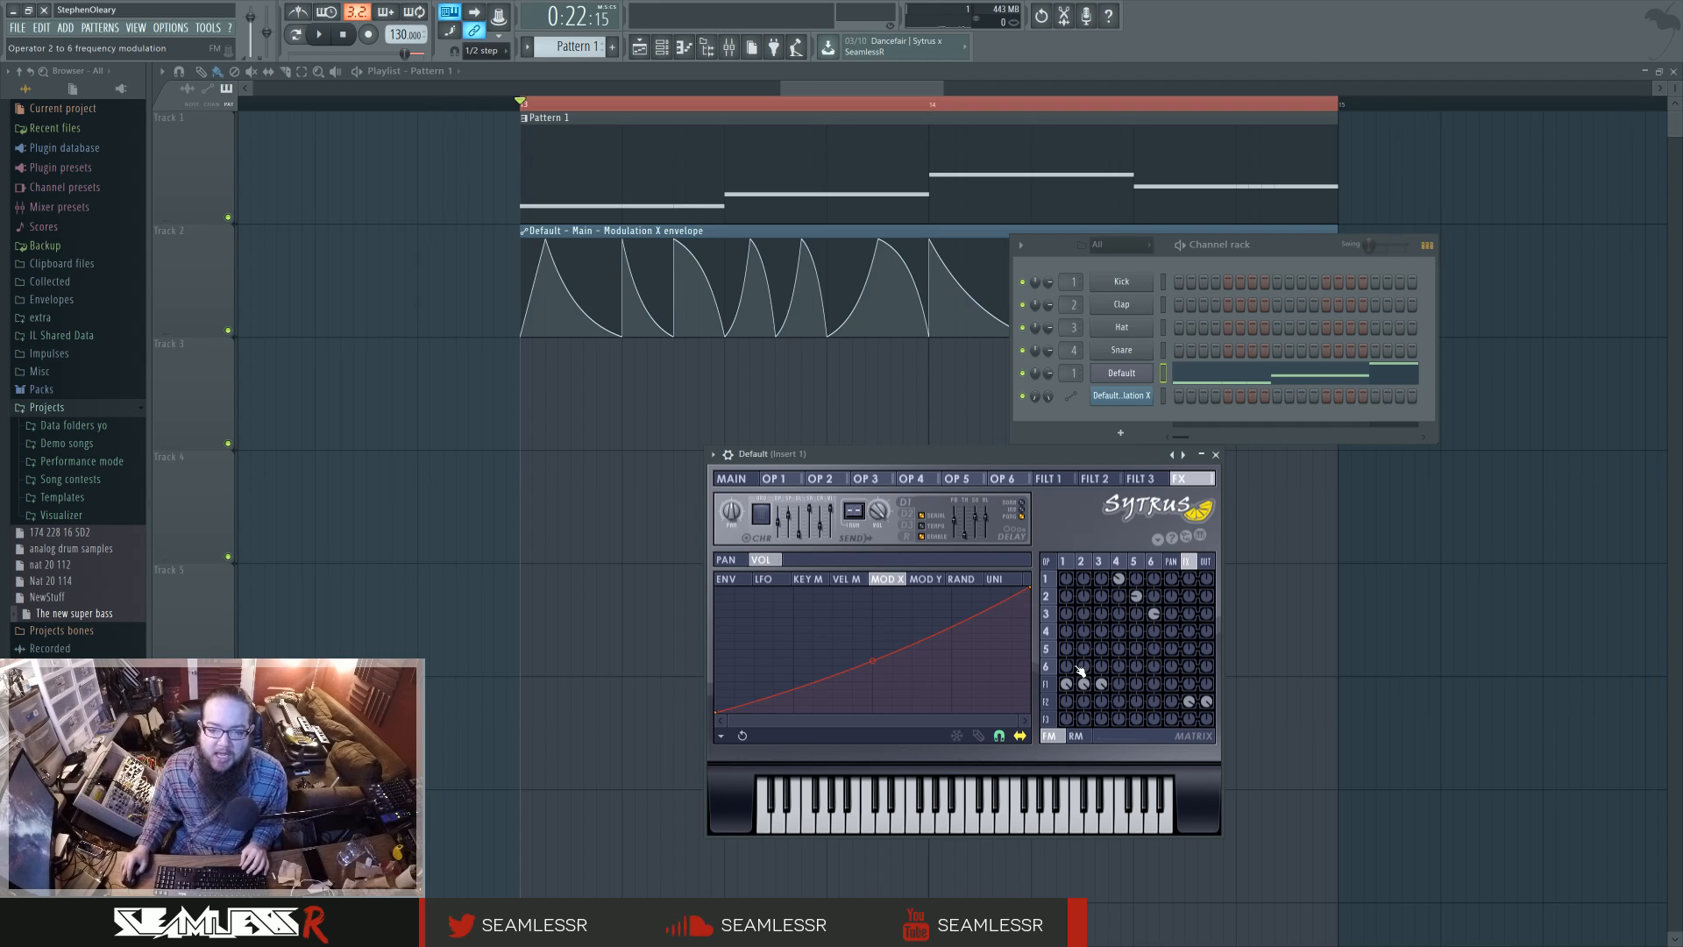
click(912, 536)
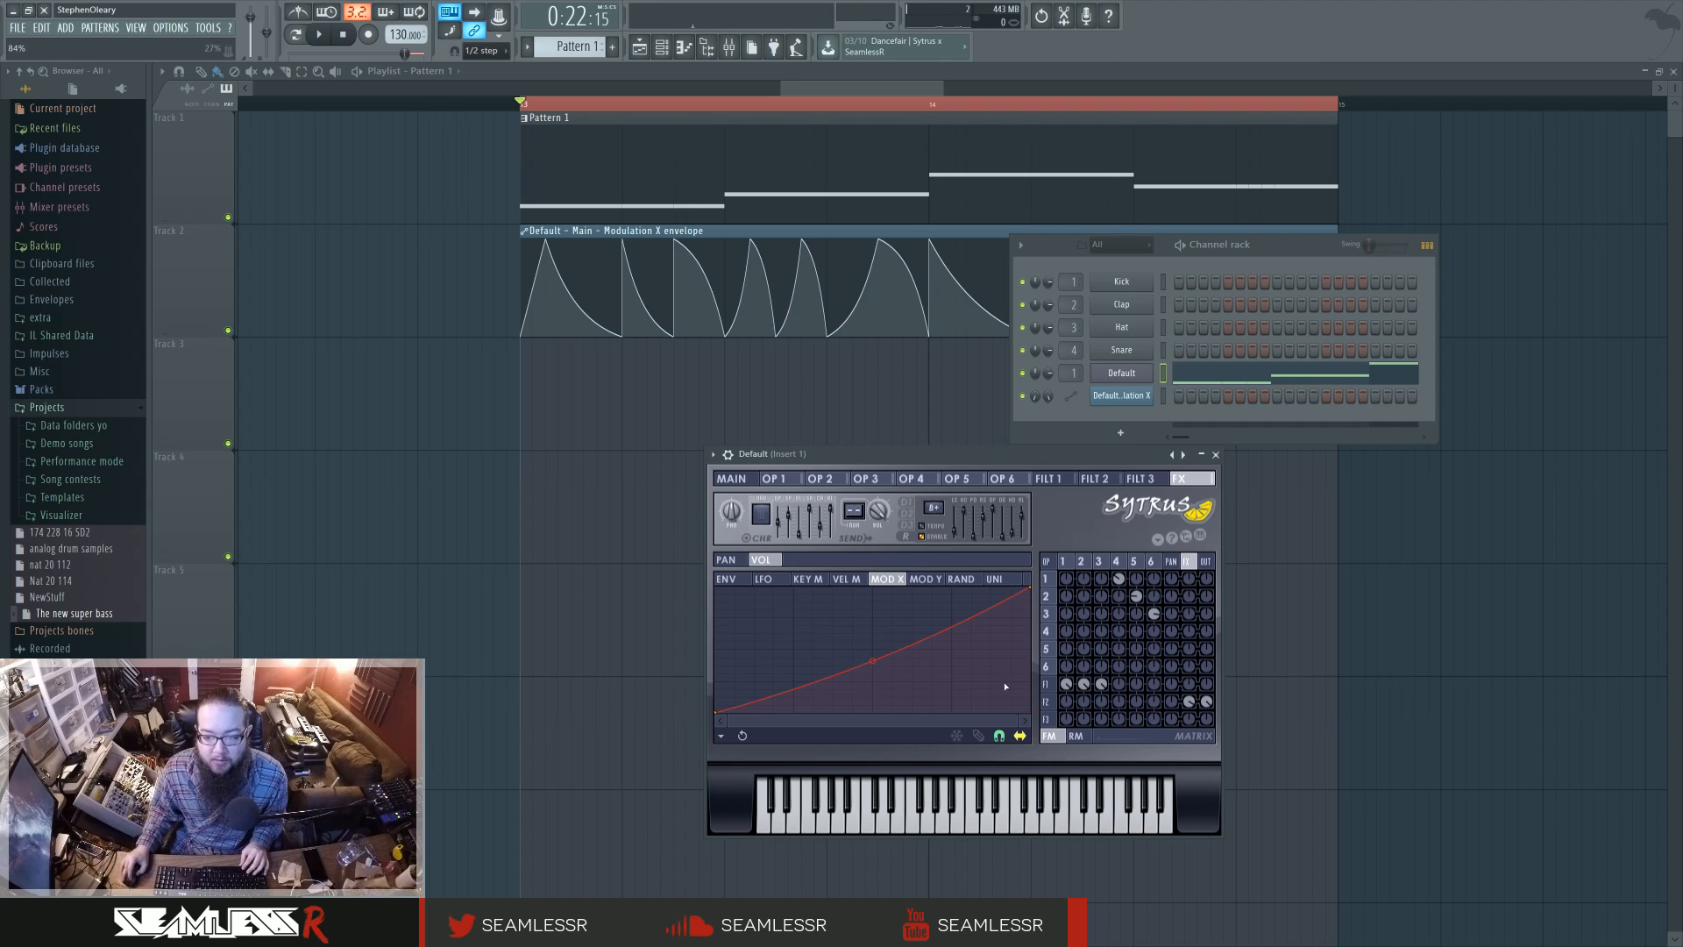
Play low notes on Sytrus's main page while lowering Modulation X to compare the effects at different amounts
click(731, 479)
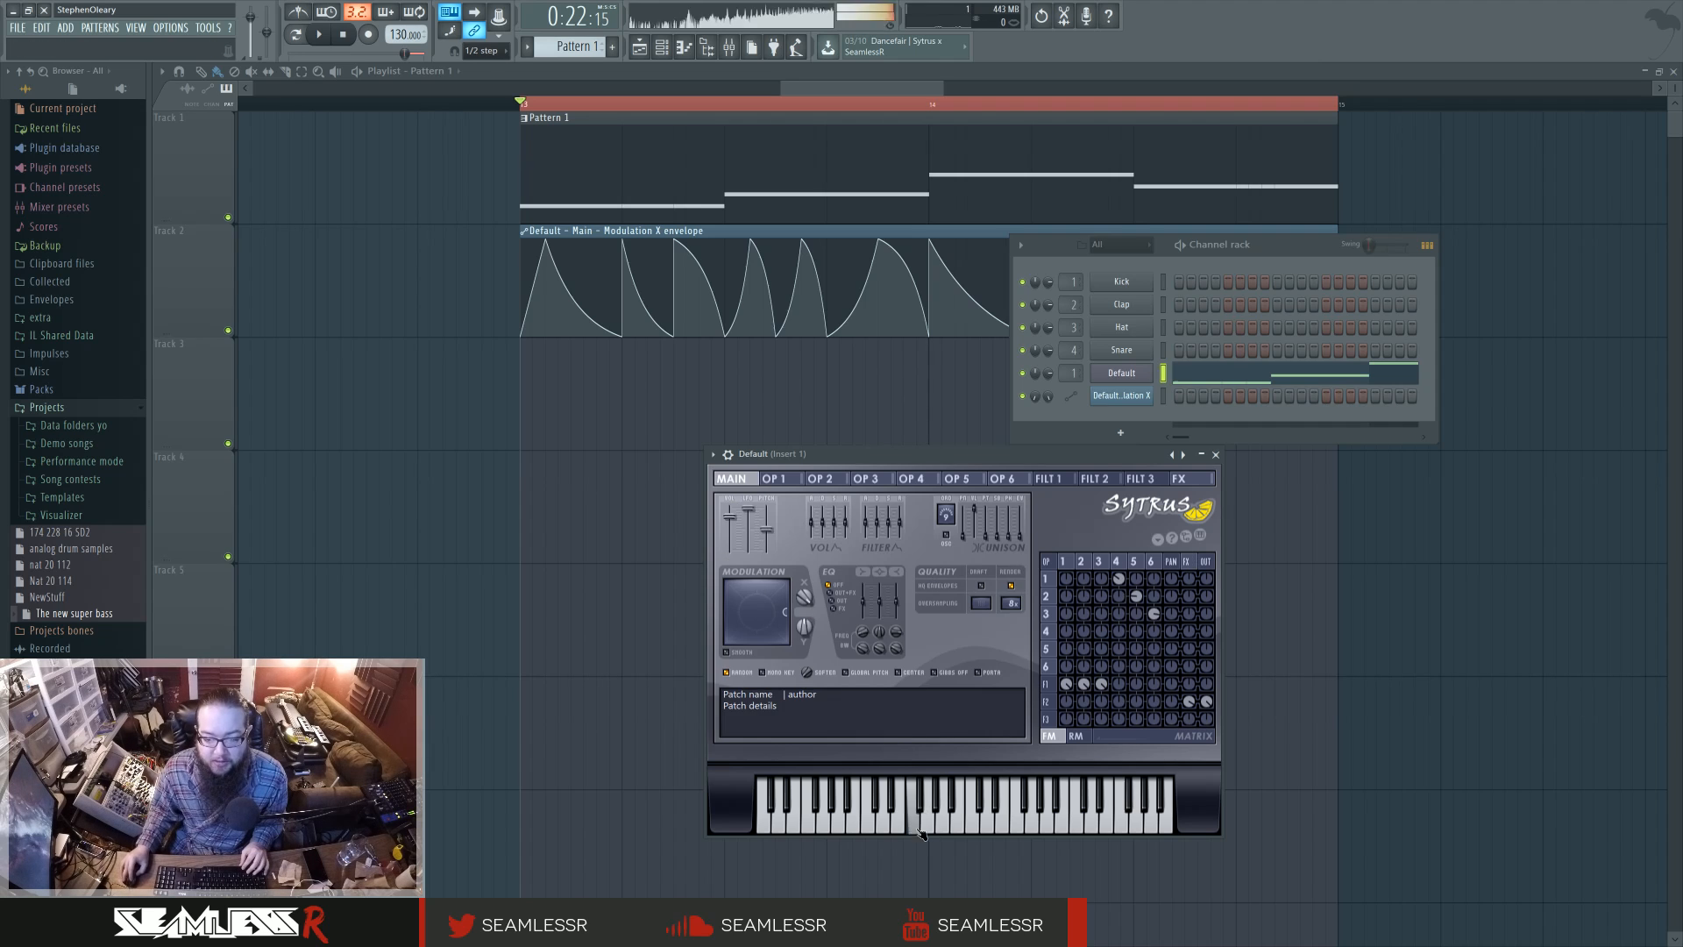
click(808, 830)
click(771, 829)
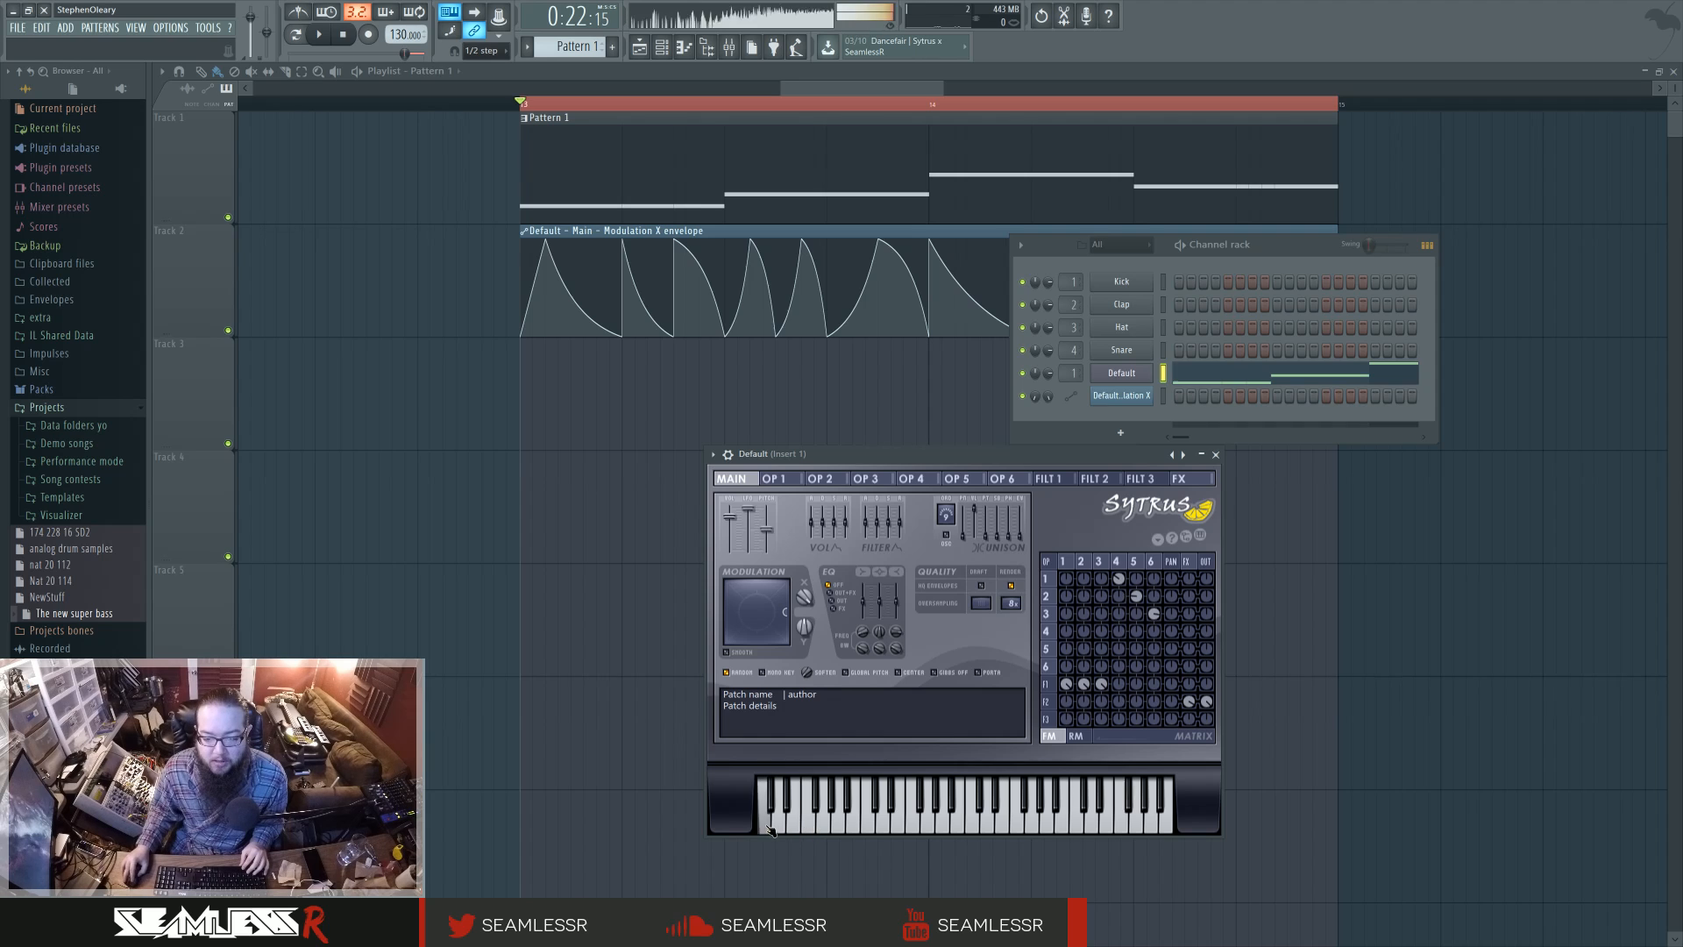
drag(804, 598, 801, 613)
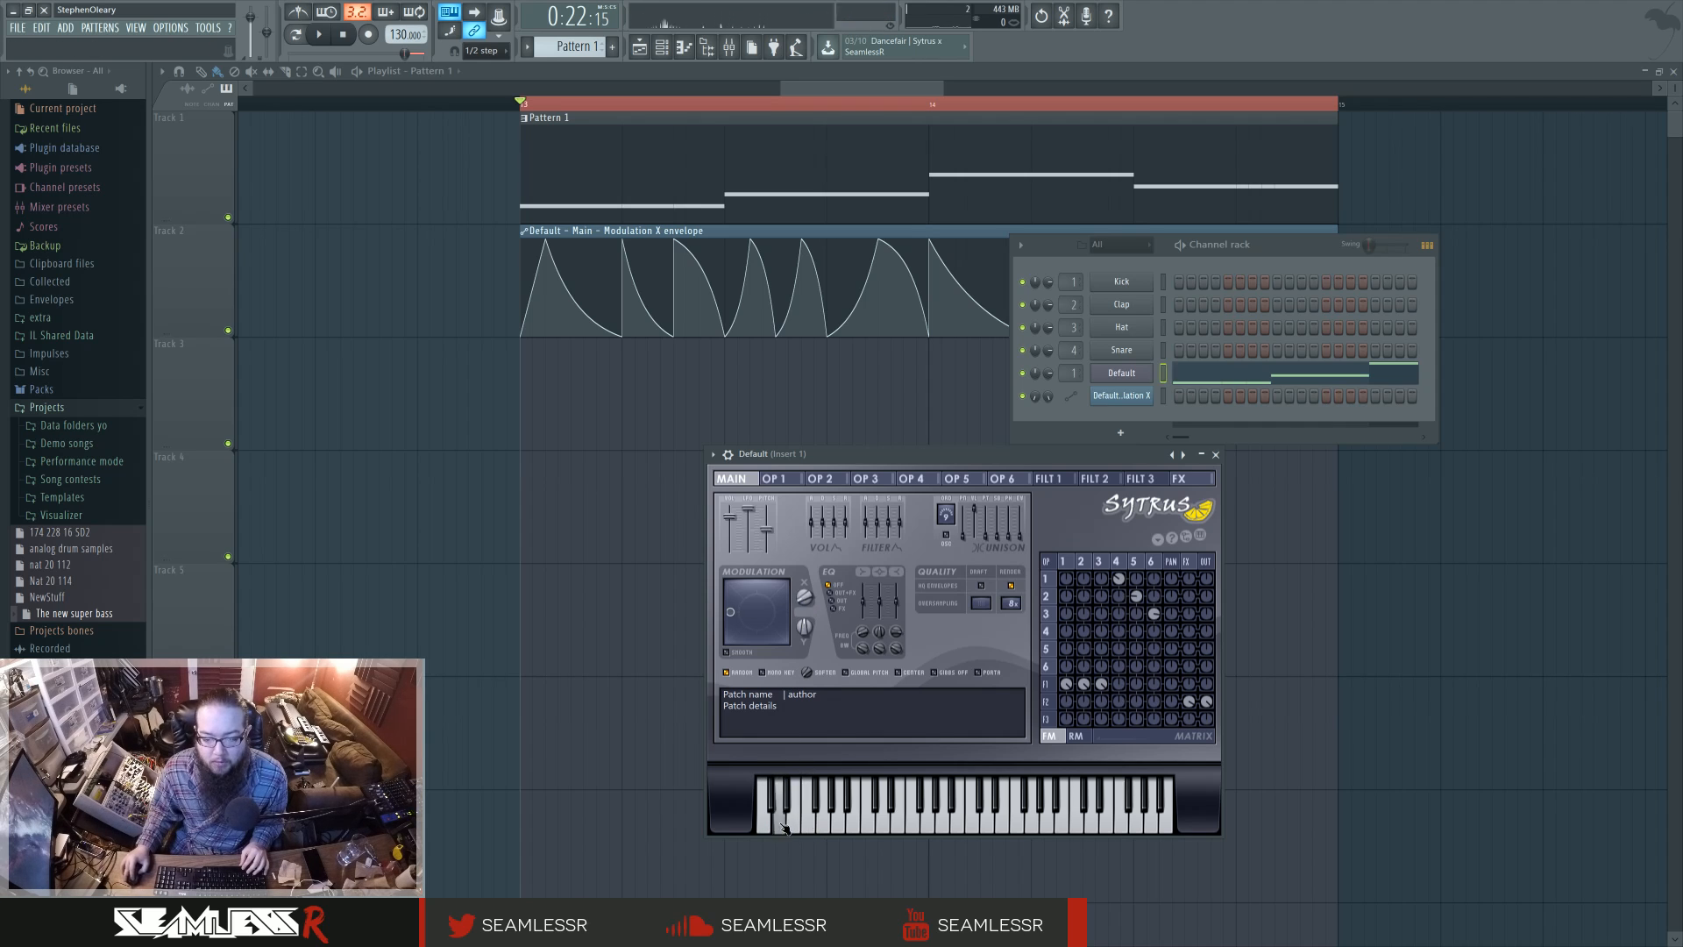
key(space)
key(space)
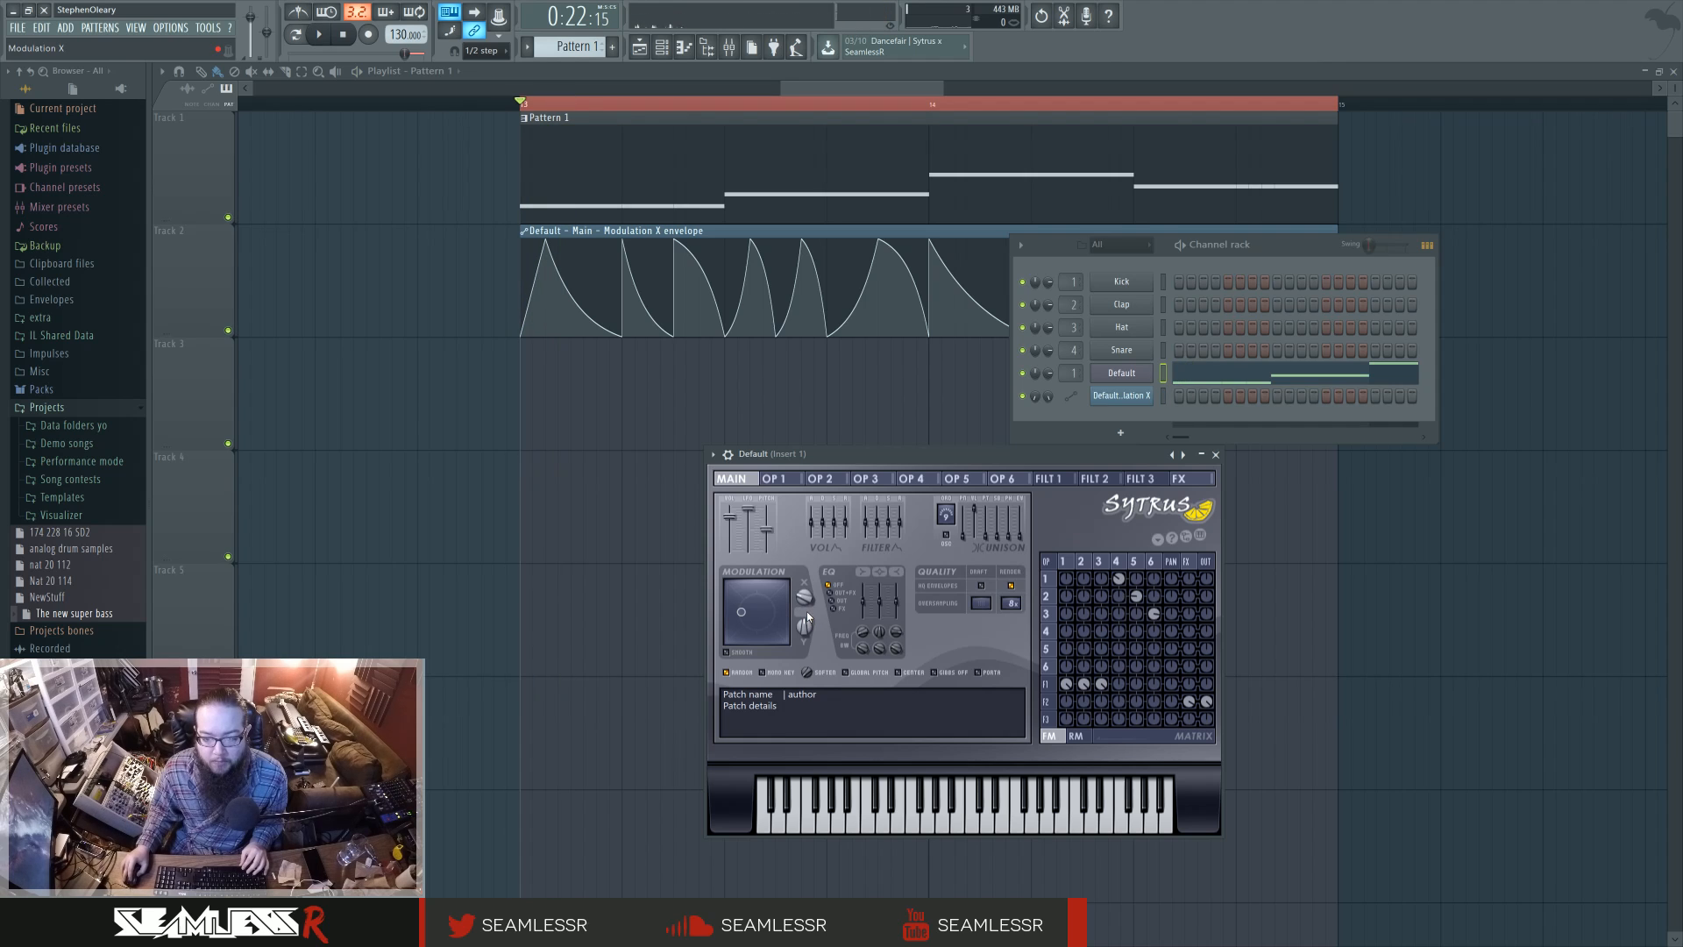
Pull a middle point at 50% to the floor of the effects volume's Modulation X curve and play the pattern
click(1052, 700)
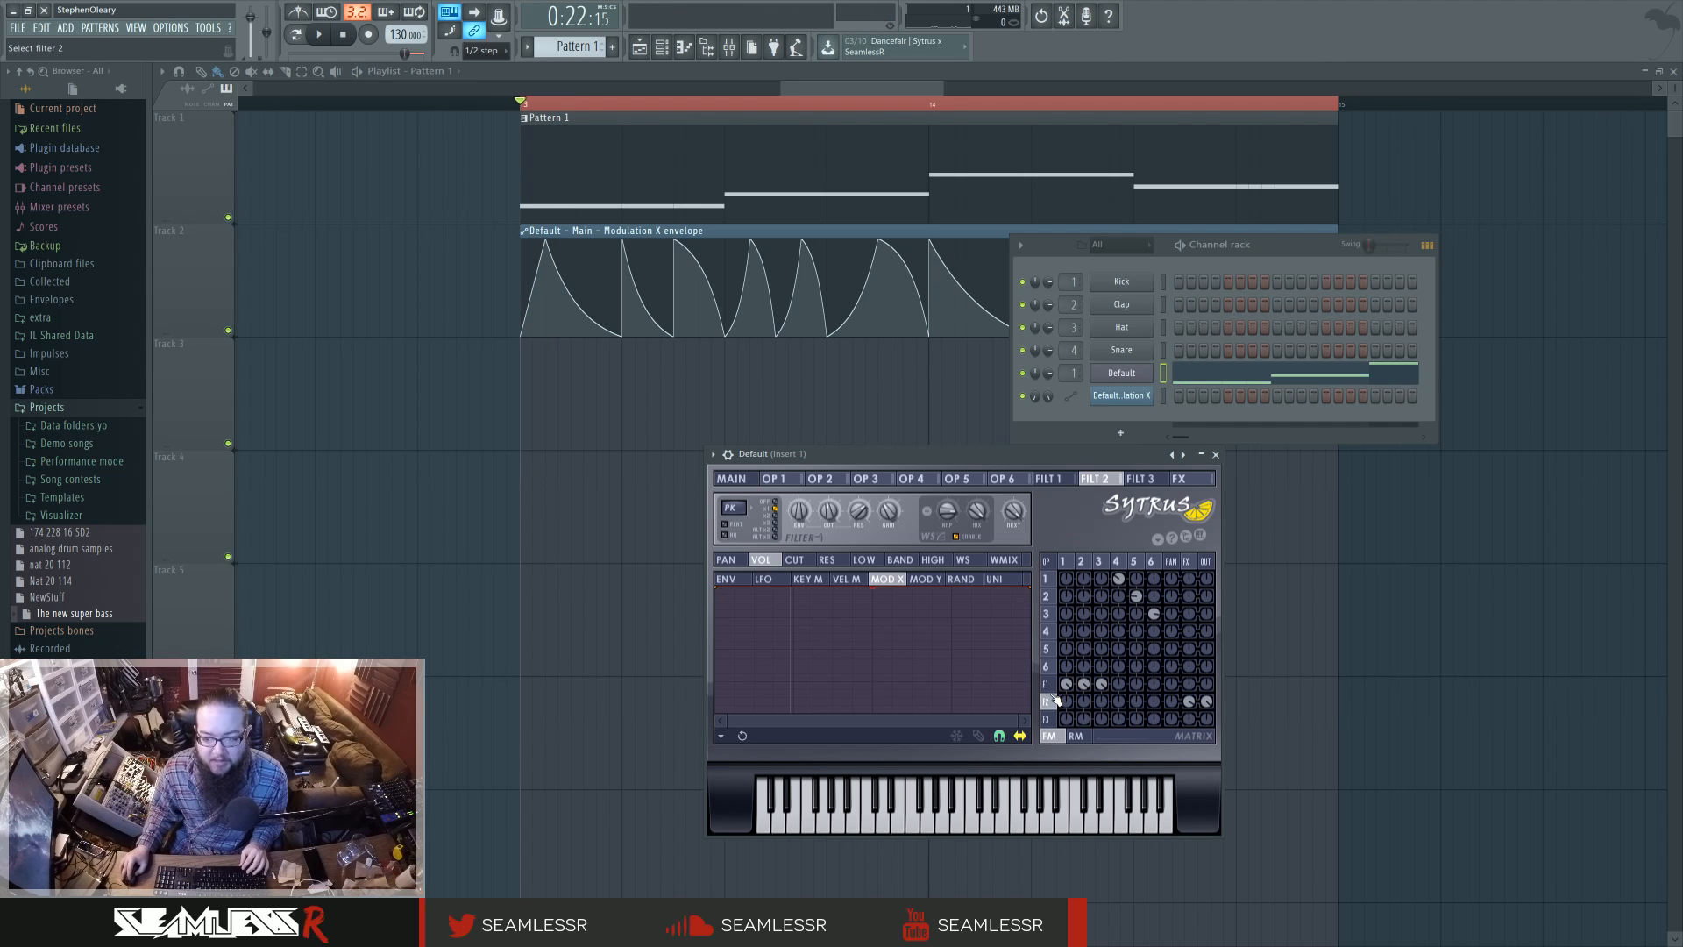
click(1187, 561)
drag(859, 693, 876, 732)
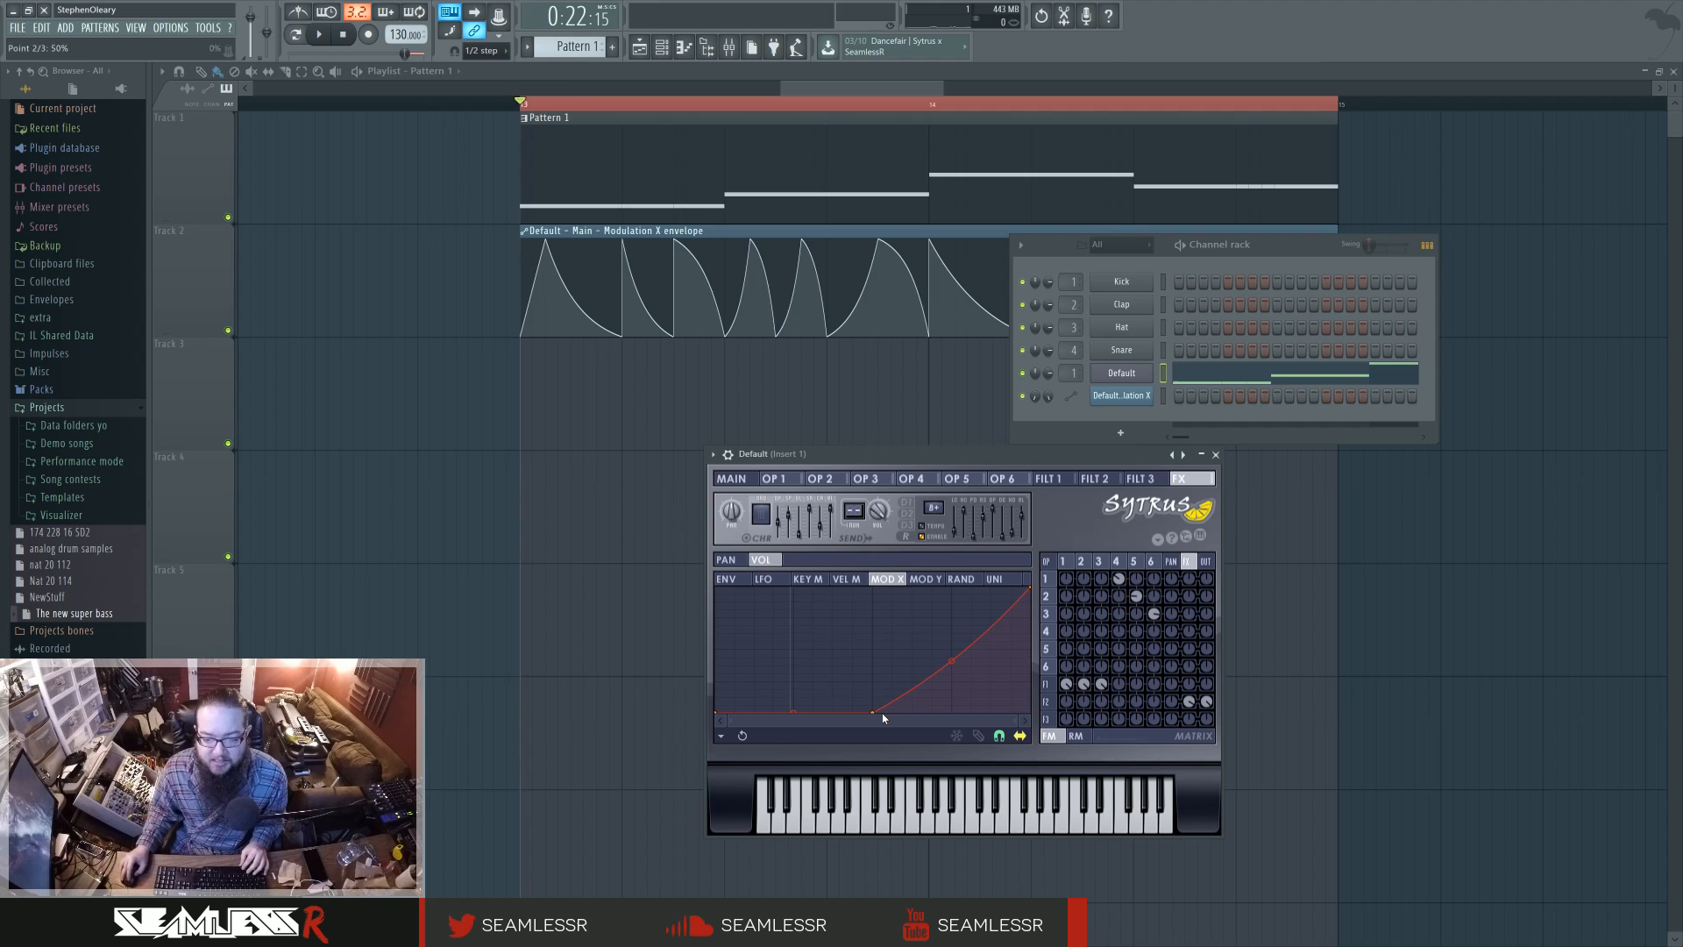
key(space)
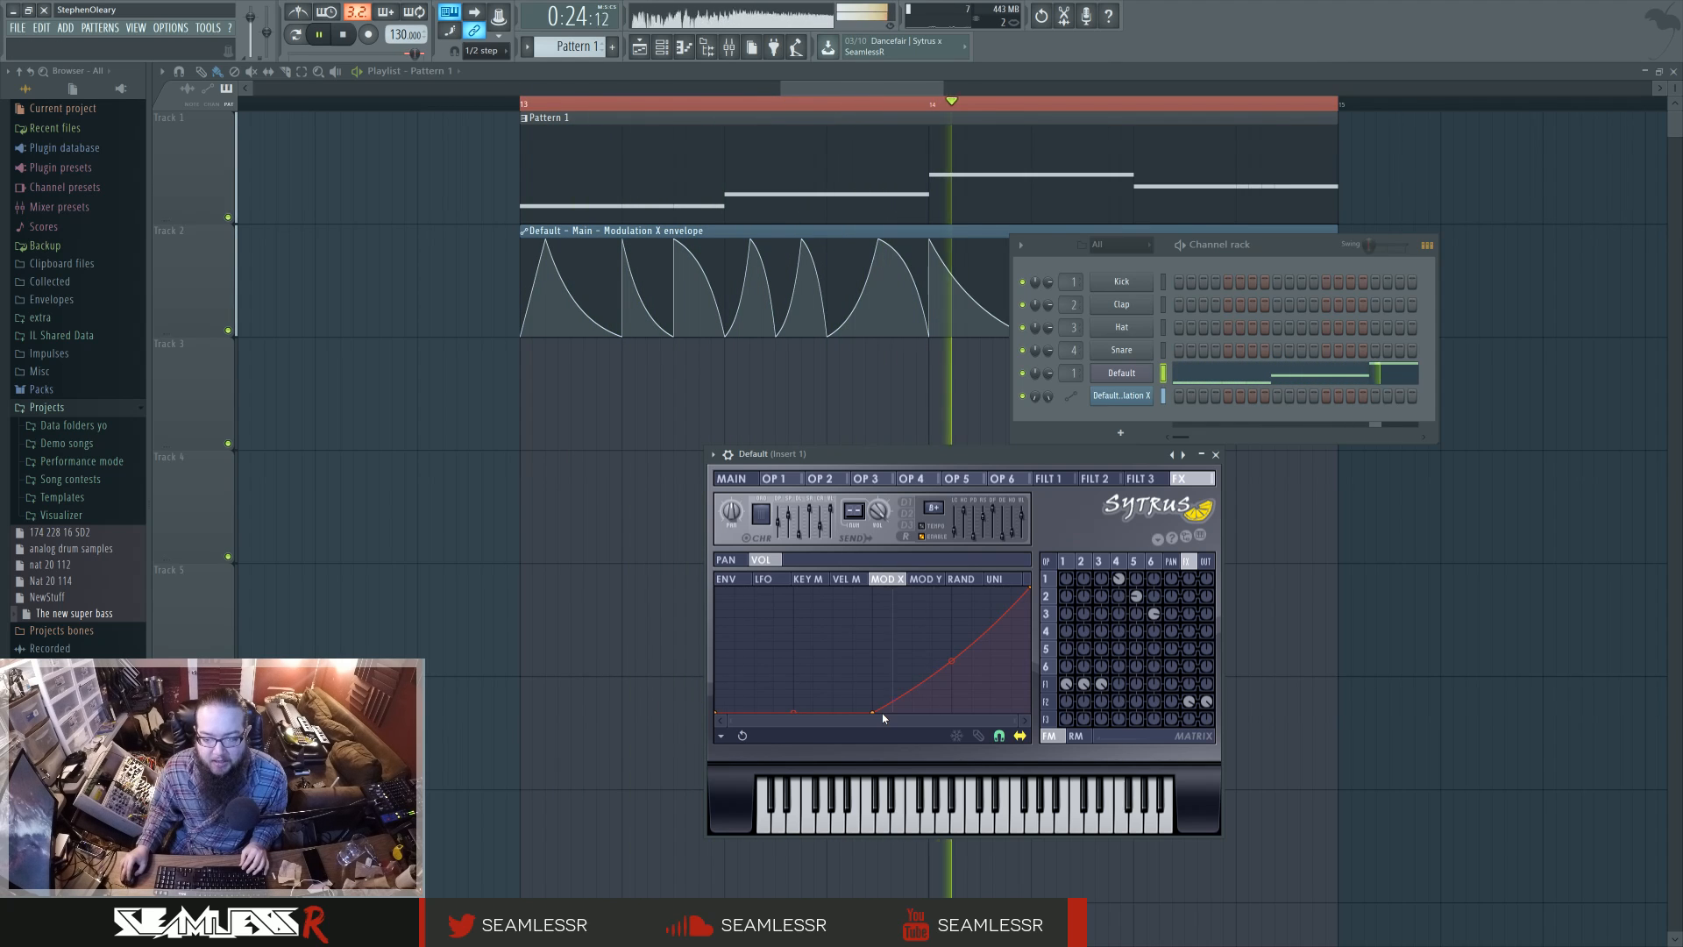
key(space)
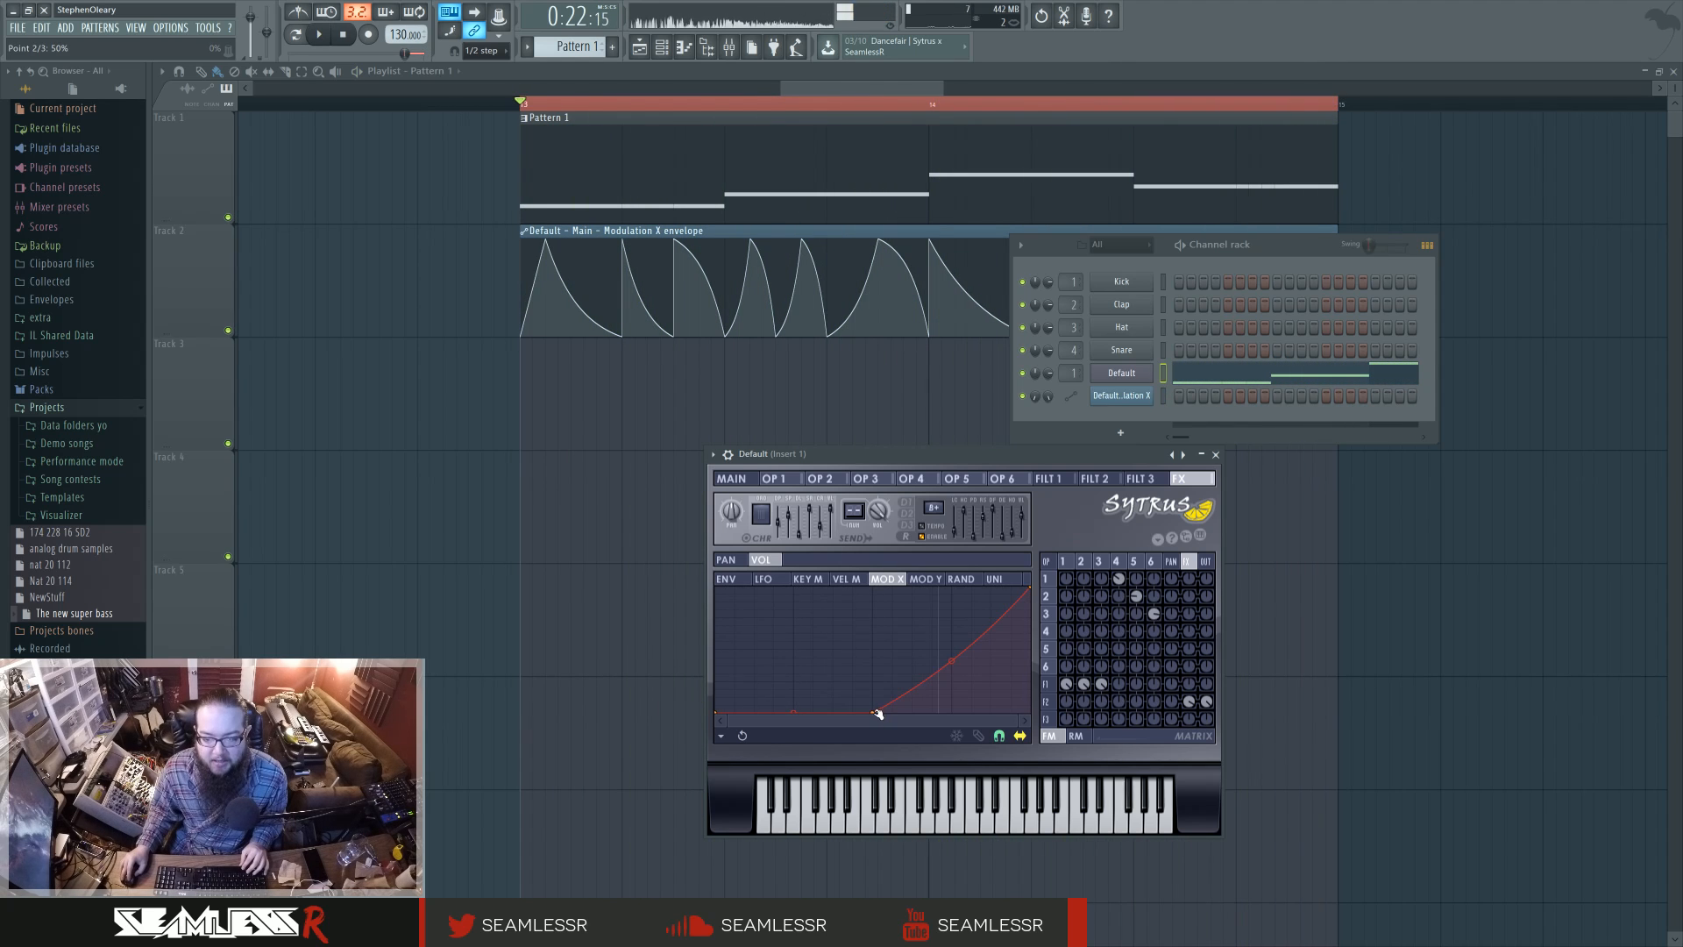
Delete the middle point from the effects volume's Modulation X curve, adjust the curve's tension, and replay the pattern
right_click(877, 713)
click(889, 706)
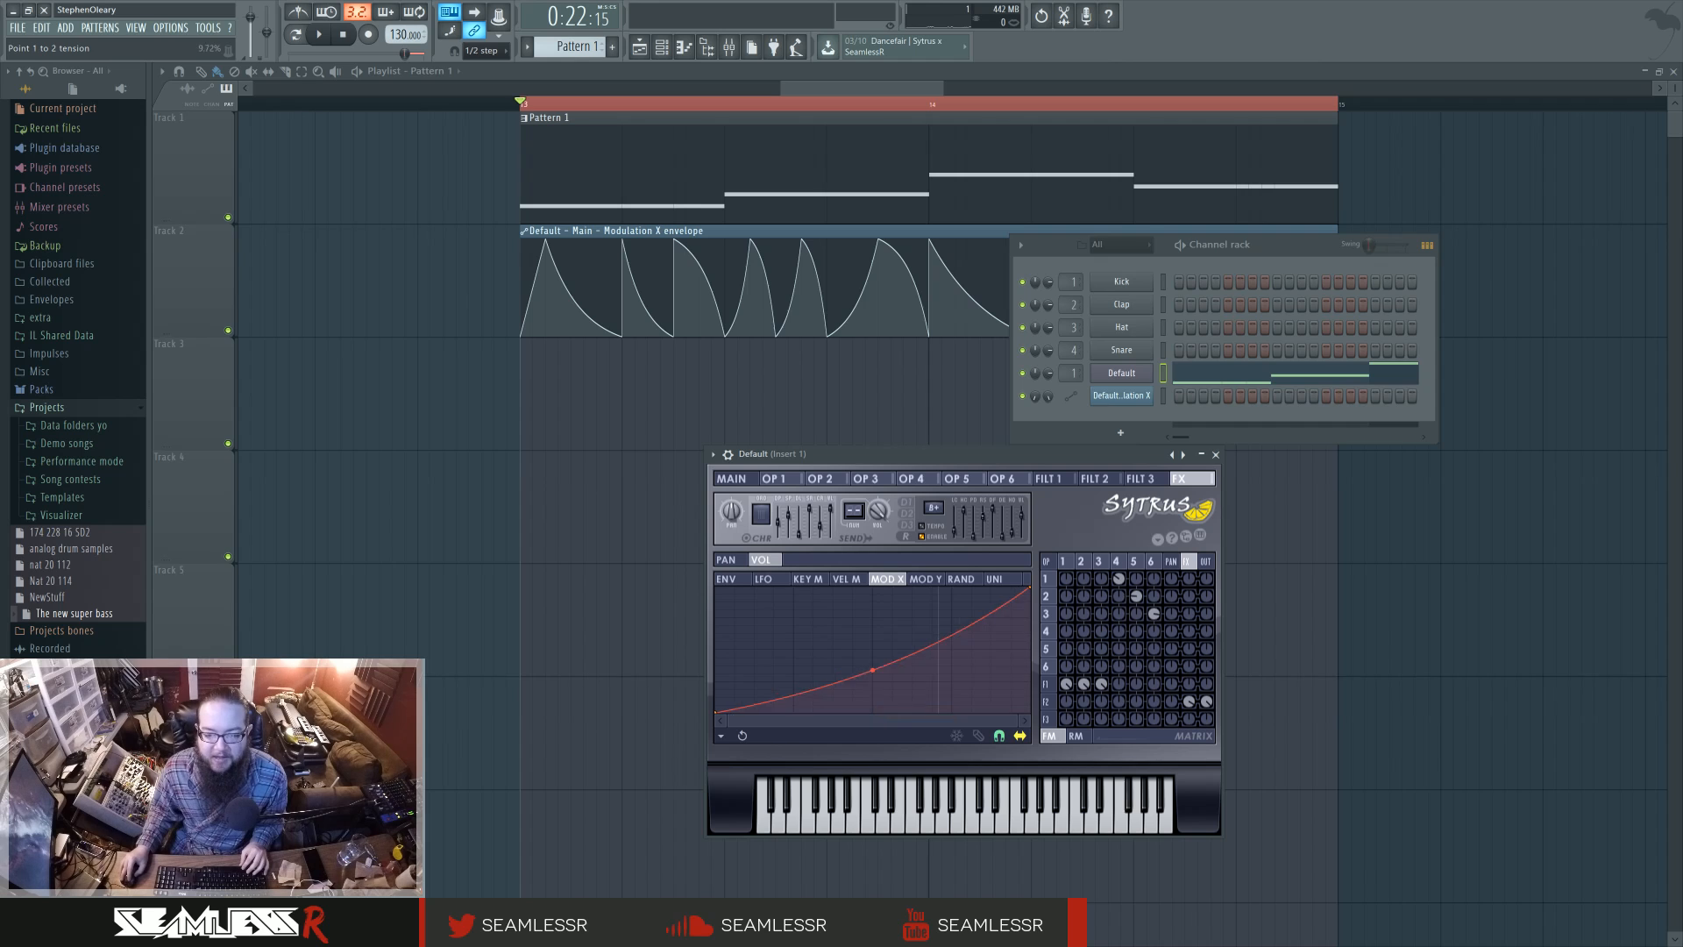
drag(872, 669, 870, 673)
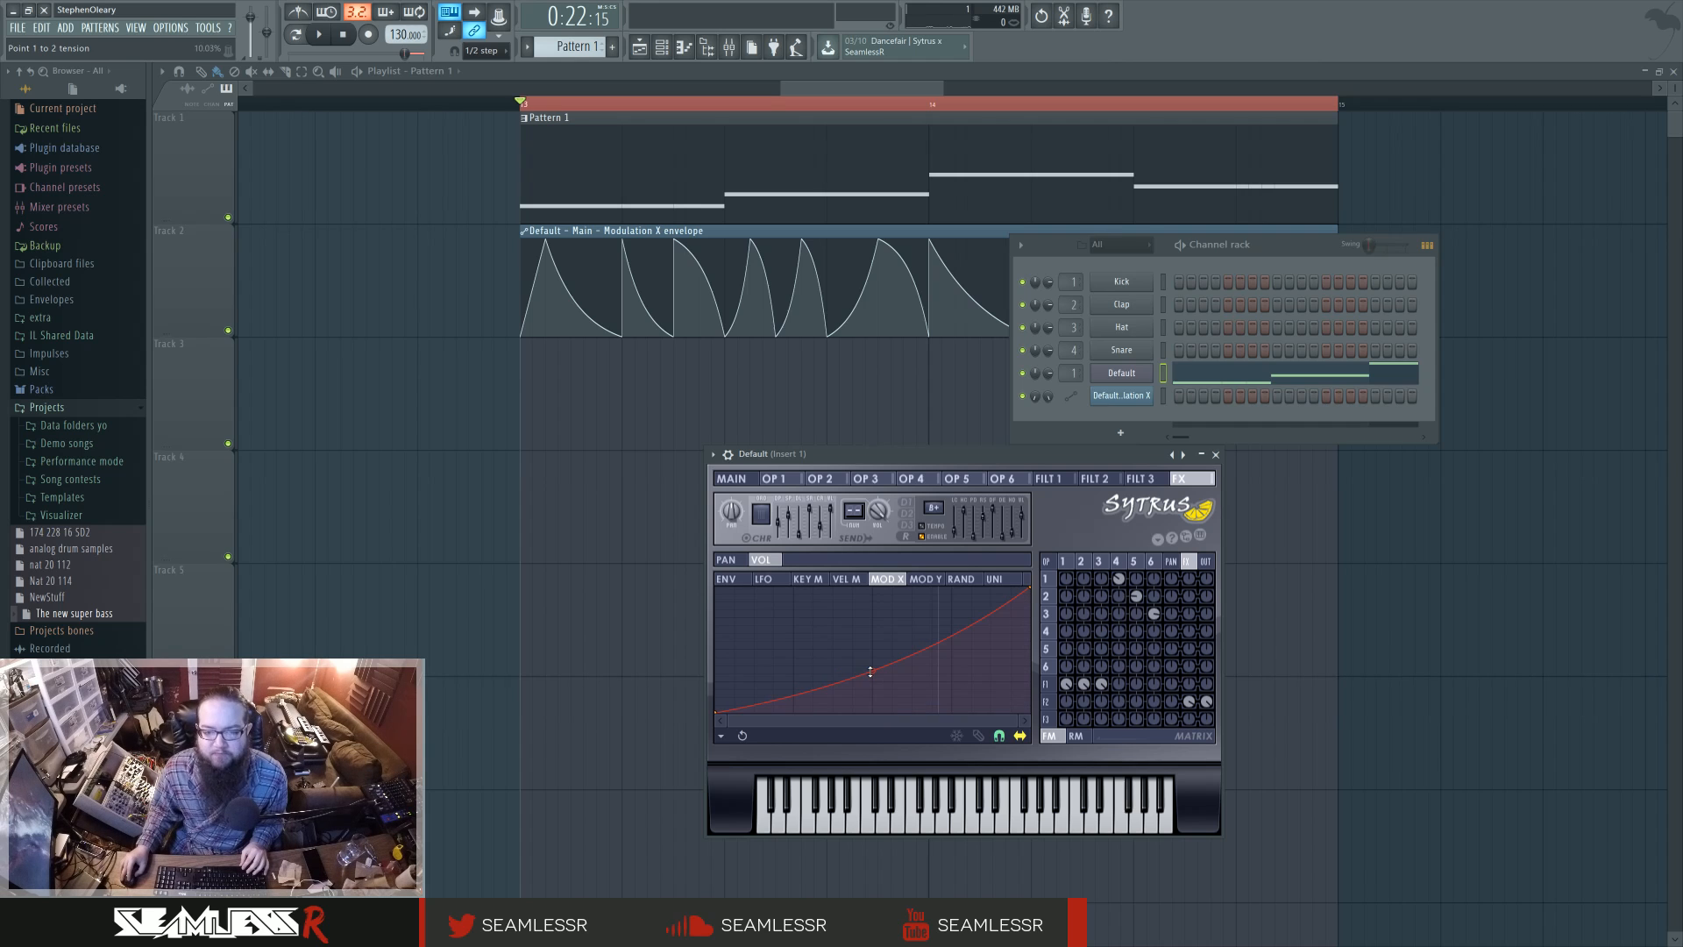
key(space)
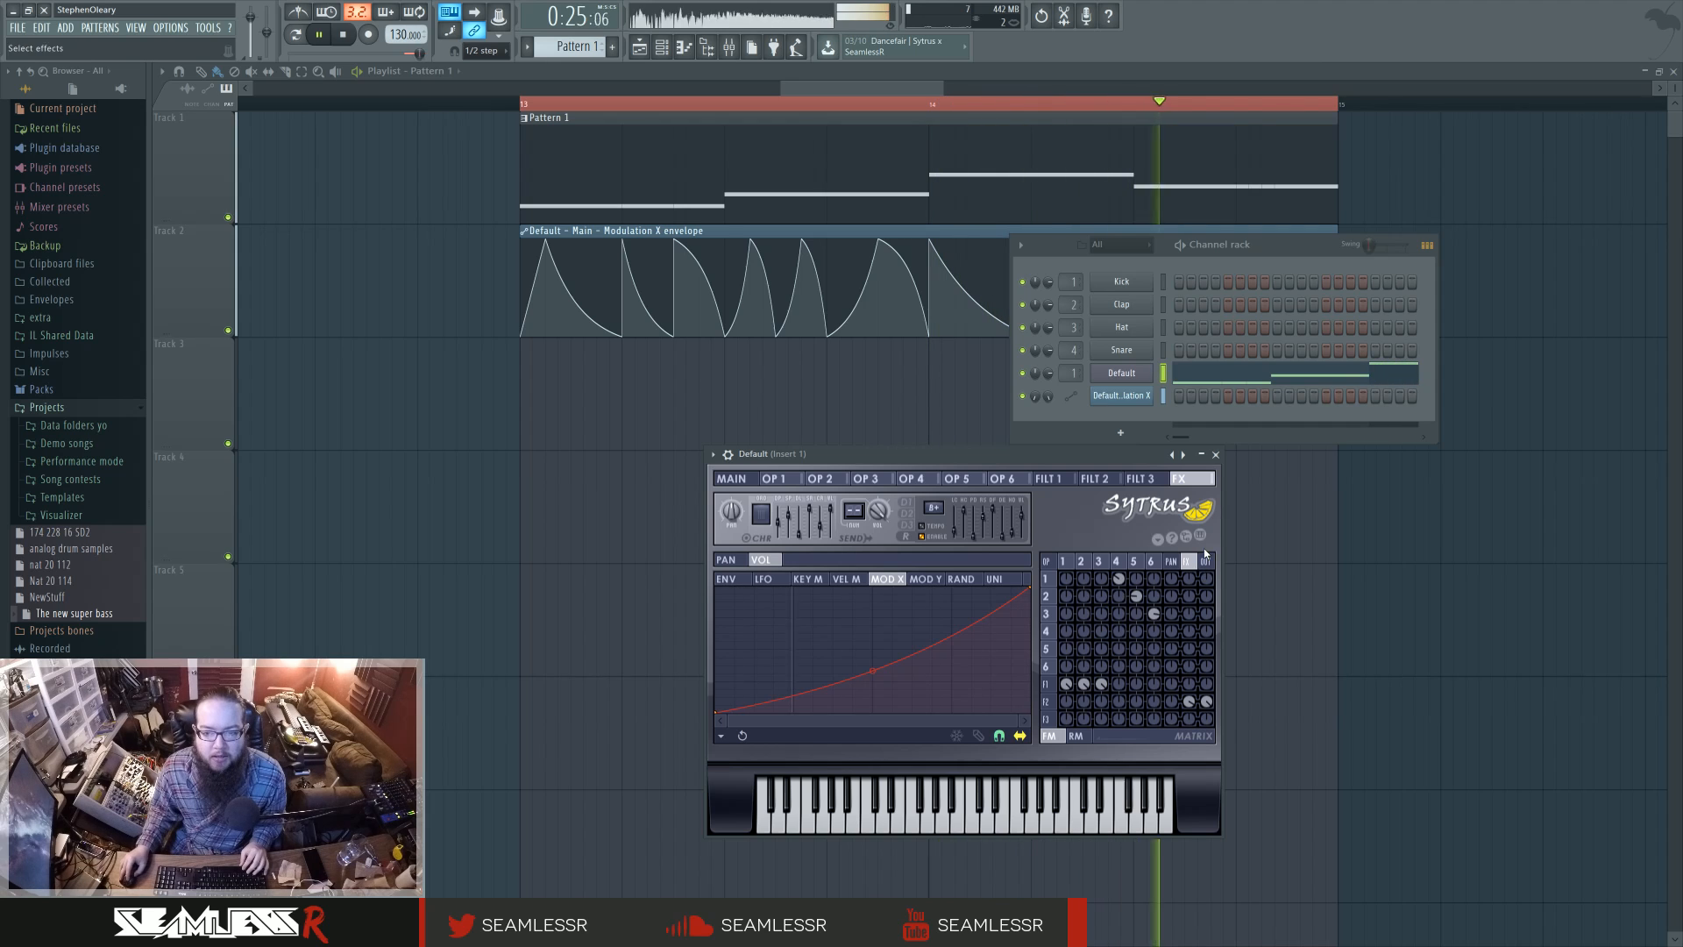
key(space)
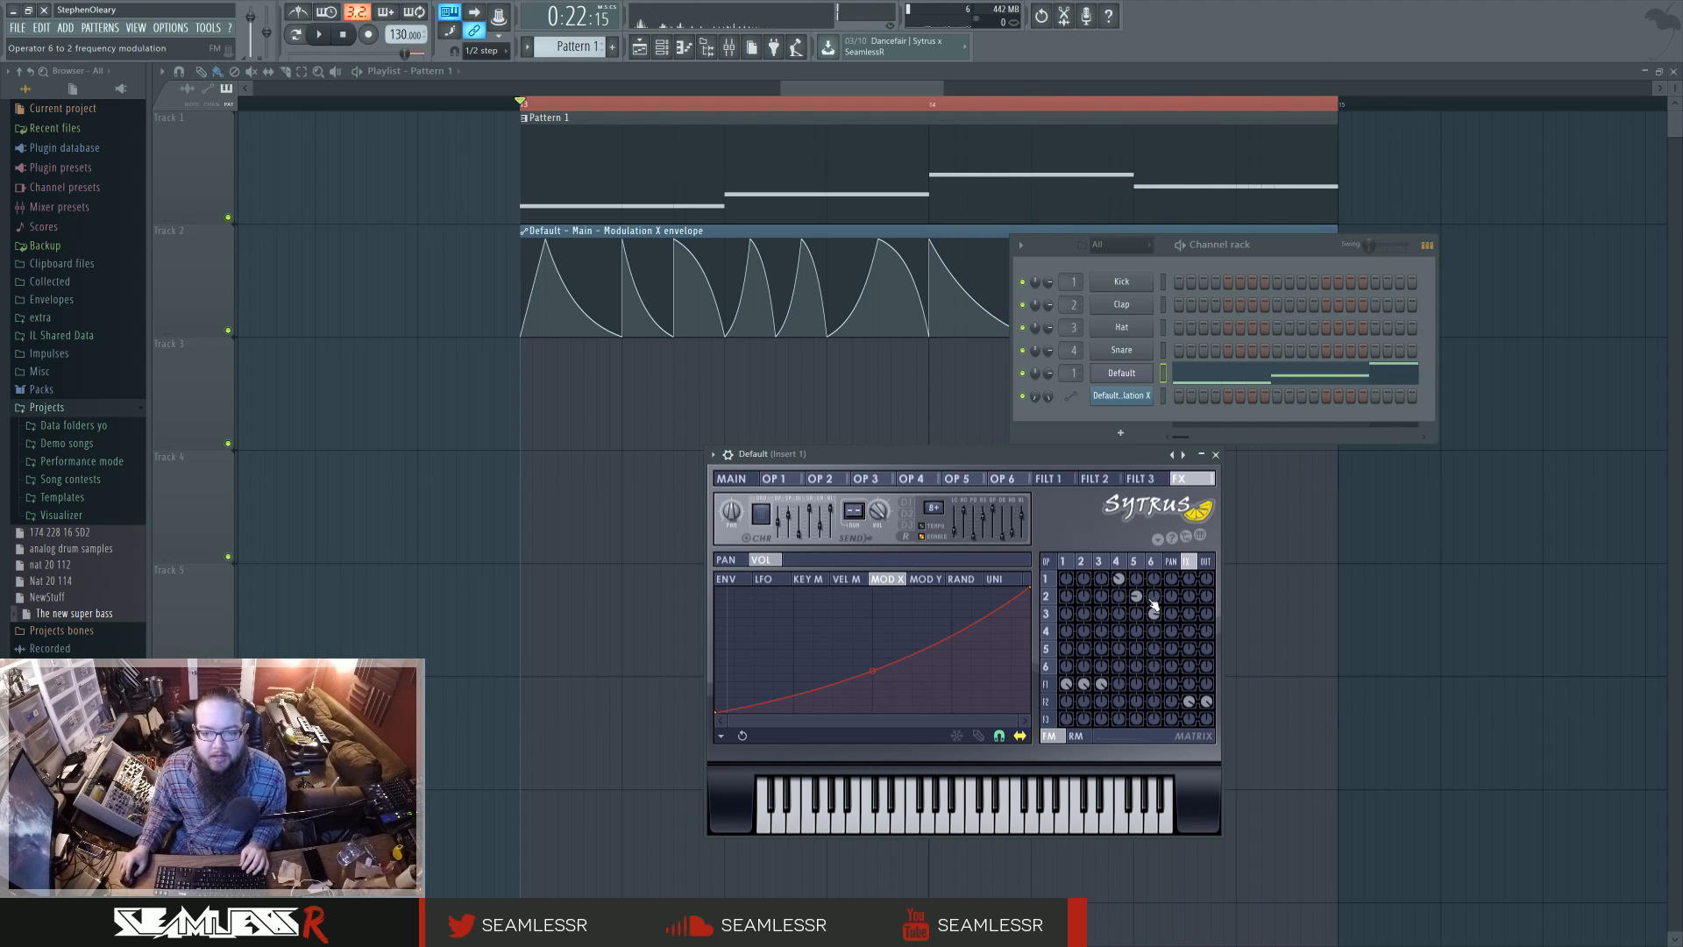
Remove operators 1 and 2 from filter 1's input and audition the operator 3 and 6 pair alone
click(1099, 562)
click(1151, 562)
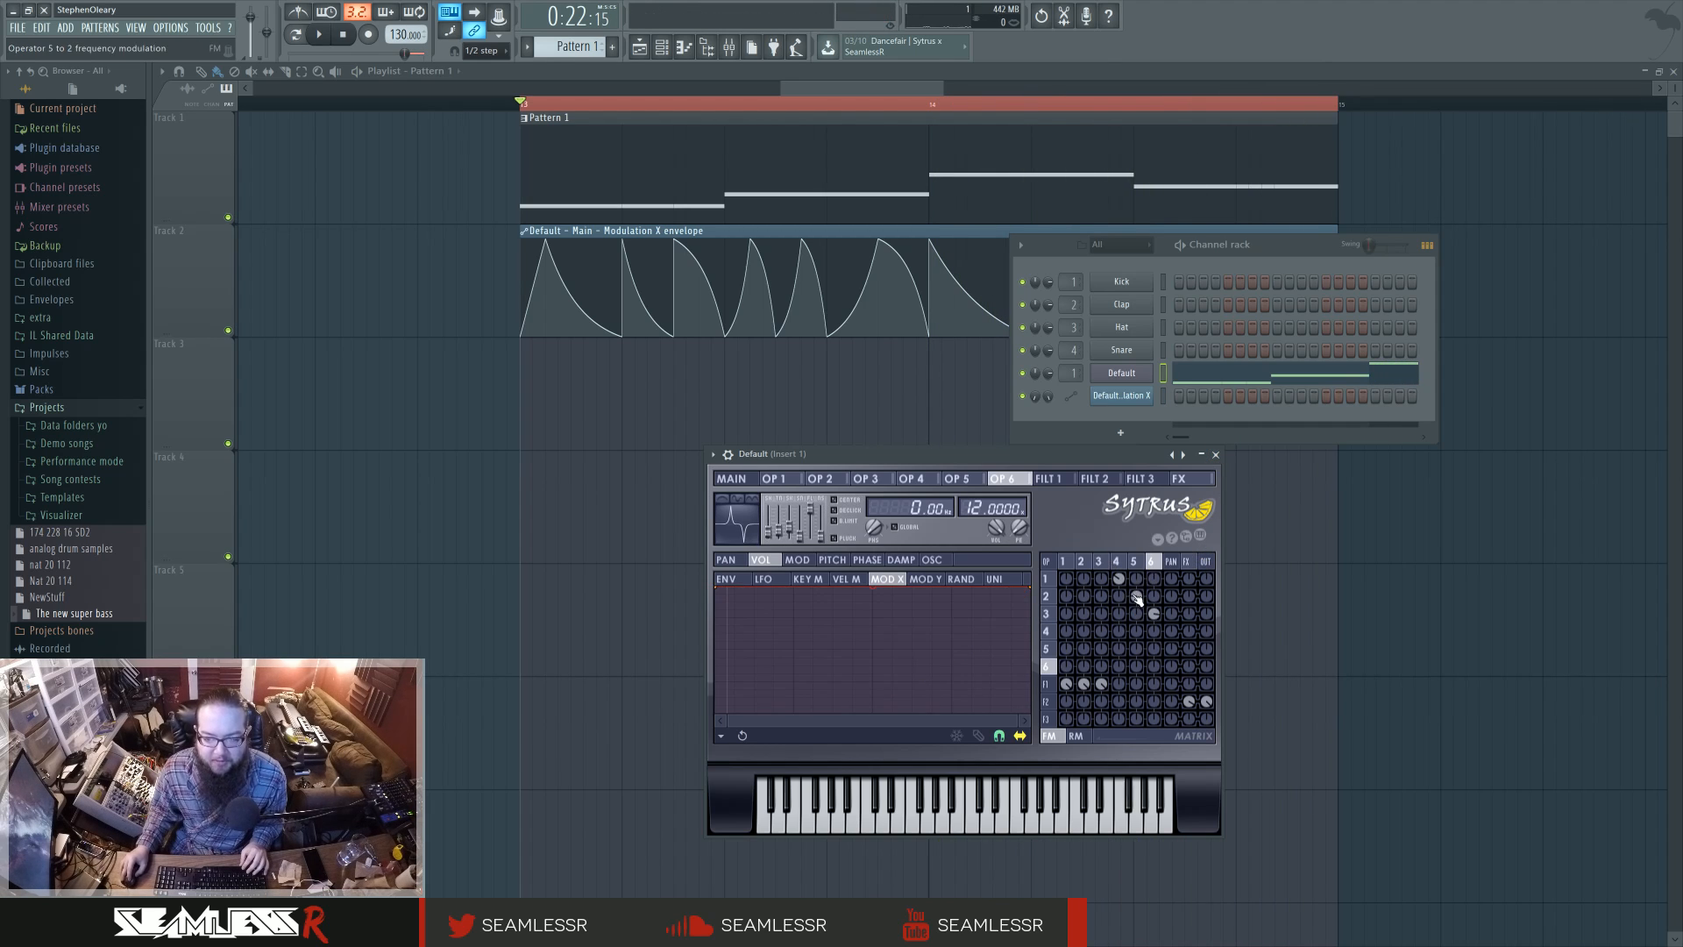
drag(1084, 683, 1066, 702)
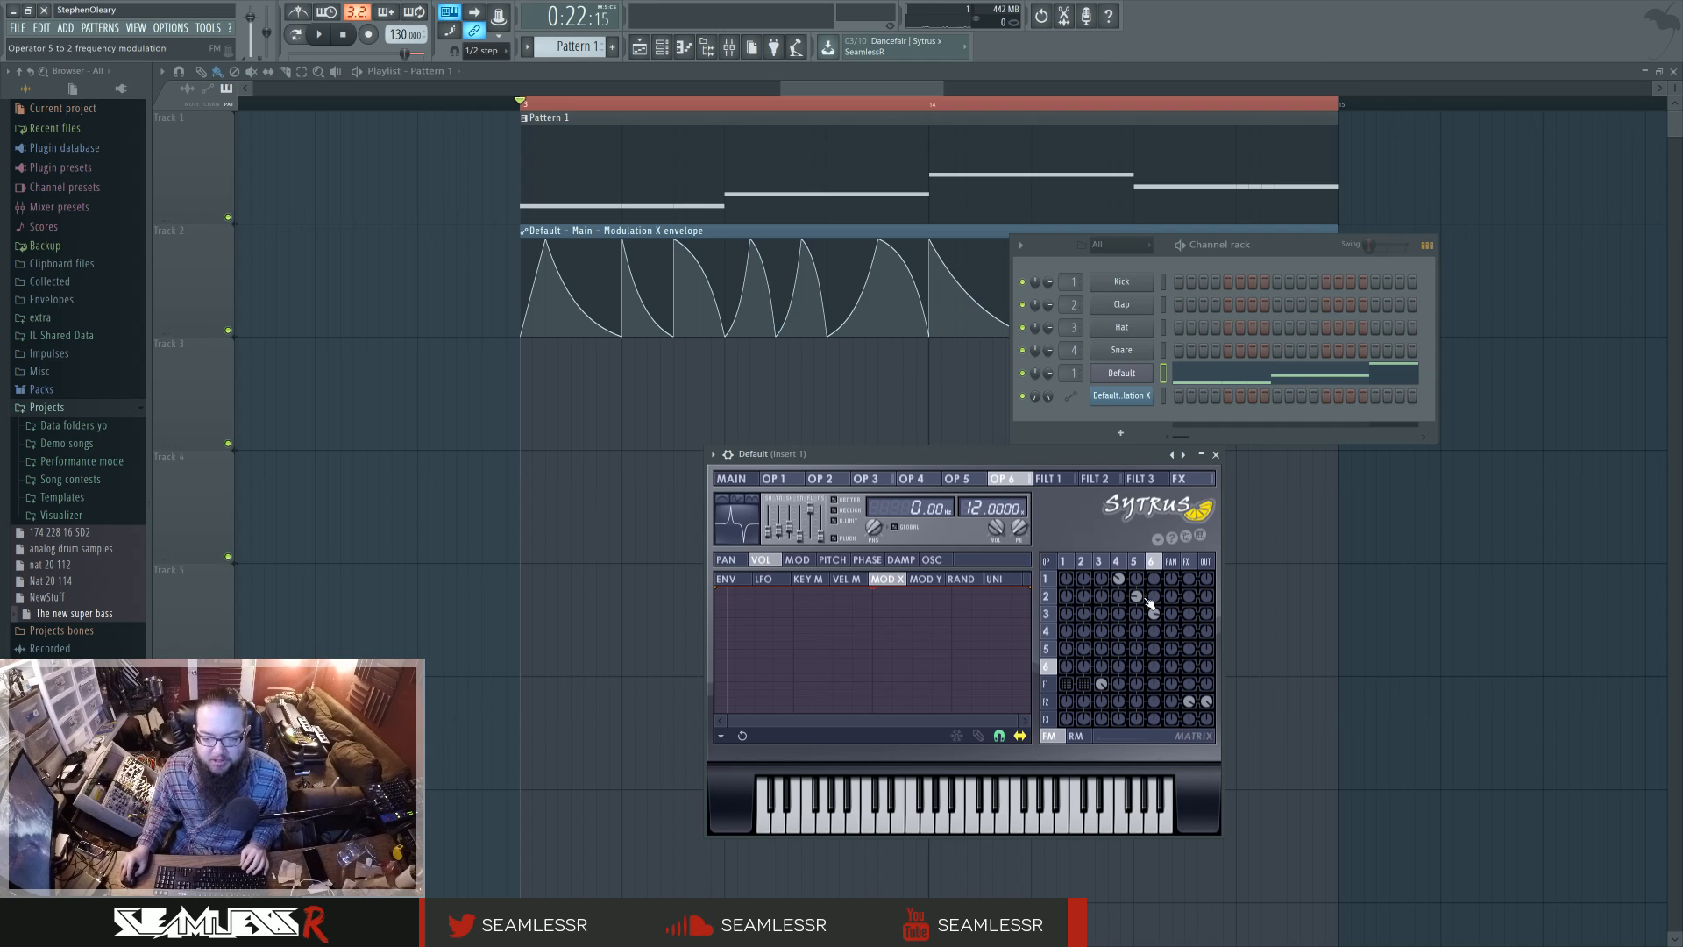
key(space)
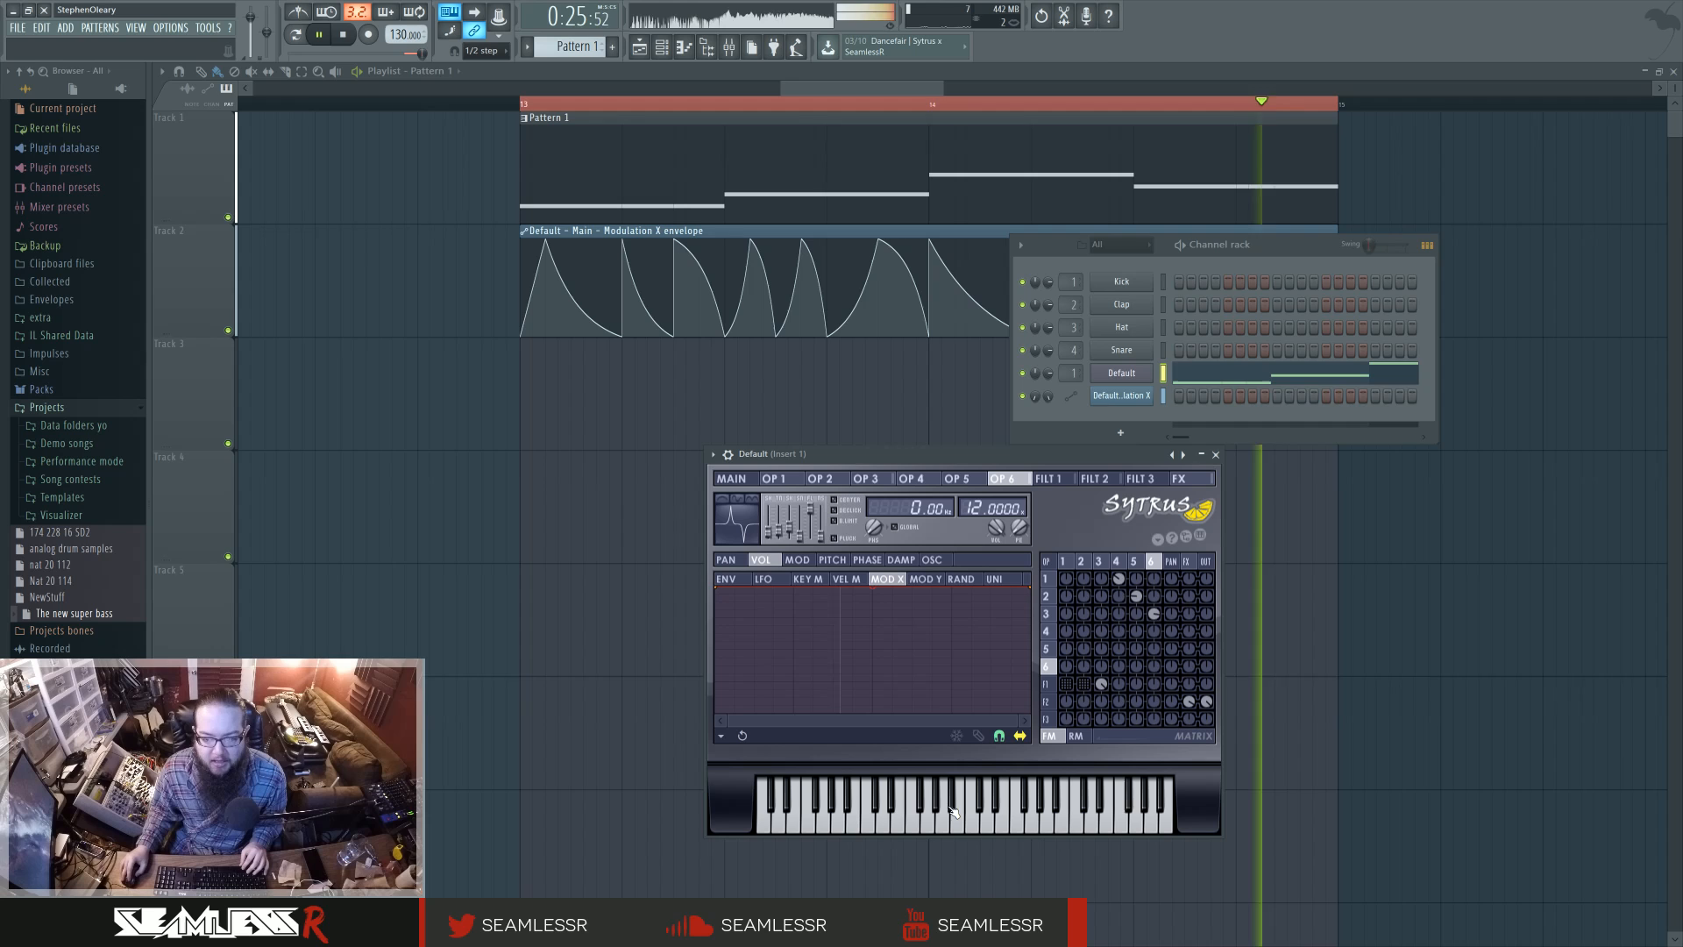
key(space)
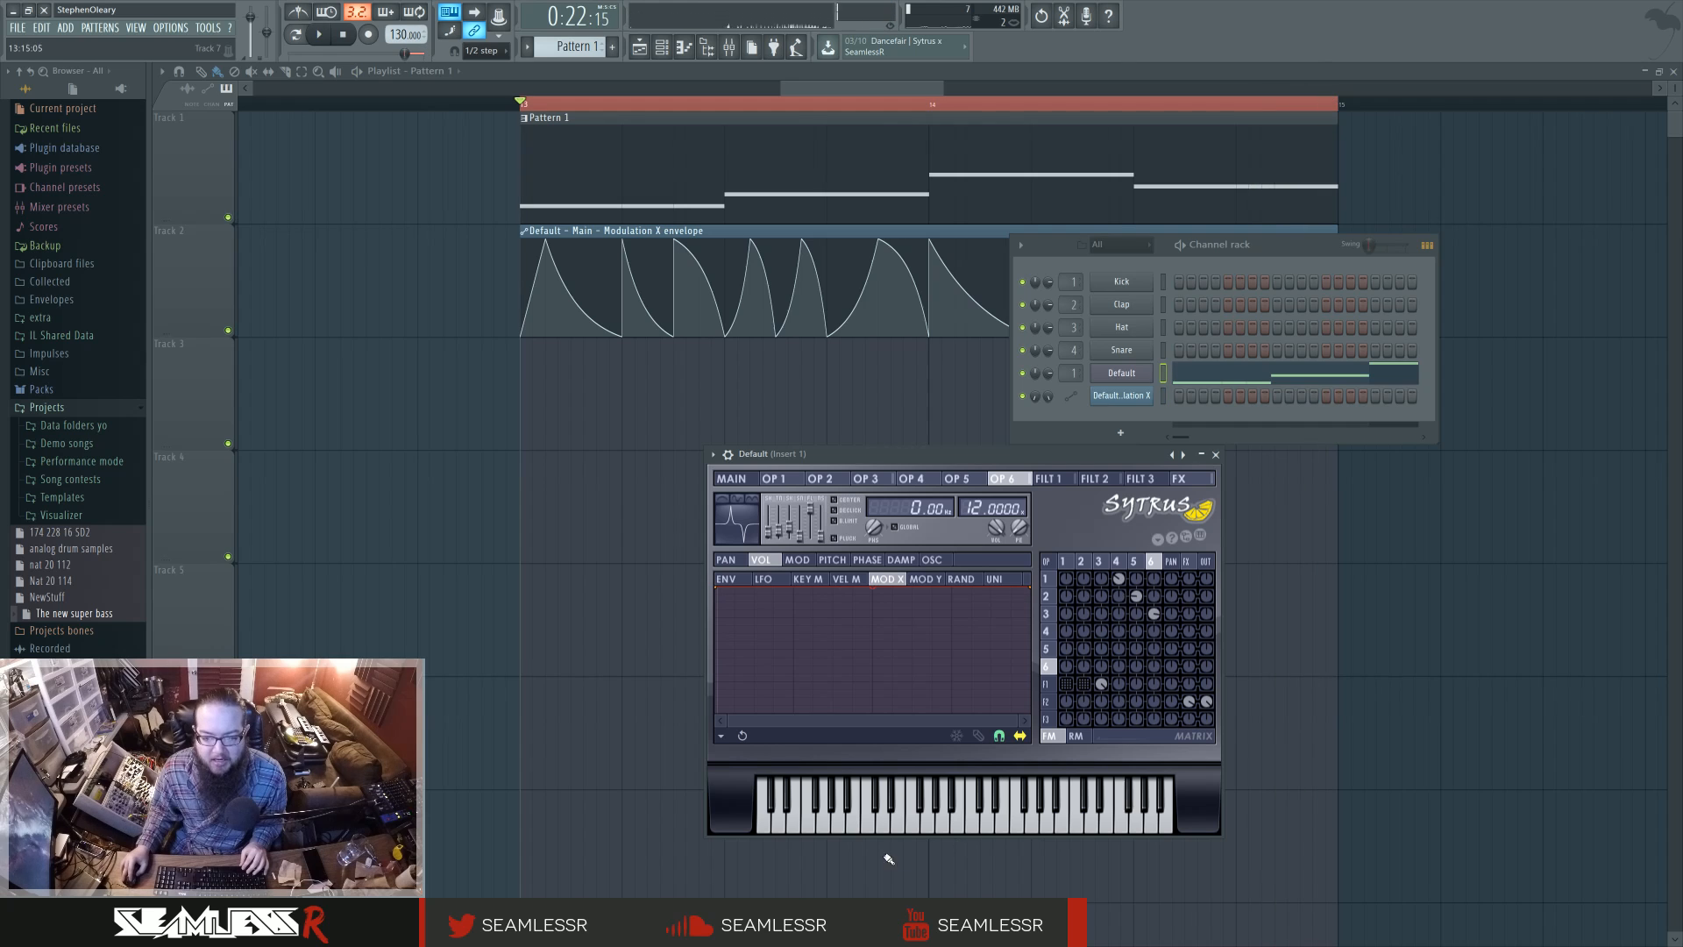
Sweep Modulation X down, up and down again on the main page while playing notes through the single operator pair
click(774, 815)
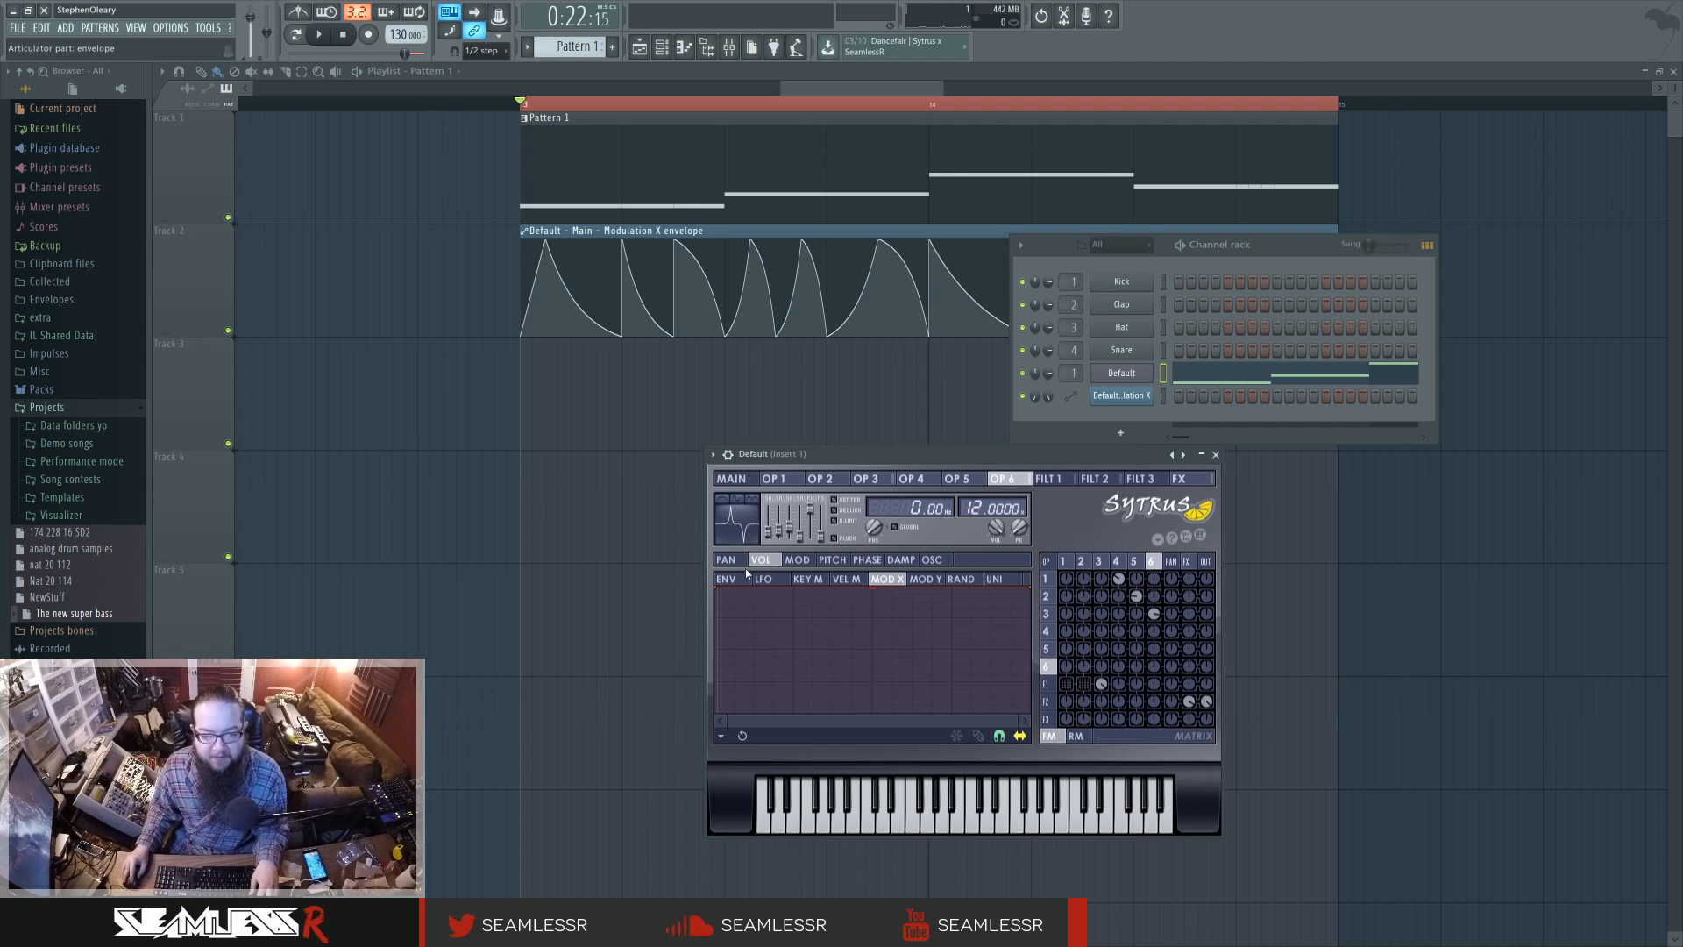
click(731, 479)
mouse_move(804, 598)
mouse_down()
mouse_move(804, 619)
mouse_move(805, 604)
mouse_up()
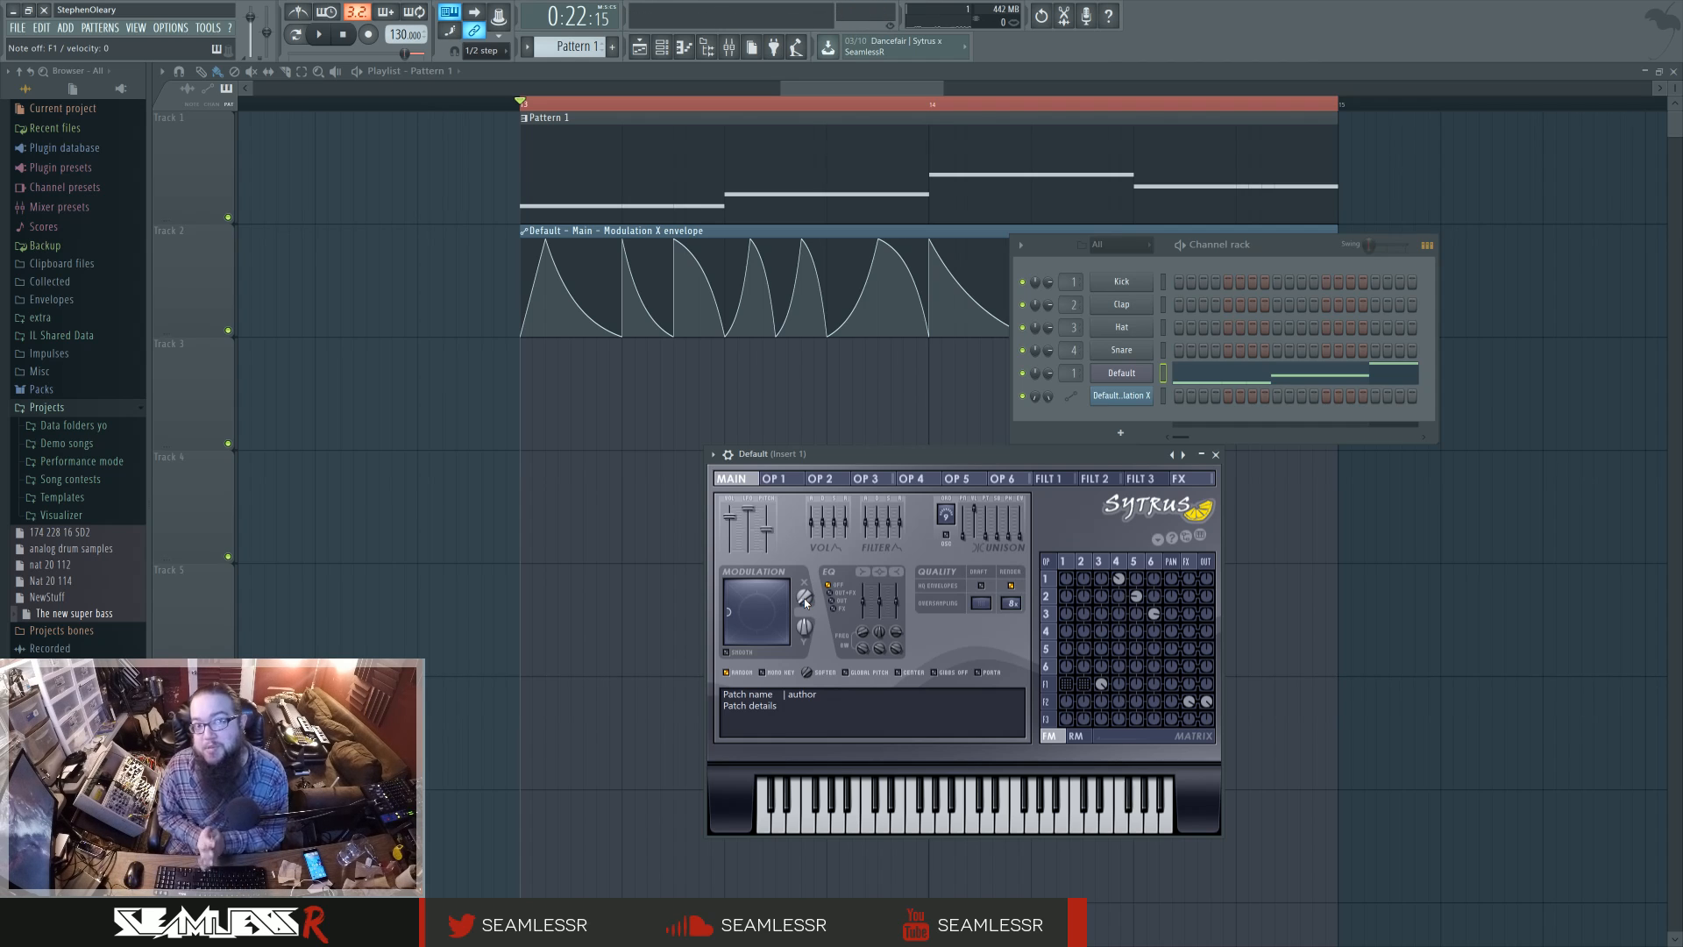
drag(806, 603, 806, 593)
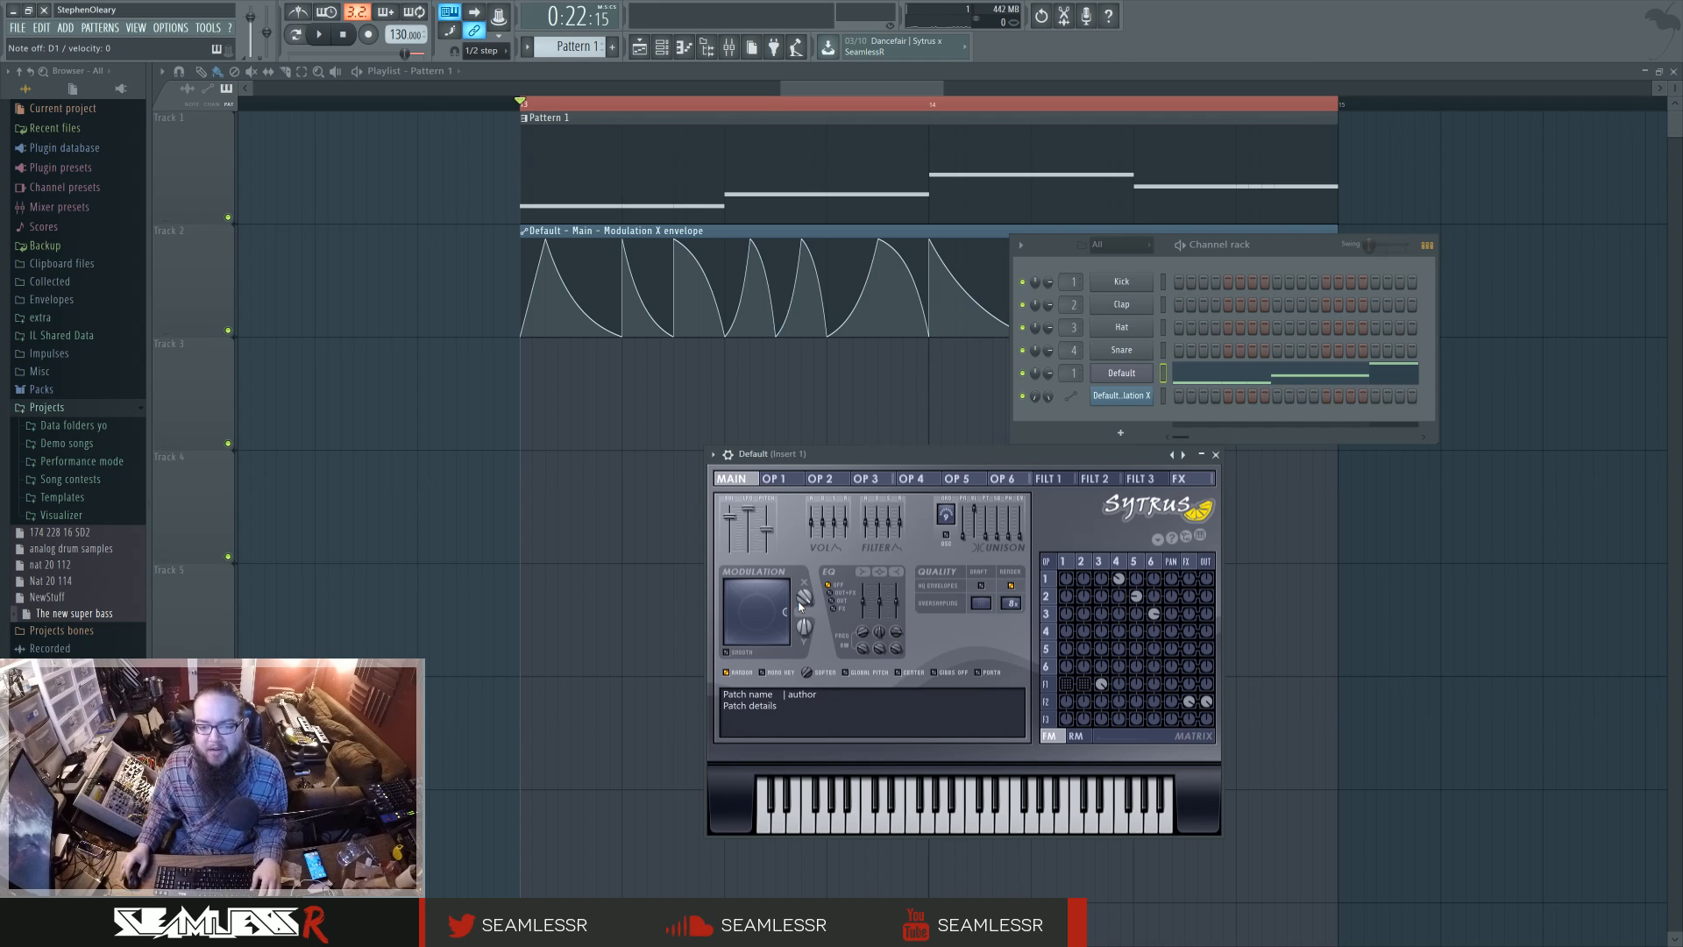
drag(800, 606, 800, 622)
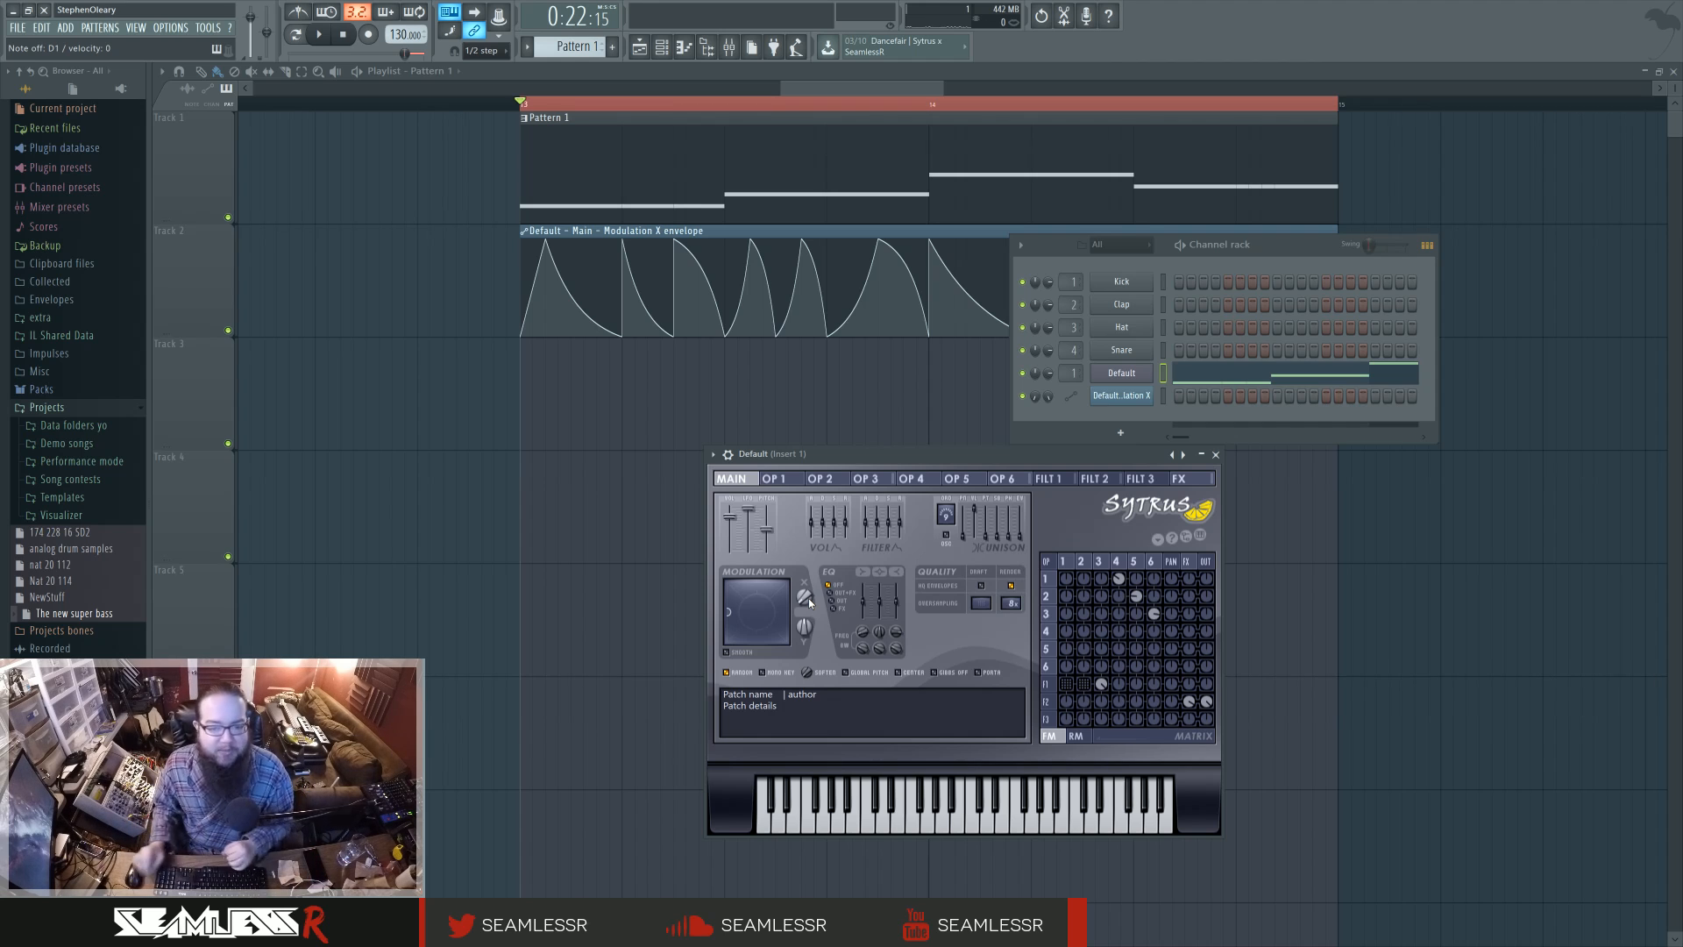
Restore operators 1 and 2 into filter 1, then play the full patch and display filter 2's settings
drag(1066, 685, 1086, 692)
key(space)
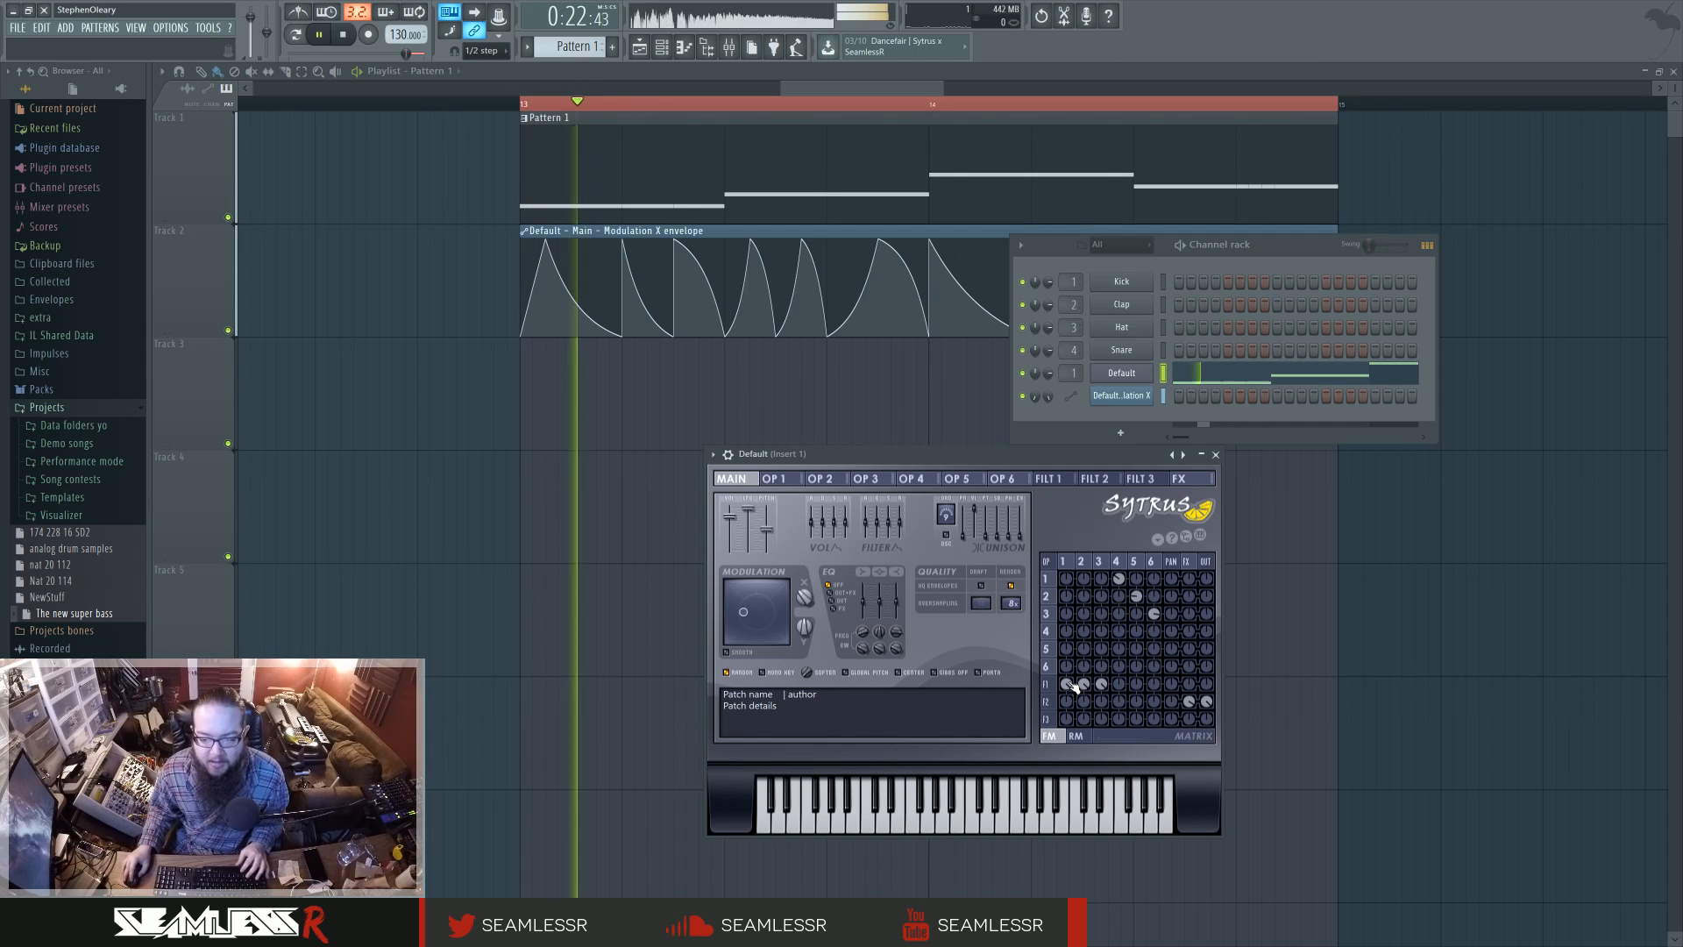
click(1049, 702)
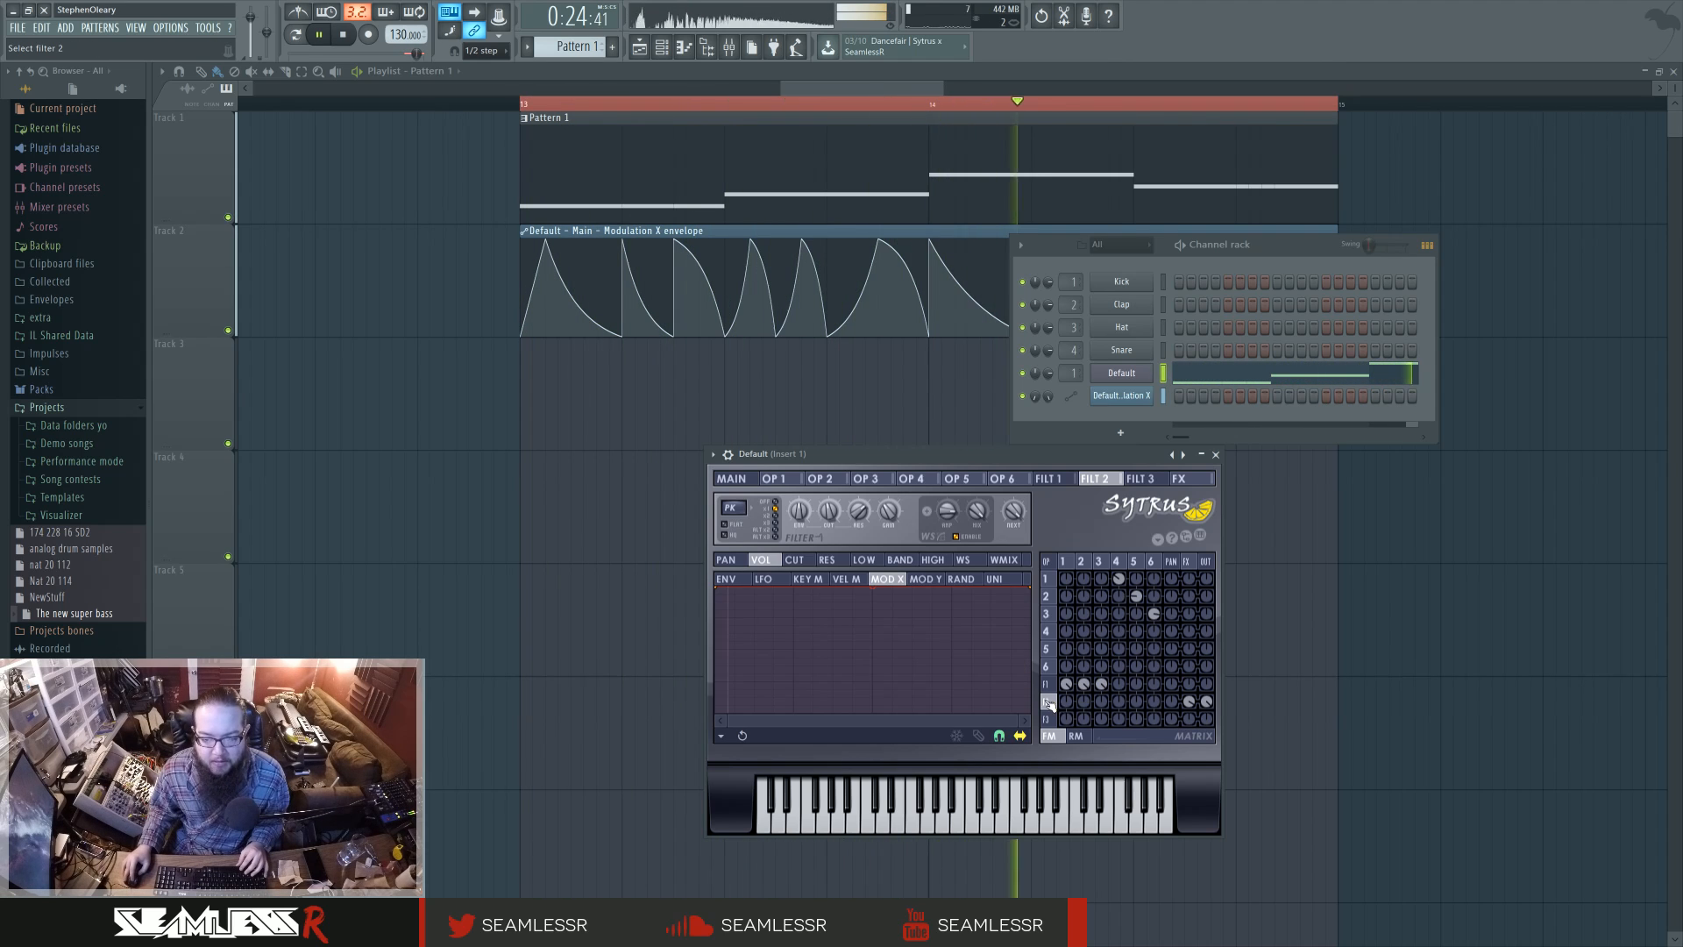
key(space)
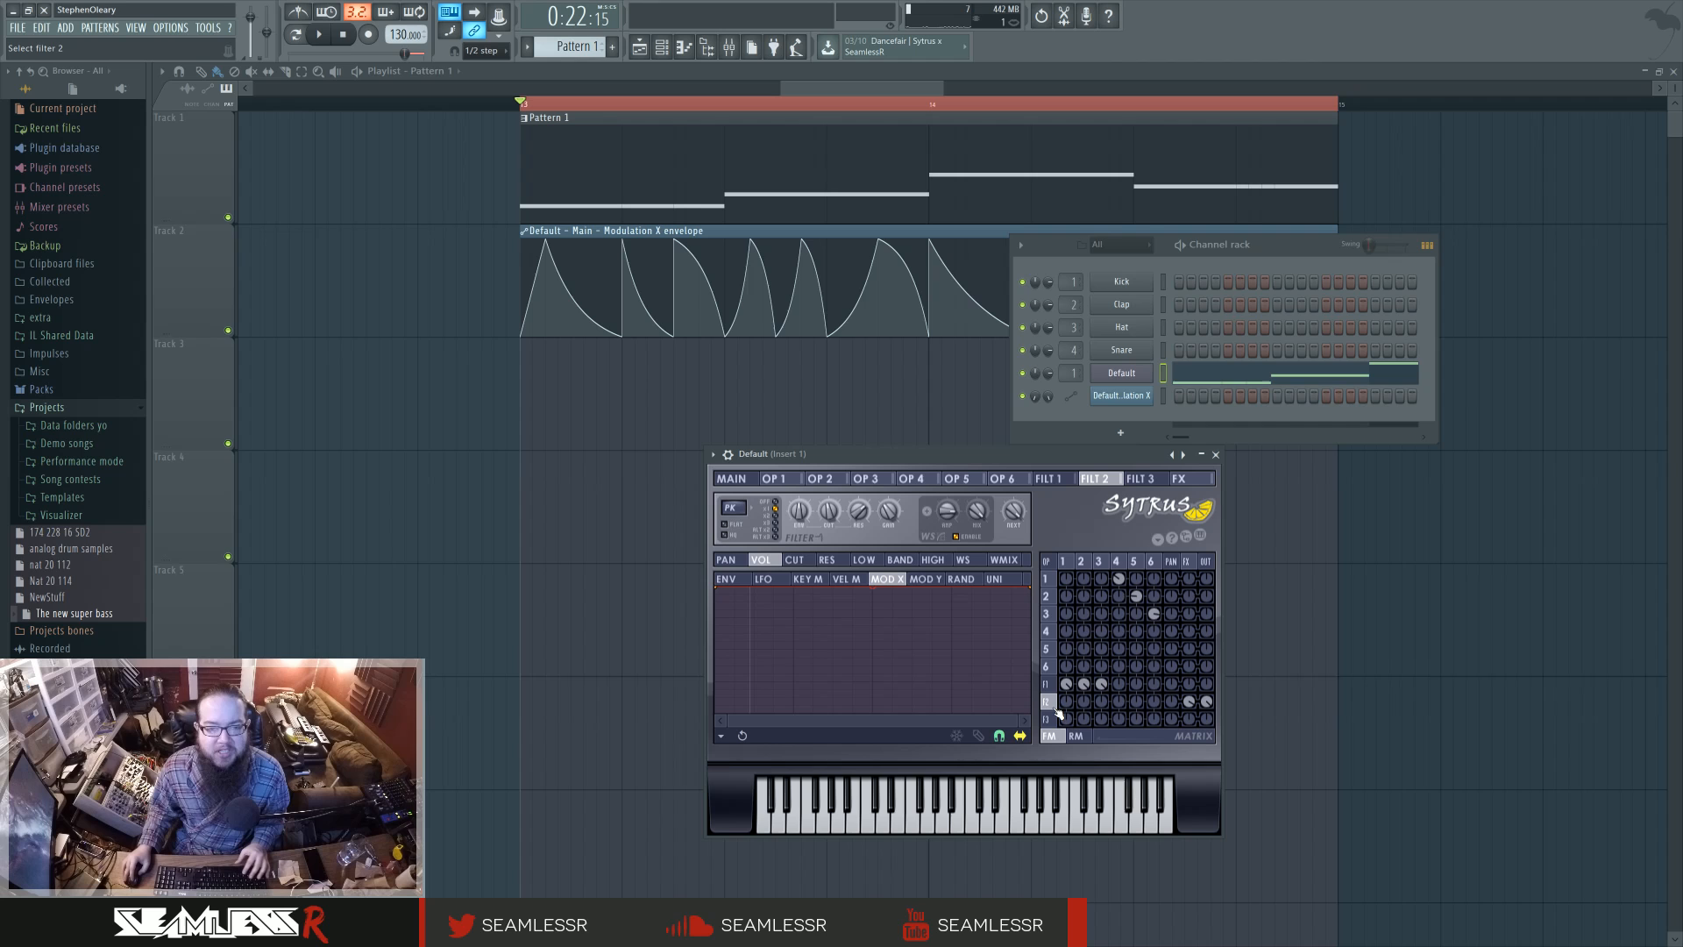
Move the channel rack and Sytrus clear of the Modulation X automation clip, and collapse the Projects folder in the browser
drag(1350, 249, 1552, 387)
drag(958, 465, 938, 414)
click(46, 407)
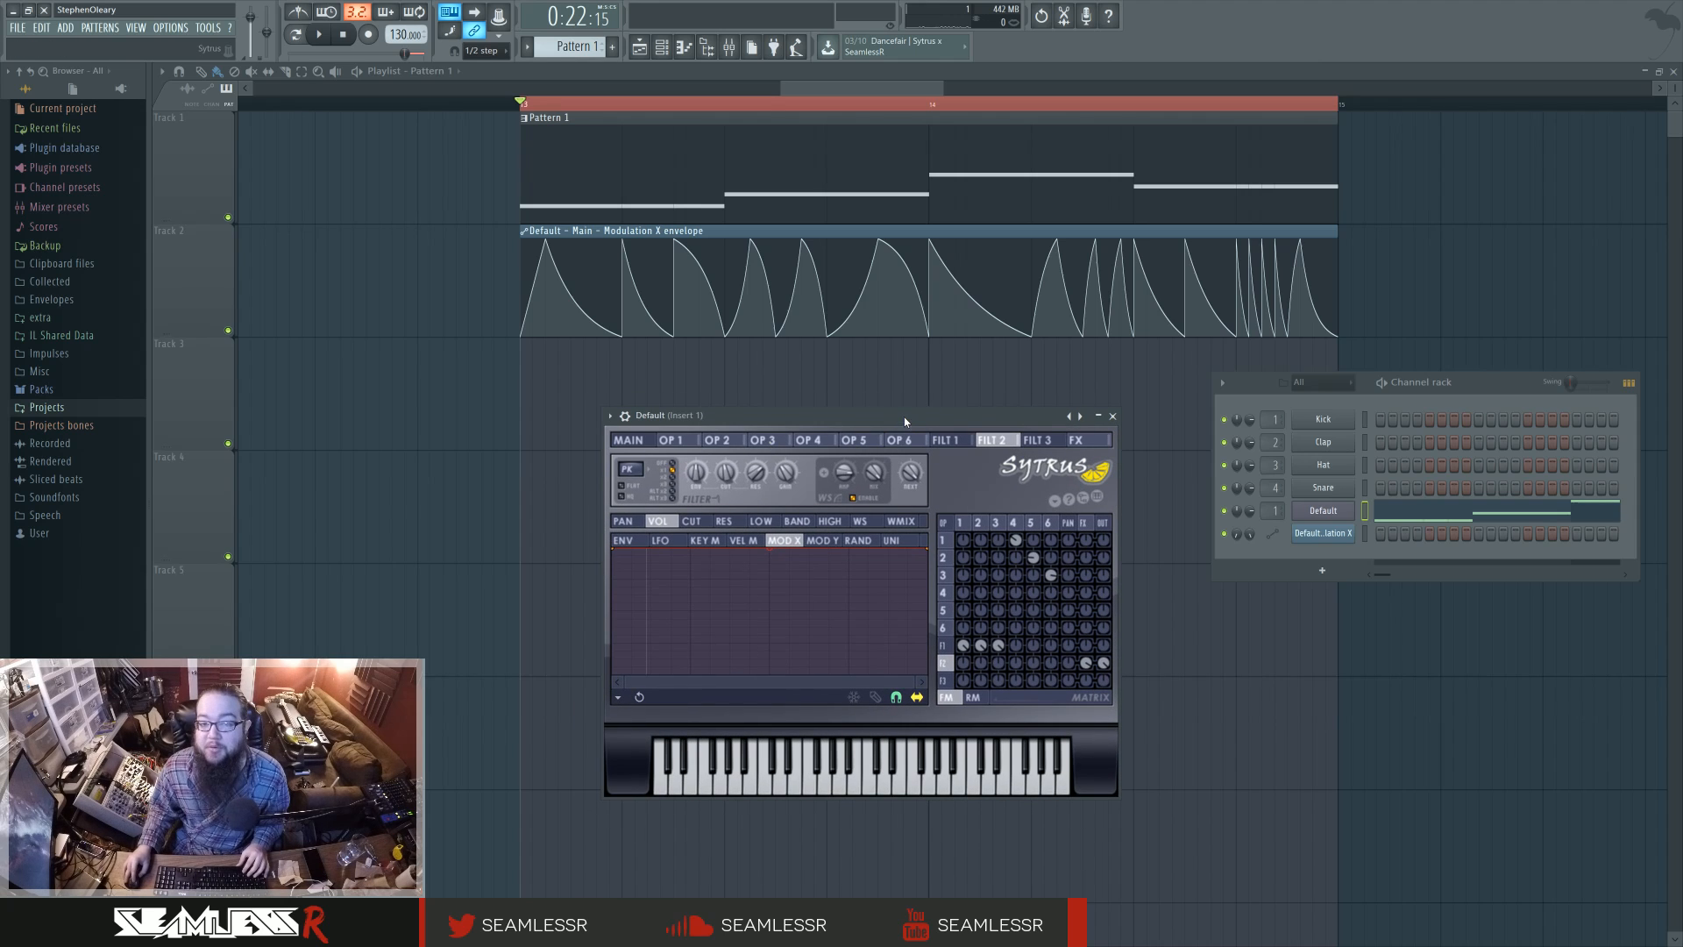